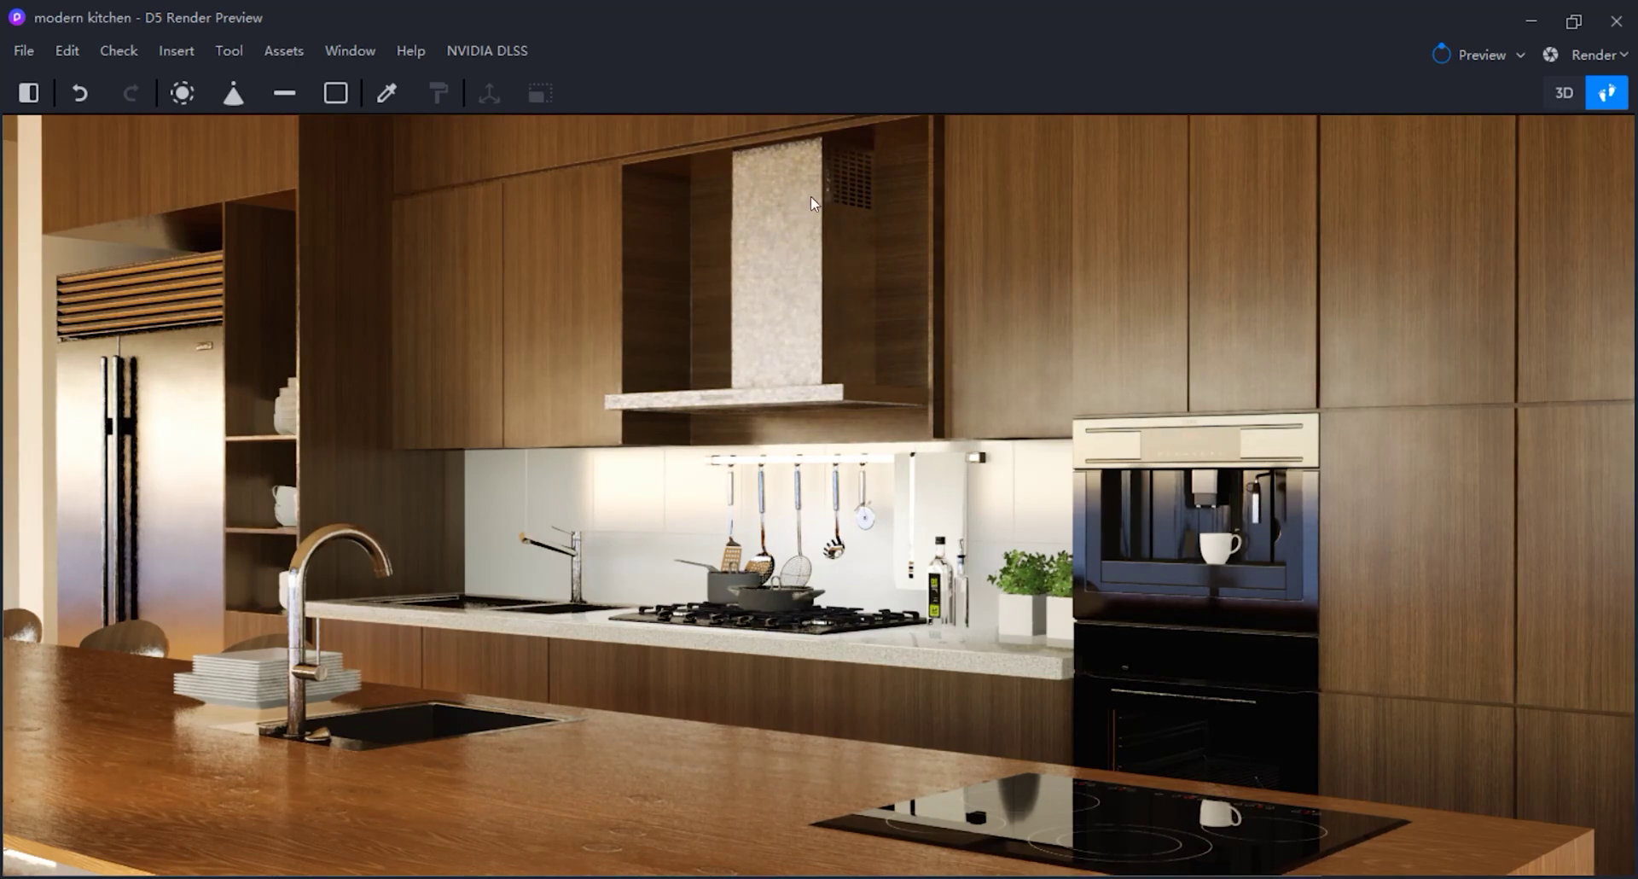
Show the settings sidebar and look through the environment, filter, view and scene list settings.
left_click(1518, 56)
left_click(29, 93)
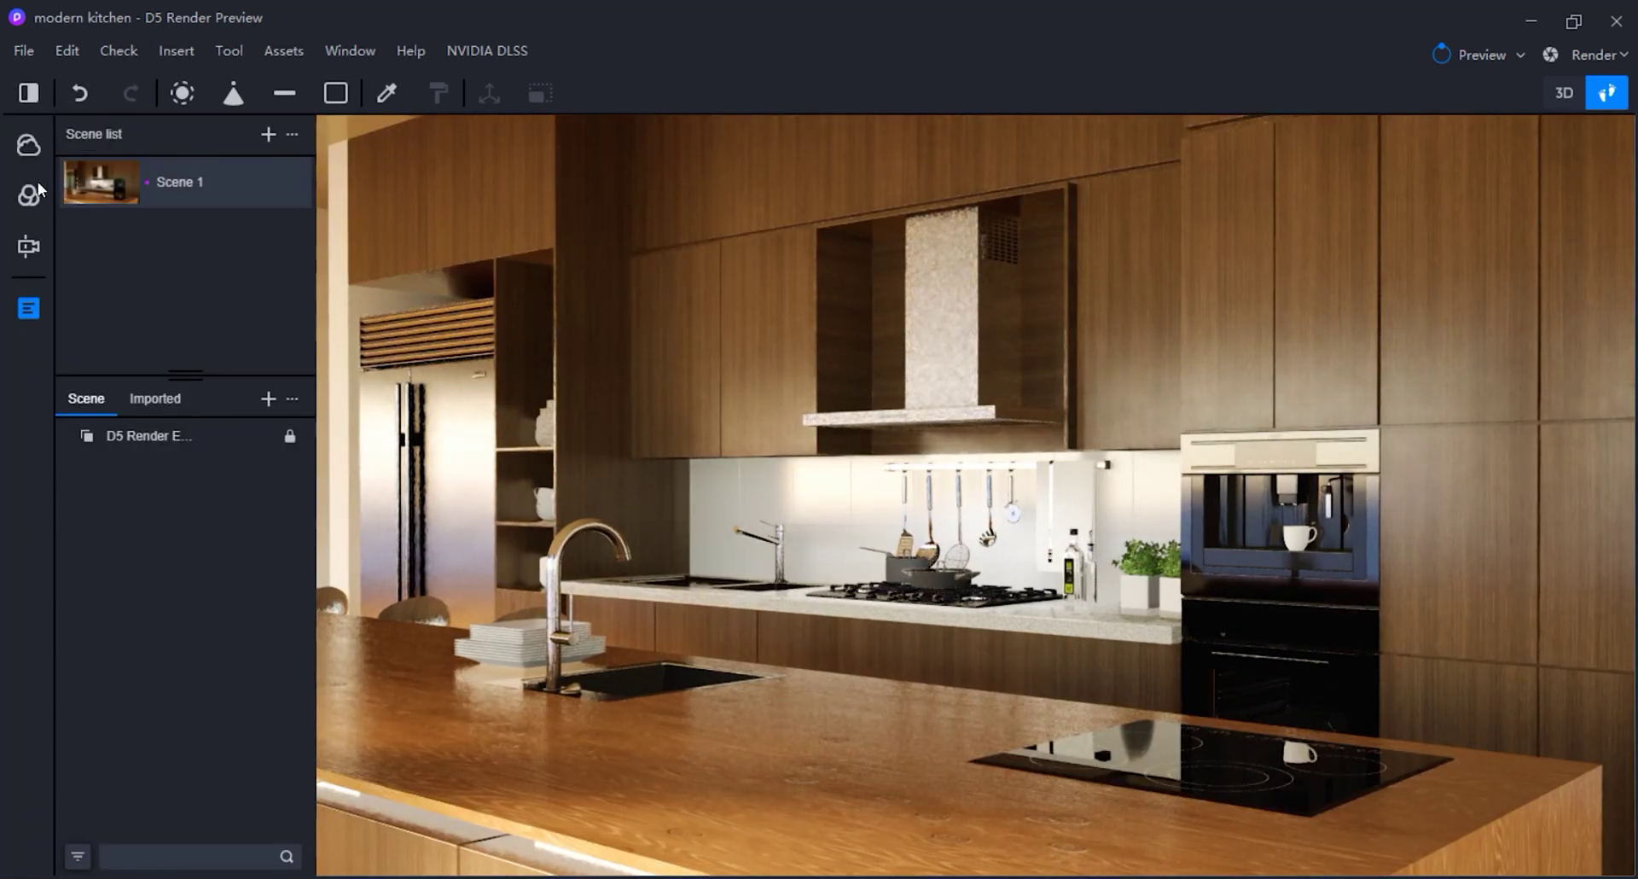
left_click(29, 147)
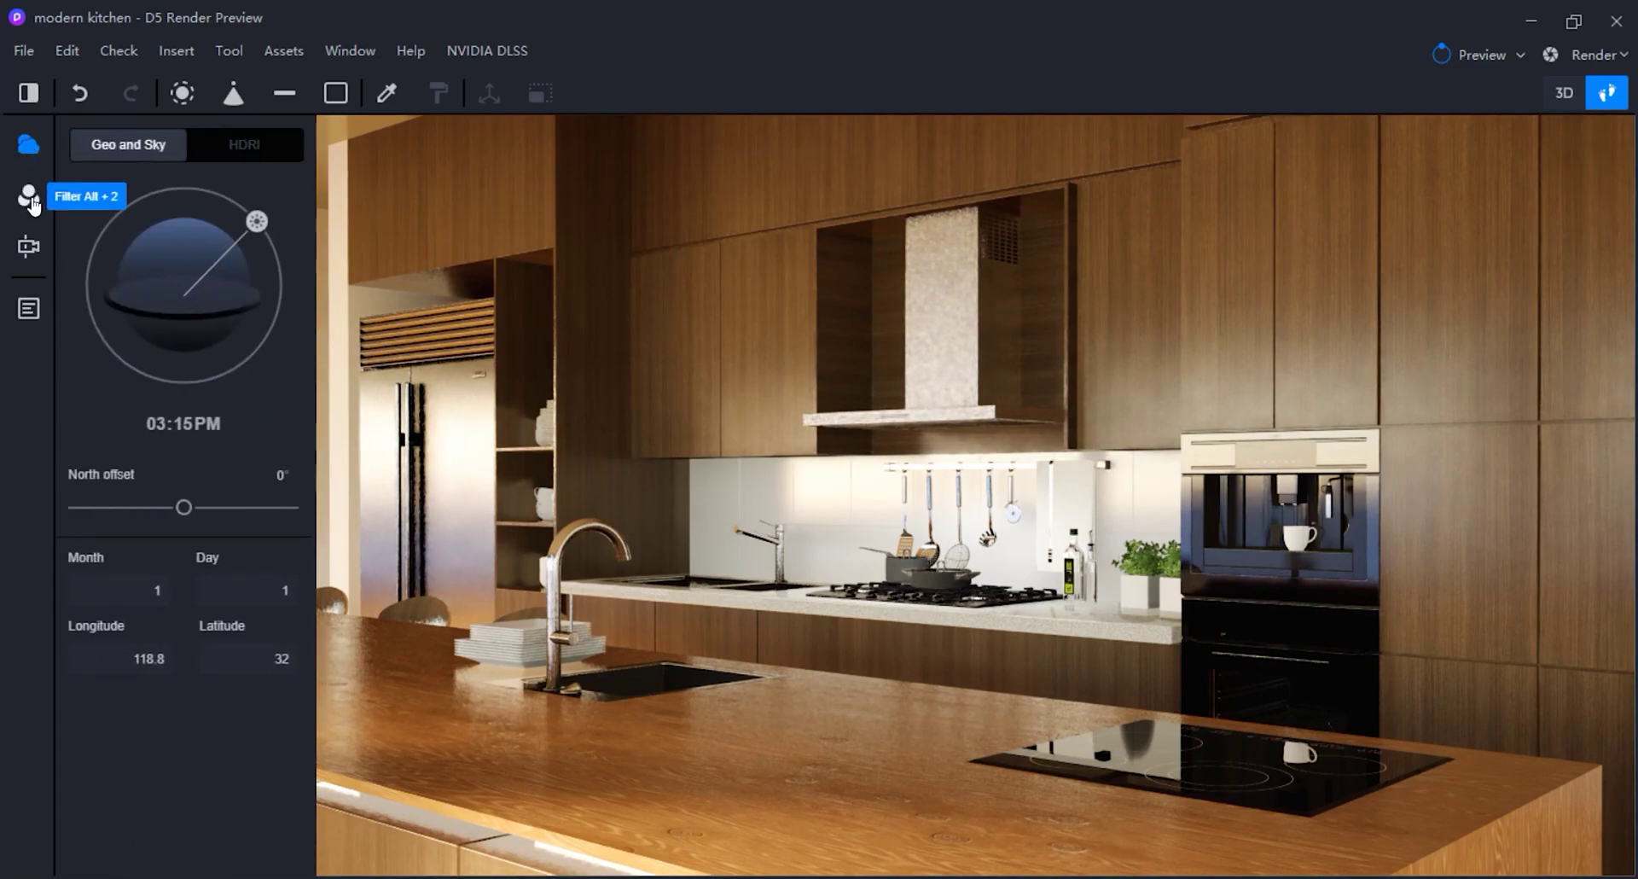
left_click(28, 196)
left_click(28, 246)
left_click(29, 308)
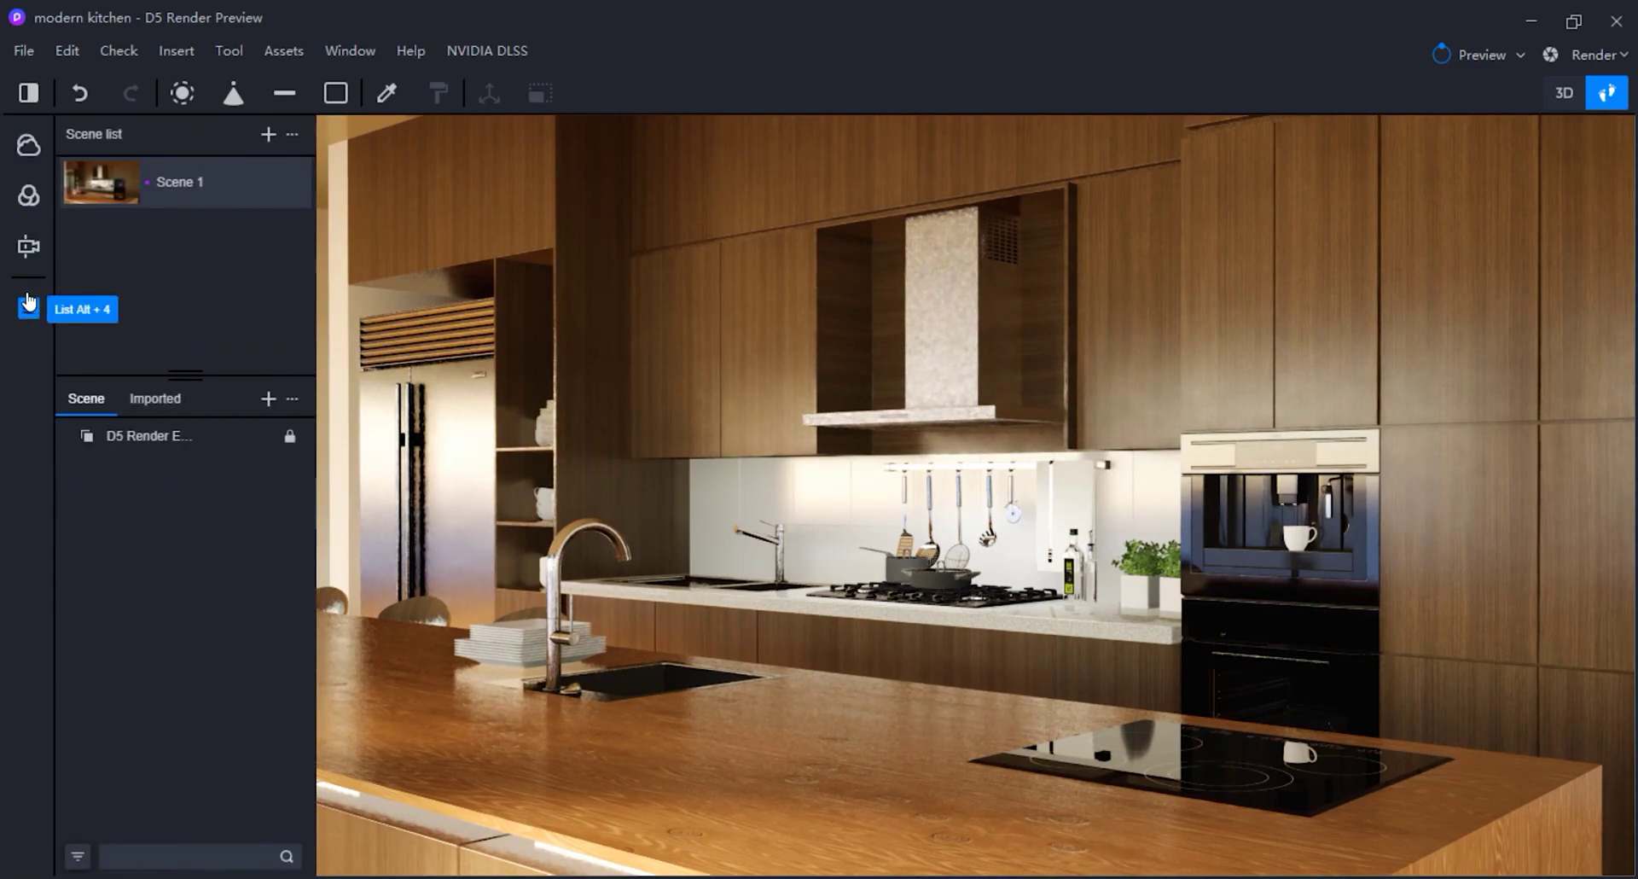
Try a later Geo and Sky sun position at about 03:48 PM and reset the time of day to 03:15 PM.
left_click(28, 149)
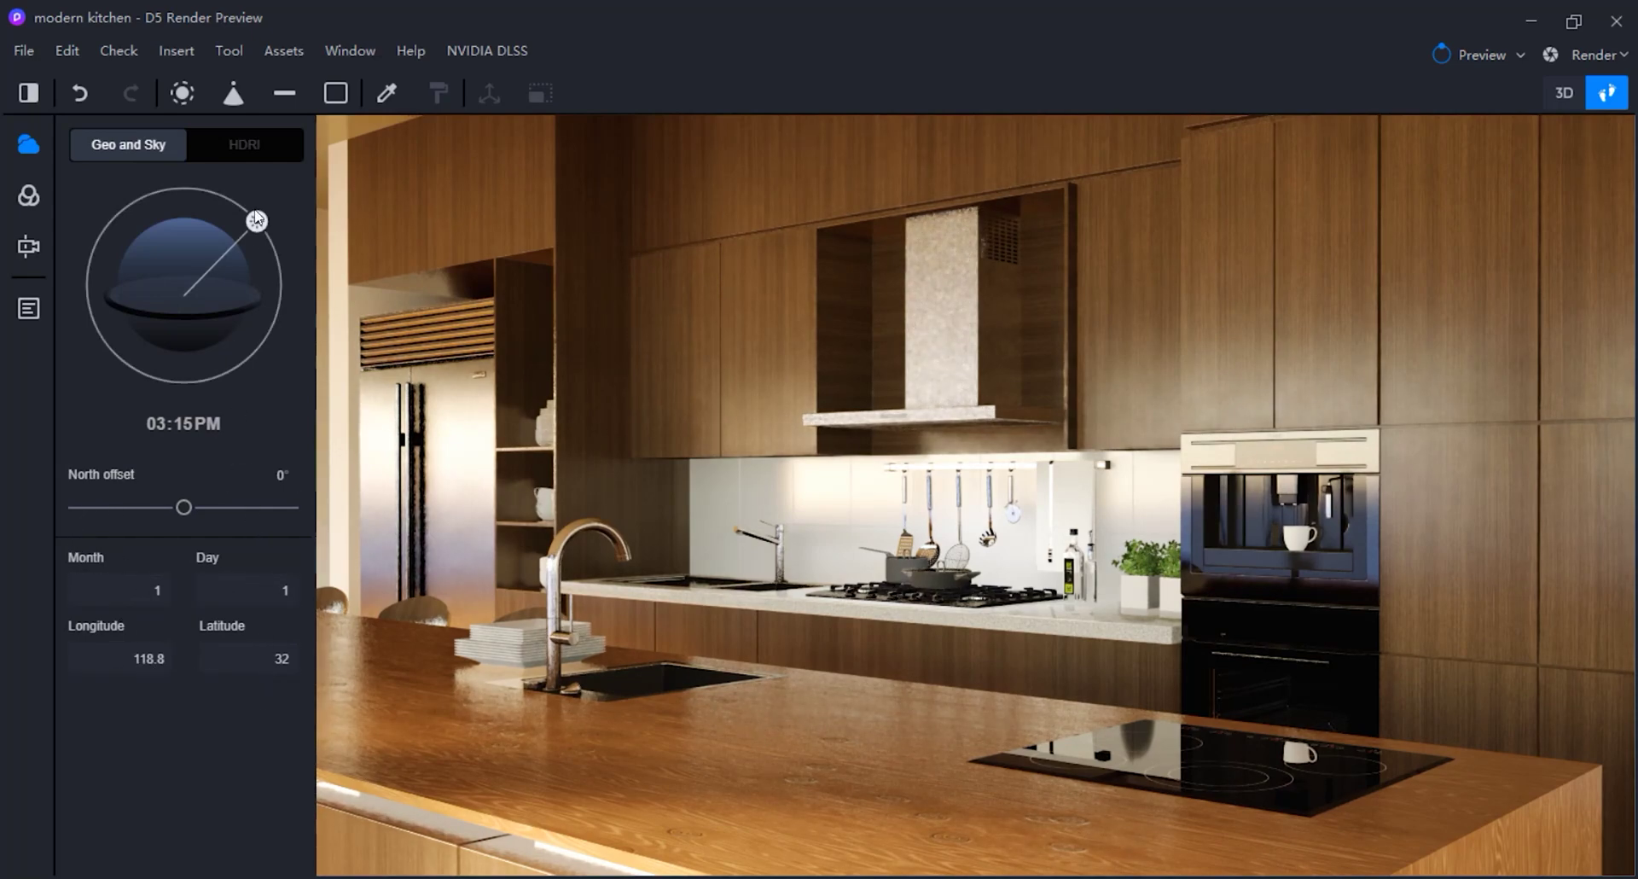
mouse_move(257, 222)
left_mouse_down()
mouse_move(290, 275)
mouse_move(271, 234)
left_mouse_up()
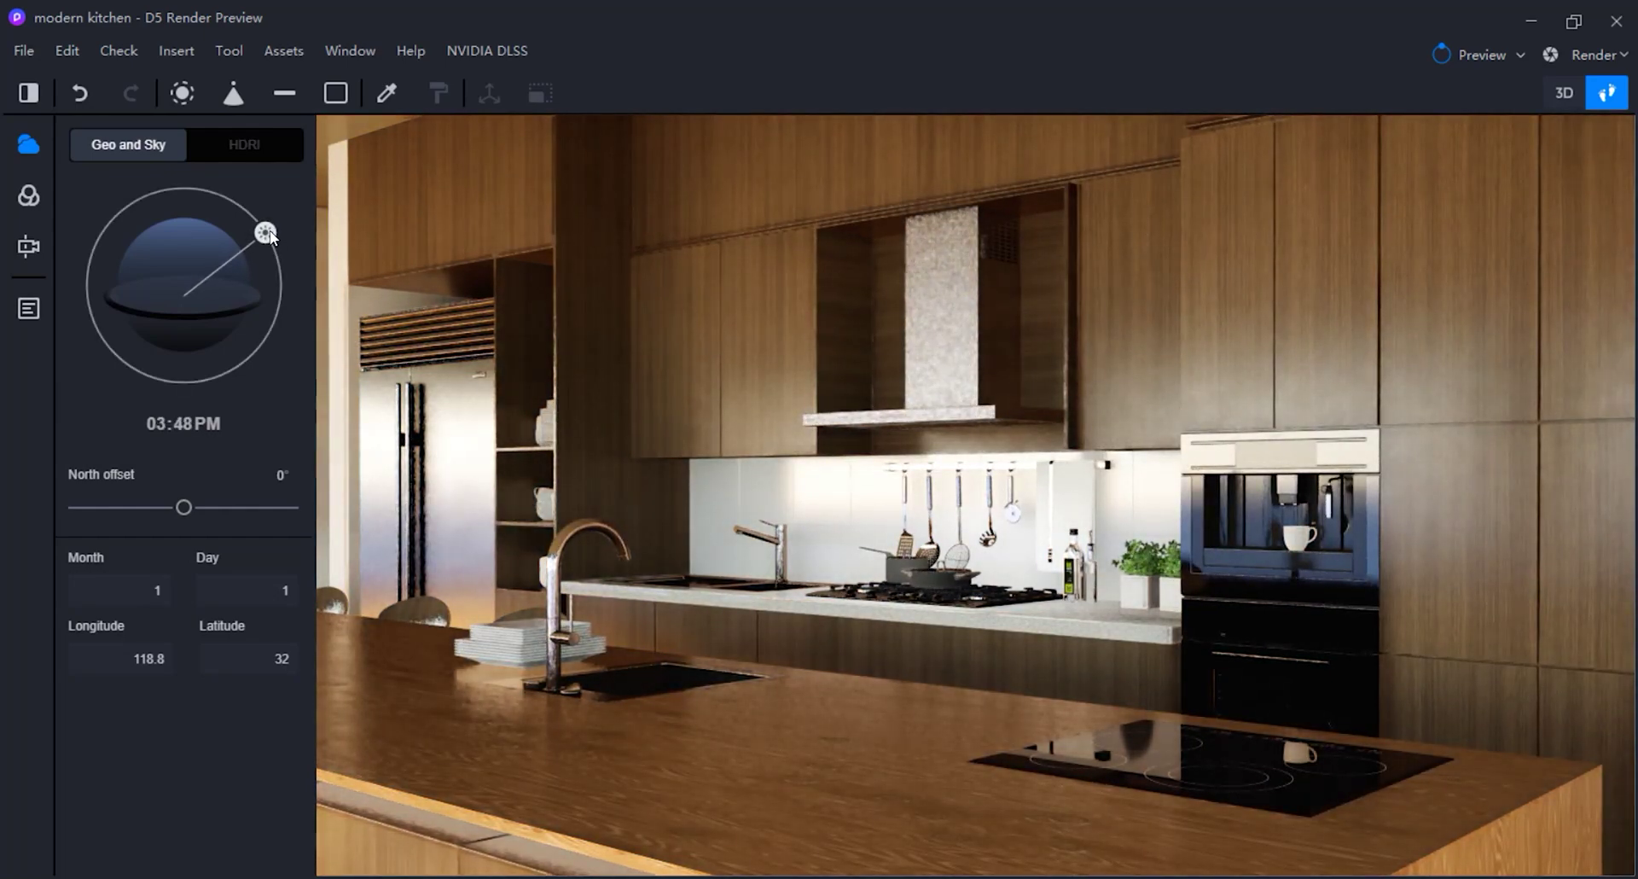
left_click(186, 426)
type("15")
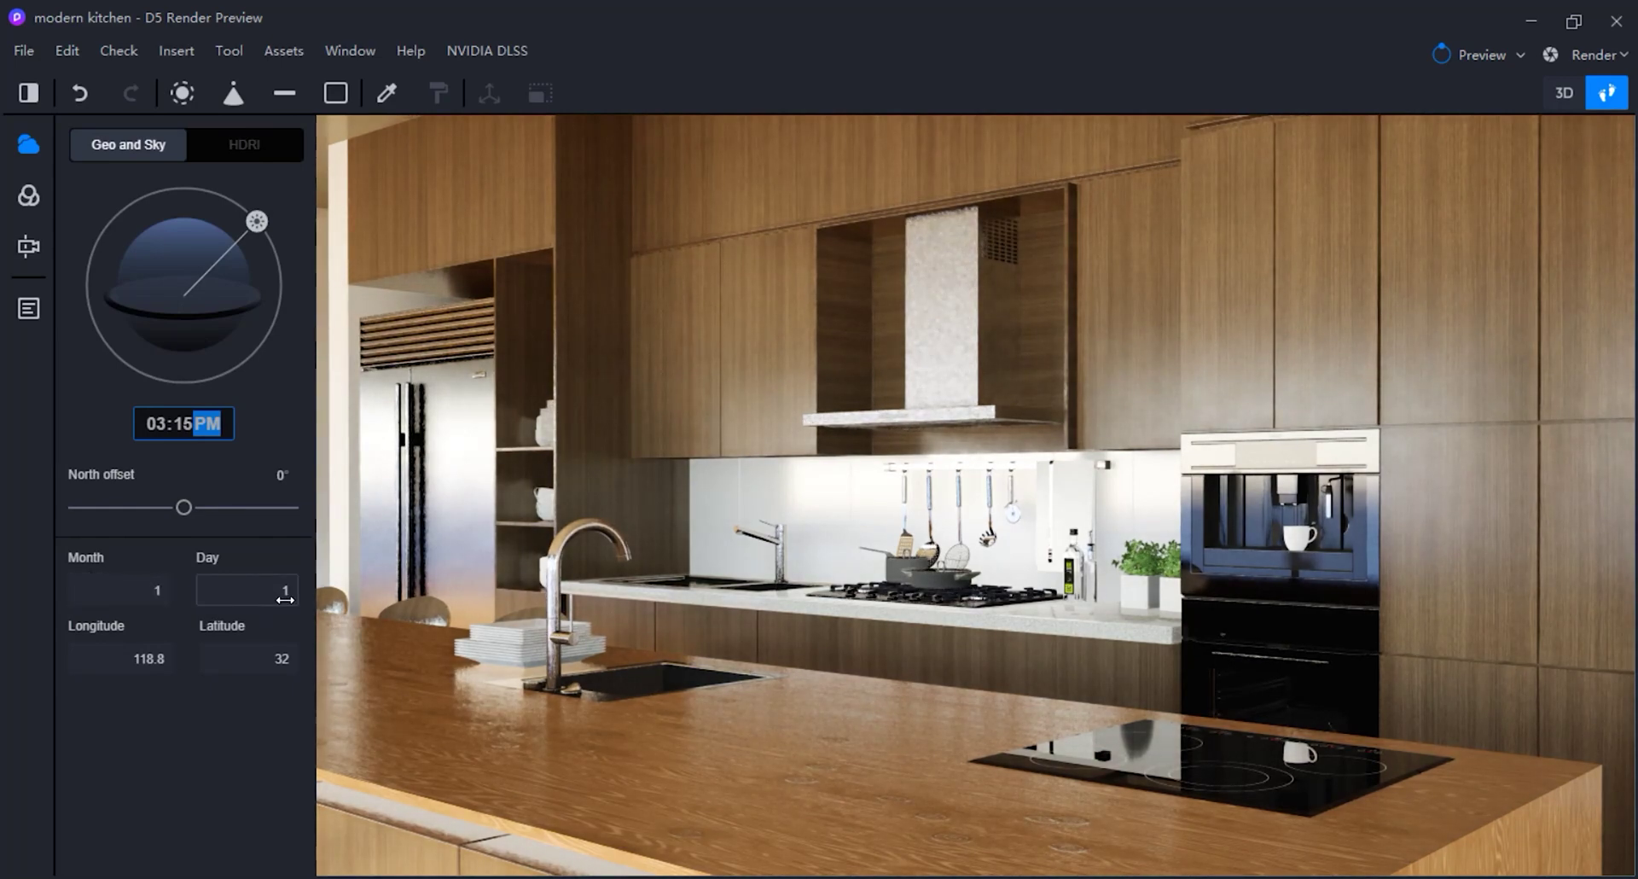
left_click(248, 713)
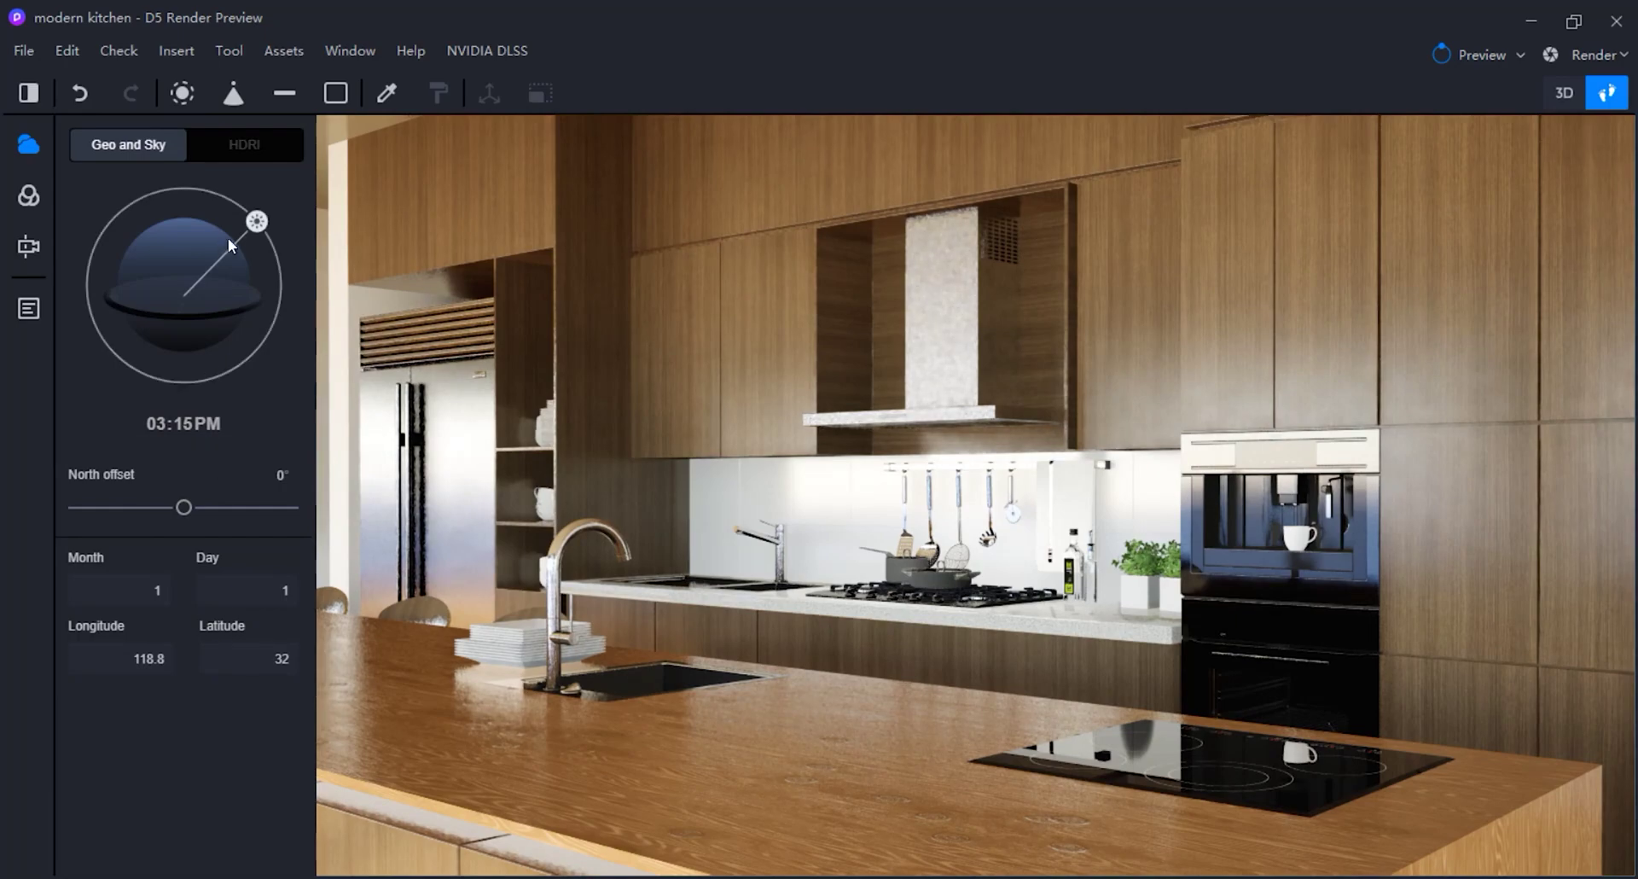
Switch the environment lighting to HDRI, keeping the Early morning sky, and set the sky light intensity to 0.08.
left_click(226, 151)
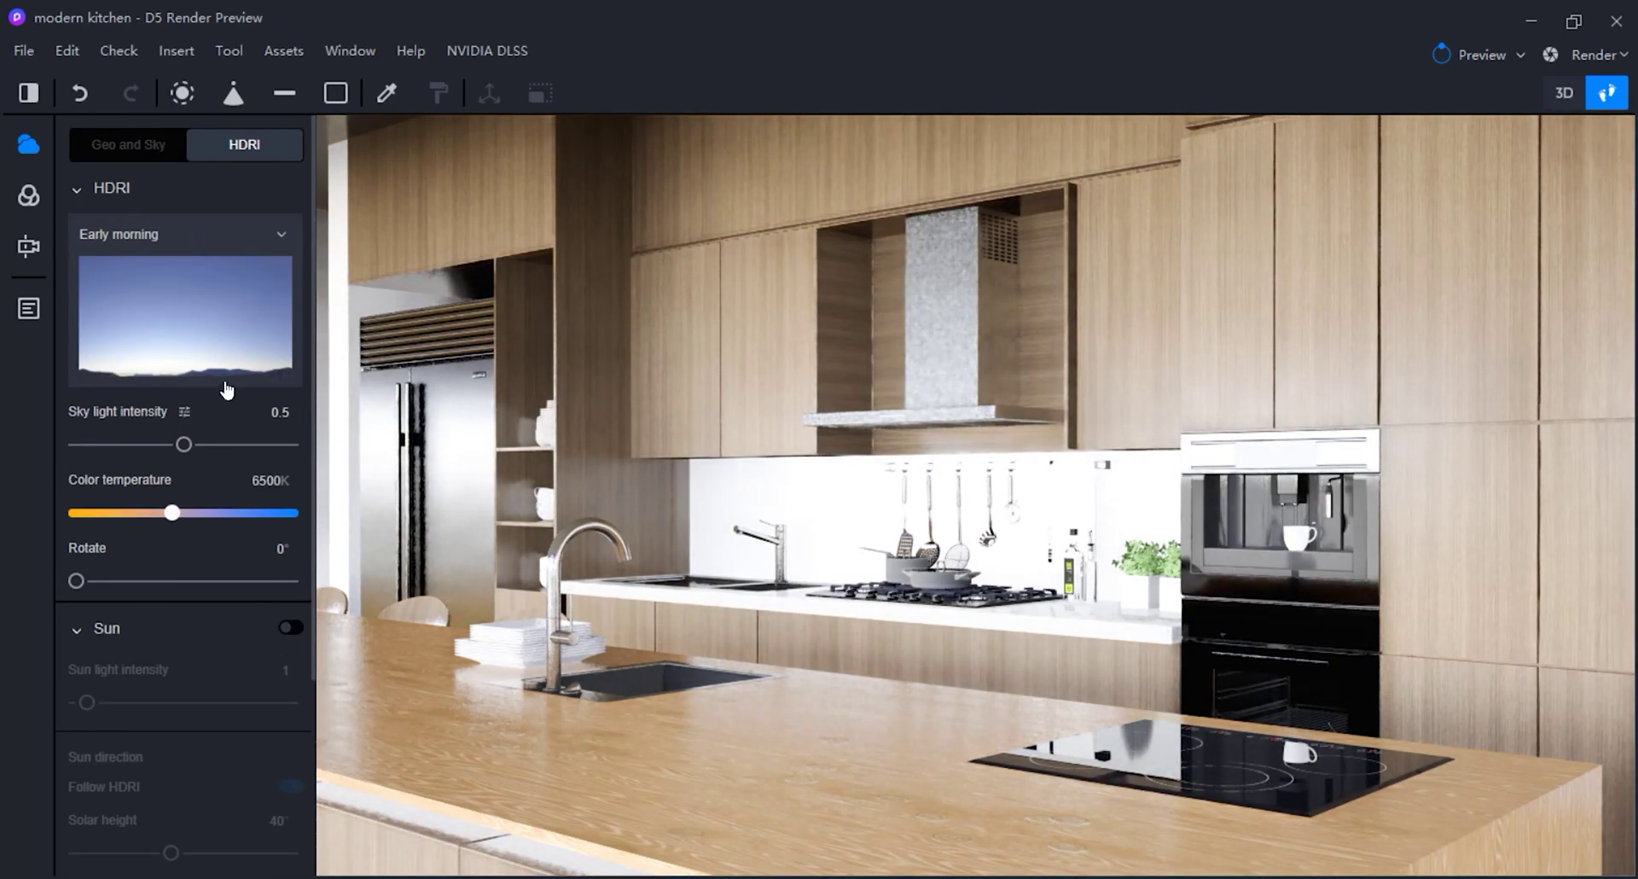
left_click_drag(184, 444, 95, 444)
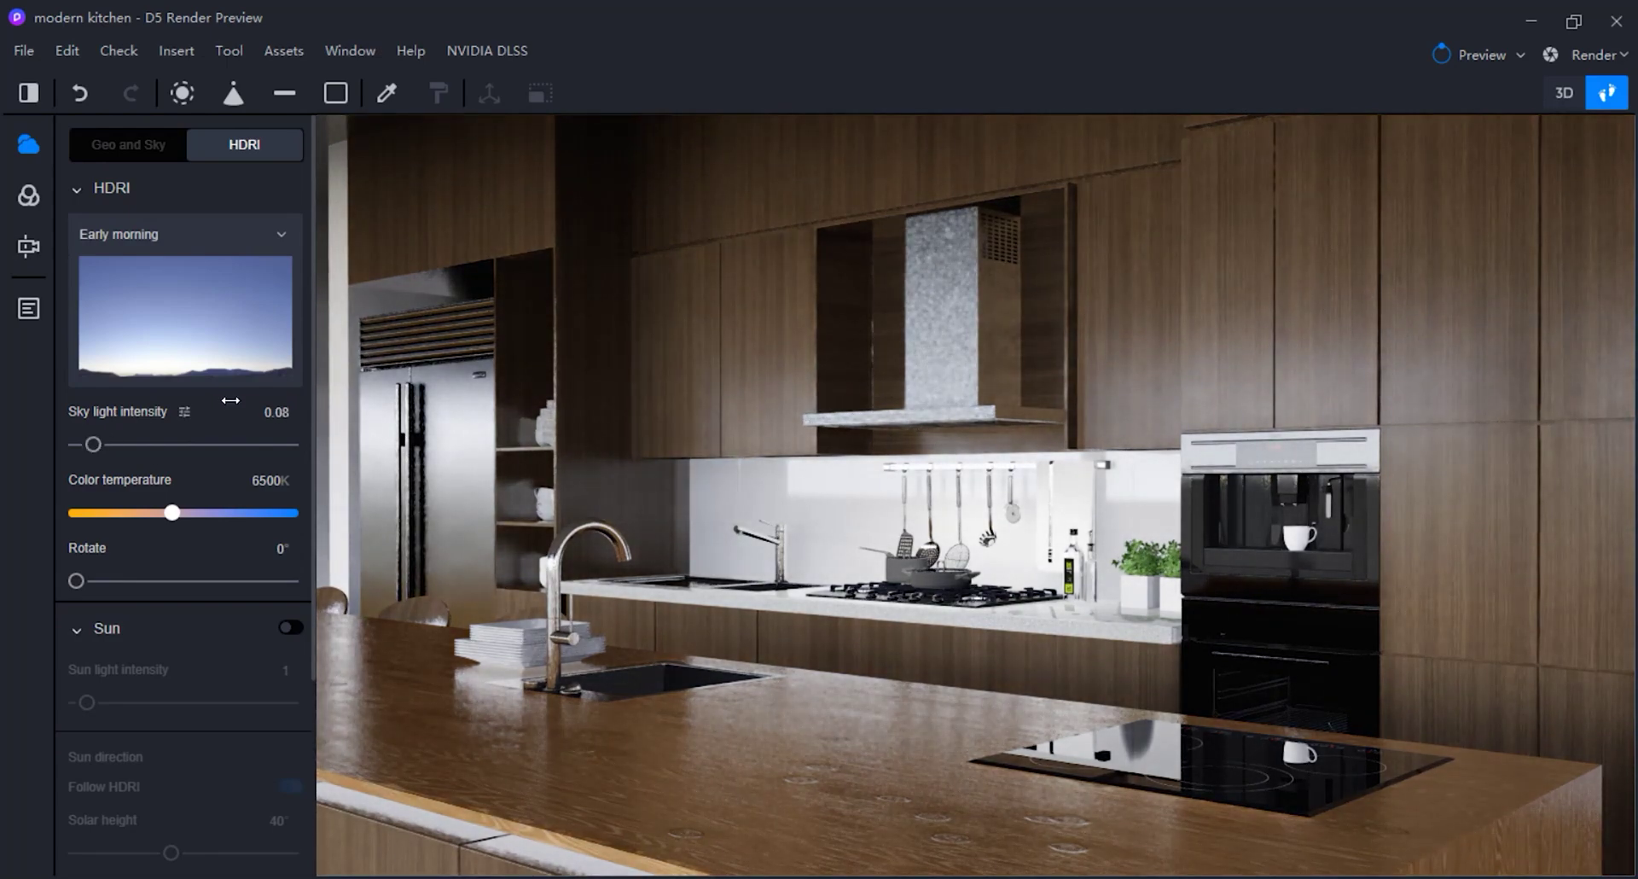
left_click(281, 236)
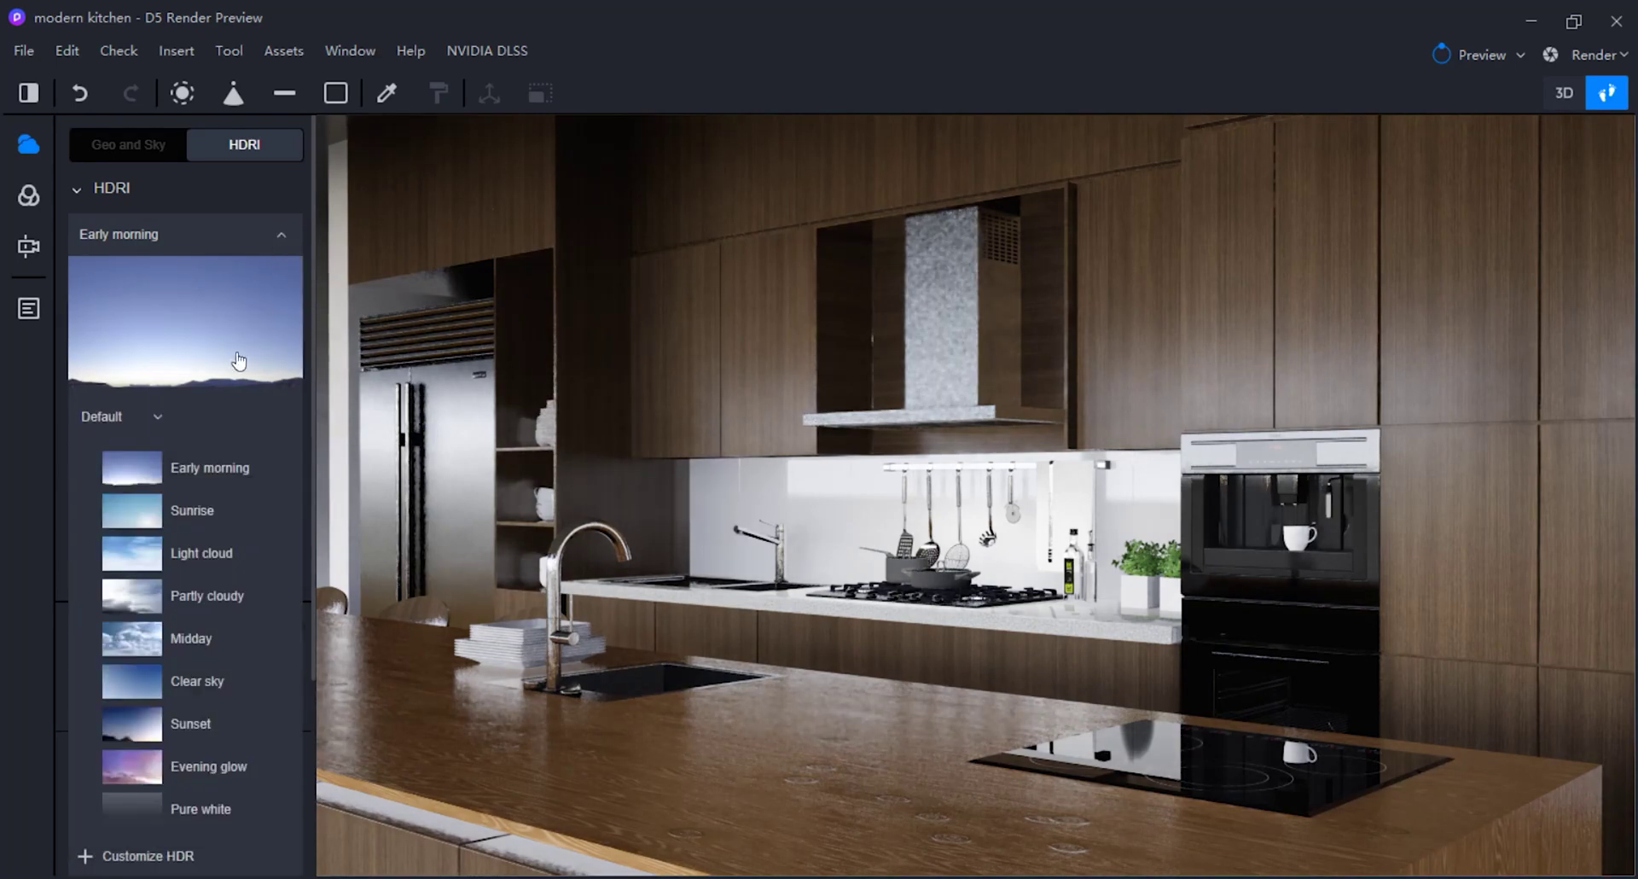
scroll(216, 550, "down", 1)
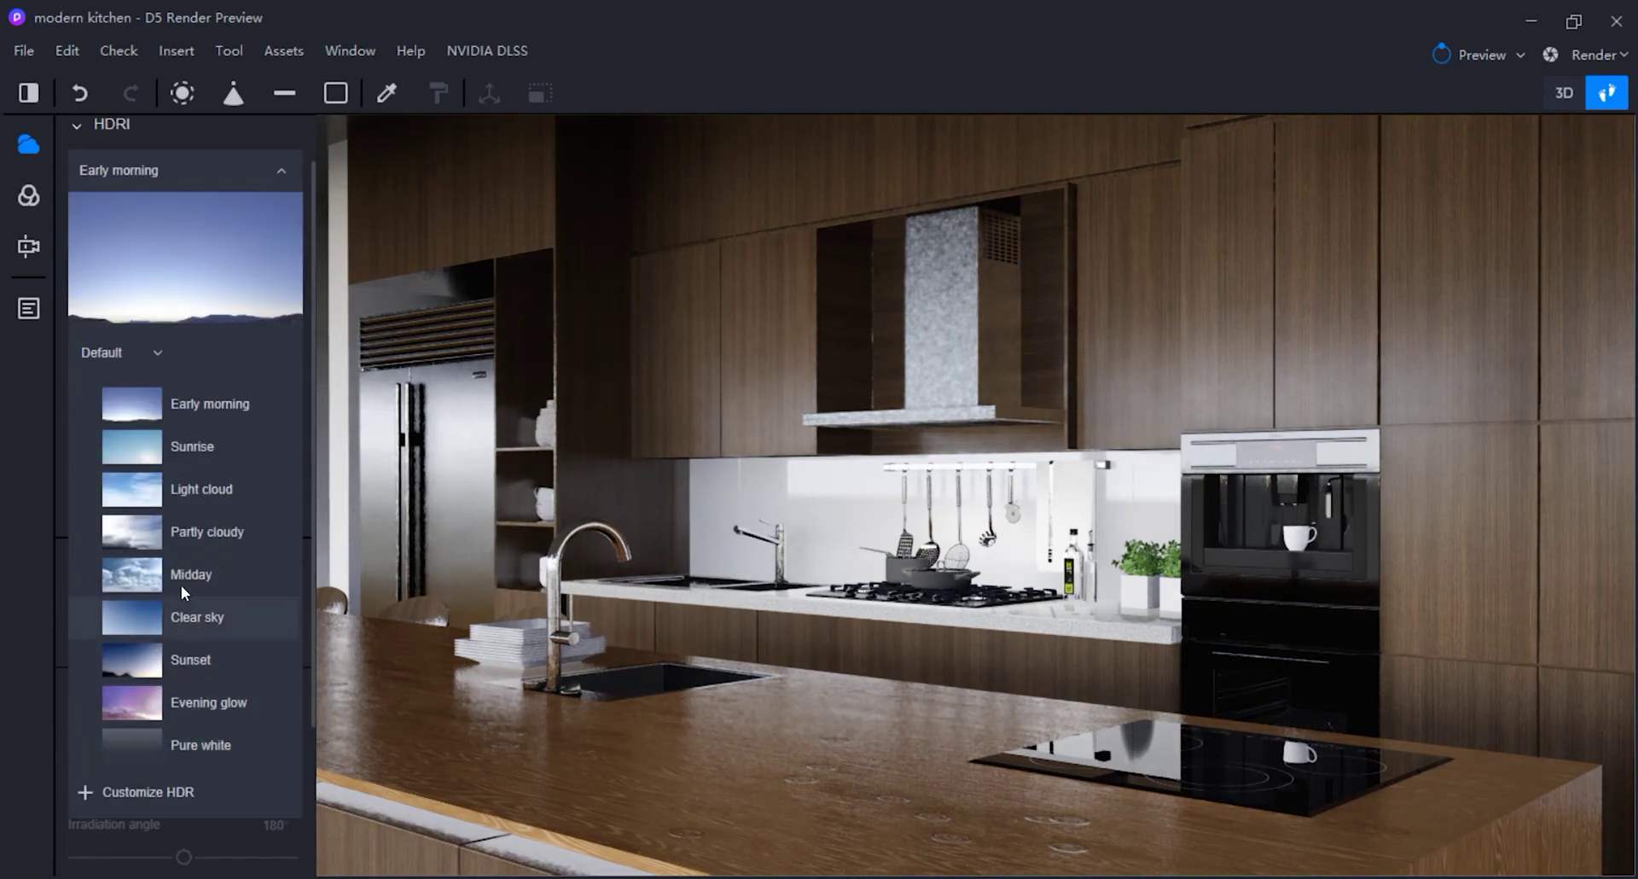
scroll(183, 592, "down", 1)
scroll(196, 520, "up", 1)
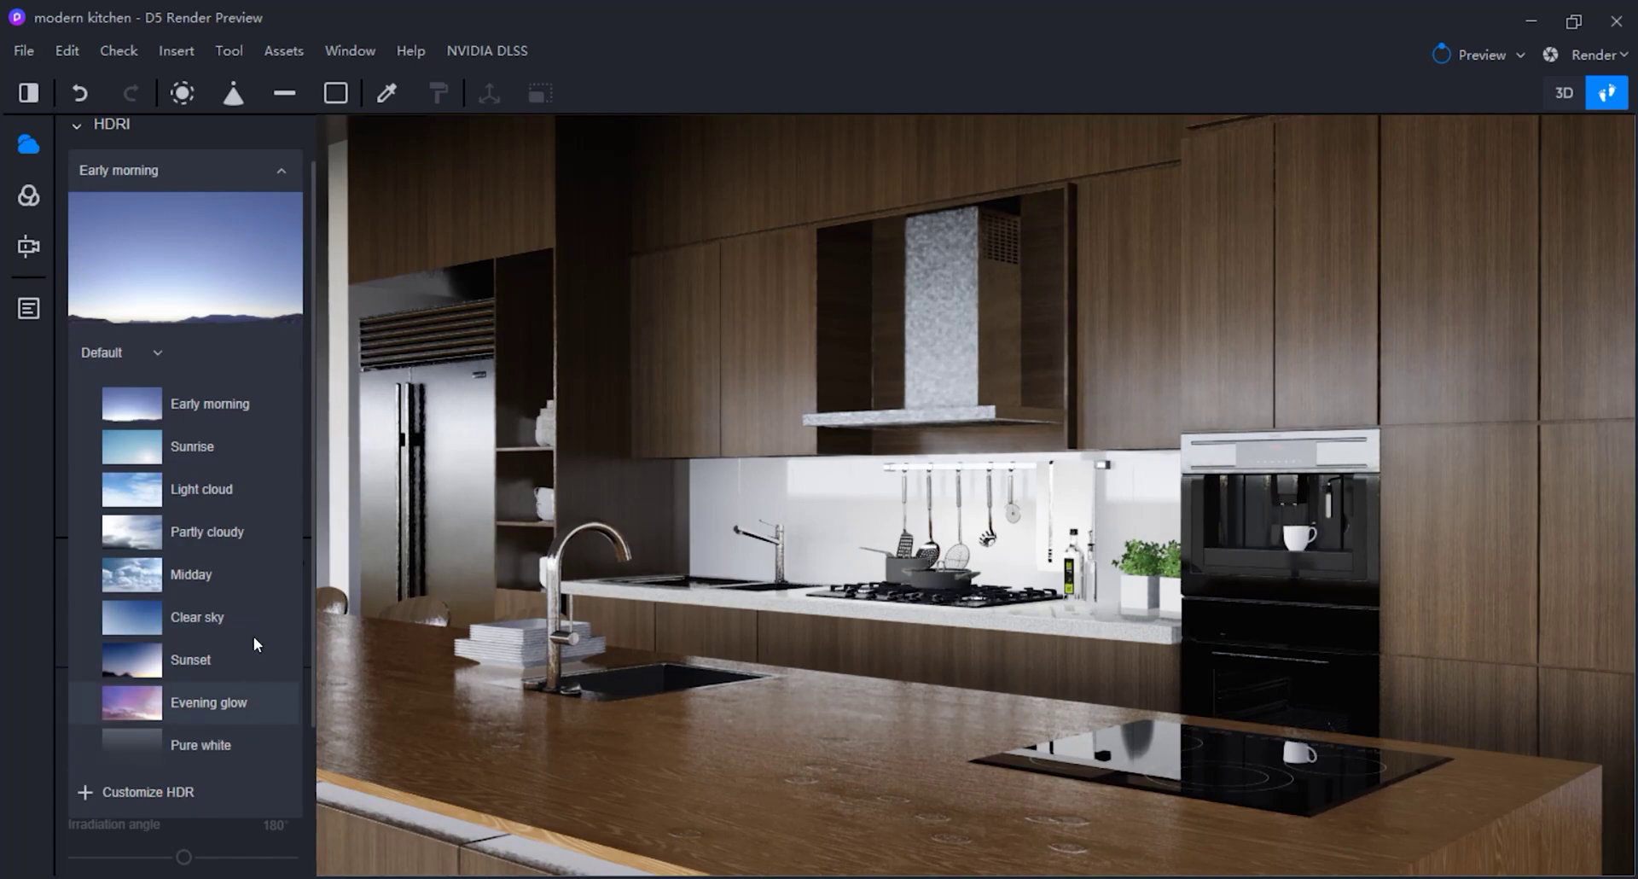
left_click(280, 170)
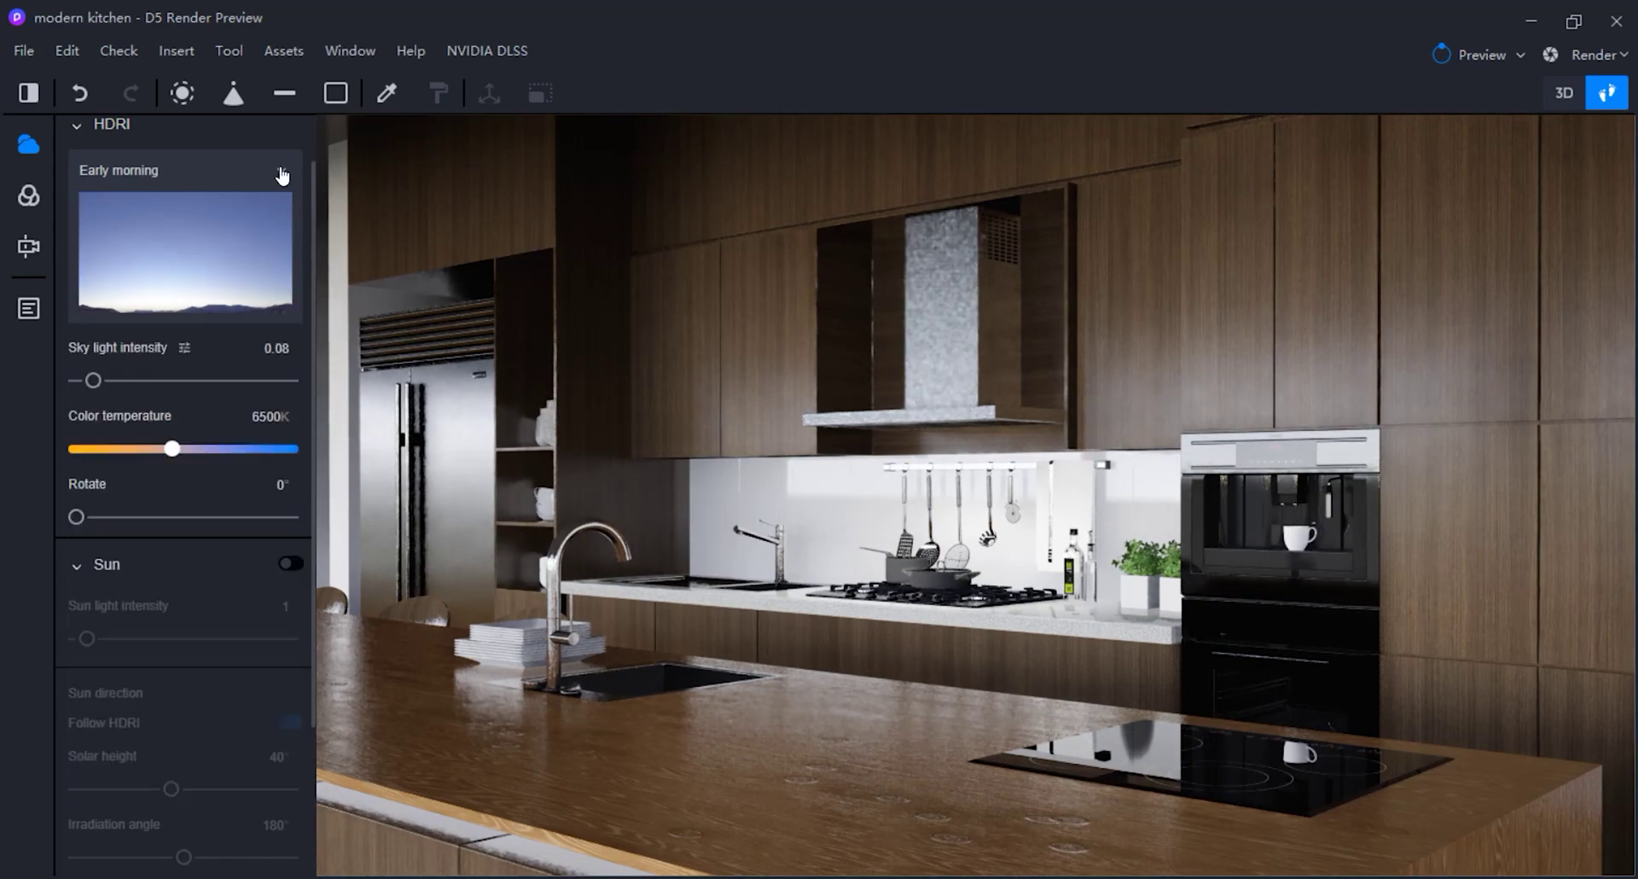
Enable separate background light control with an intensity of 0.58 and set the HDRI color temperature to 9150K.
left_click(184, 348)
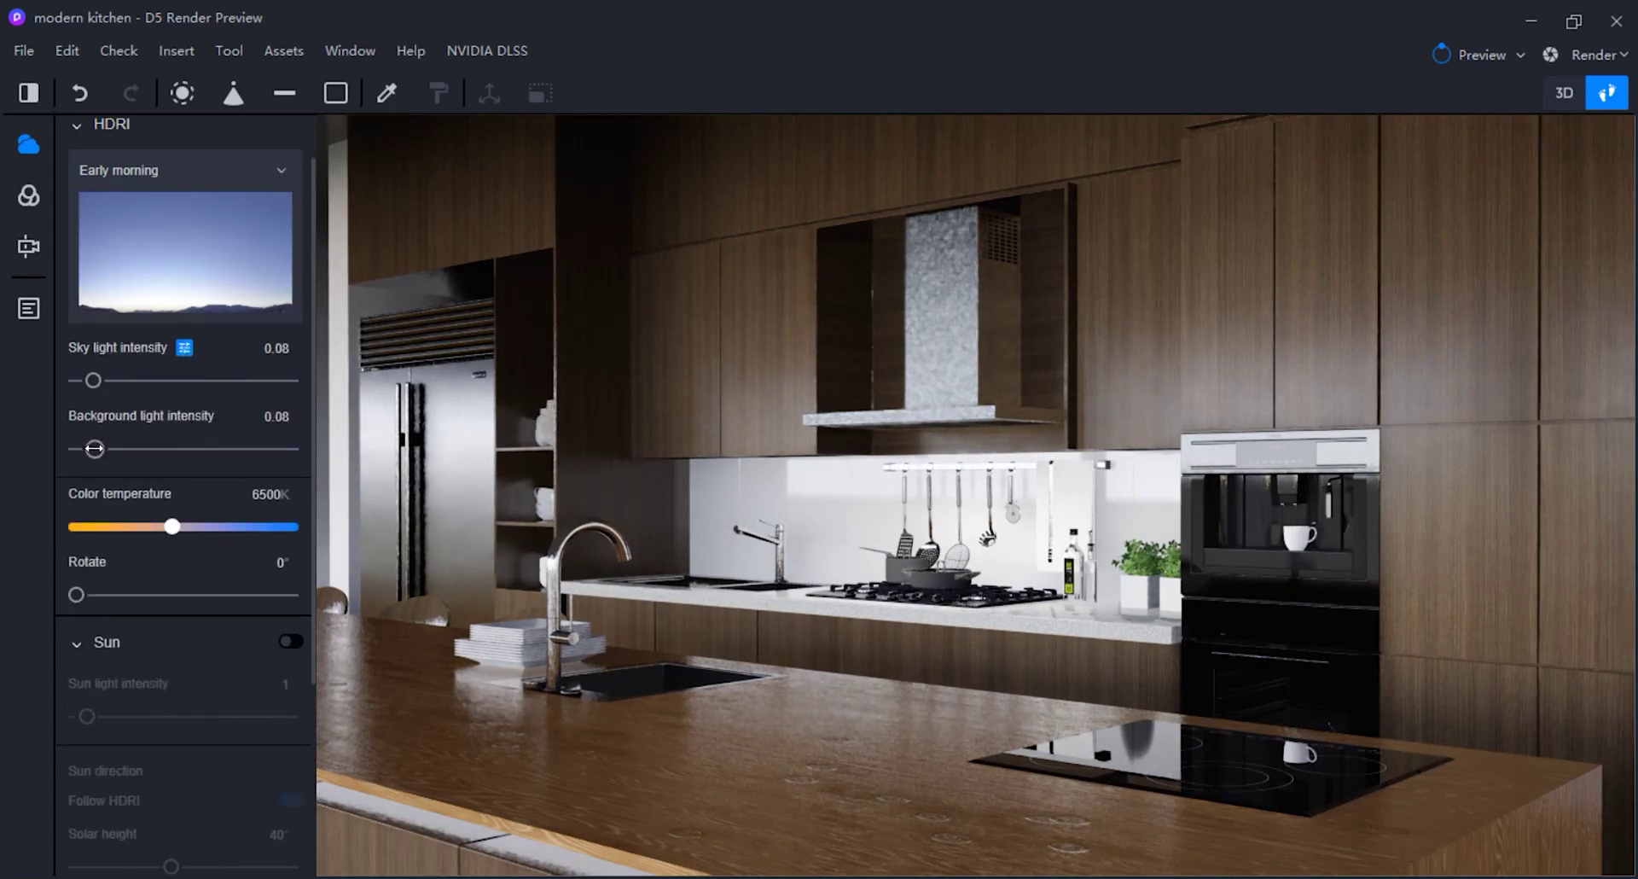
left_click_drag(94, 449, 202, 449)
left_click_drag(175, 523, 229, 519)
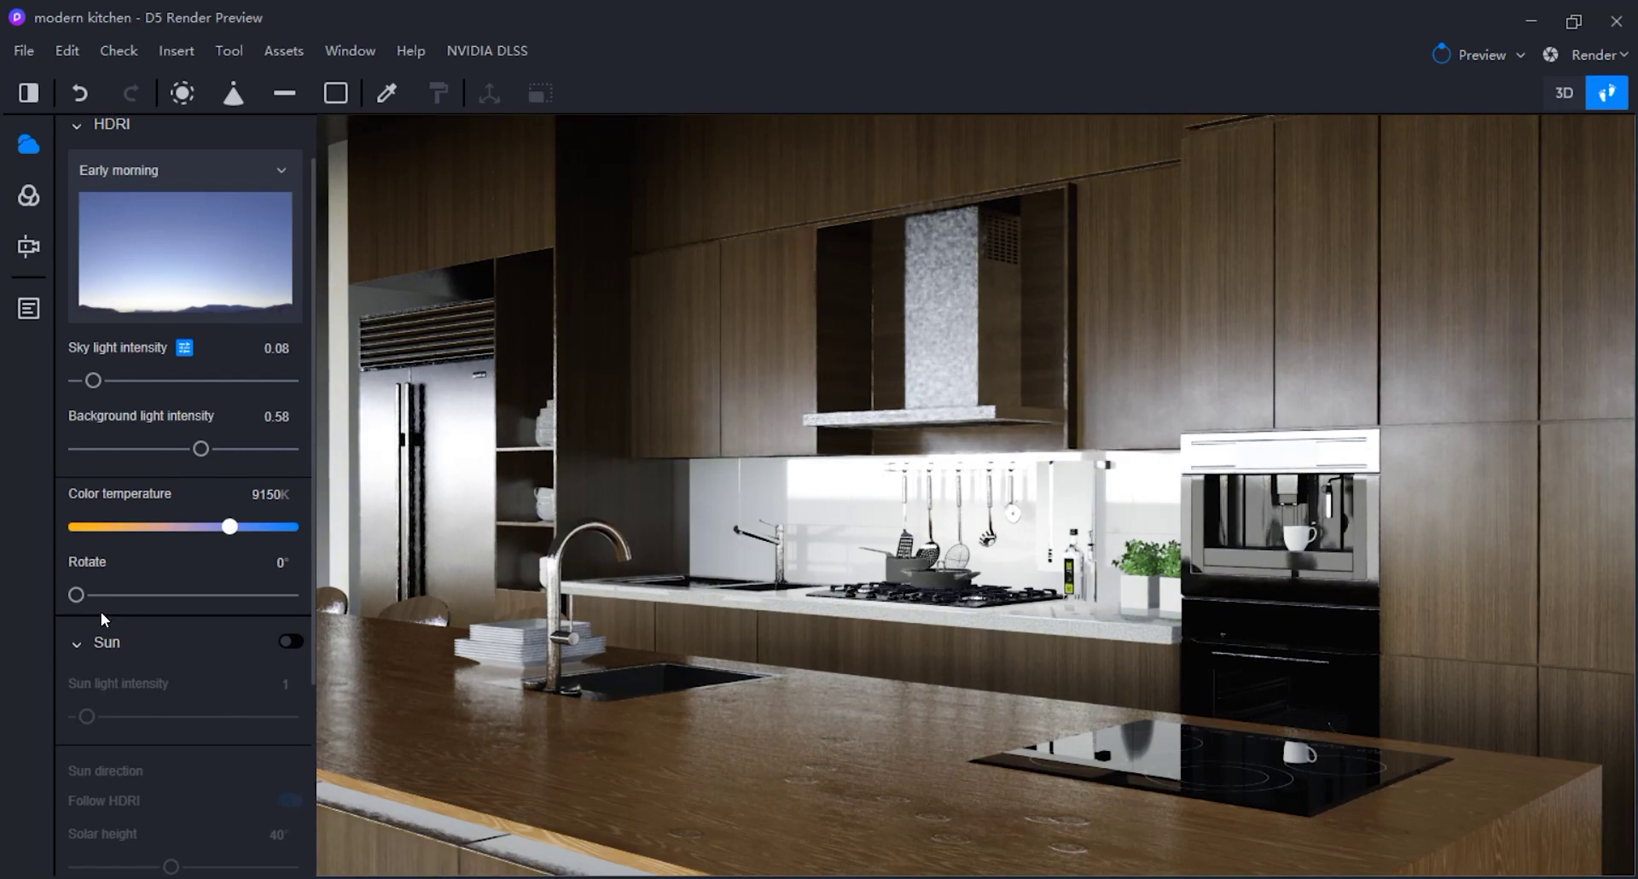
Enable the sun with its direction following the HDRI, and set the HDRI rotation to 70.9°.
left_click_drag(76, 594, 115, 596)
mouse_move(90, 614)
left_mouse_down()
mouse_move(121, 613)
mouse_move(102, 614)
left_mouse_up()
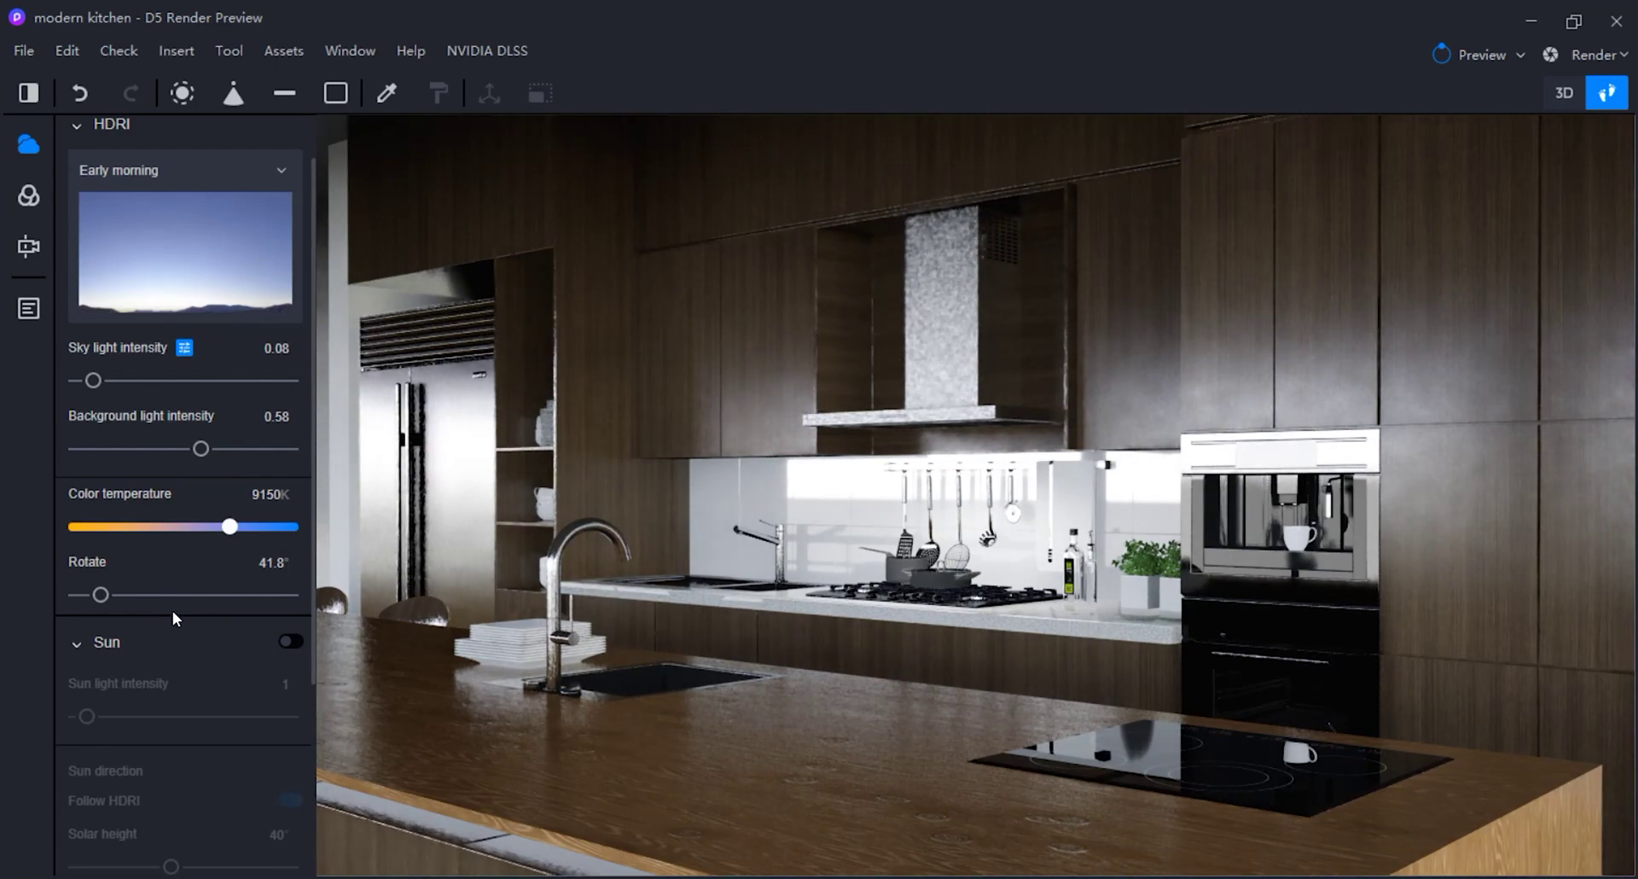
scroll(200, 654, "down", 3)
scroll(197, 660, "down", 1)
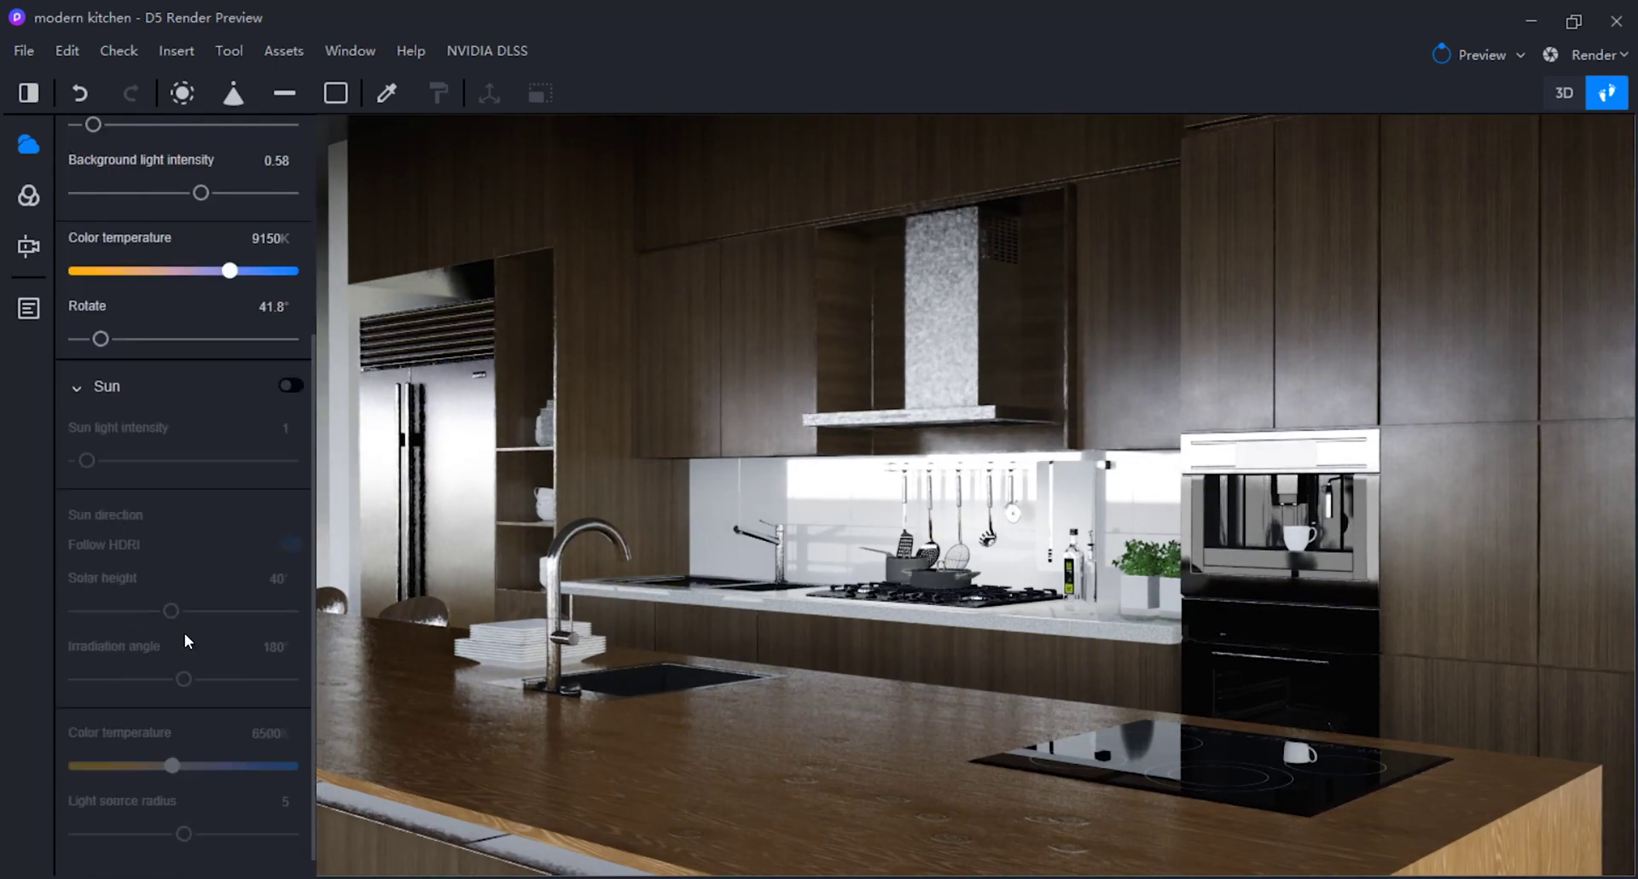
left_click(291, 388)
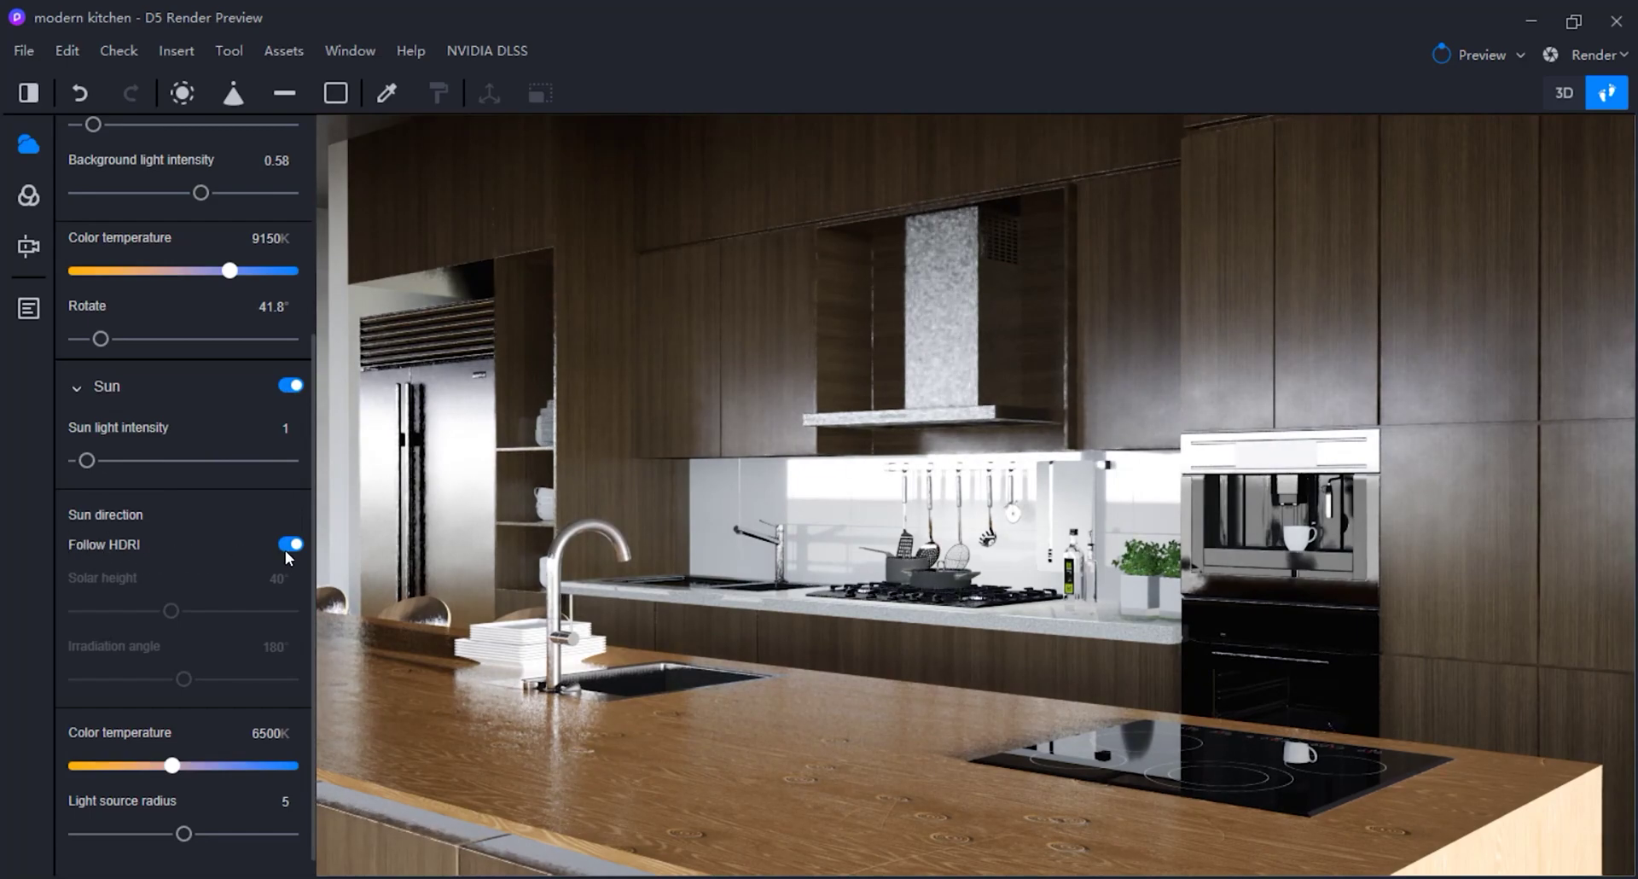
left_click_drag(103, 339, 120, 339)
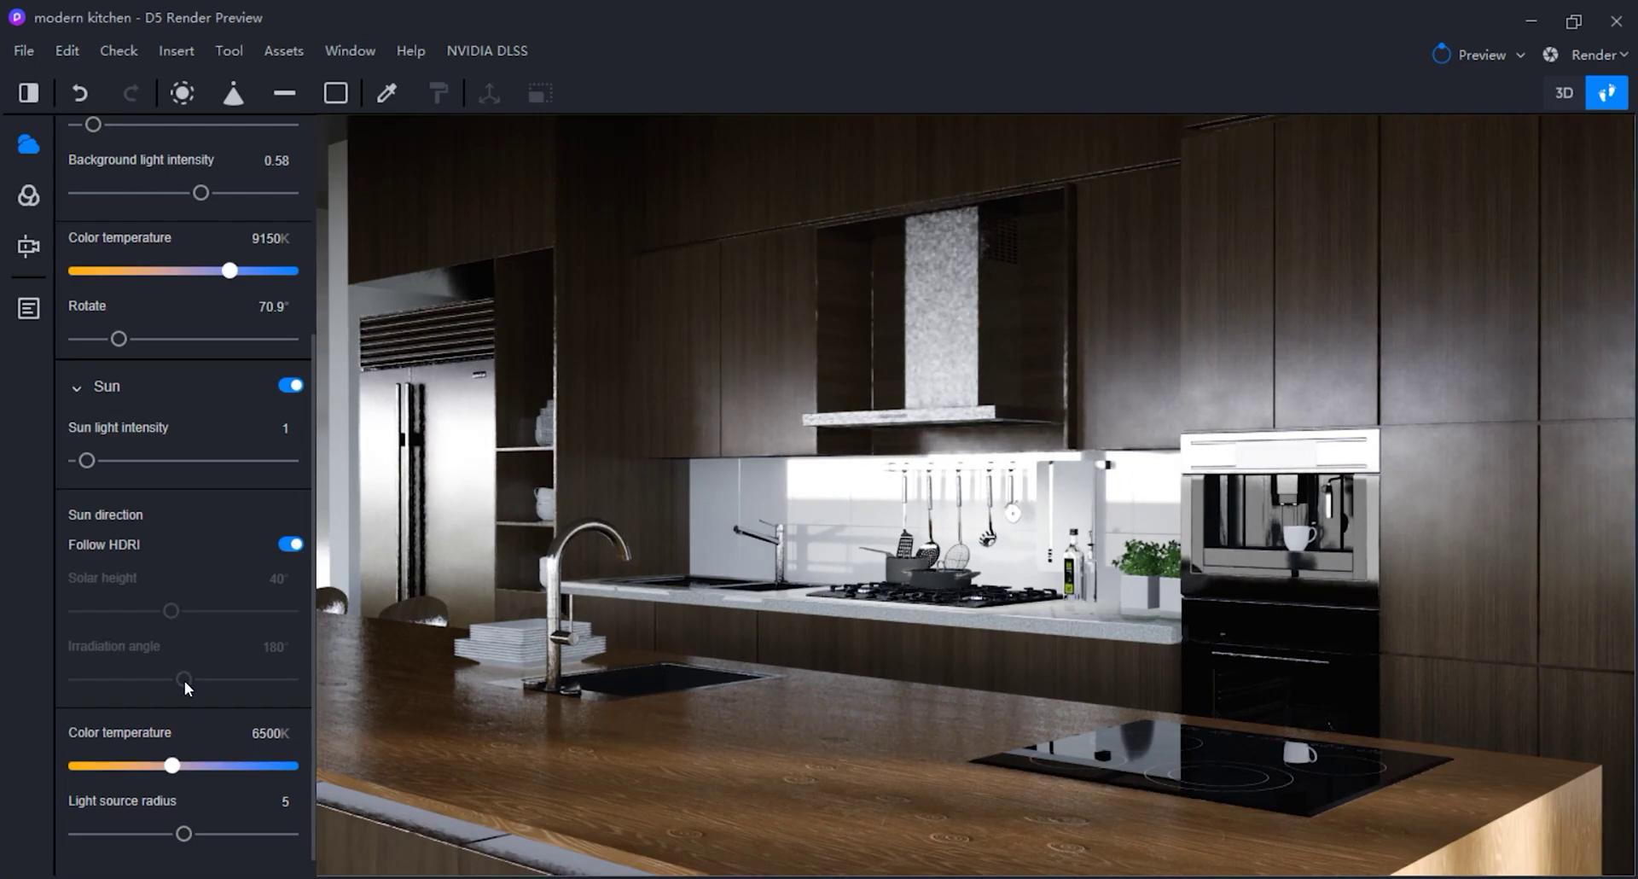
Set the sun's color temperature to 9000K and its light source radius to 3.3.
scroll(227, 673, "down", 1)
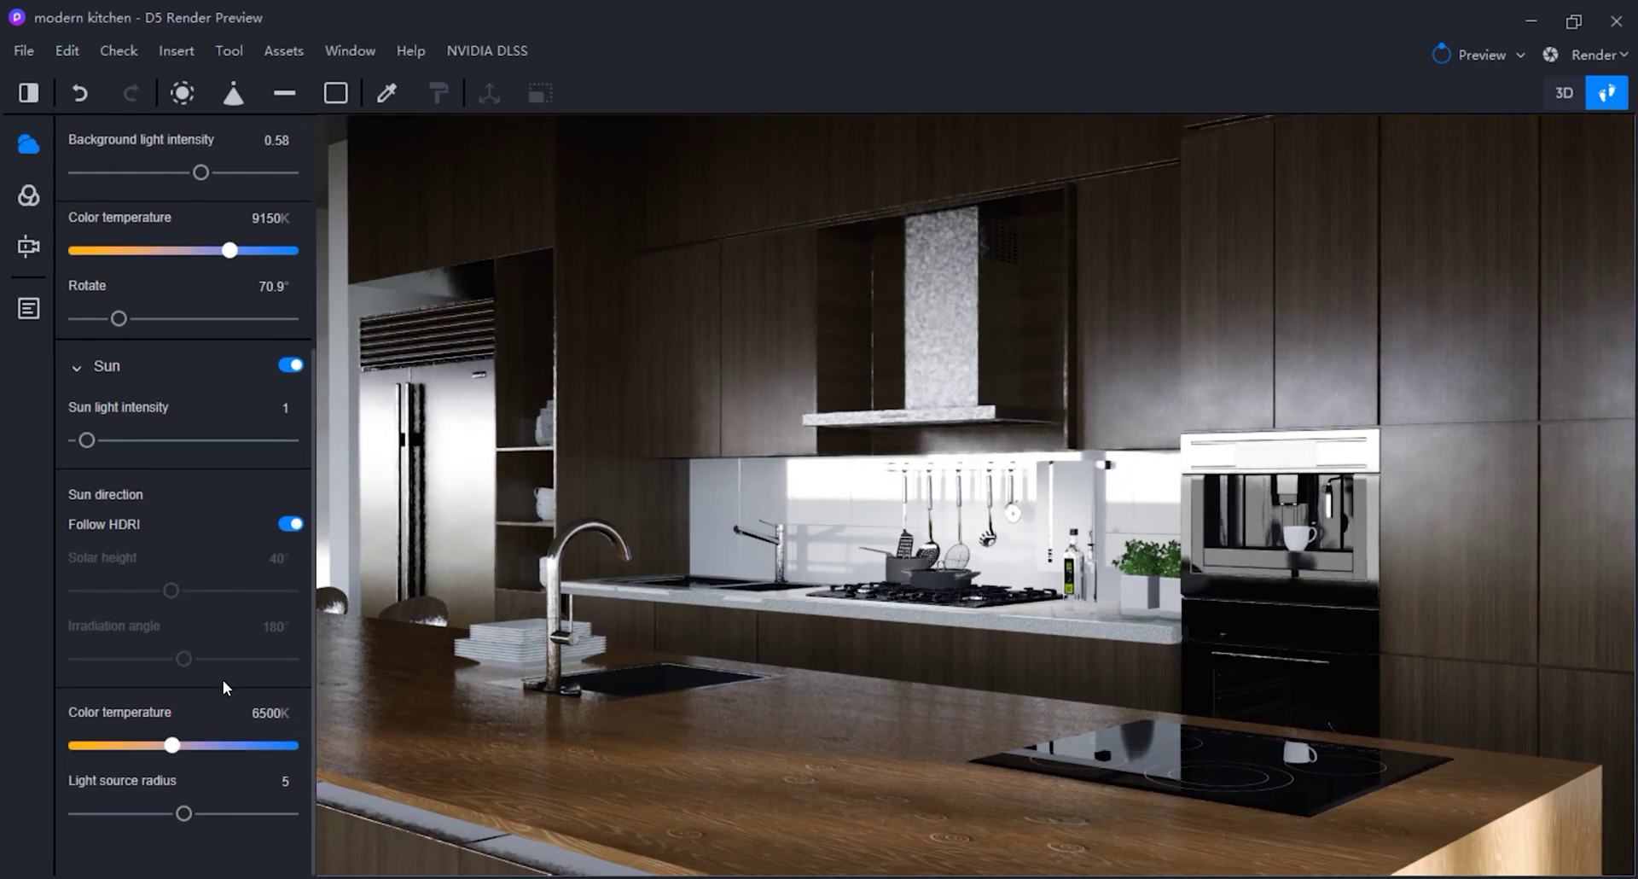
left_click_drag(172, 745, 226, 755)
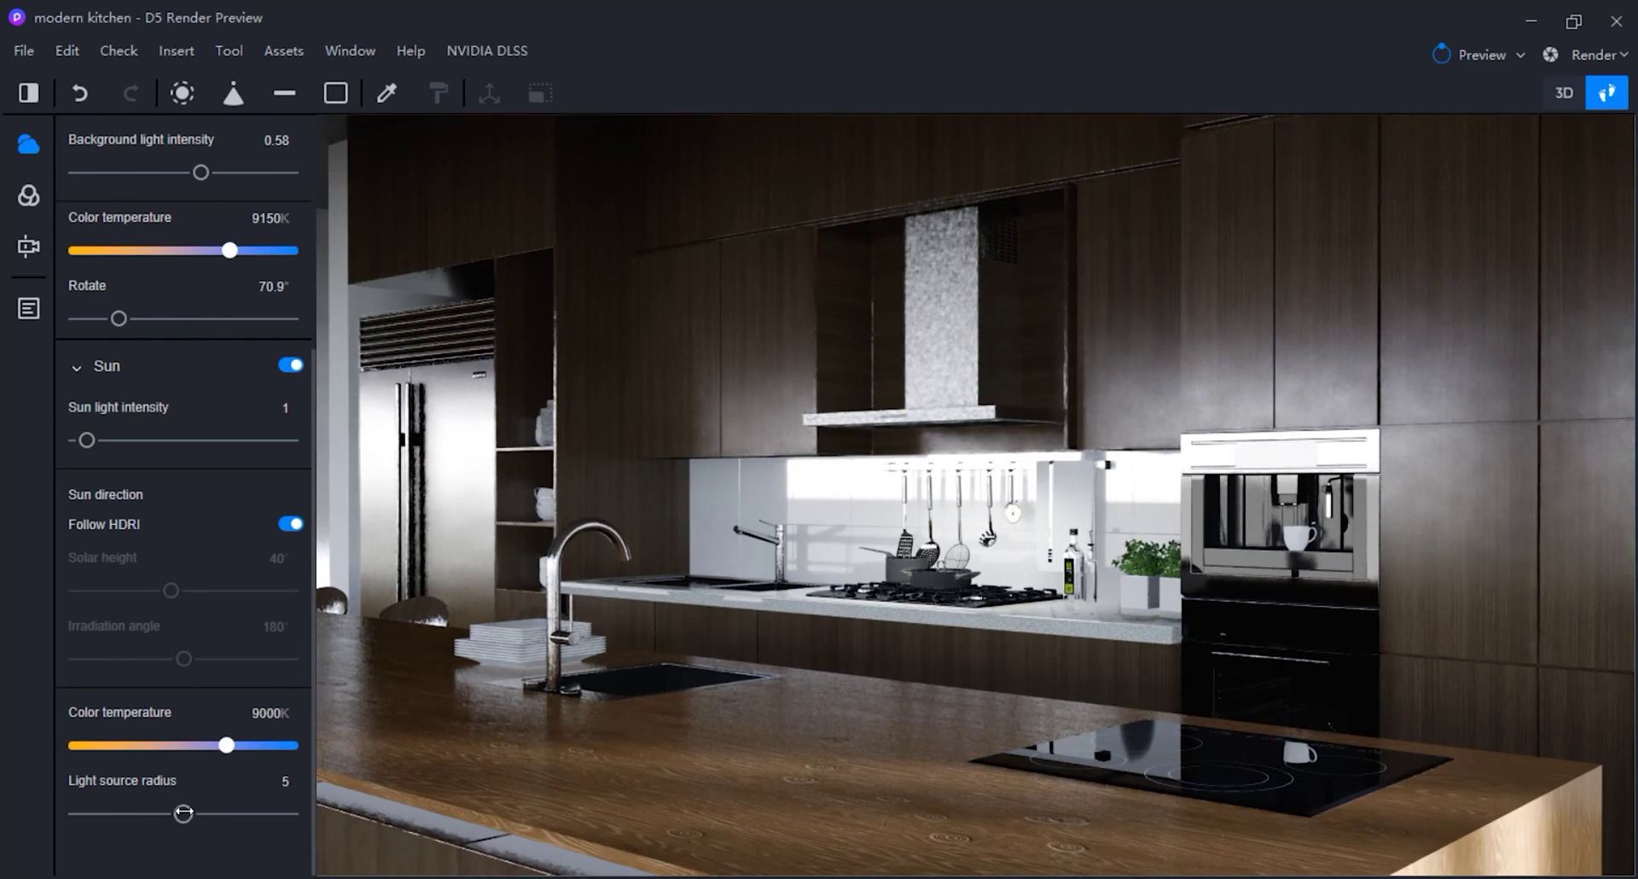
left_click_drag(184, 812, 222, 812)
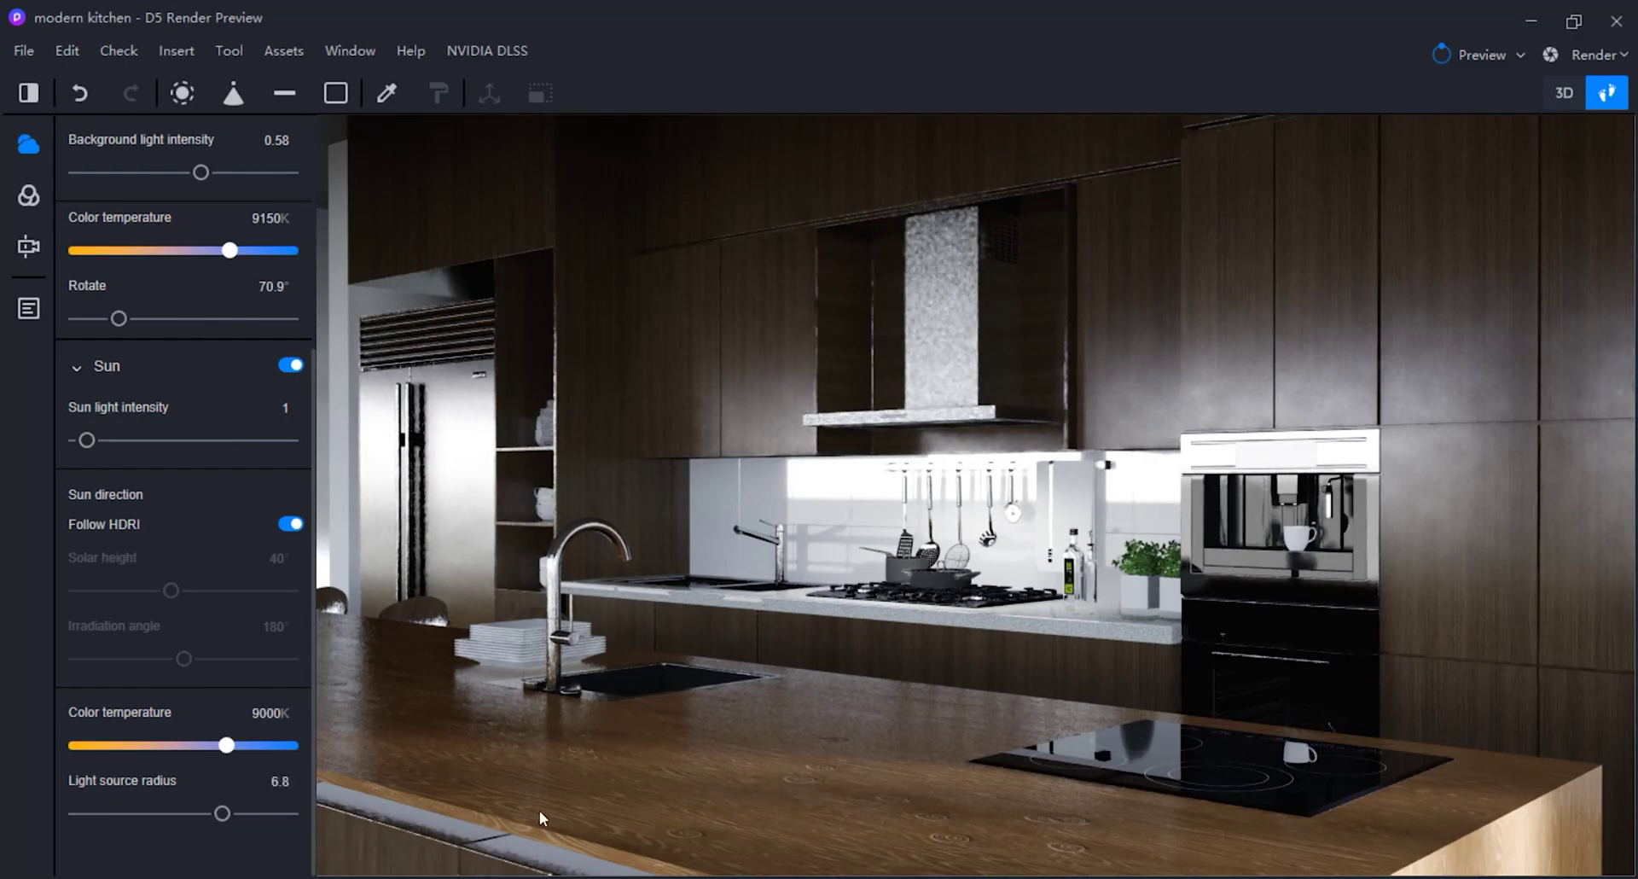
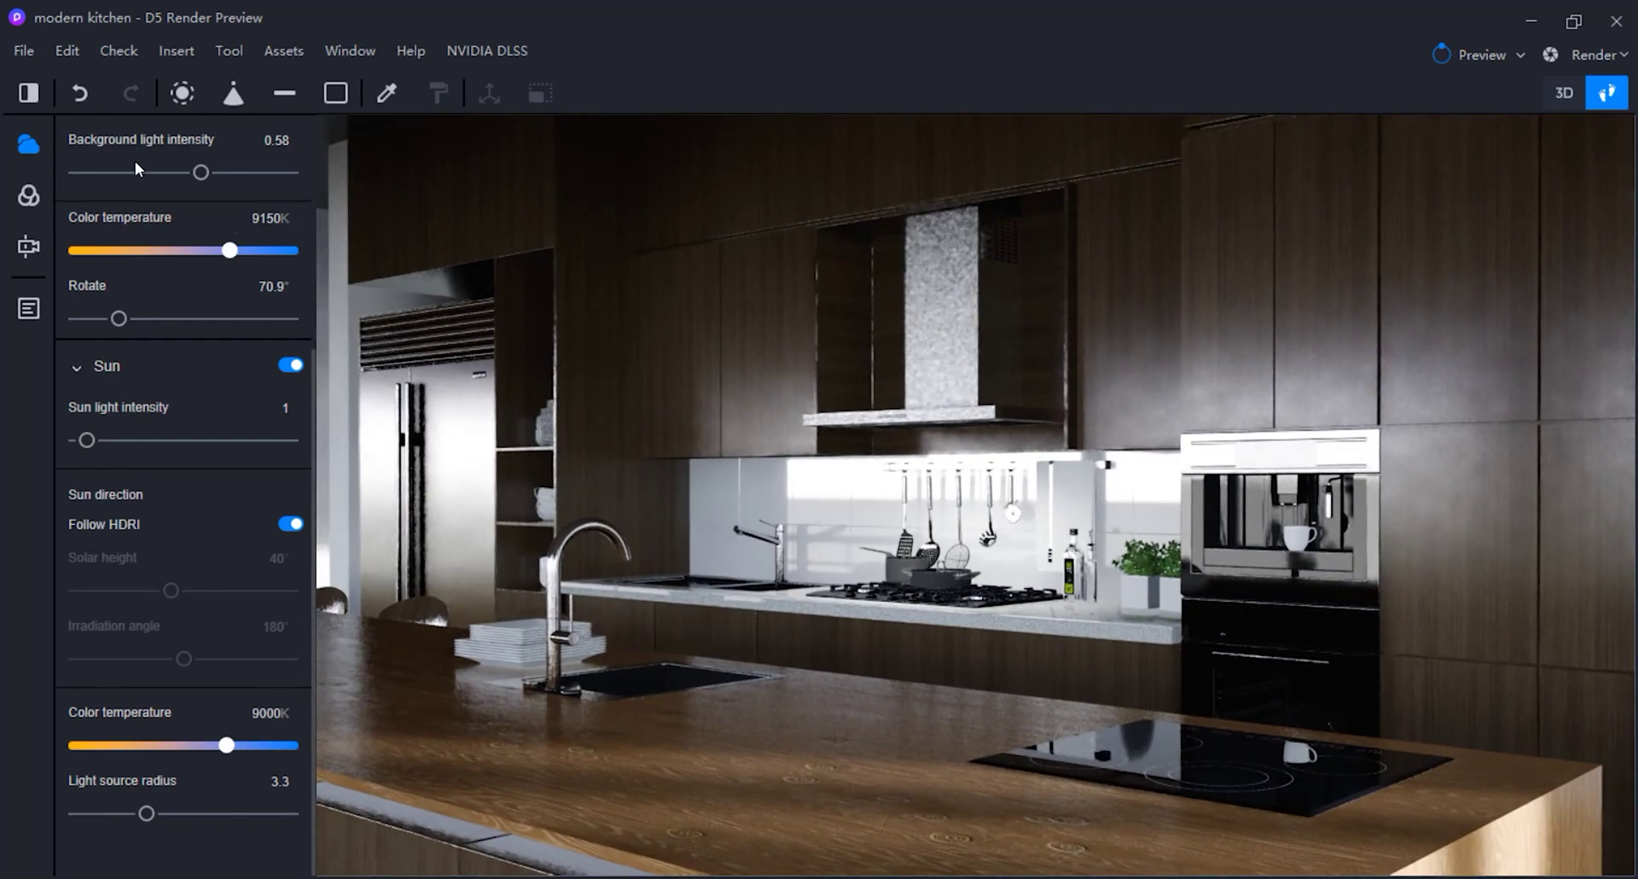
scroll(217, 299, "up", 5)
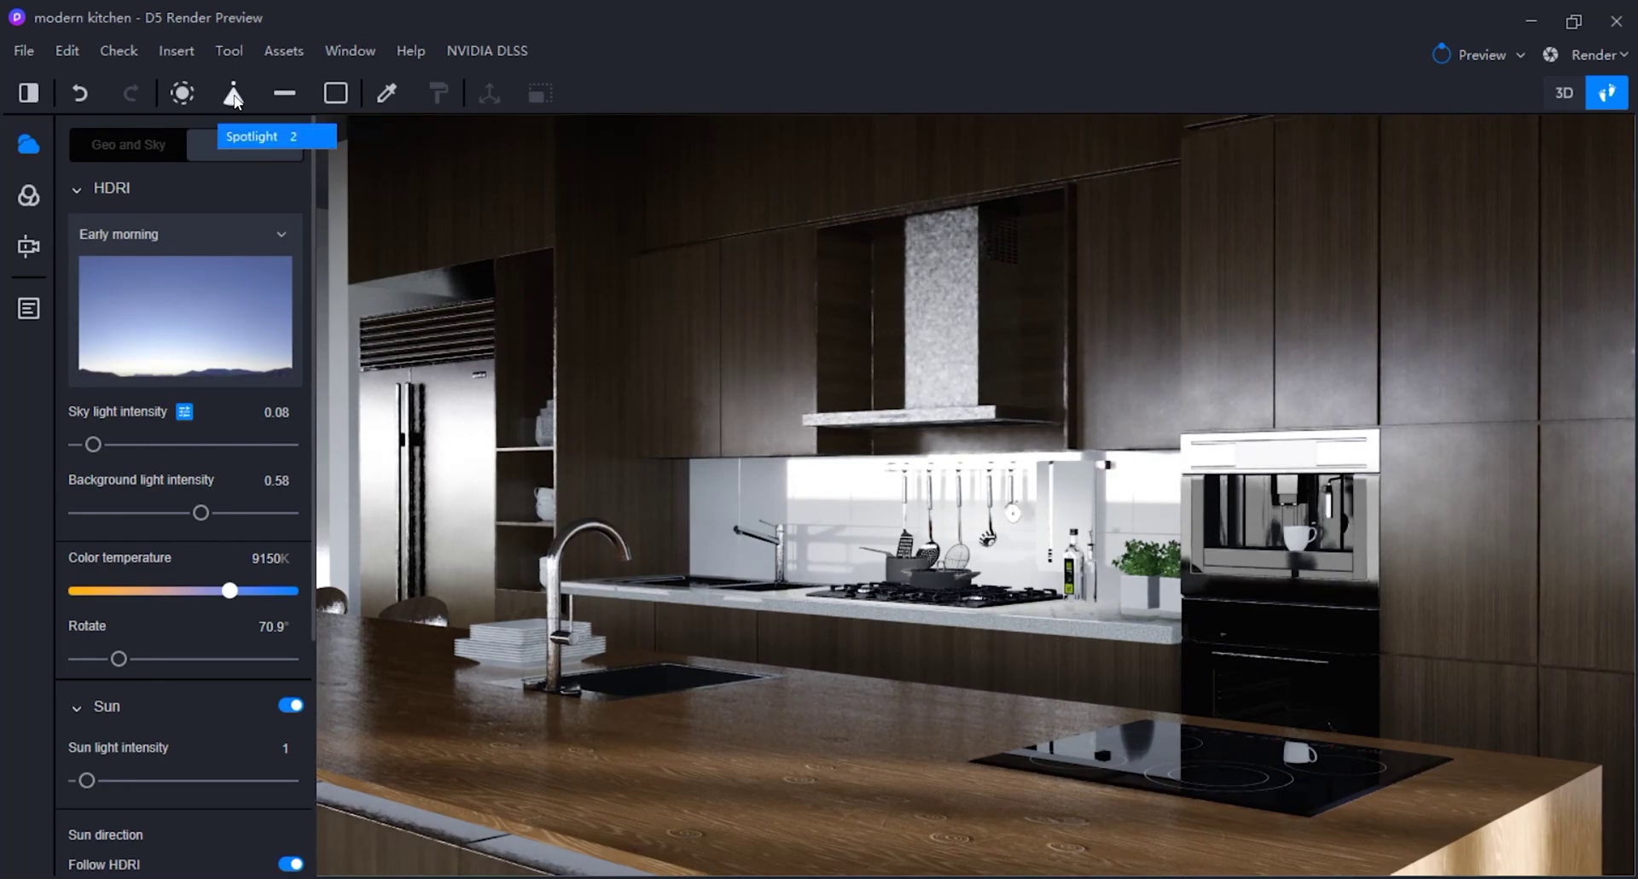
Save the current camera view and lighting as a new scene in the scene list.
left_click(24, 317)
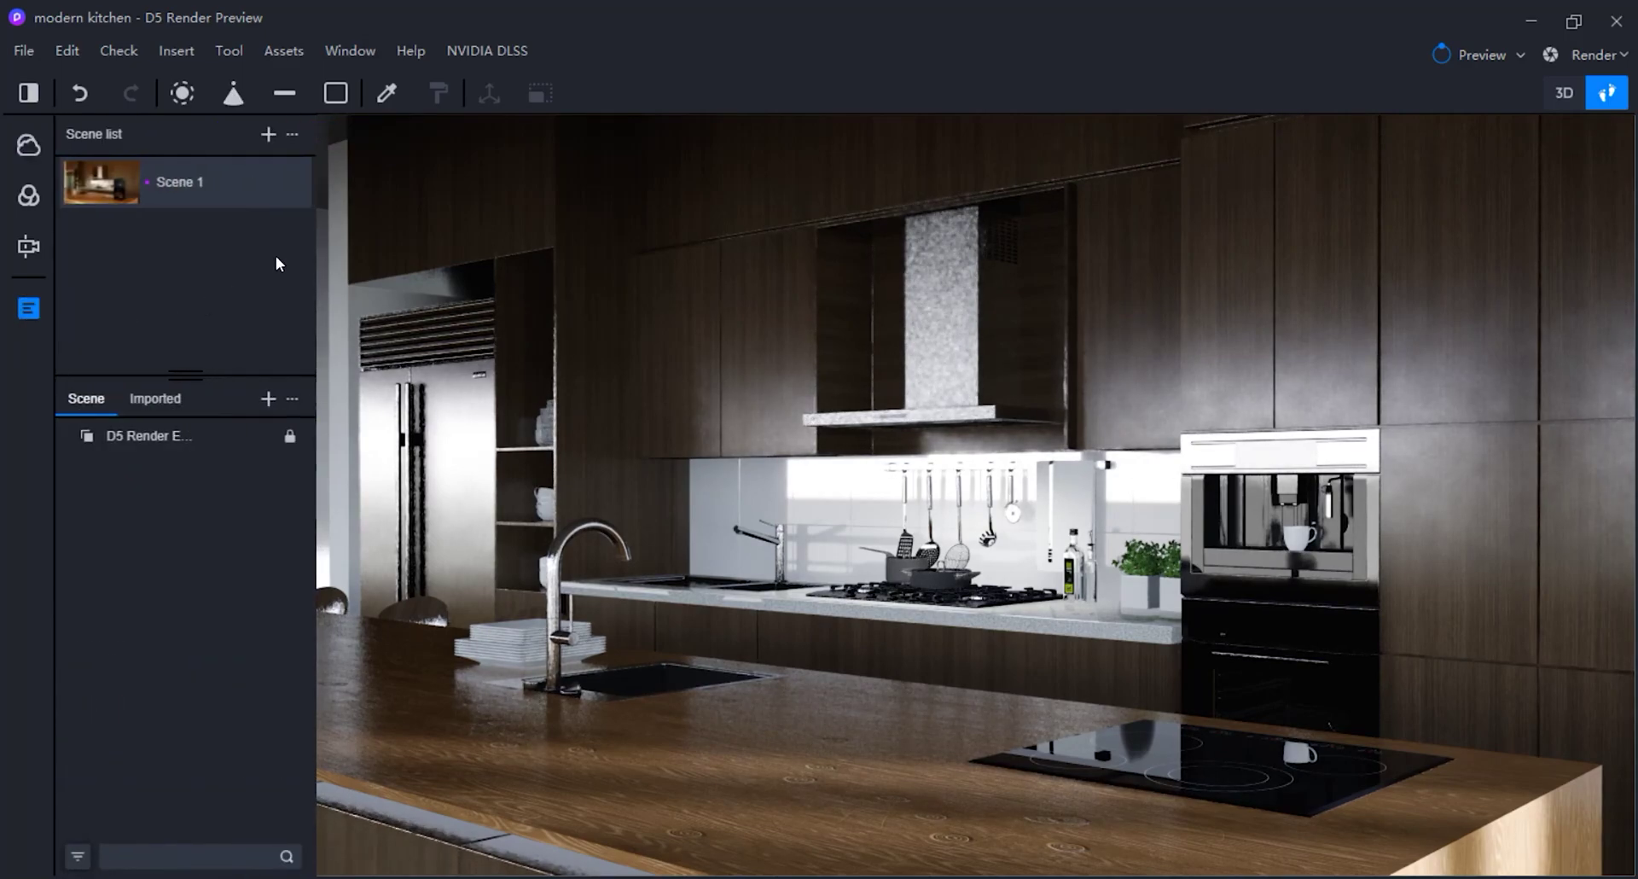
left_click(269, 135)
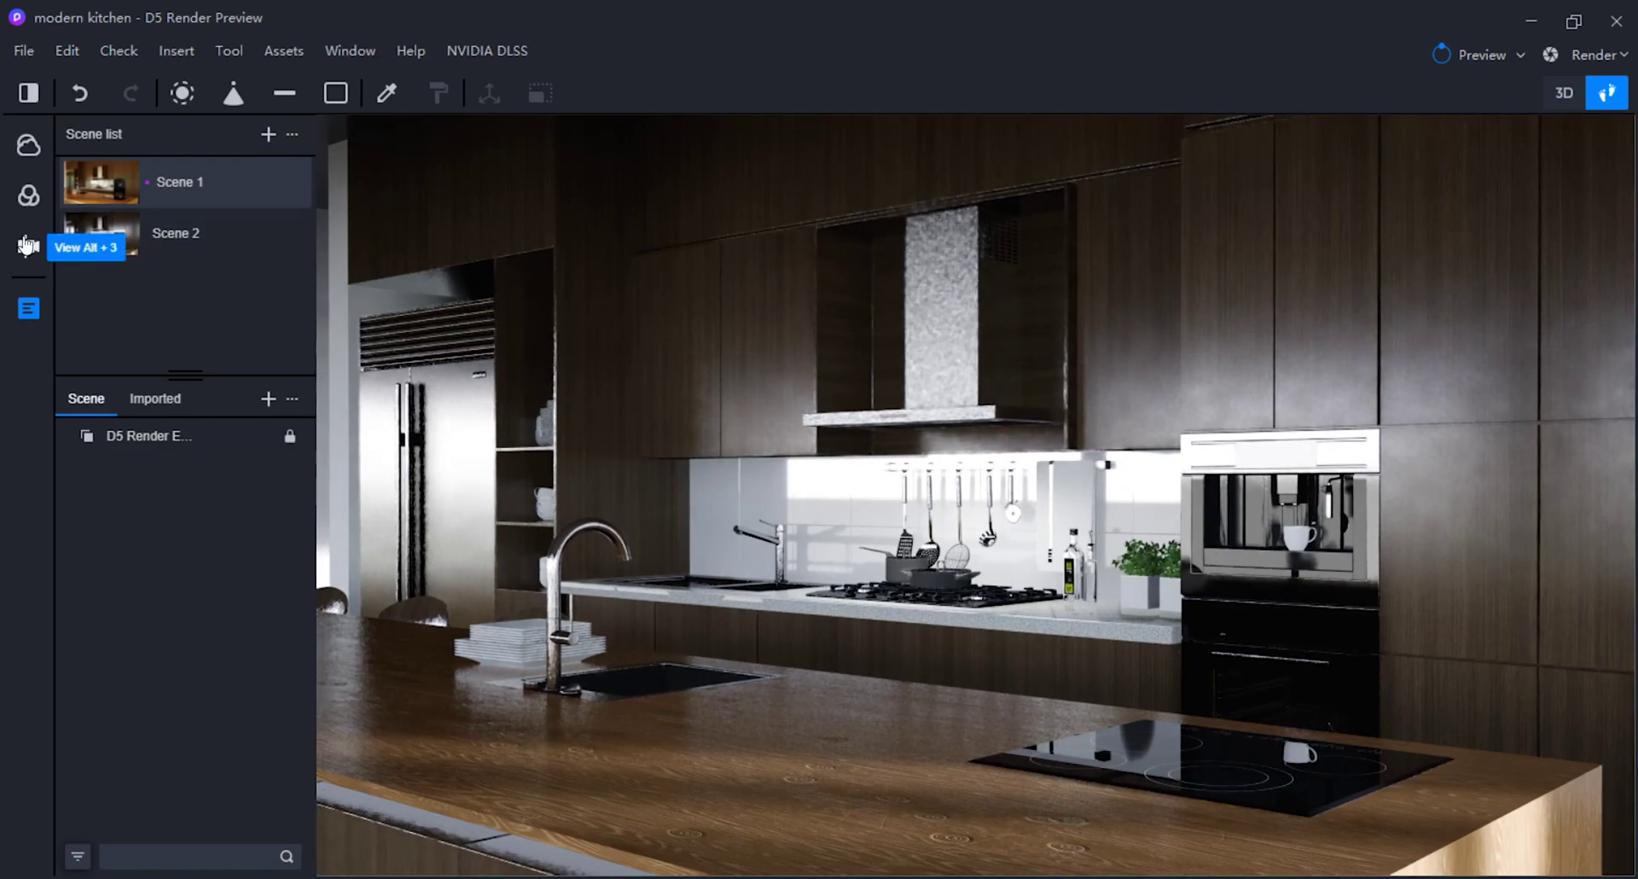
left_click(33, 148)
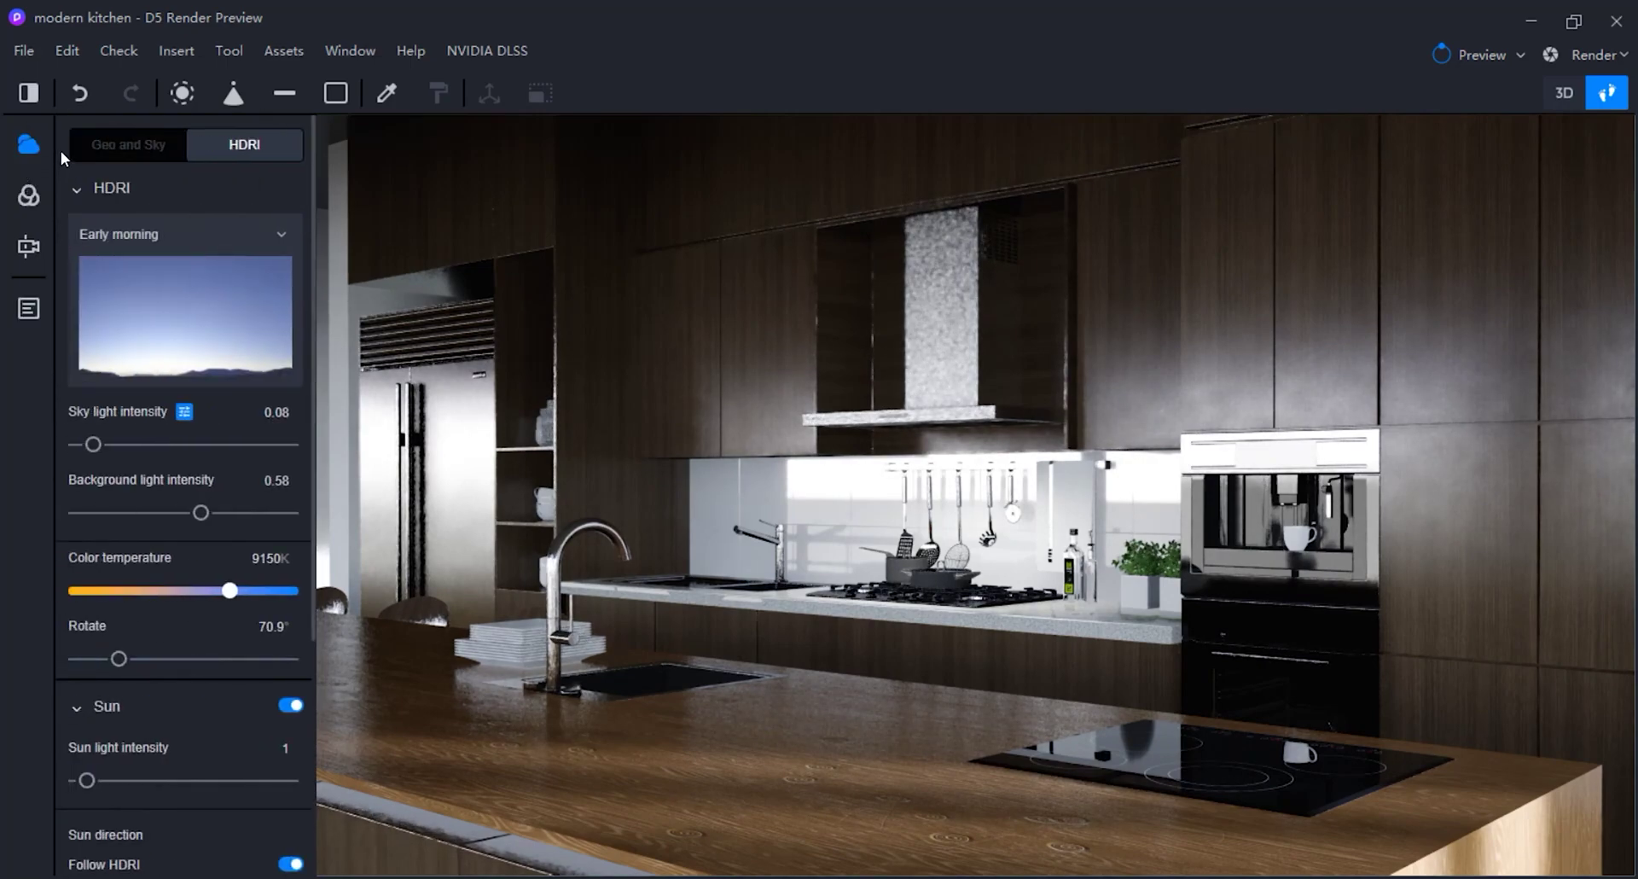
Place a spotlight on the upper wall above the wood cabinets beside the range hood.
left_click(232, 95)
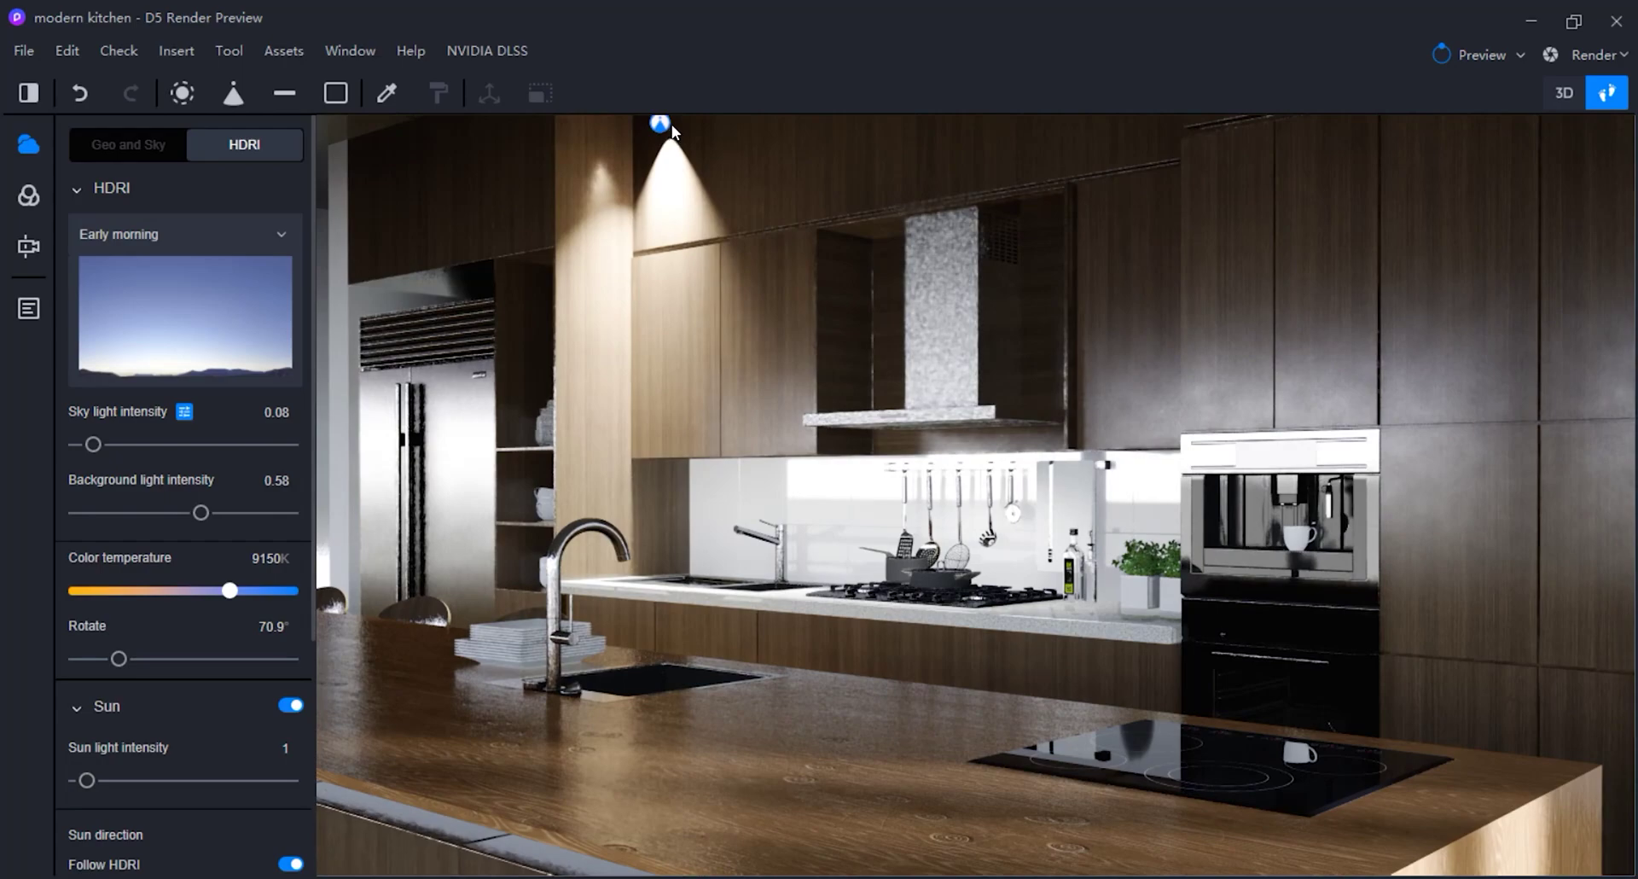
left_click(674, 123)
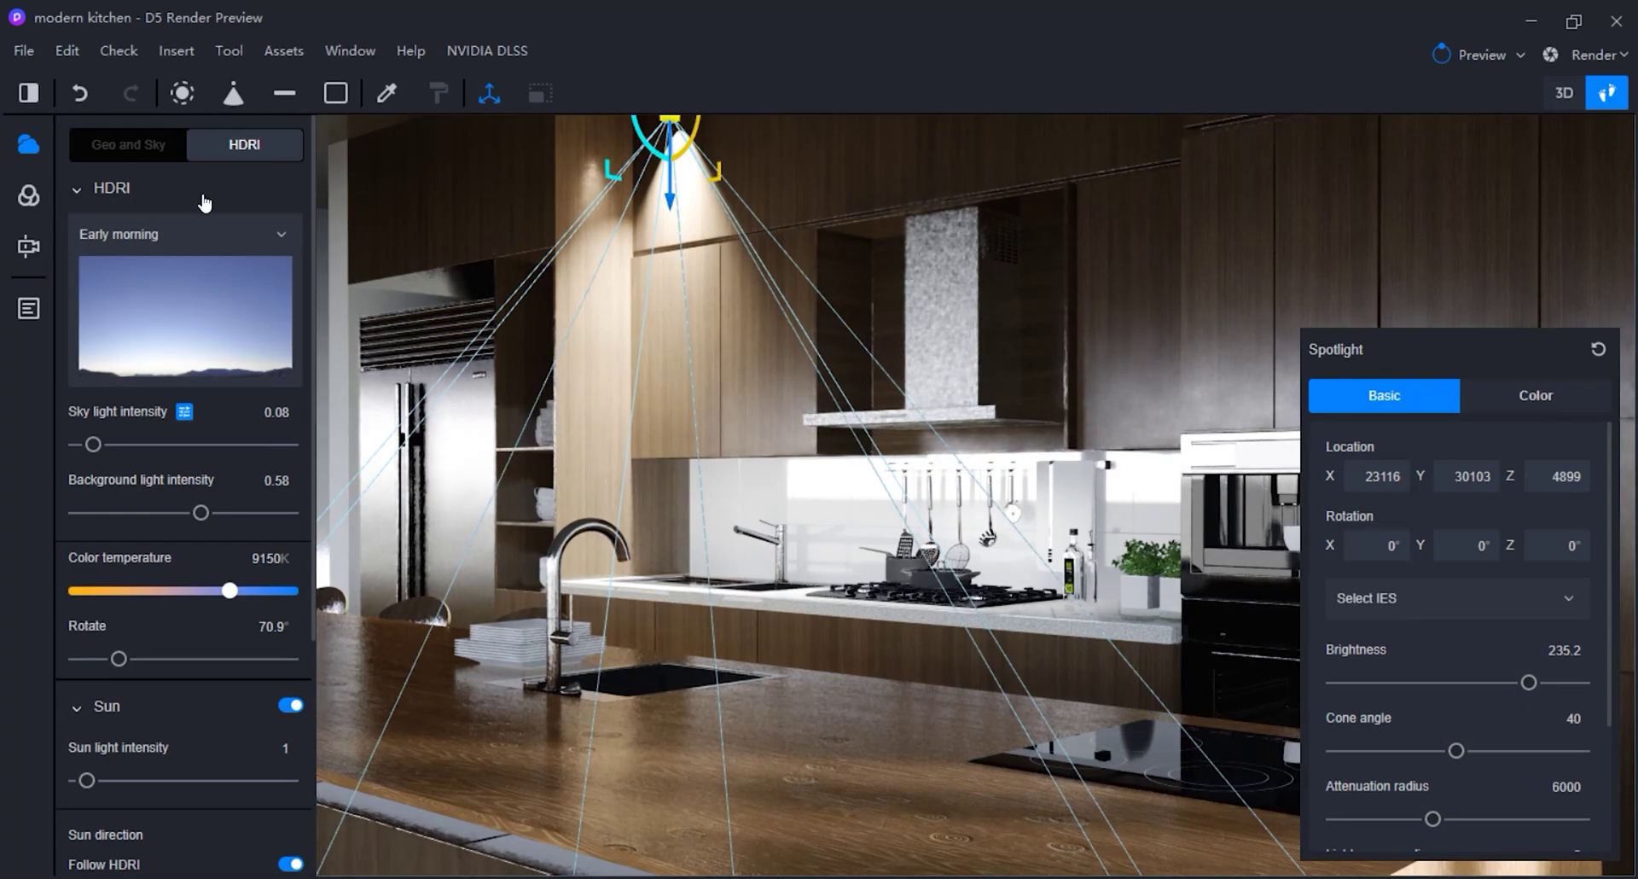
Switch the view mode from Perspective to the Back wireframe view.
left_click(28, 247)
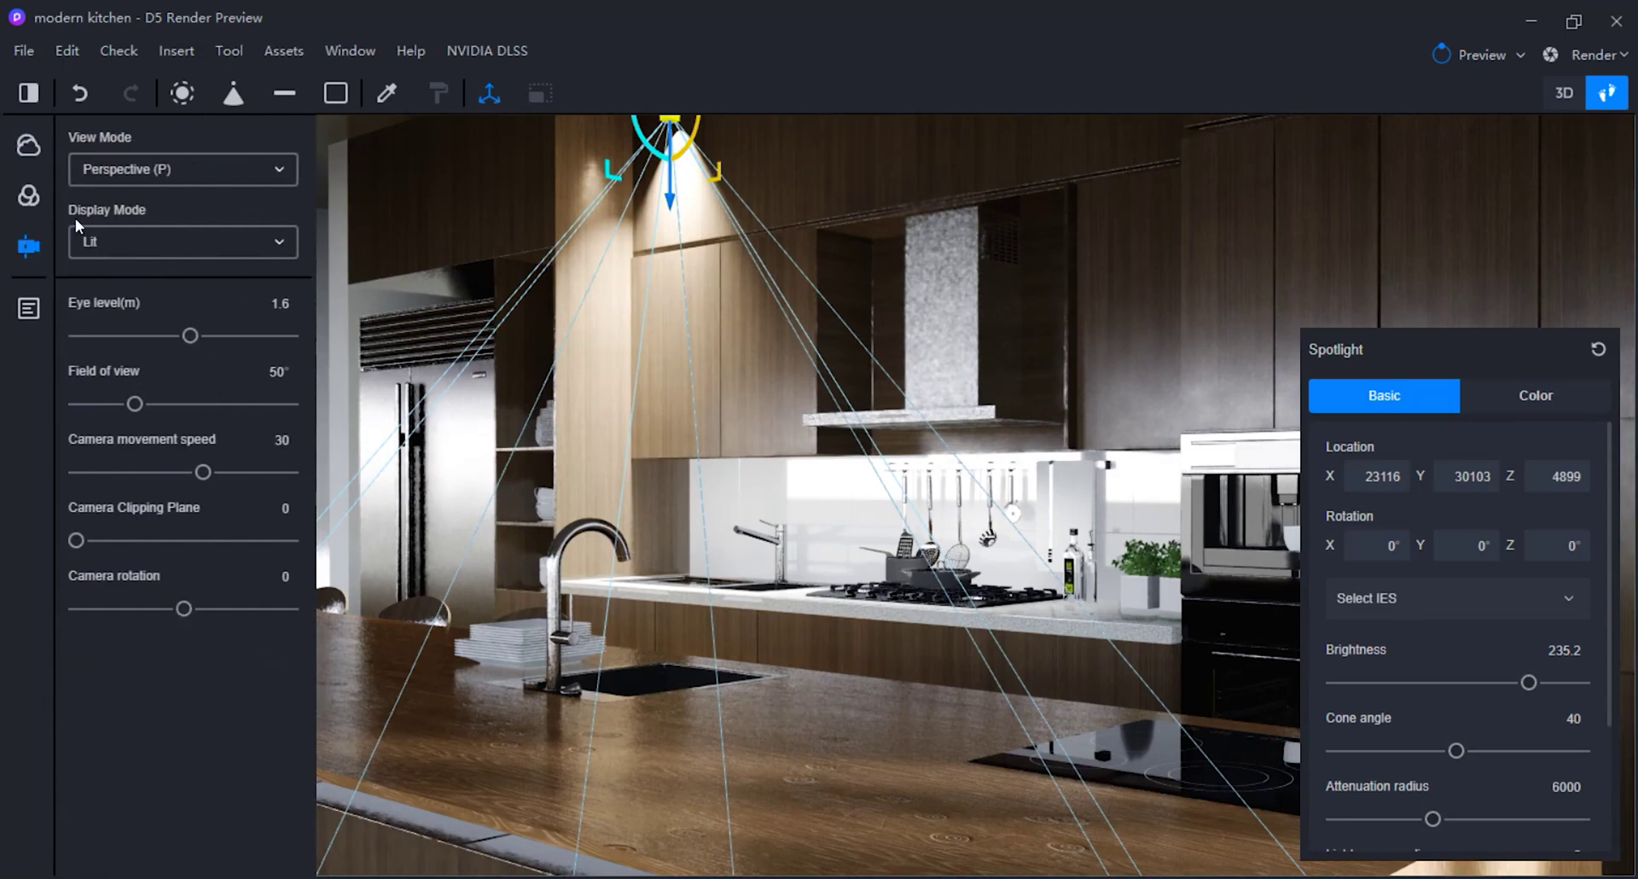
left_click(284, 173)
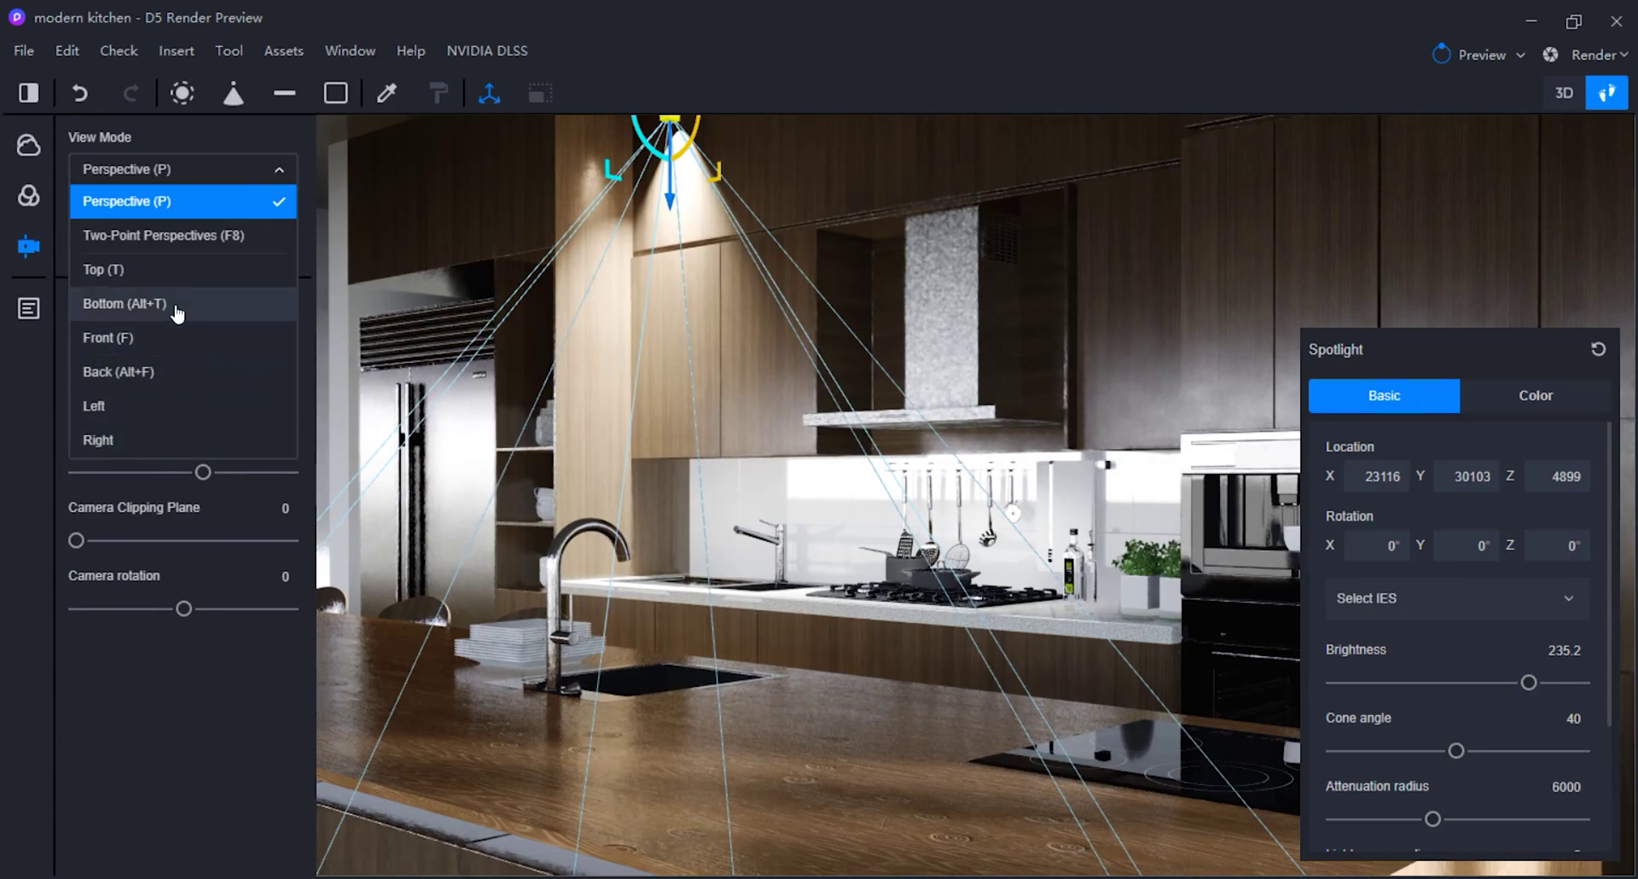
left_click(181, 376)
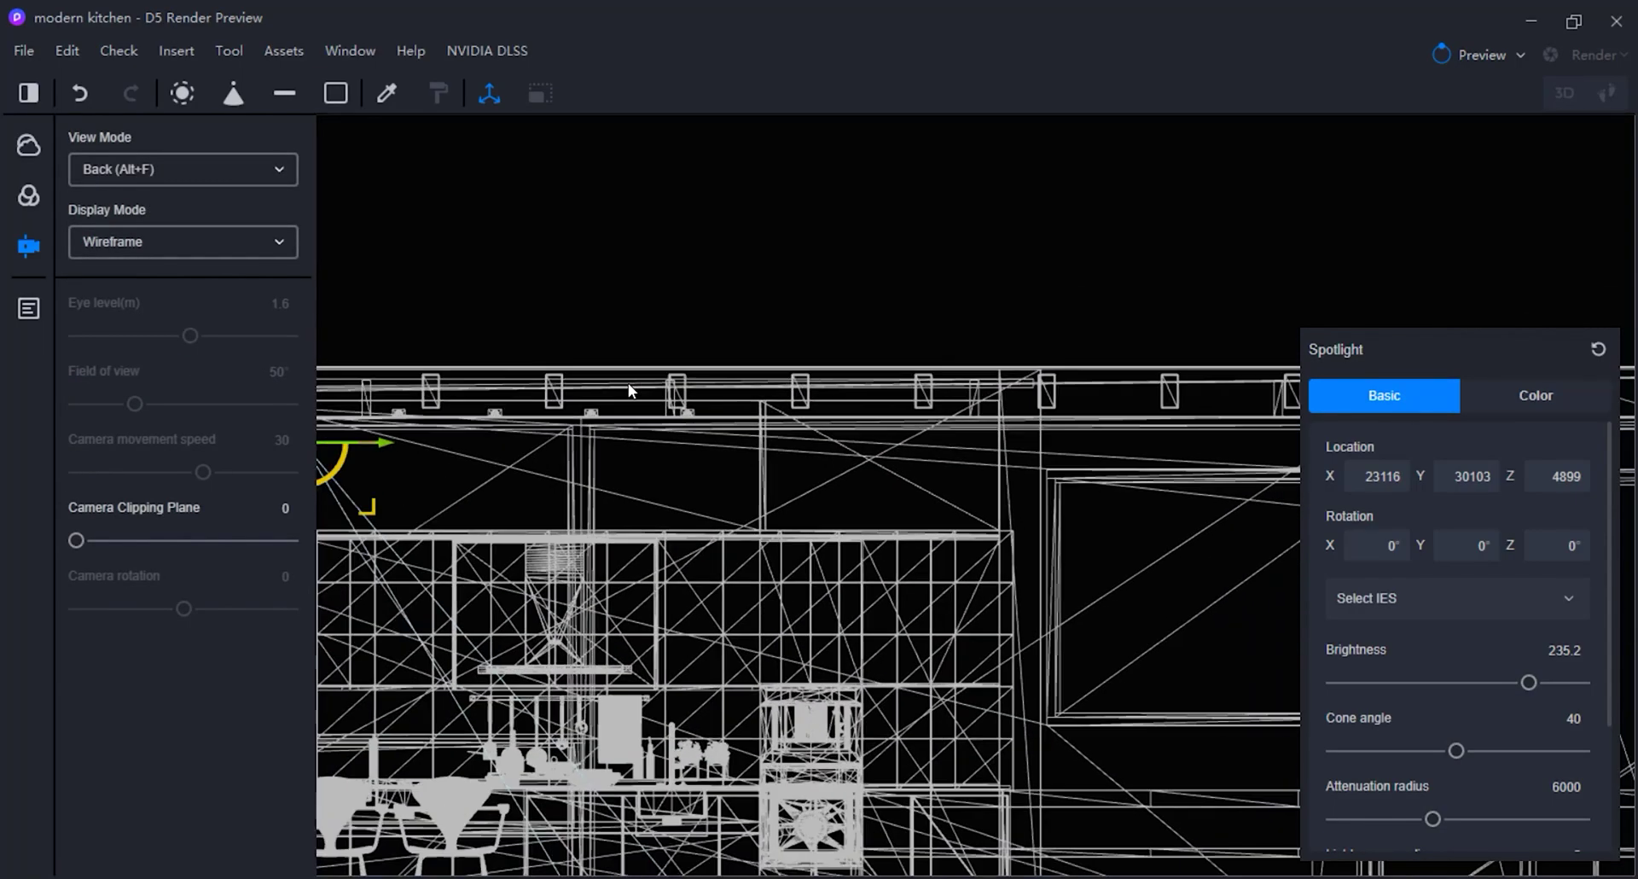
Raise the spotlight to Z 5035, just under the ceiling downlight fixture, and return to the Perspective view.
scroll(587, 407, "up", 5)
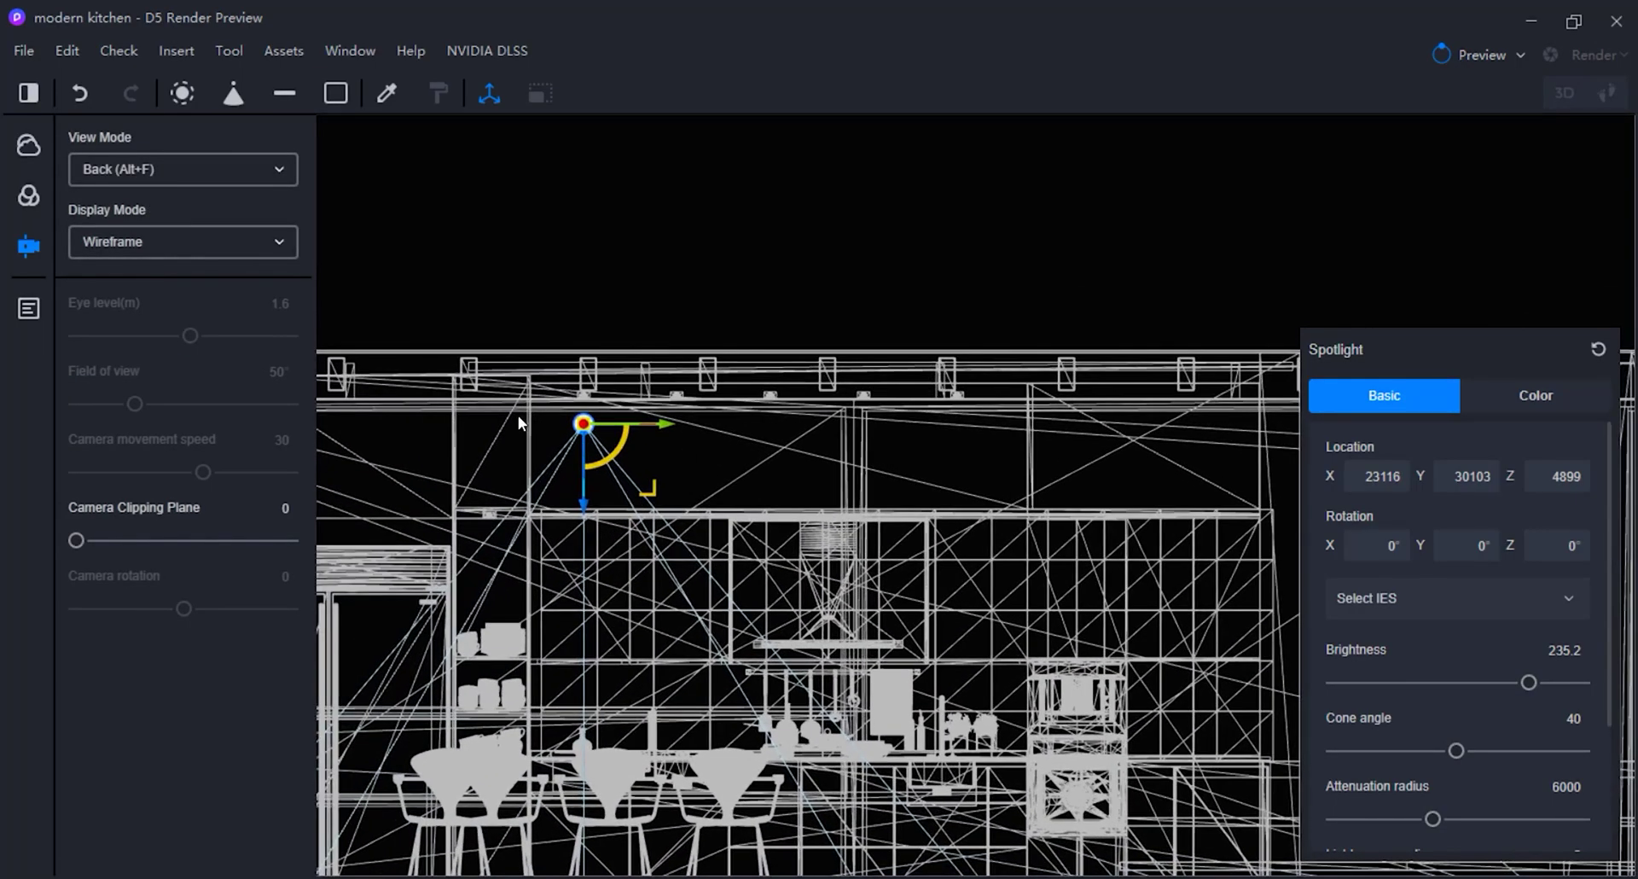
scroll(435, 401, "up", 5)
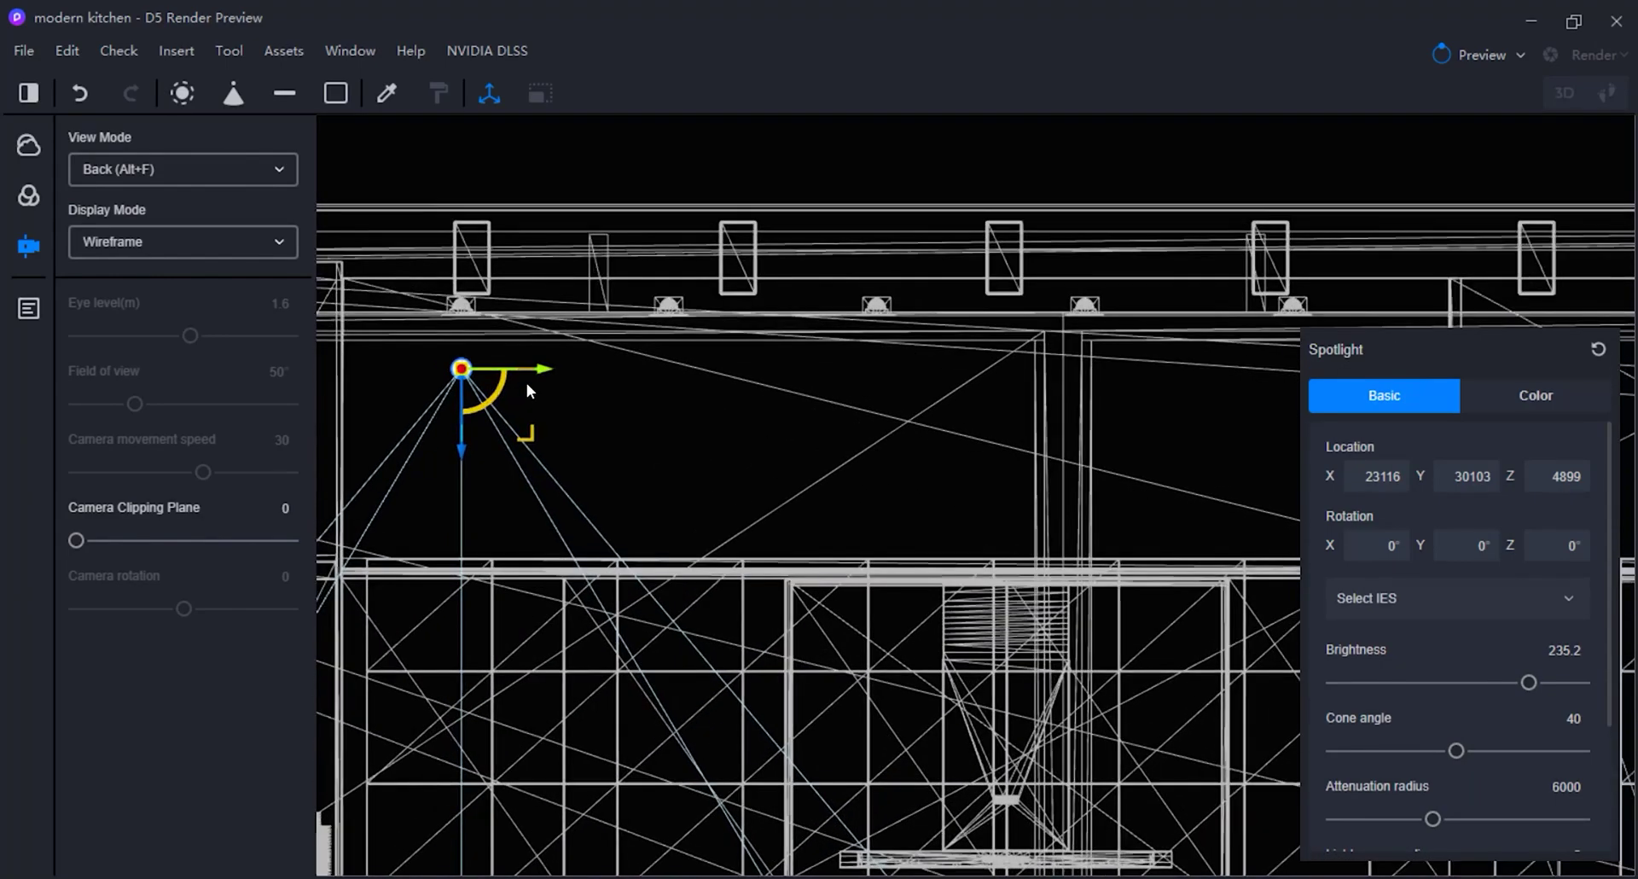
scroll(550, 431, "up", 3)
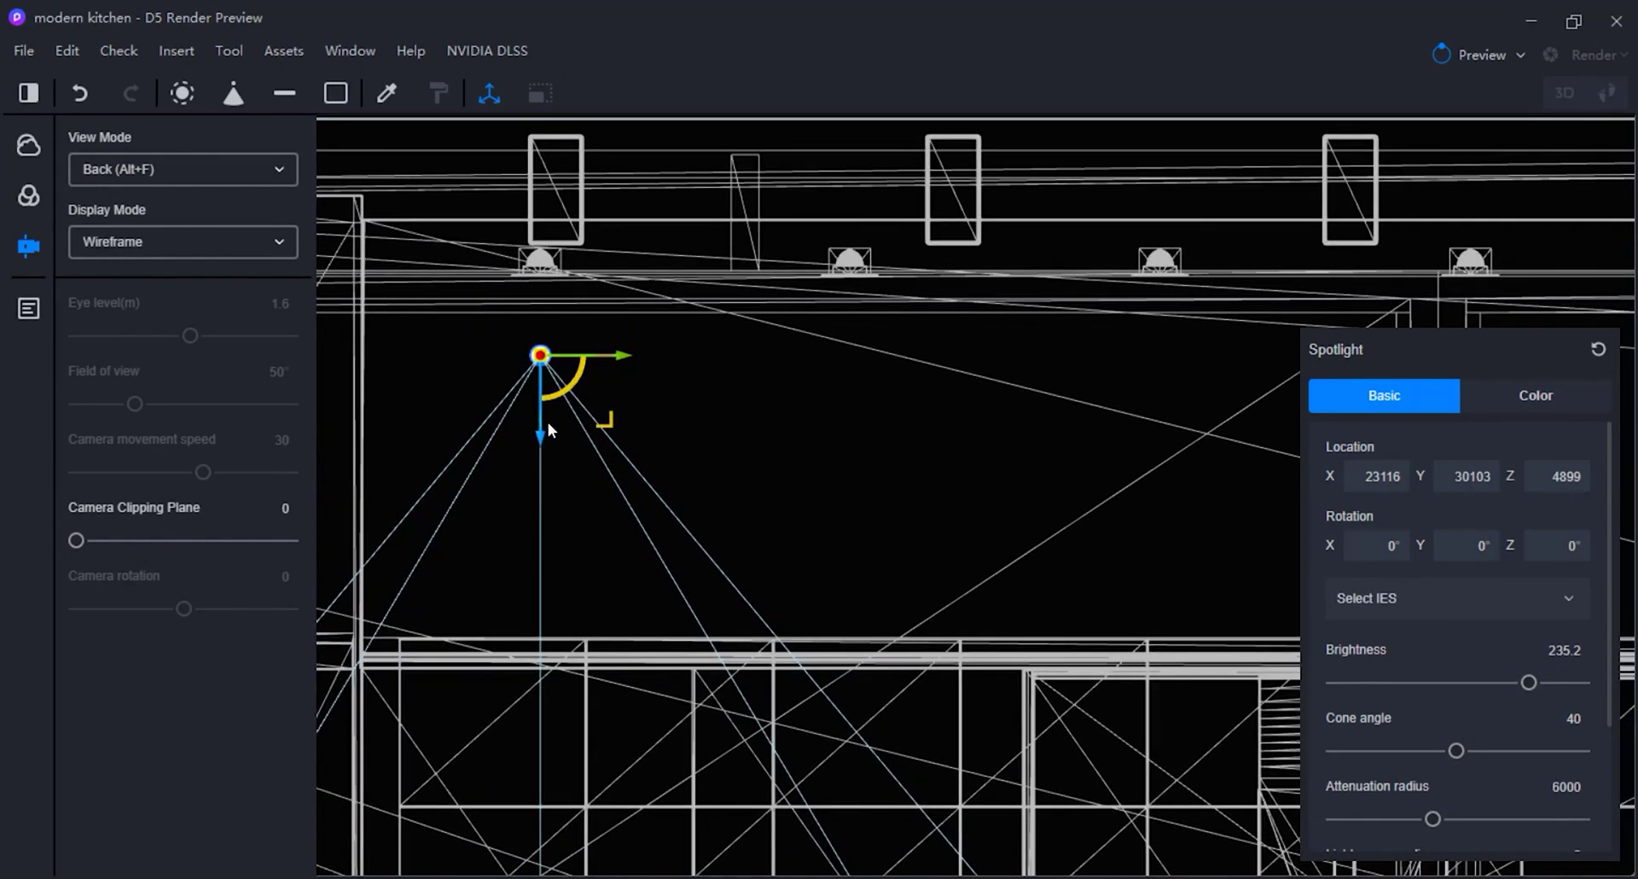
left_click_drag(540, 435, 555, 360)
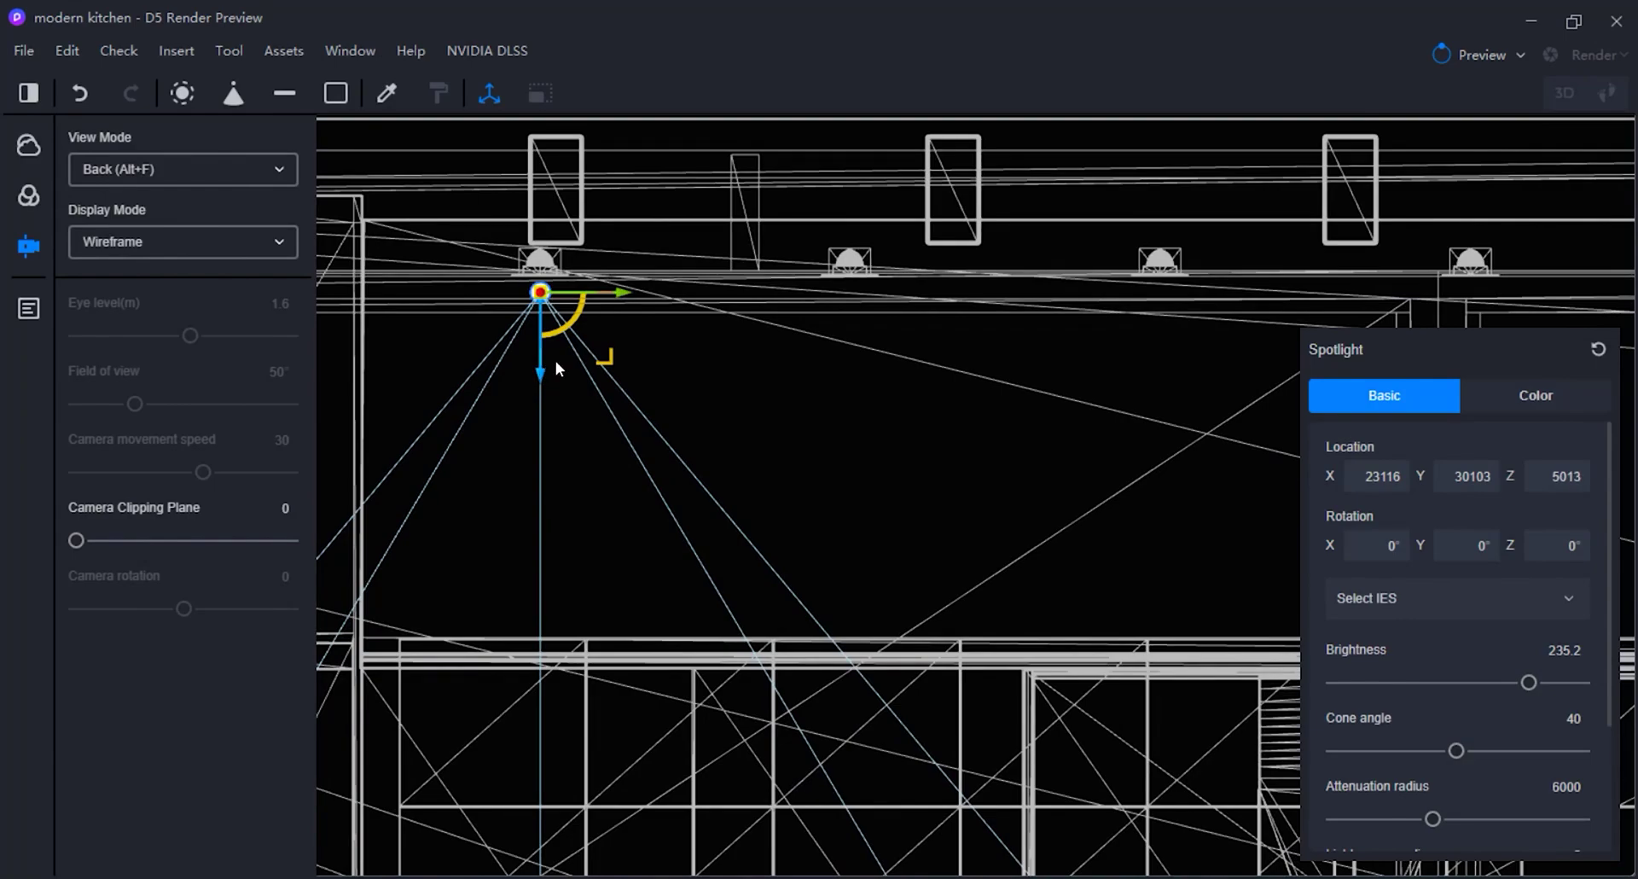
scroll(577, 300, "up", 5)
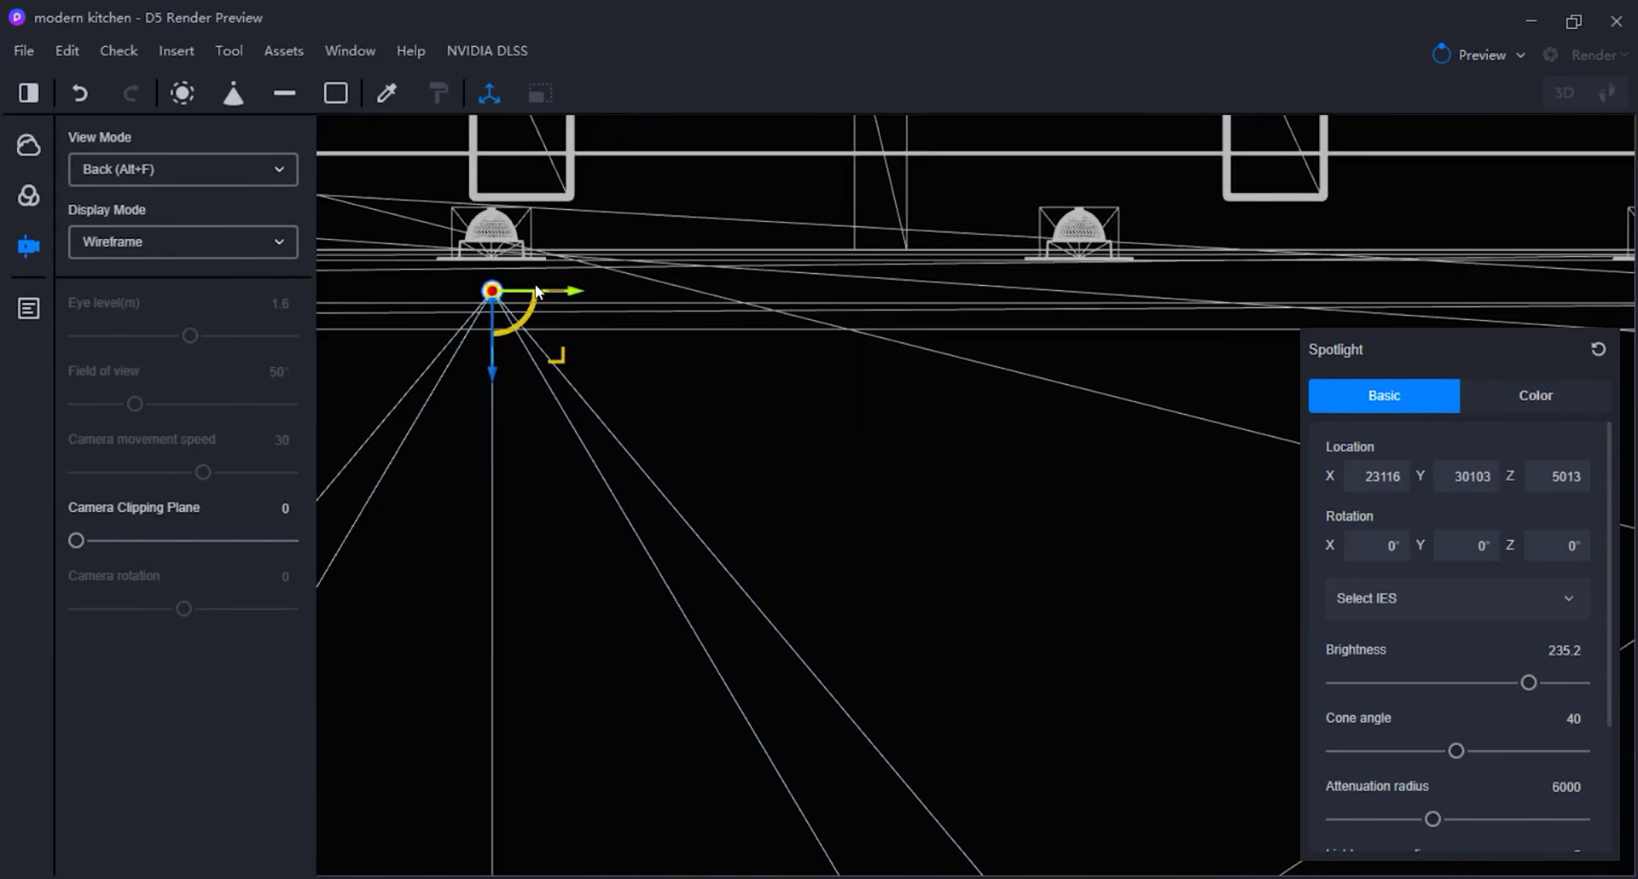
middle_click_drag(500, 256, 846, 479)
left_click_drag(704, 503, 707, 442)
scroll(581, 356, "down", 6)
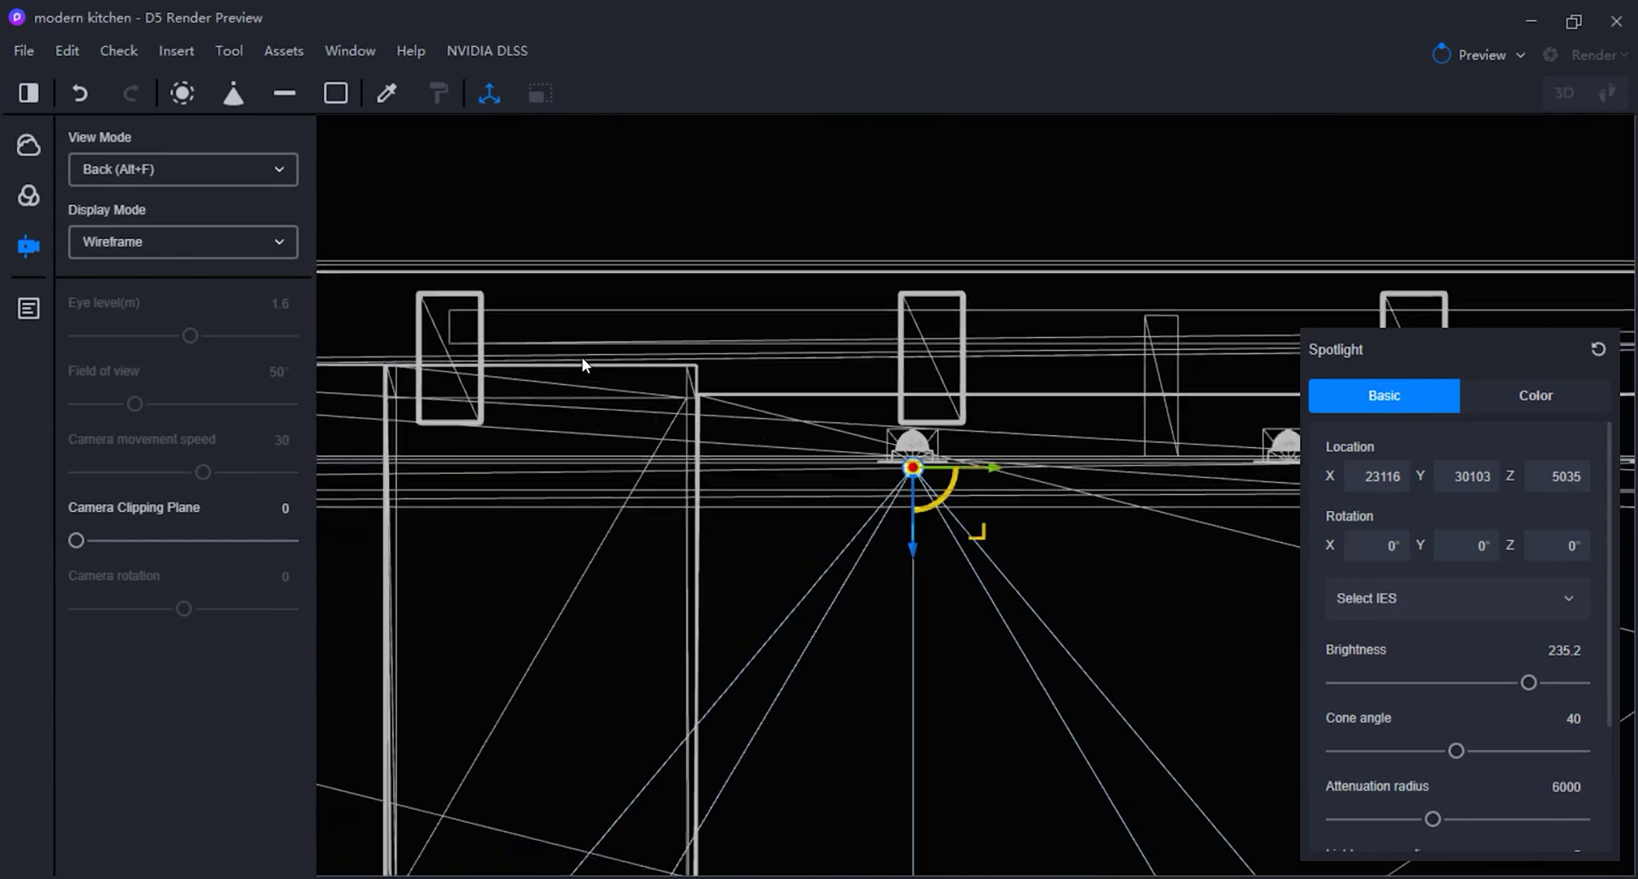
left_click(203, 173)
left_click(201, 206)
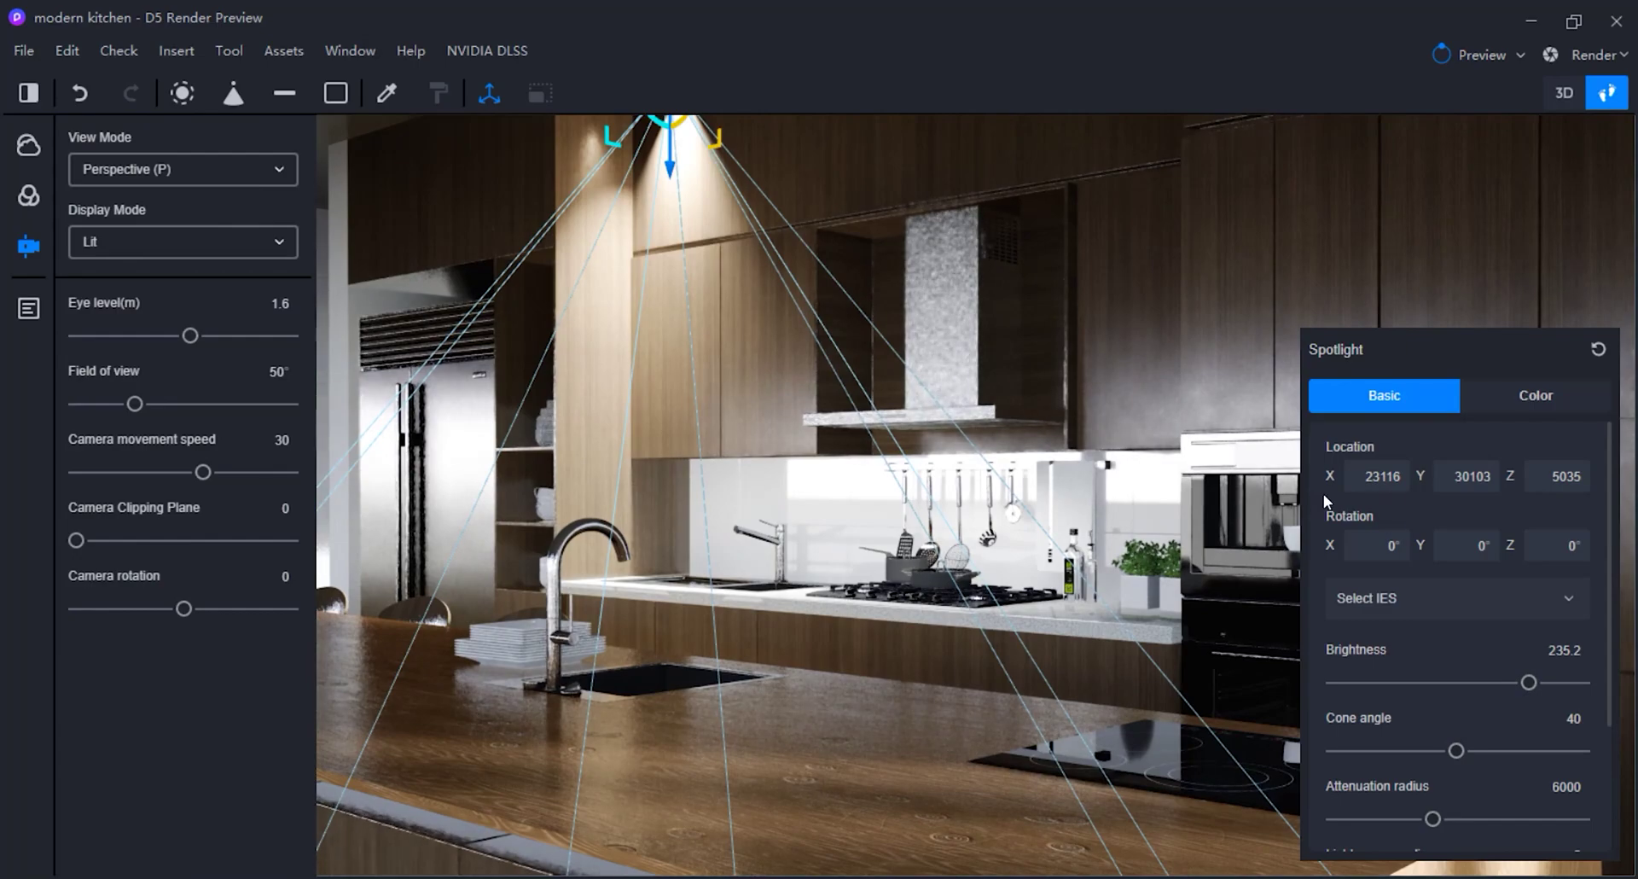
Apply the IES 02 profile to the spotlight and set its brightness to 10.4.
left_click(1521, 622)
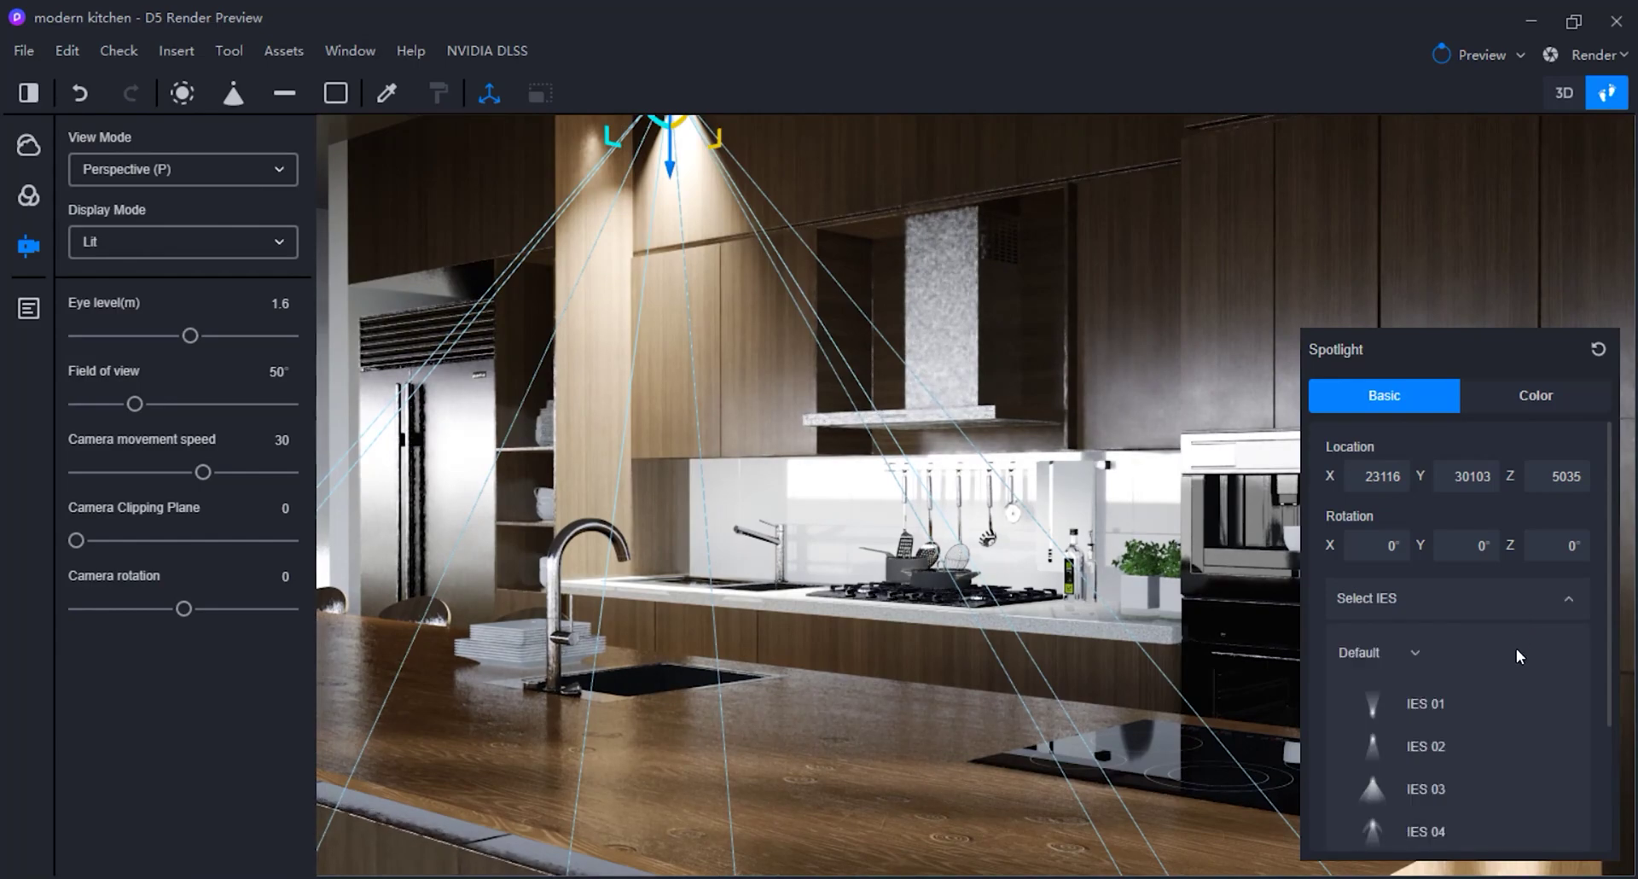
scroll(1469, 770, "down", 3)
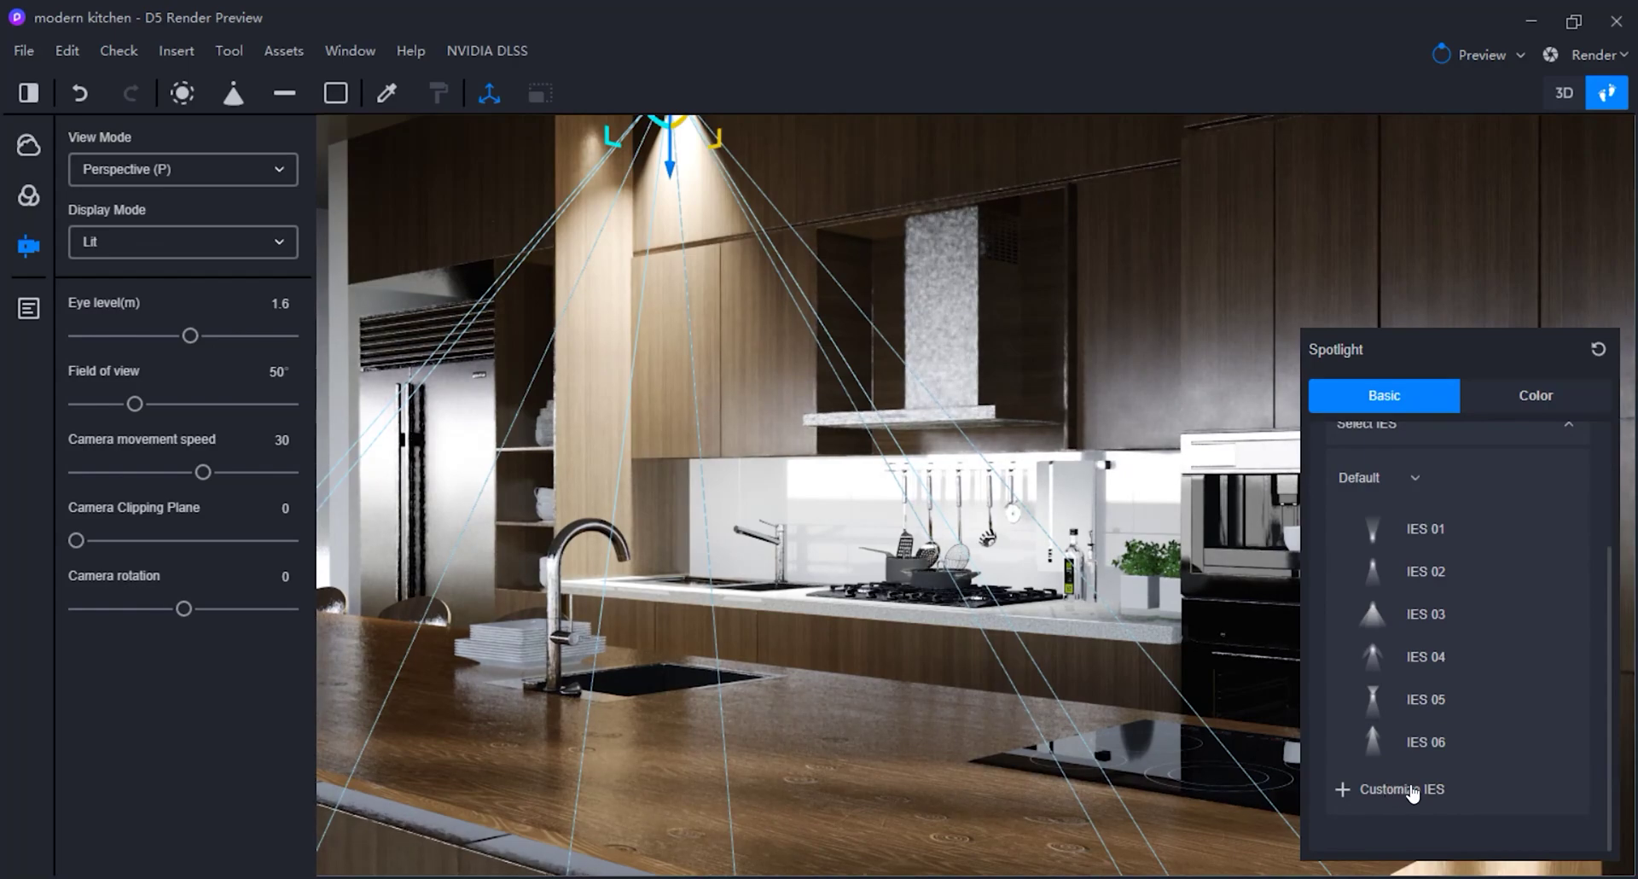
left_click(1432, 573)
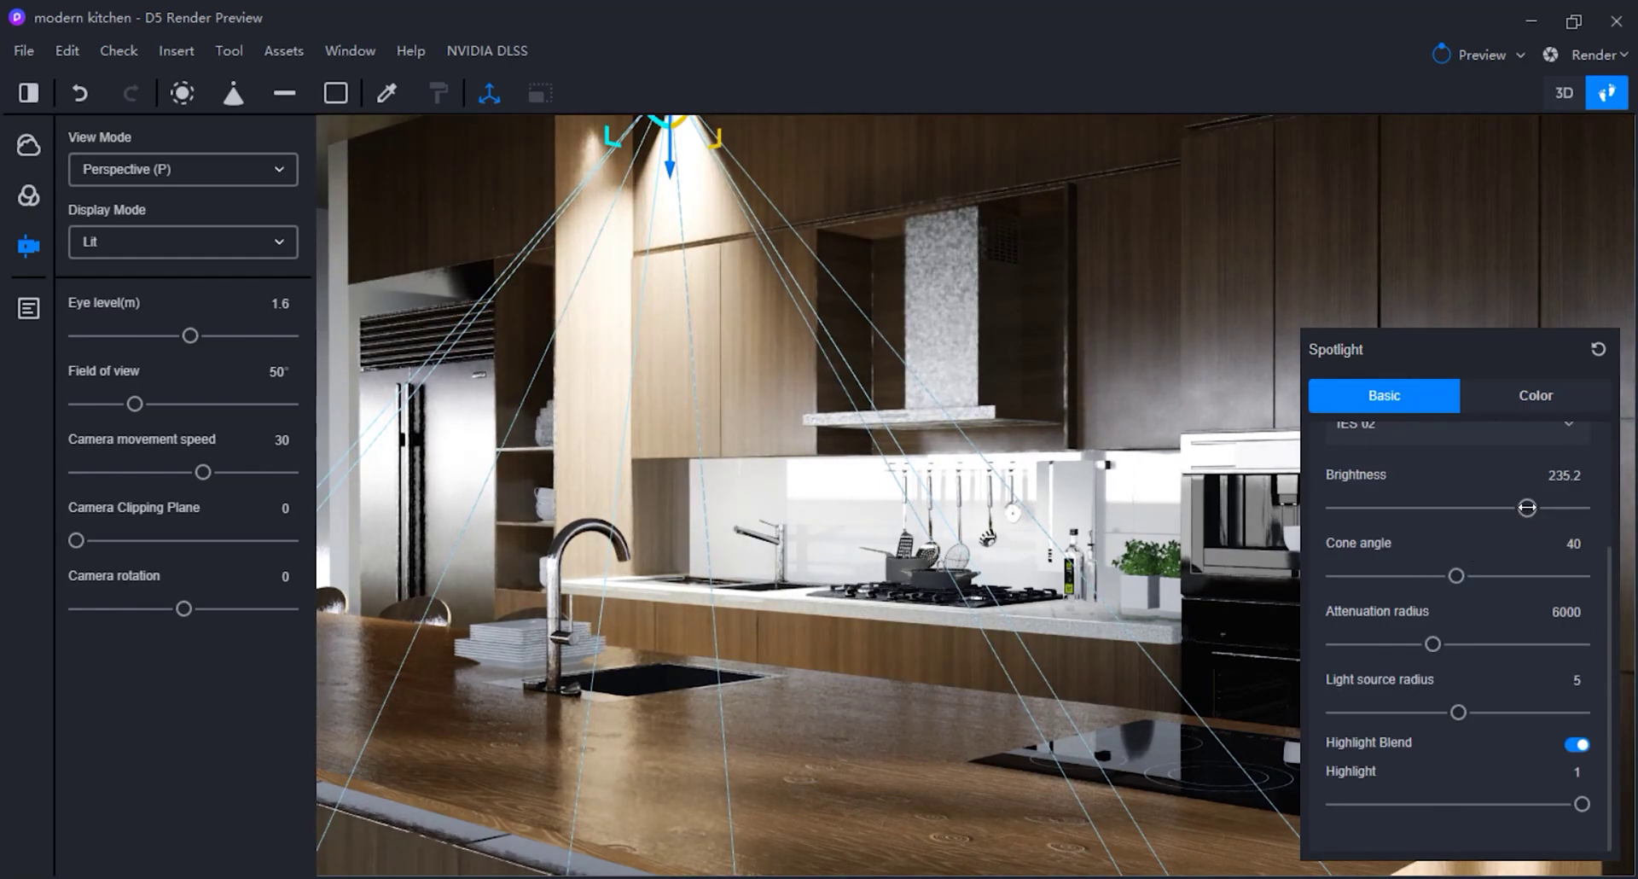
left_click_drag(1527, 507, 1343, 507)
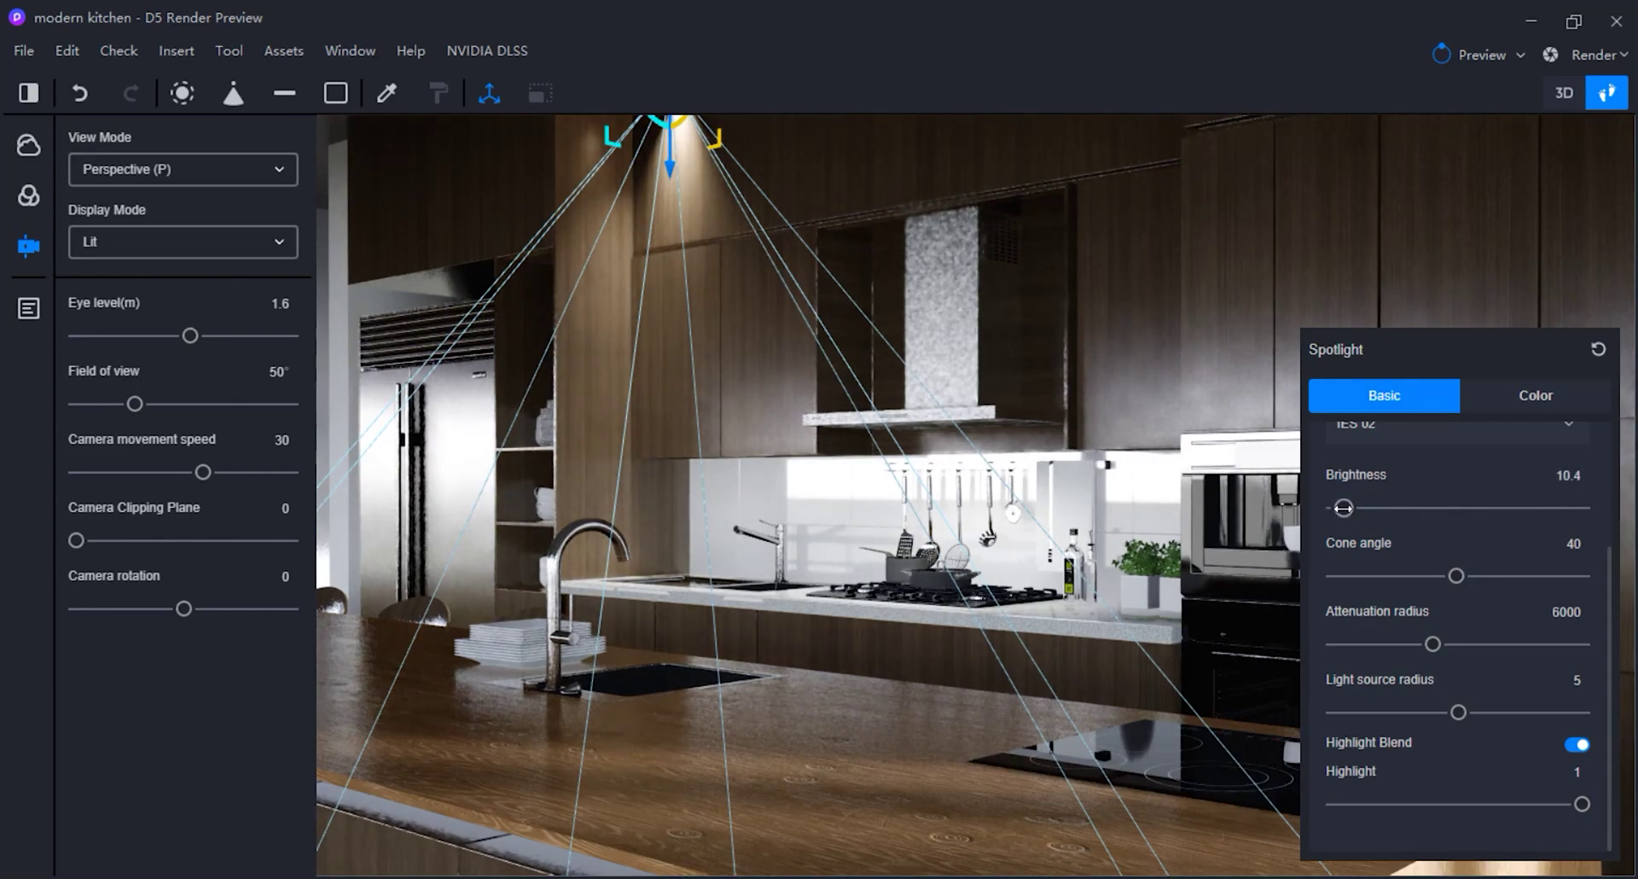
Set the spotlight's cone angle to 17.1, attenuation radius to 1639 and light source radius to 0.8.
left_click_drag(1456, 575, 1375, 592)
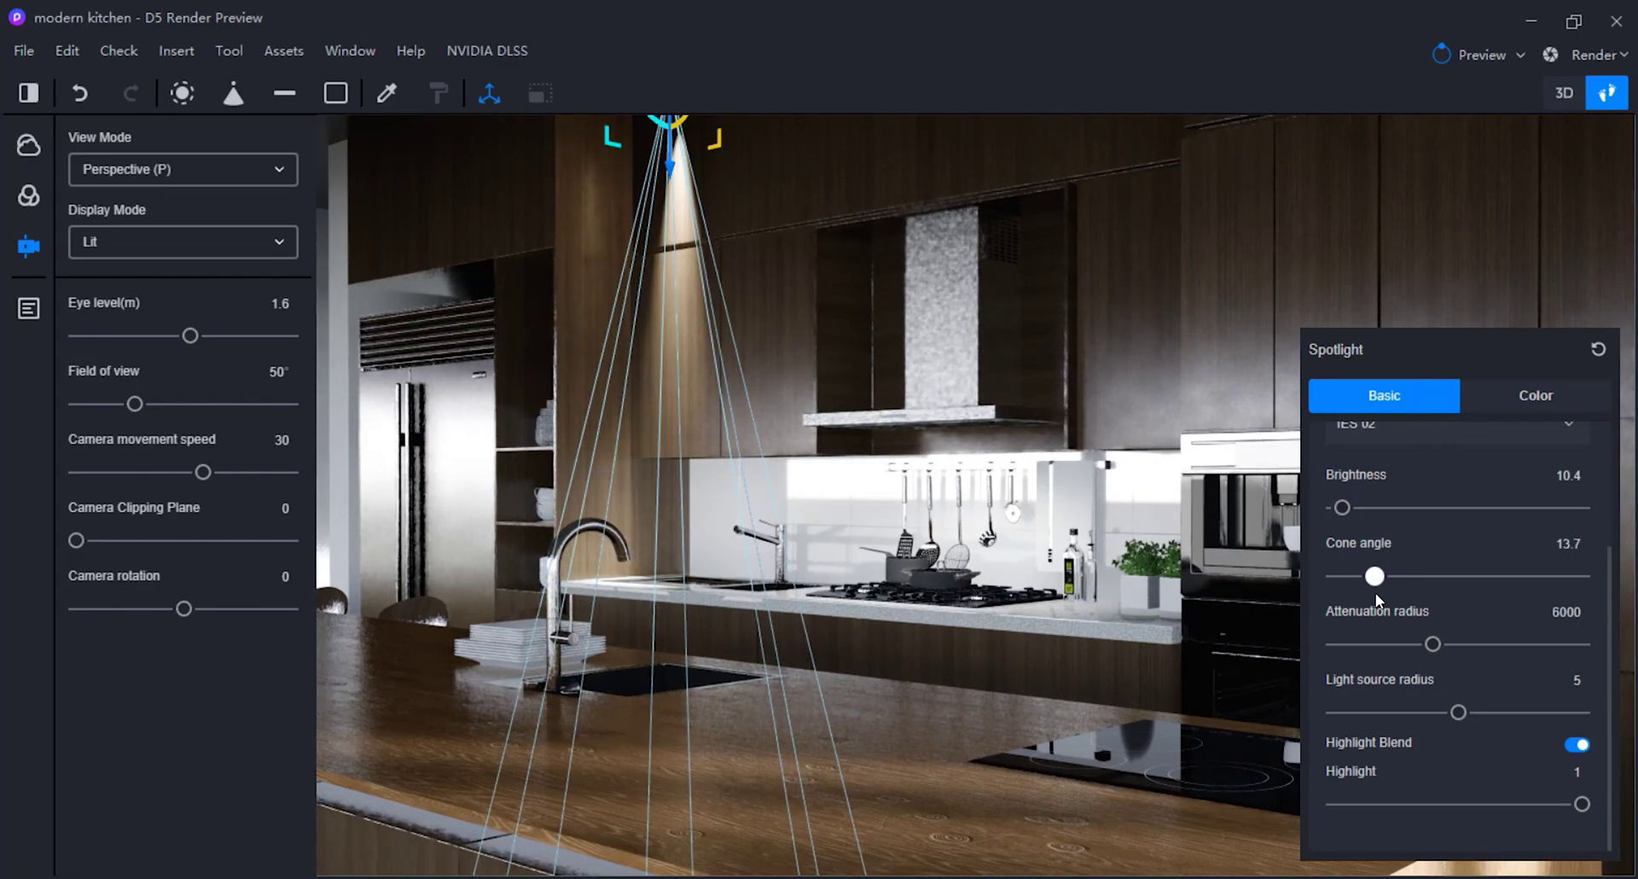
left_click_drag(1375, 592, 1385, 592)
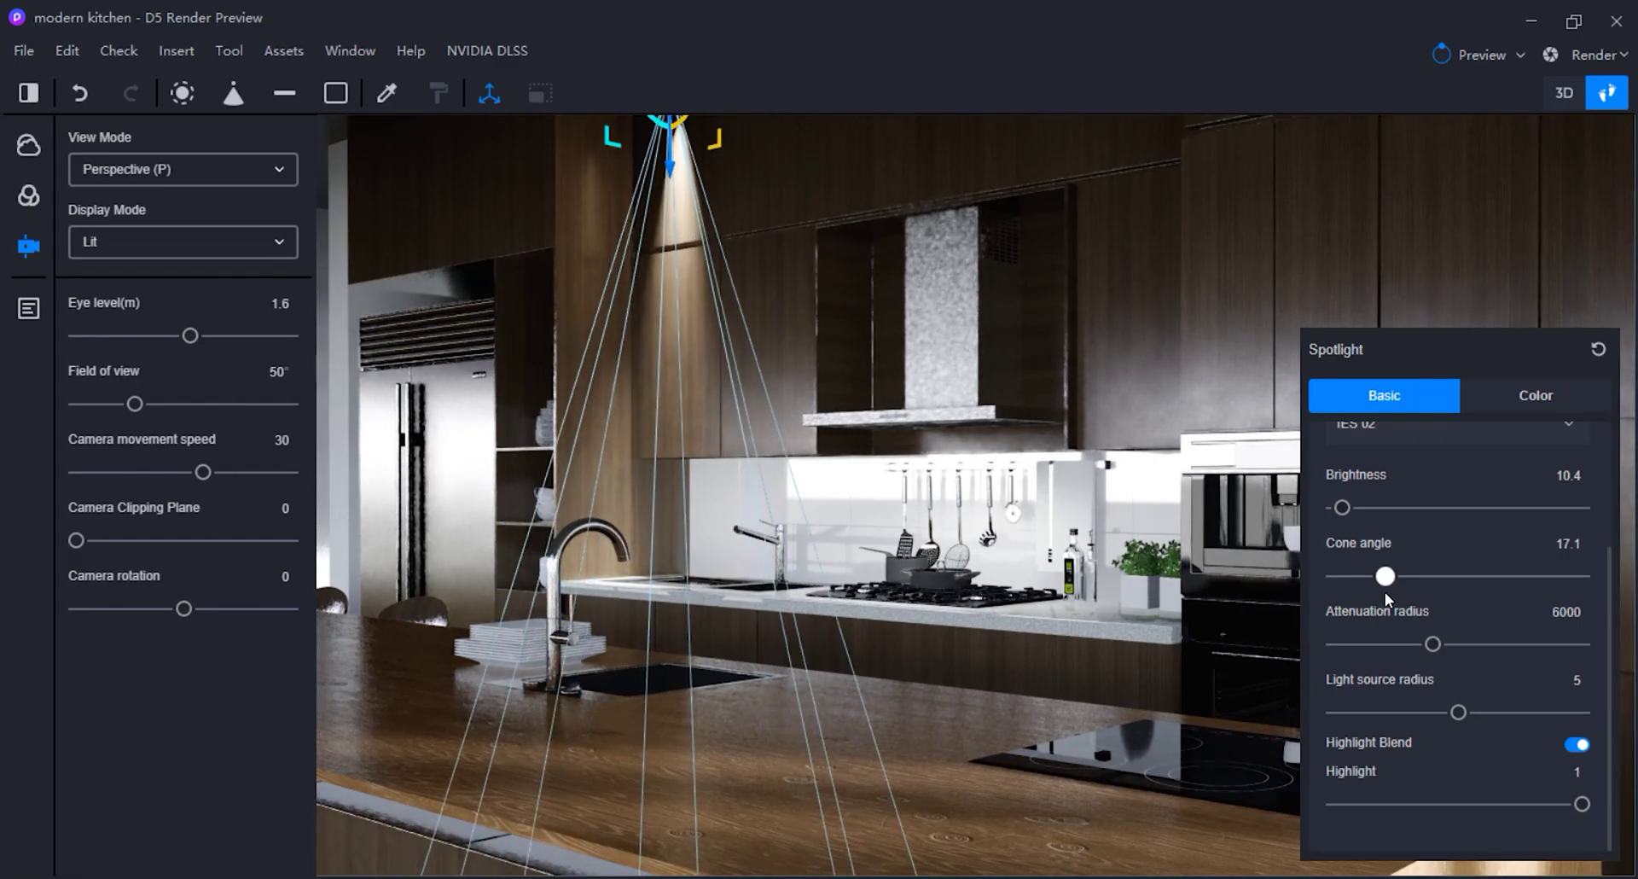
left_click_drag(1432, 644, 1362, 645)
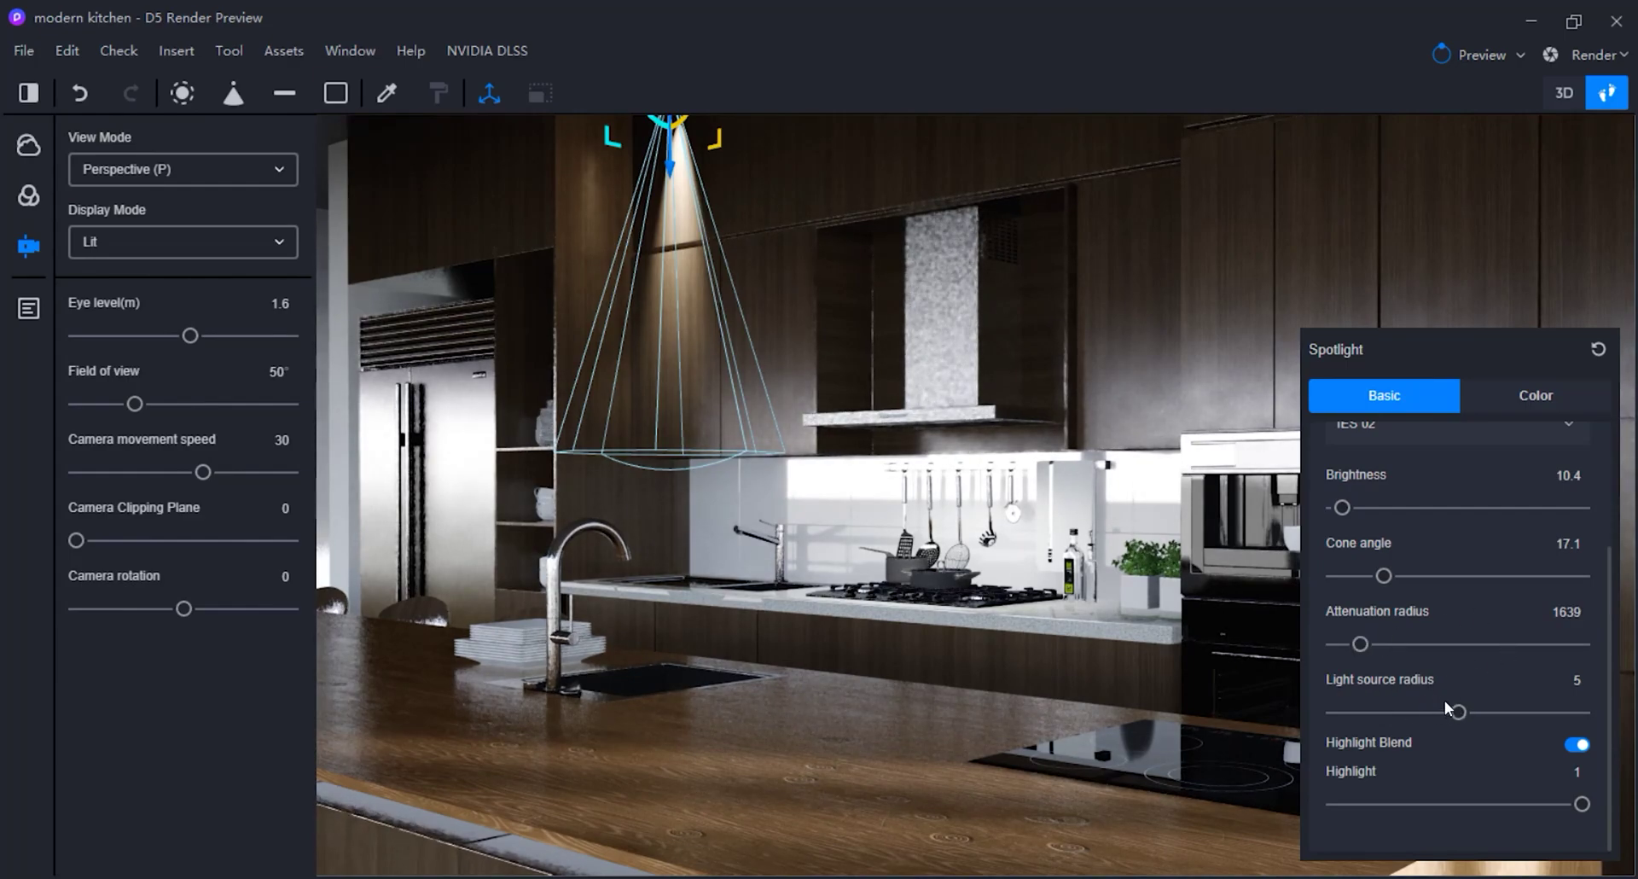
left_click_drag(1456, 710, 1354, 712)
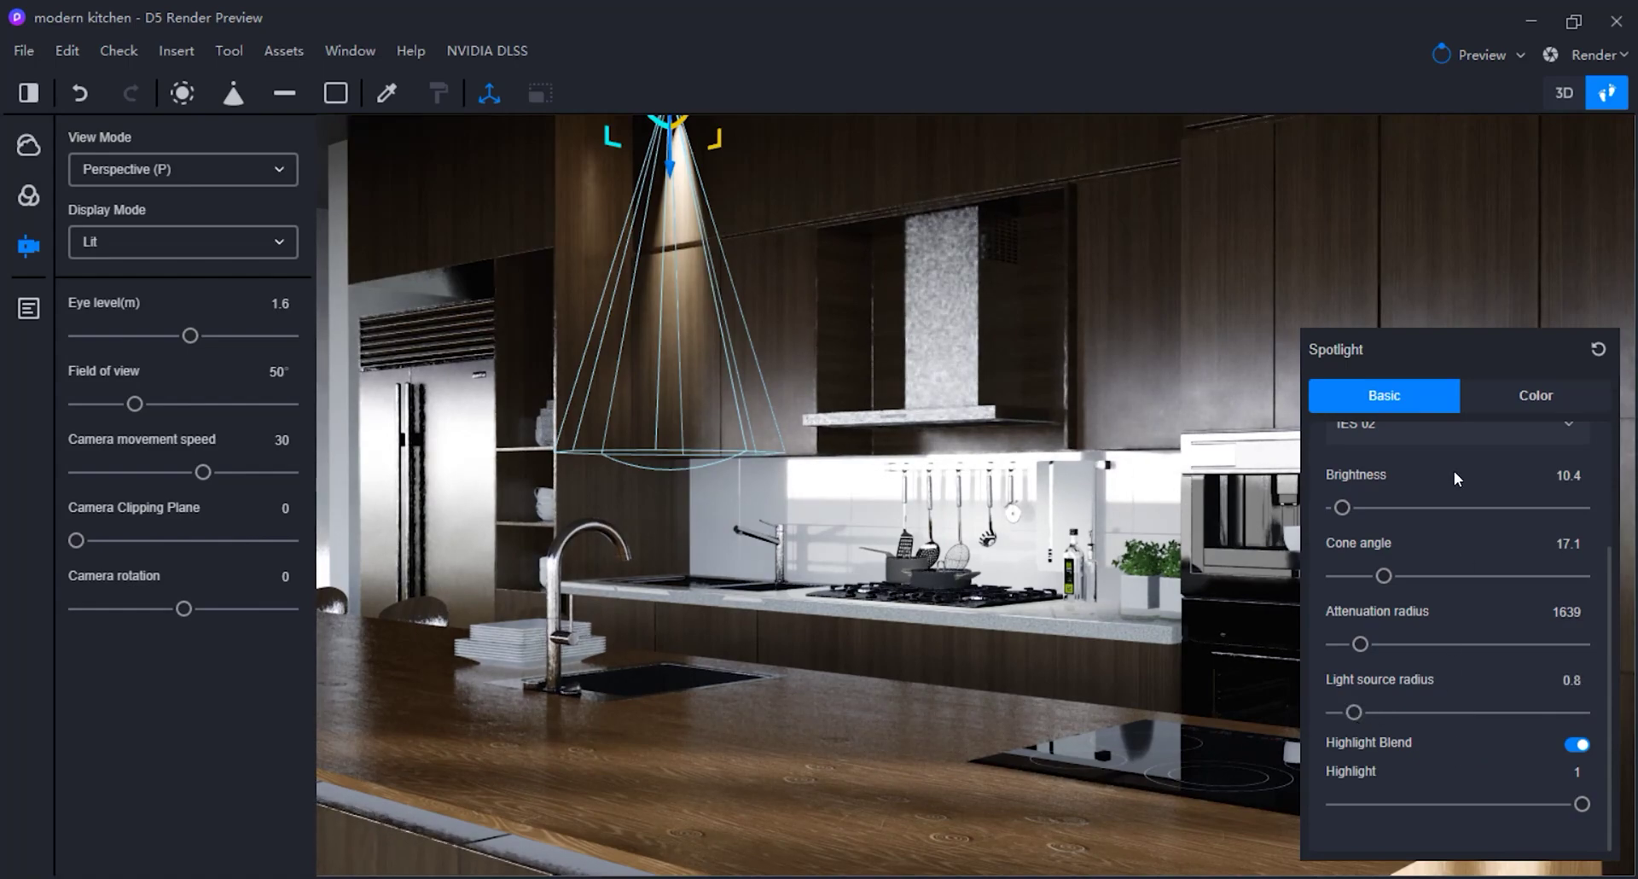
scroll(1446, 476, "up", 3)
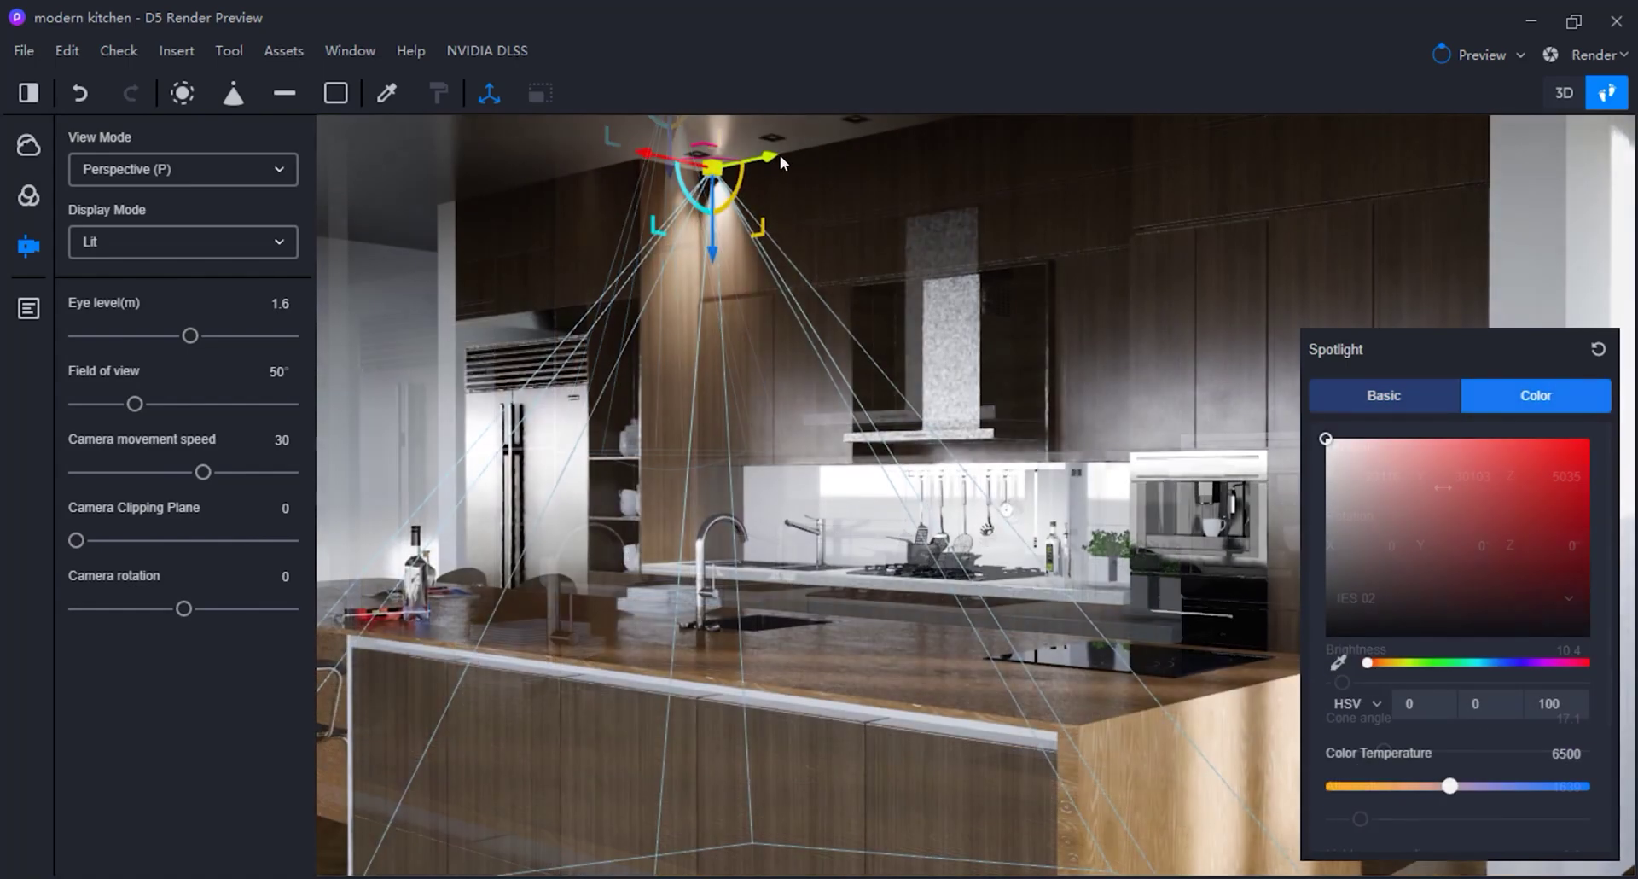
Duplicate the spotlight along the ceiling above the wood cabinets to form a row of five lights.
left_click_drag(779, 155, 987, 121)
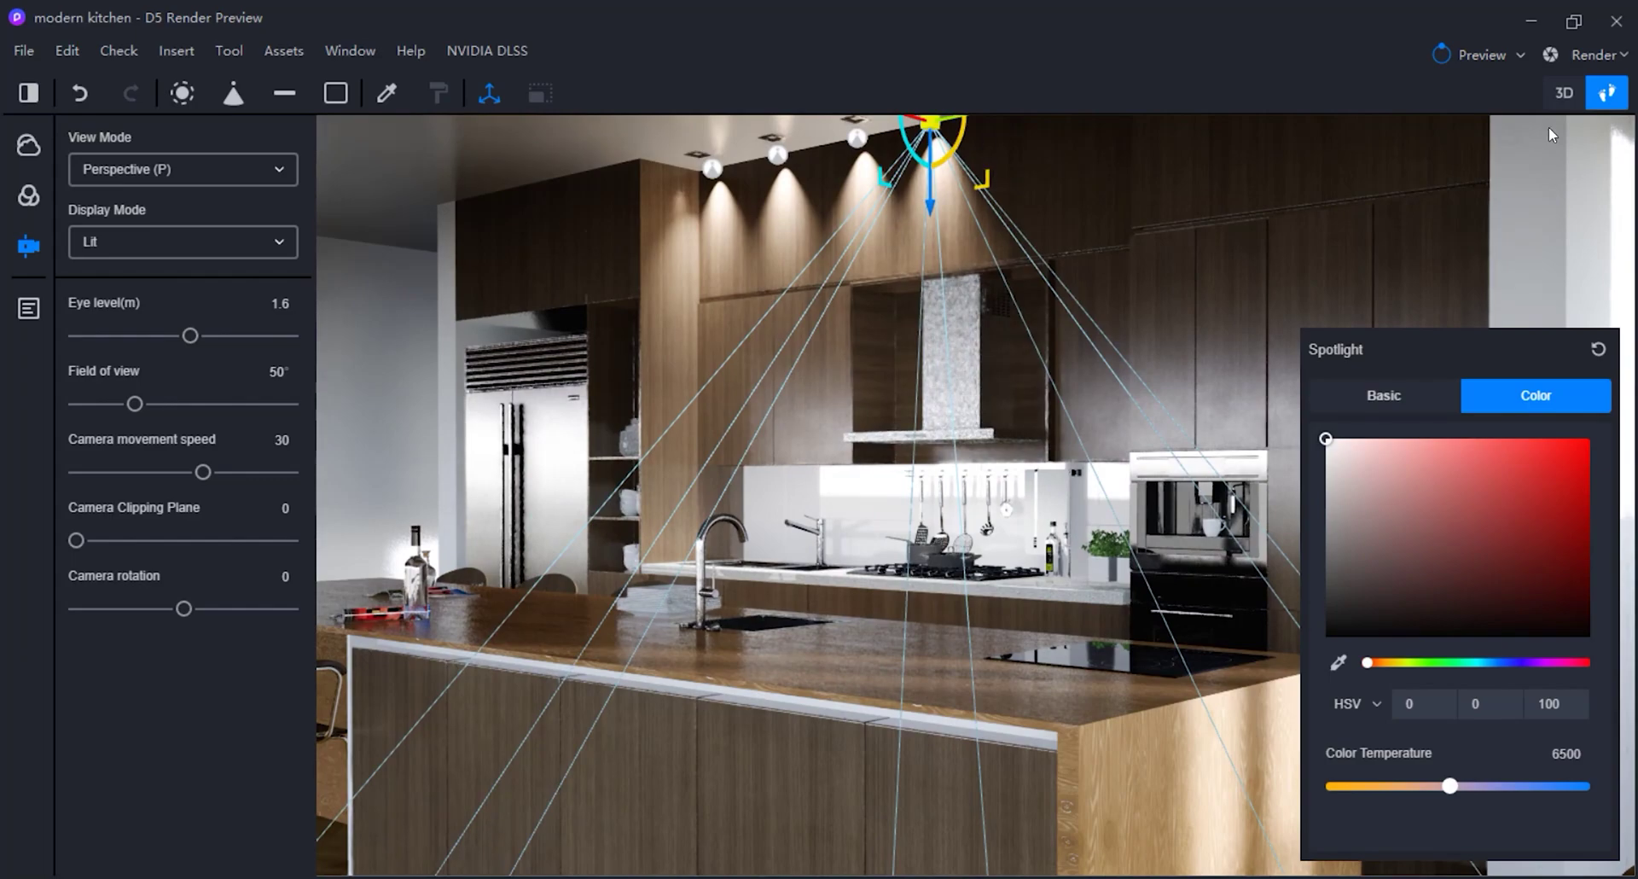
scroll(1010, 239, "down", 3)
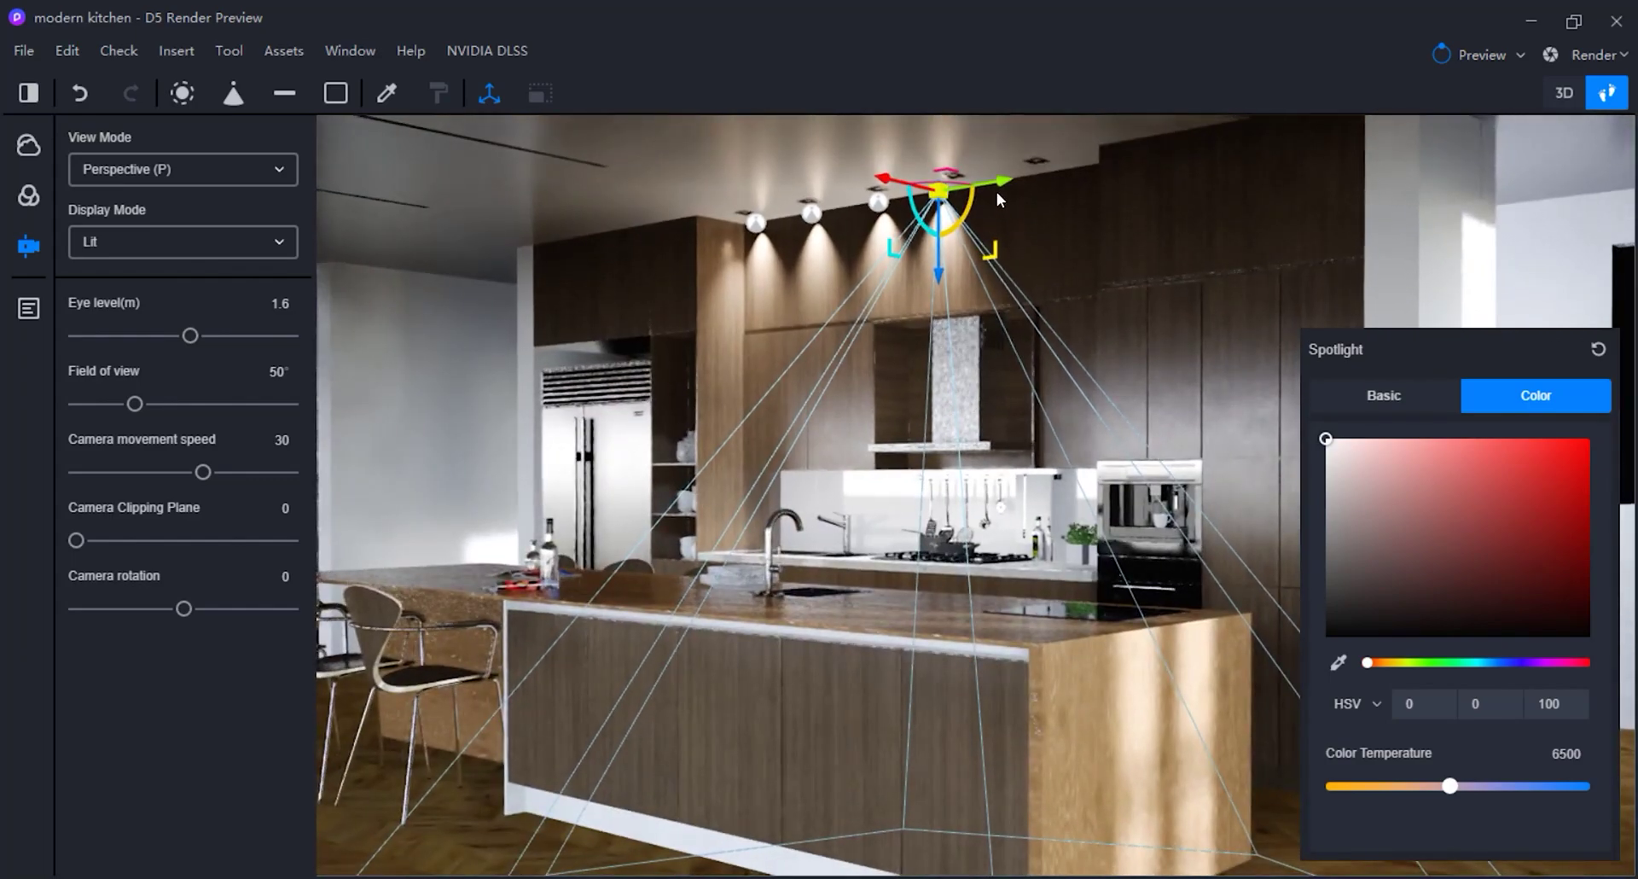
left_click_drag(995, 181, 1092, 167)
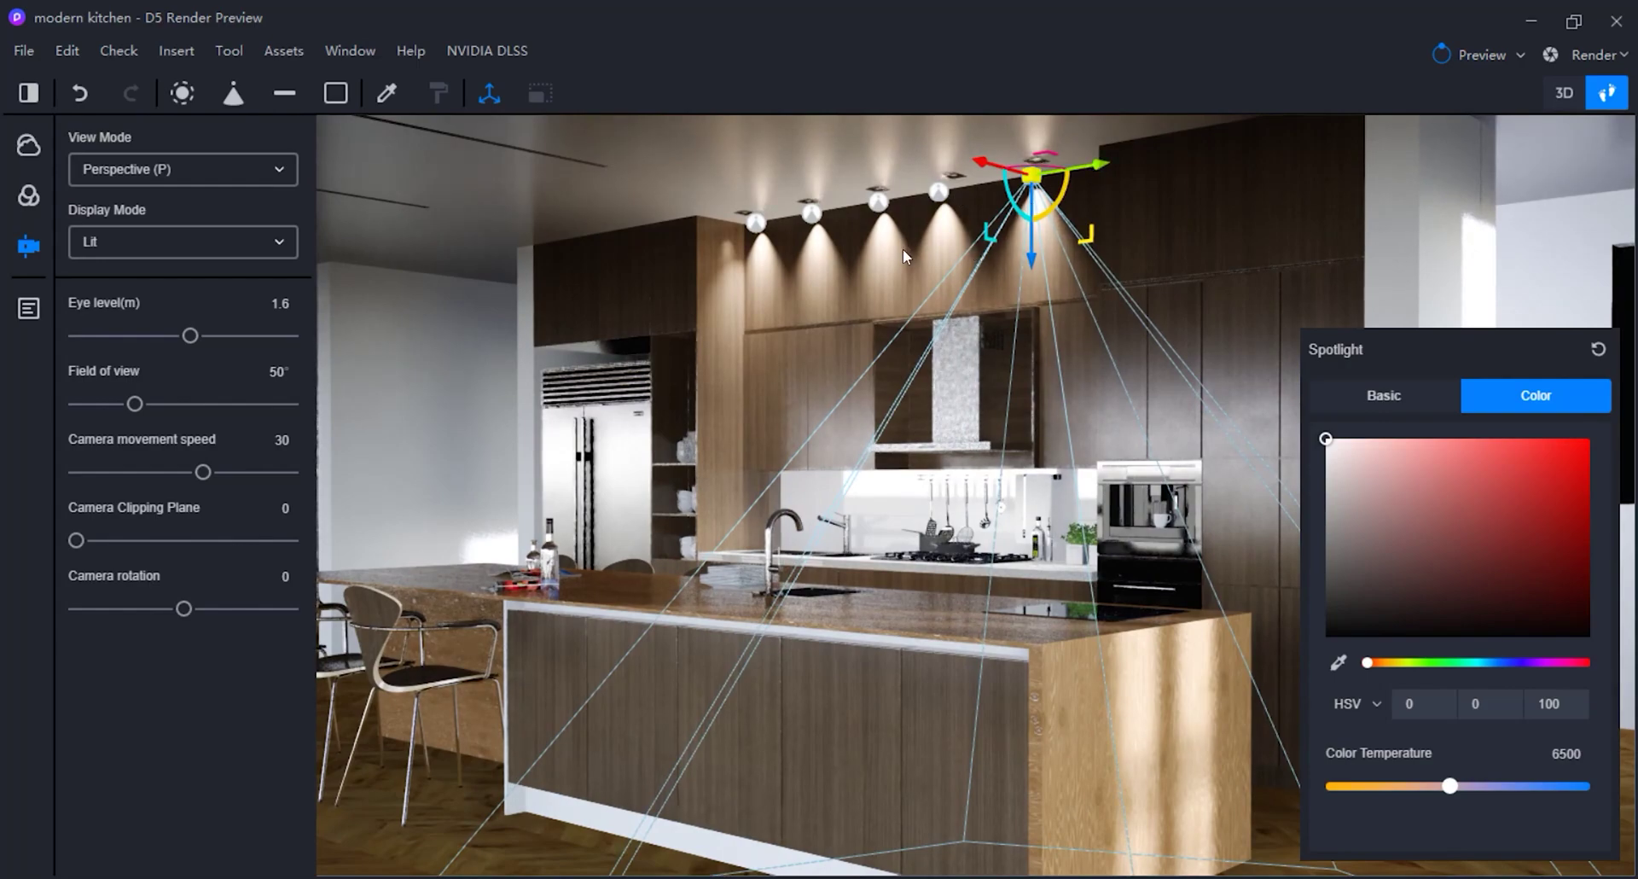
In the Back wireframe view, center the spotlight nearest the refrigerator directly under its ceiling fixture.
left_click(203, 171)
left_click(138, 365)
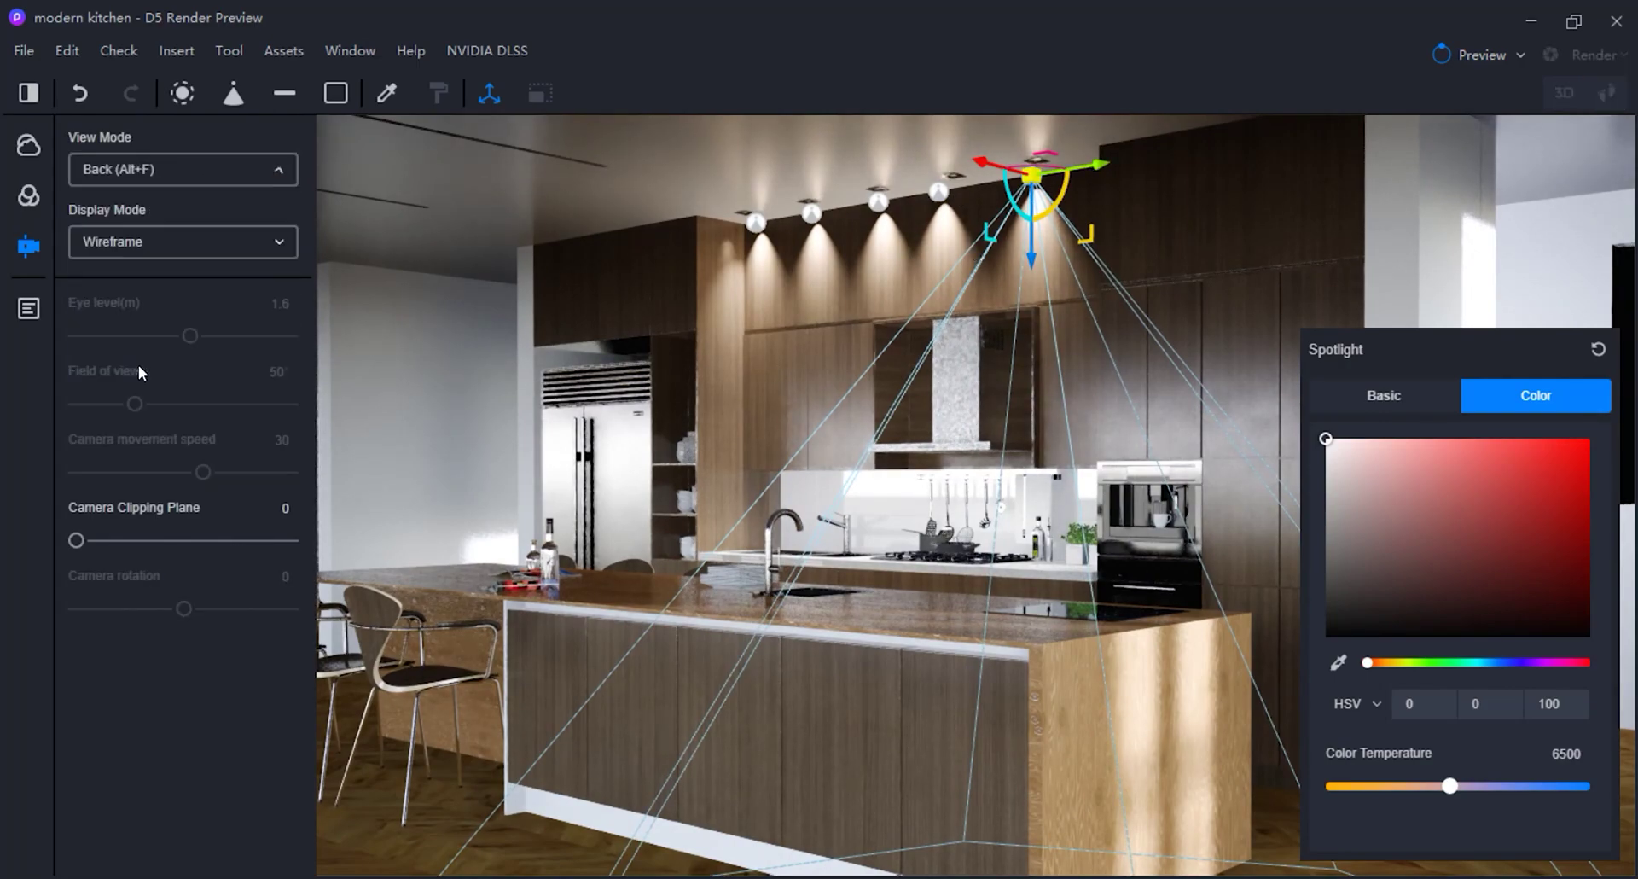
left_click(474, 345)
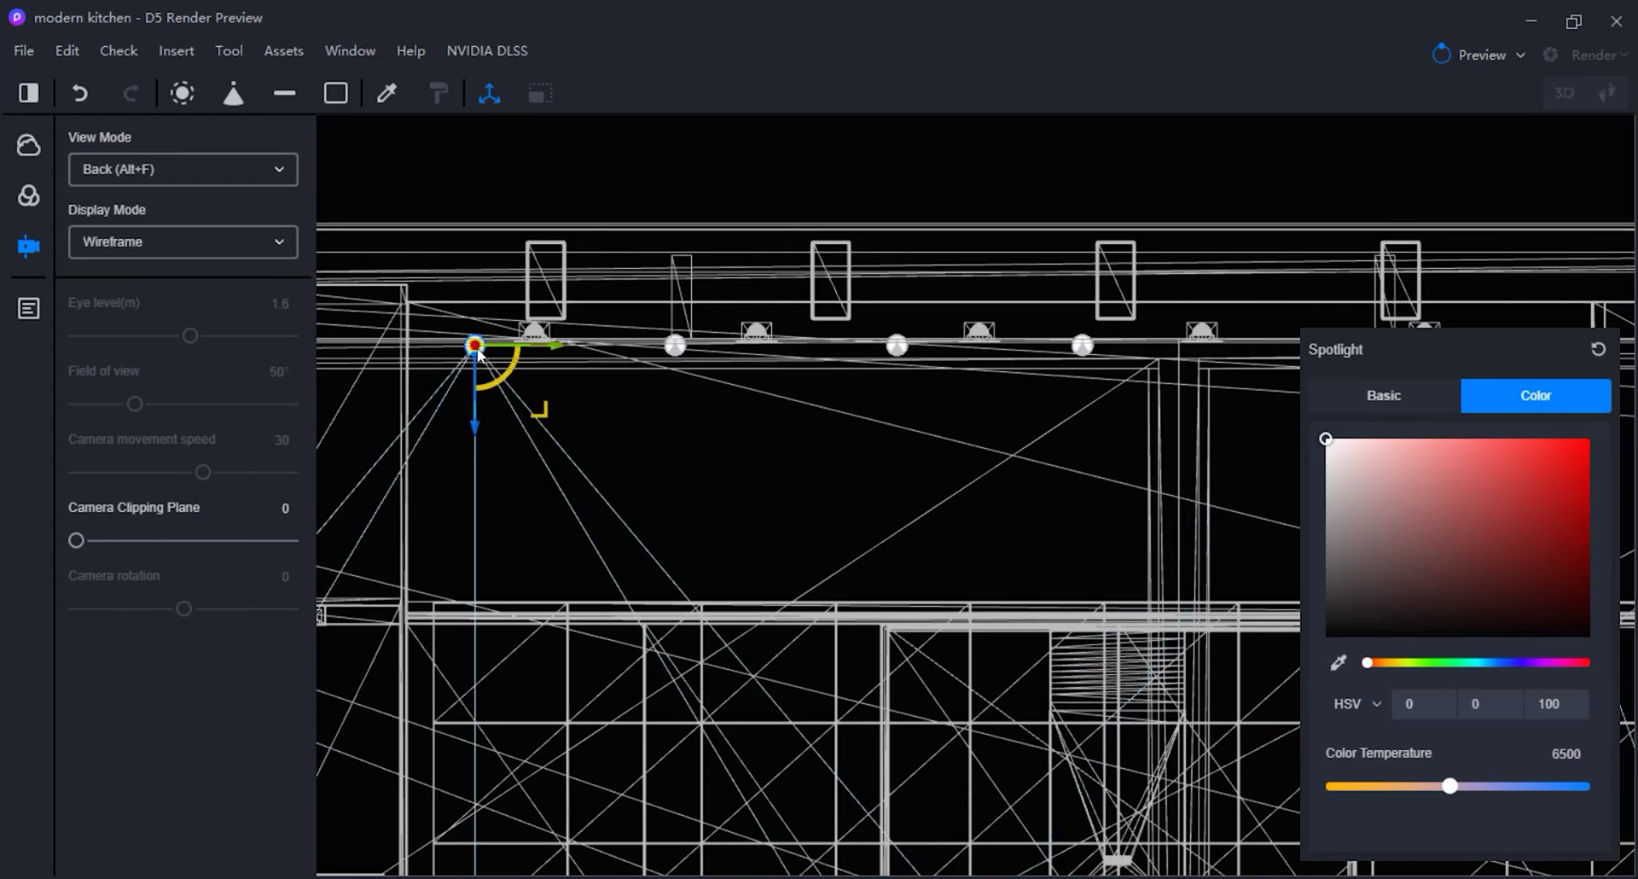
scroll(547, 354, "up", 6)
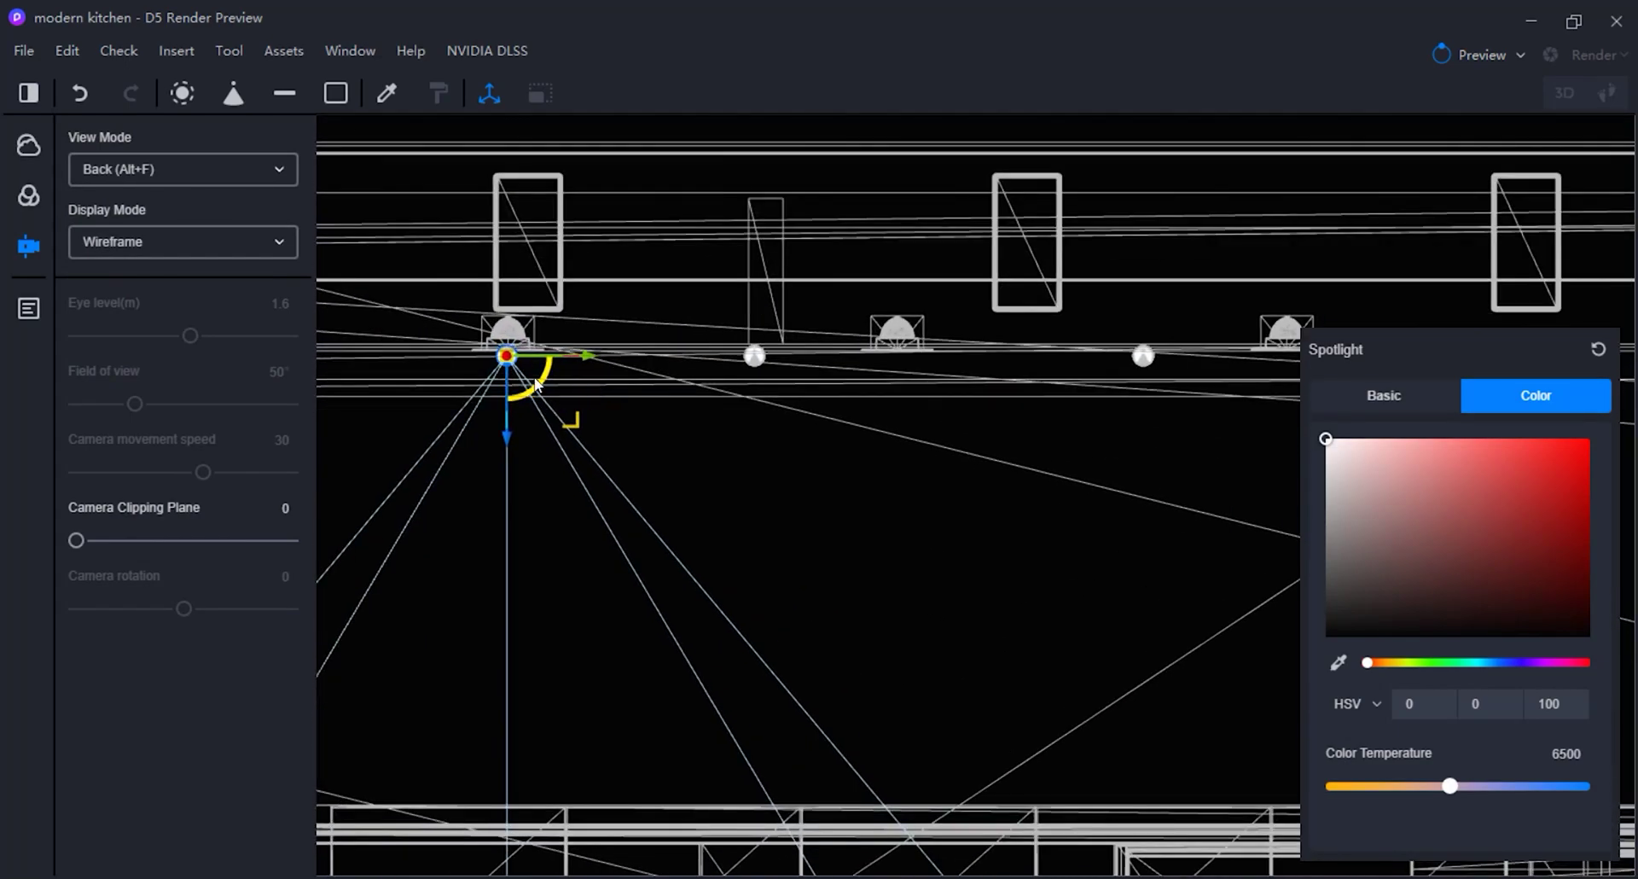
scroll(504, 388, "up", 4)
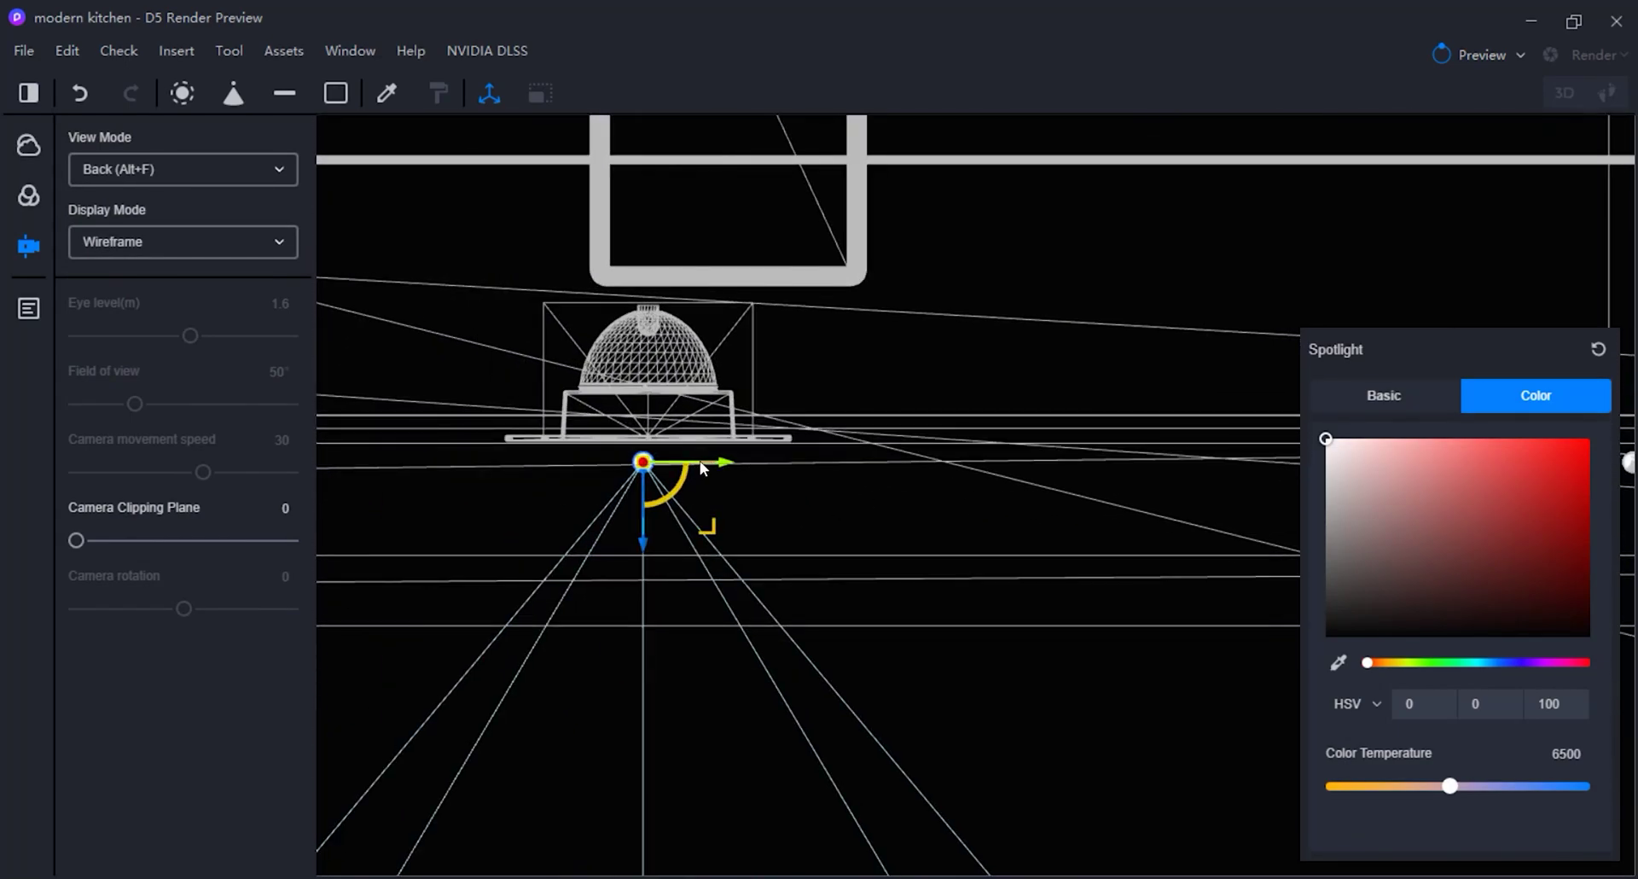
right_click_drag(700, 458, 538, 408)
Shift the remaining spotlights in the row sideways under their own ceiling fixtures and return to the Perspective view.
scroll(896, 541, "down", 5)
left_click_drag(895, 541, 623, 478)
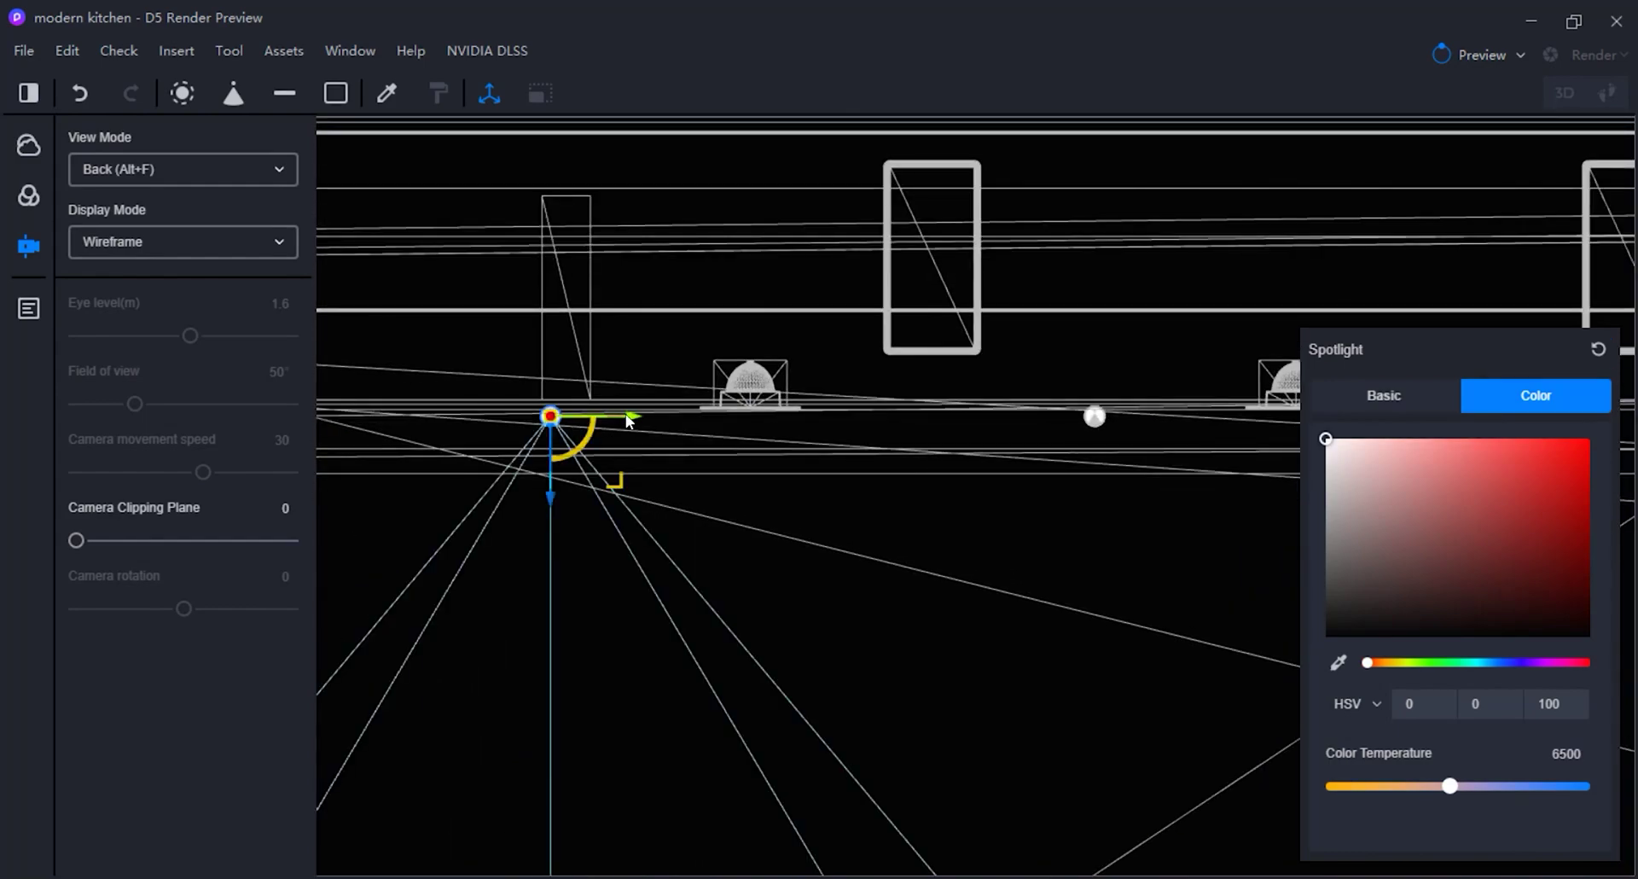
key("ctrl+z")
right_click_drag(834, 440, 552, 530)
left_click_drag(546, 468, 867, 480)
right_click_drag(868, 479, 704, 512)
left_click(696, 502)
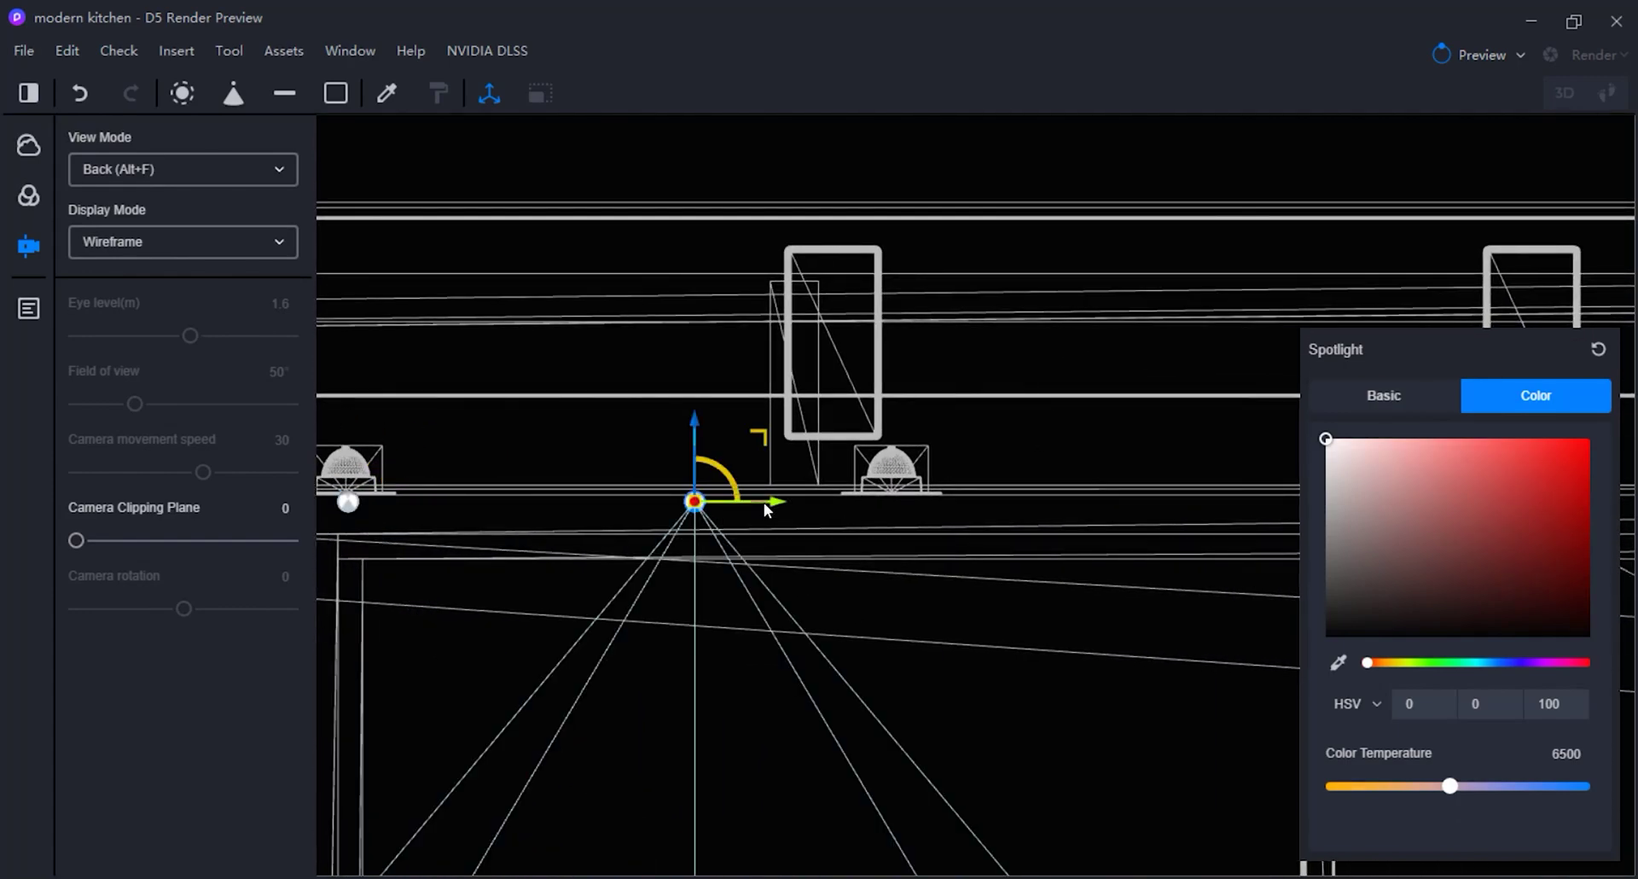
left_click_drag(771, 504, 960, 510)
left_click(182, 169)
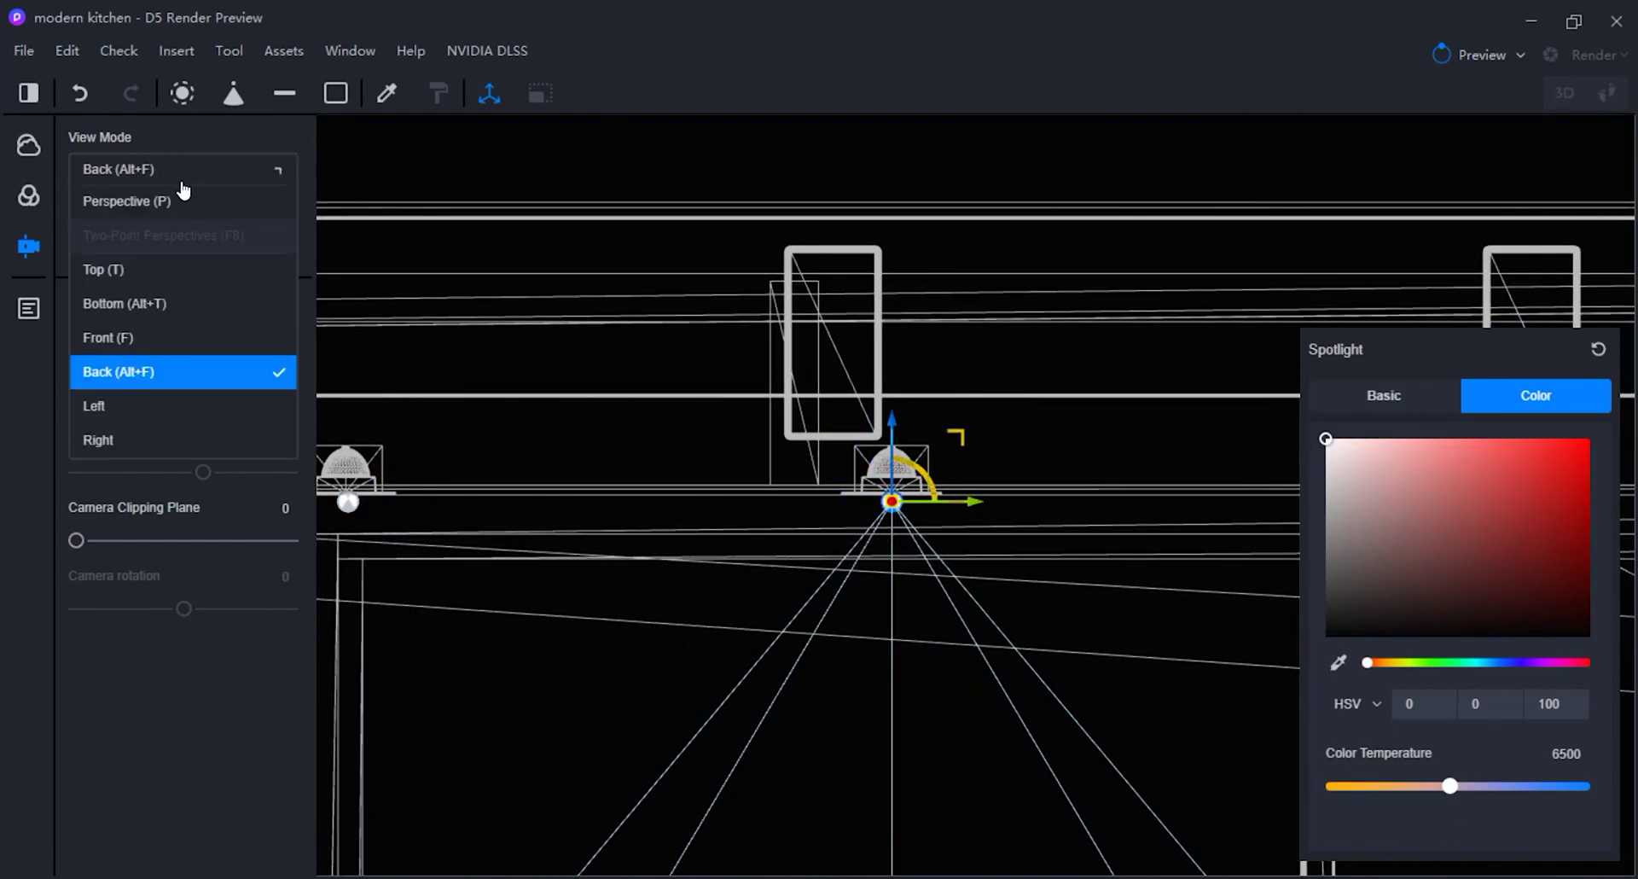
left_click(183, 197)
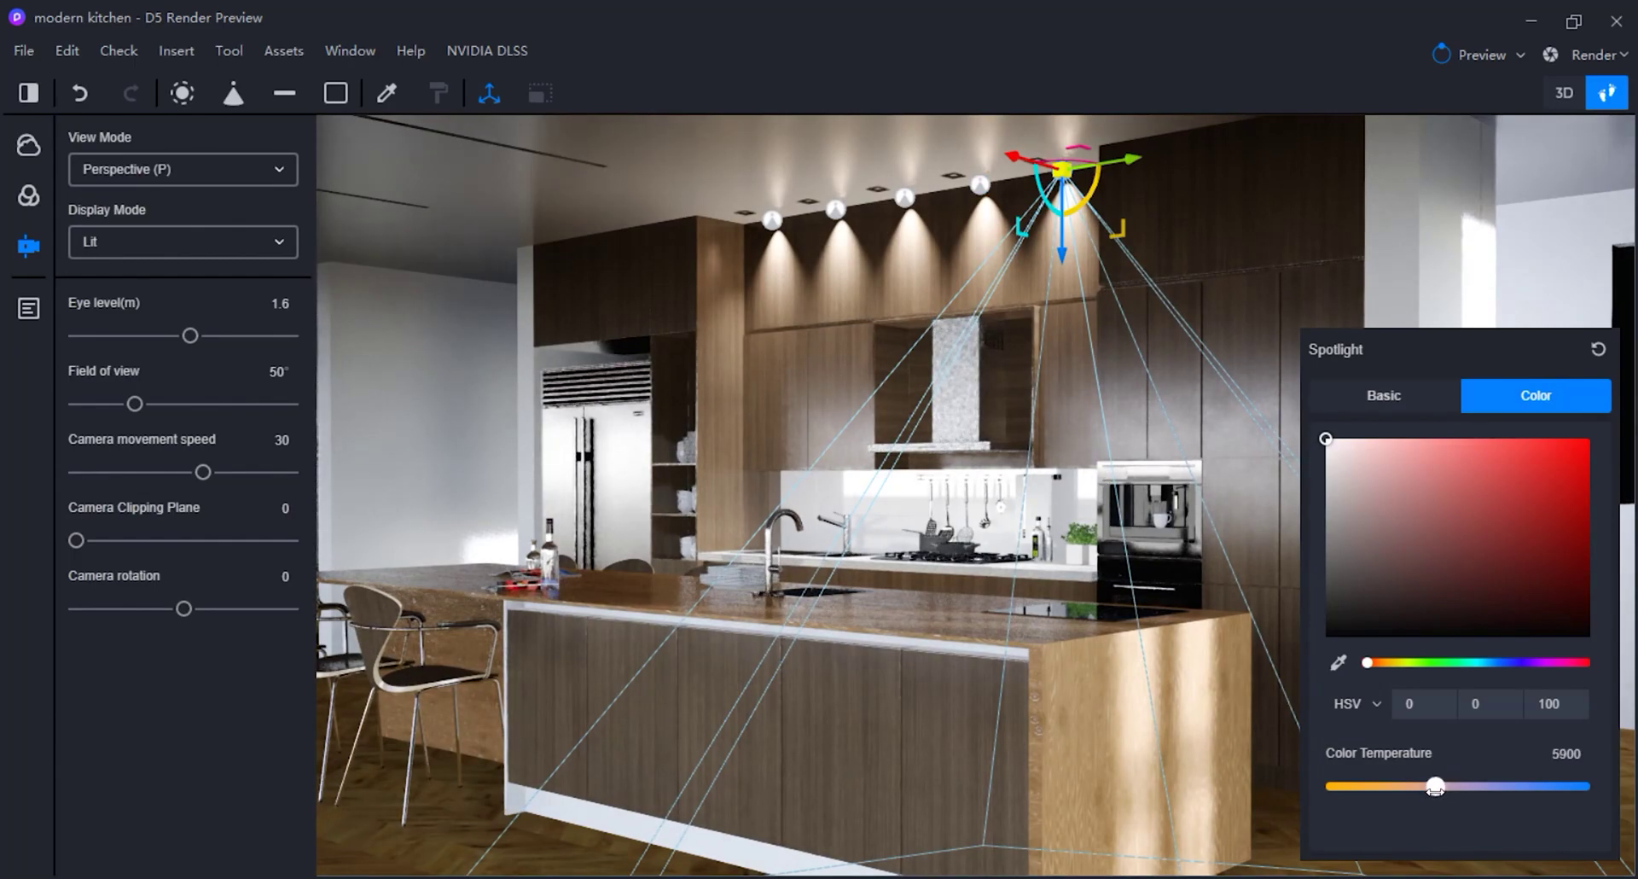
Set the color temperature of the two spotlights farthest from the refrigerator to 4000.
mouse_move(1417, 798)
left_mouse_down()
mouse_move(1339, 806)
mouse_move(1391, 807)
left_mouse_up()
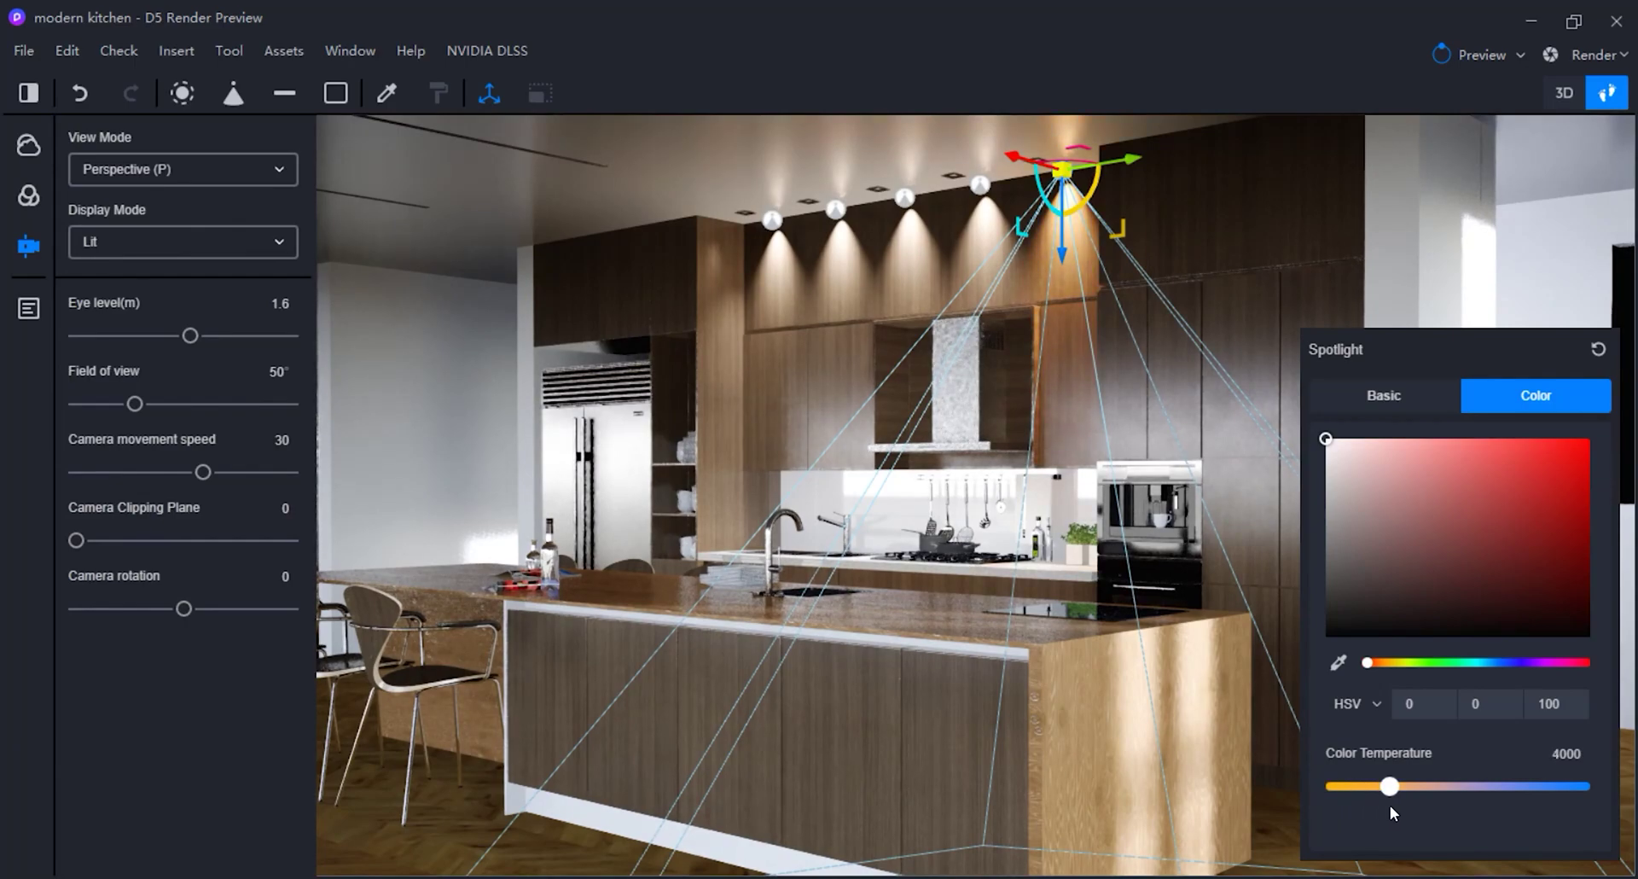
left_click(979, 185)
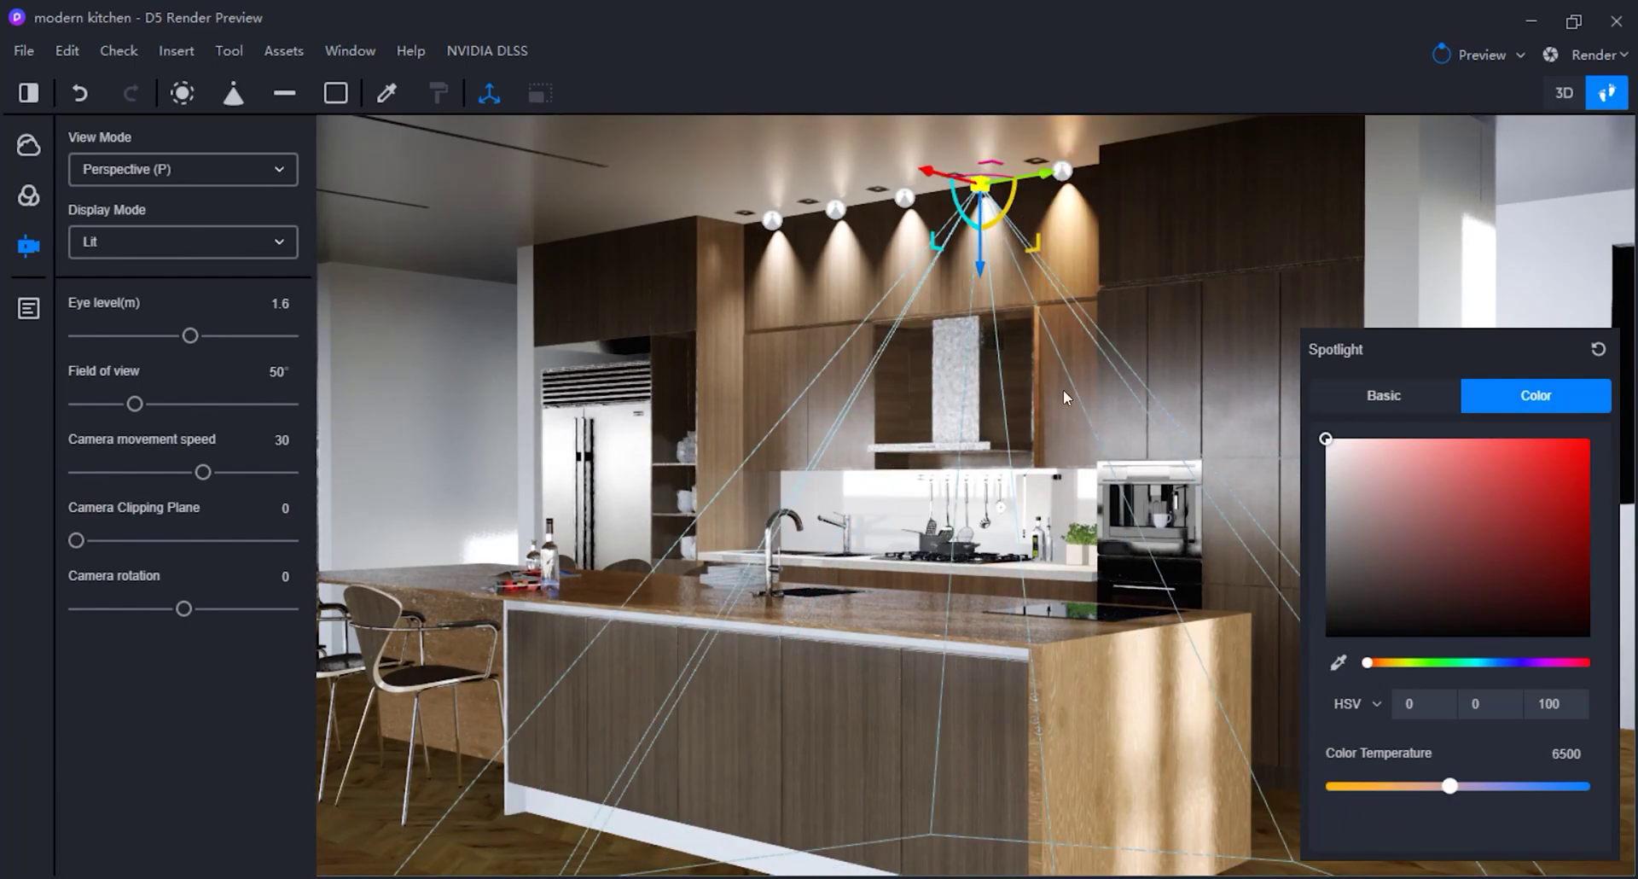
left_click_drag(1449, 785, 1403, 786)
left_click(1566, 756)
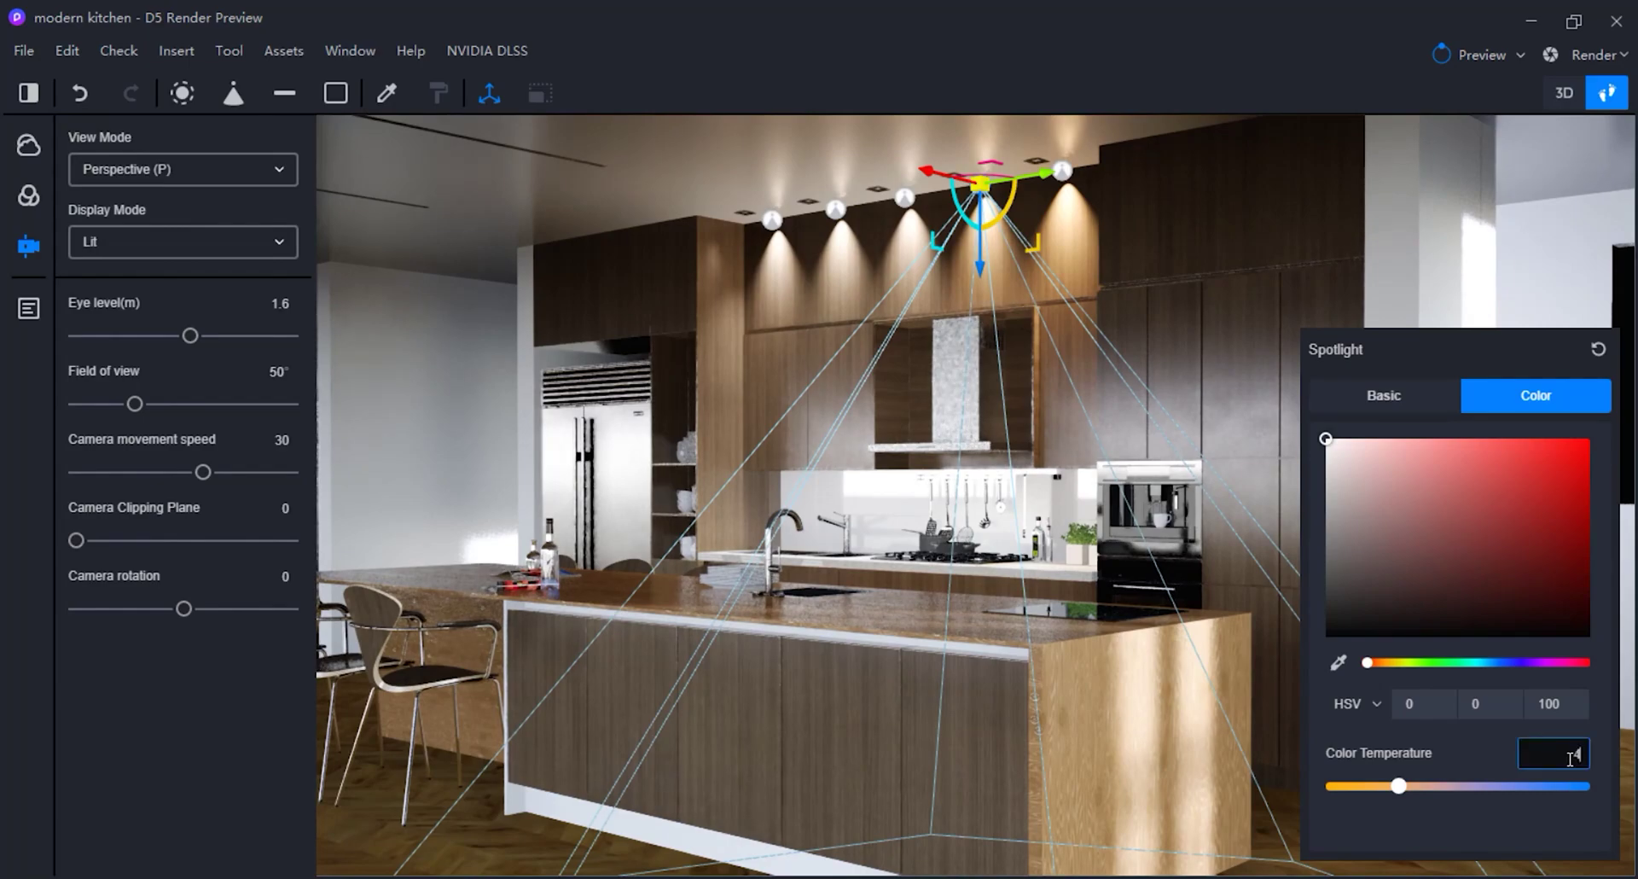
key("Return")
Give the remaining three spotlights in the row, up to the one nearest the refrigerator, a color temperature of 4000.
key("ctrl+z")
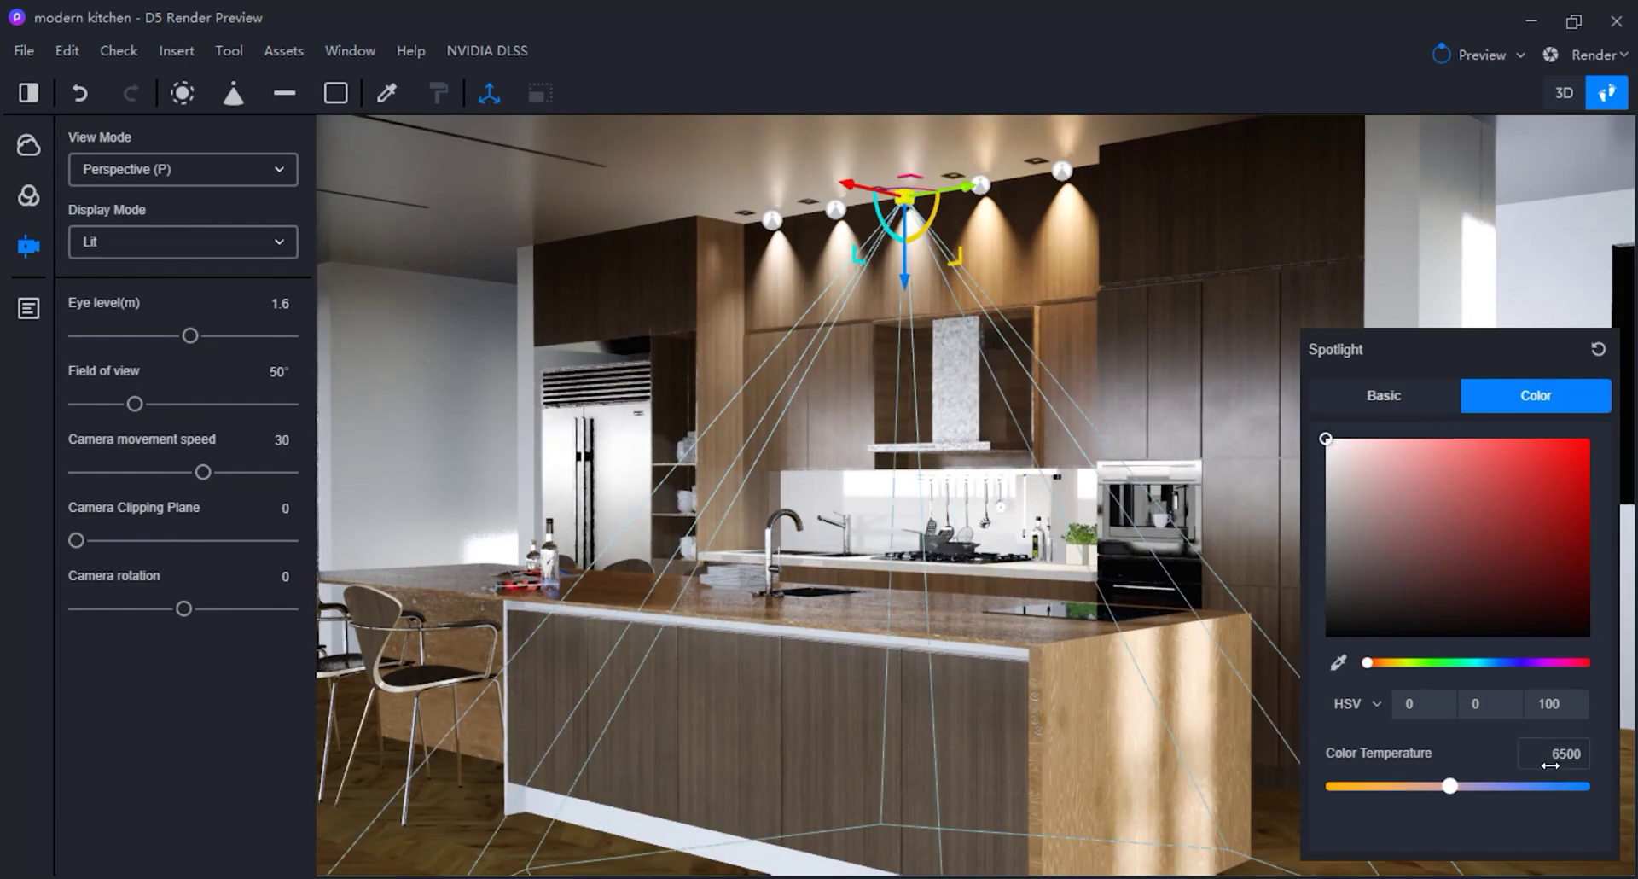
key("ctrl+z")
key("ctrl+z")
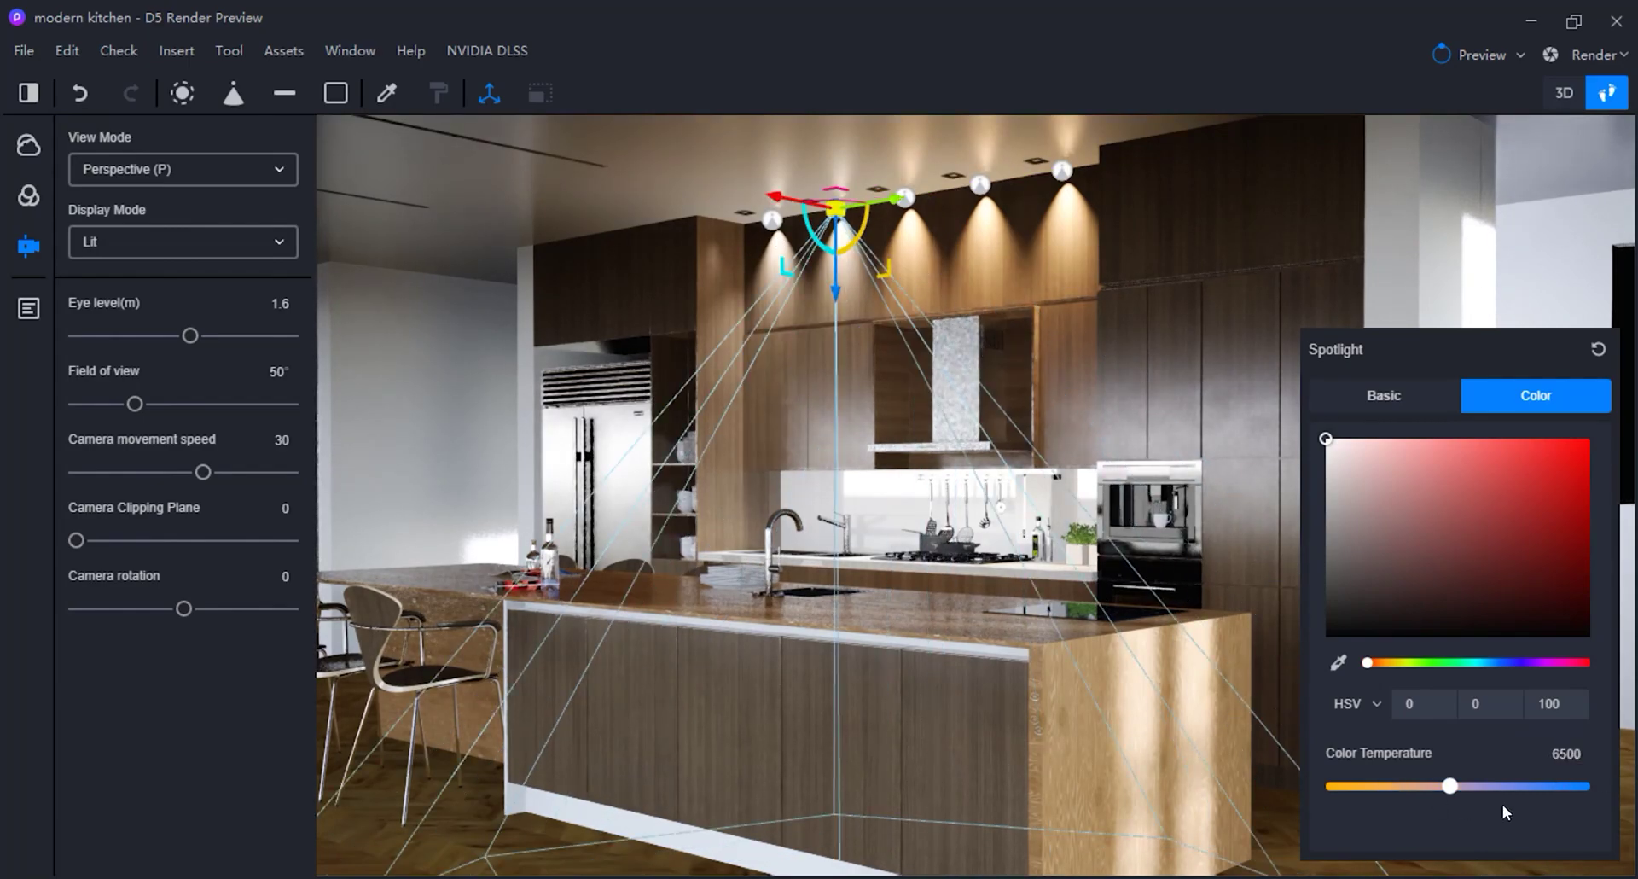
type("4000")
key("Return")
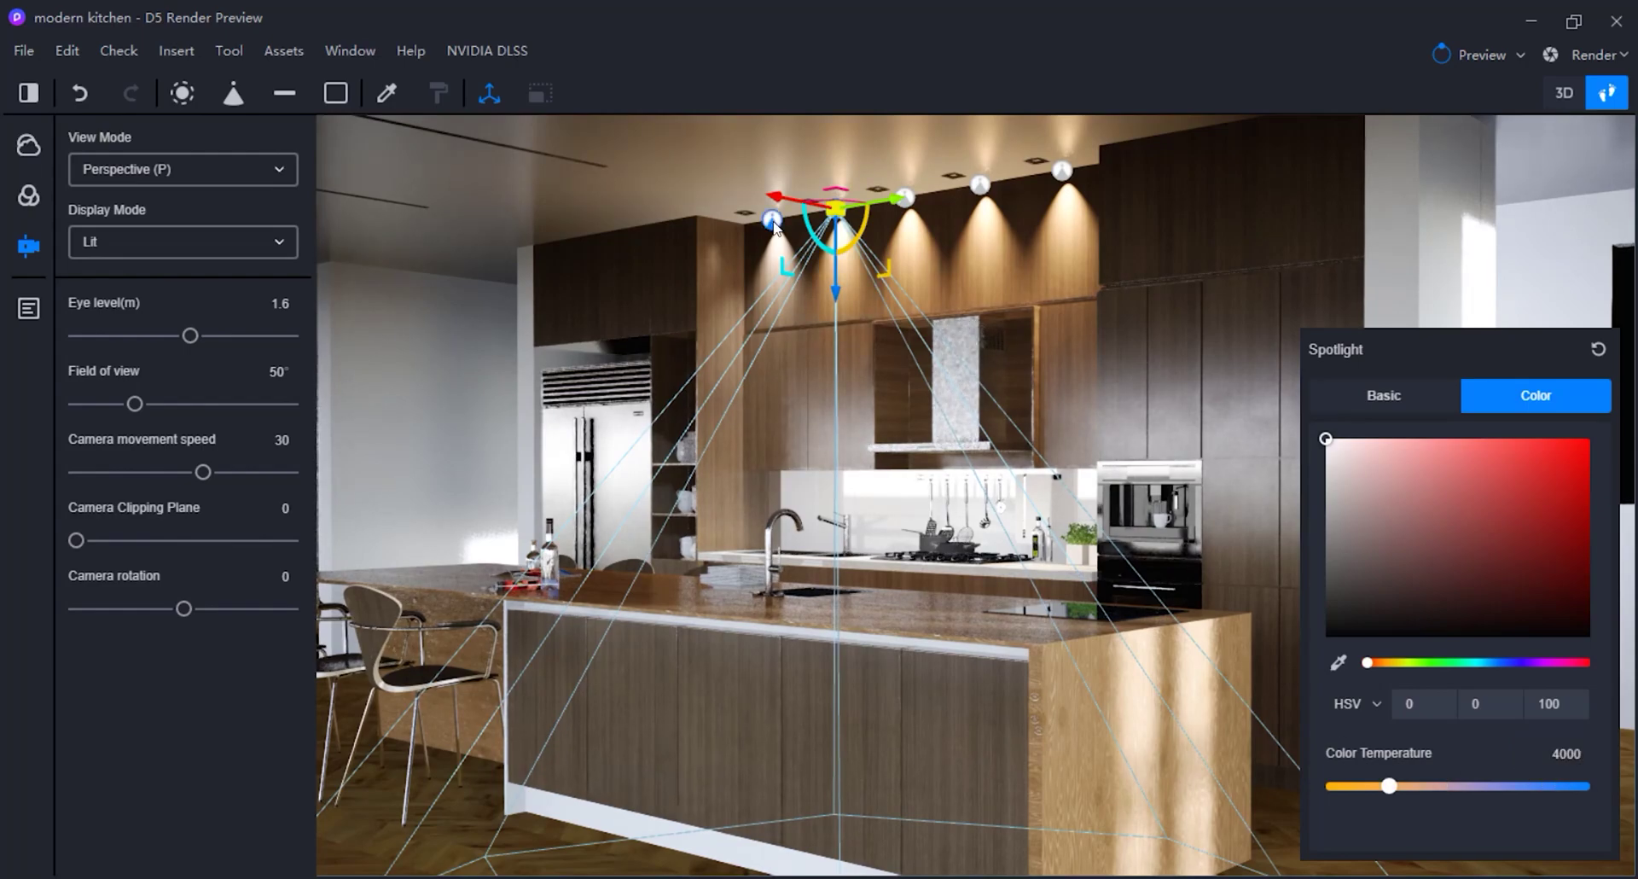
key("ctrl+z")
type("4000")
key("Return")
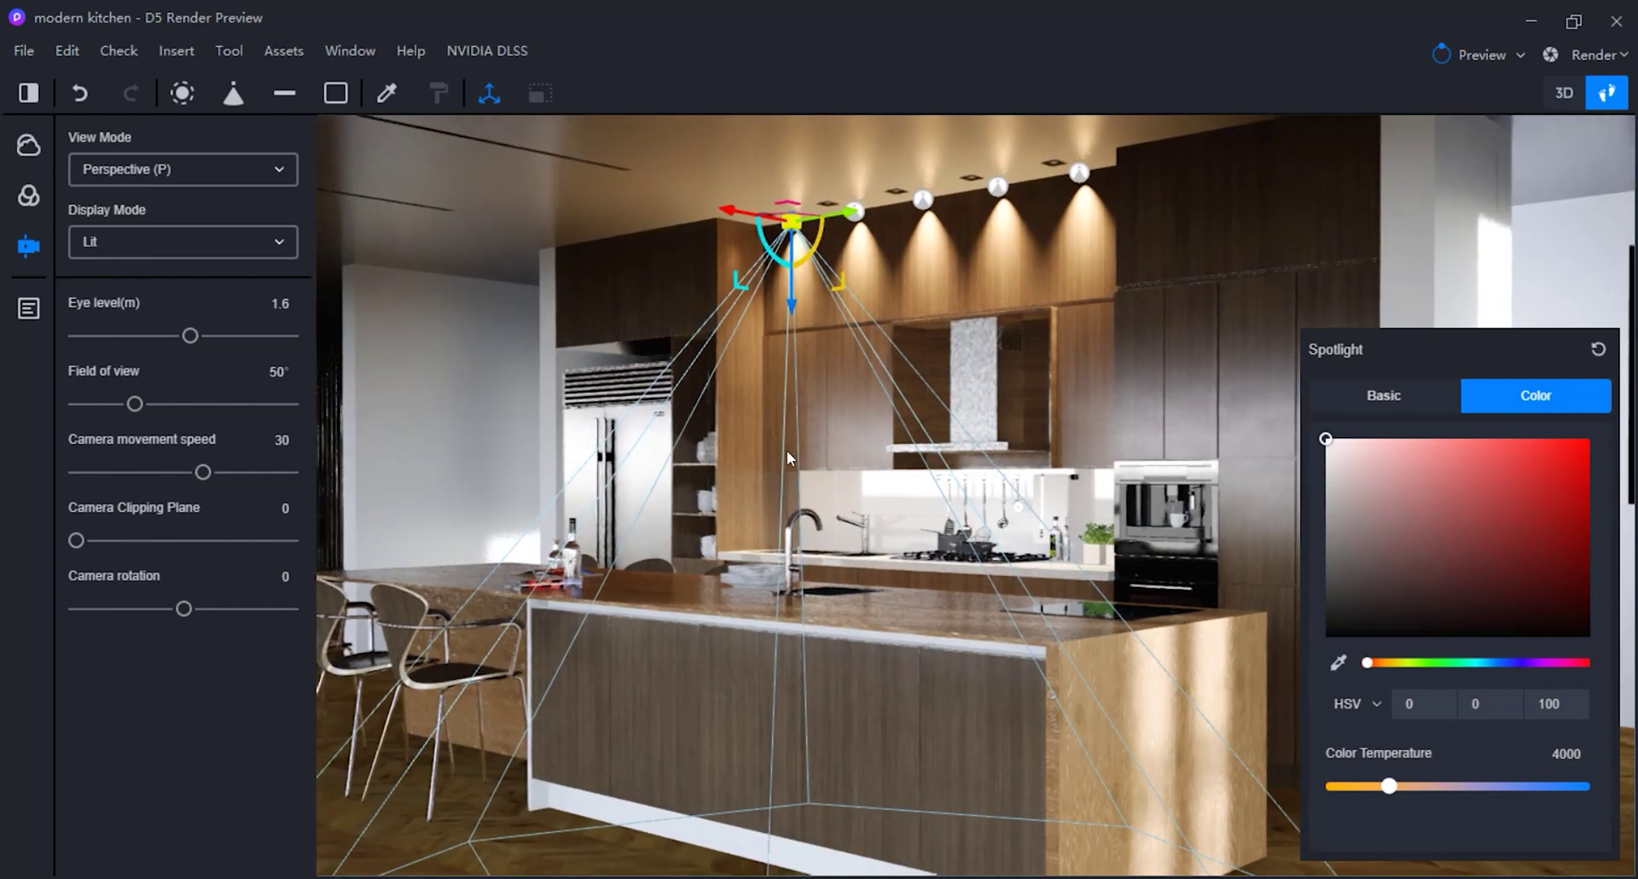
Recall the Scene 2 close-up of the kitchen, update that saved scene with the current lighting and clear the selection.
left_click(30, 309)
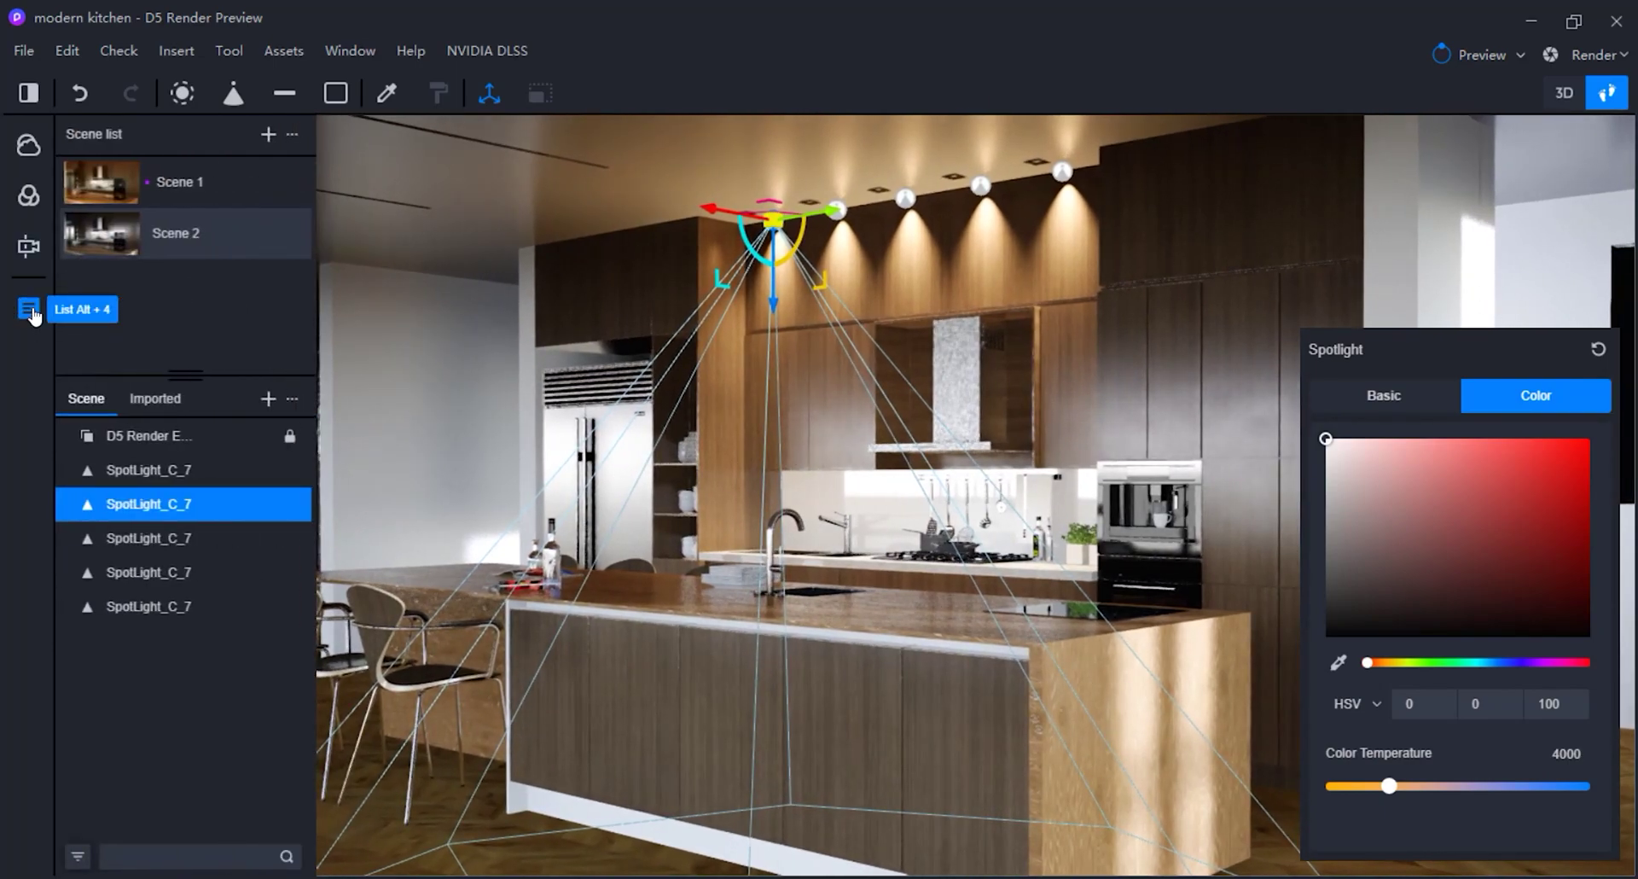
left_click(109, 247)
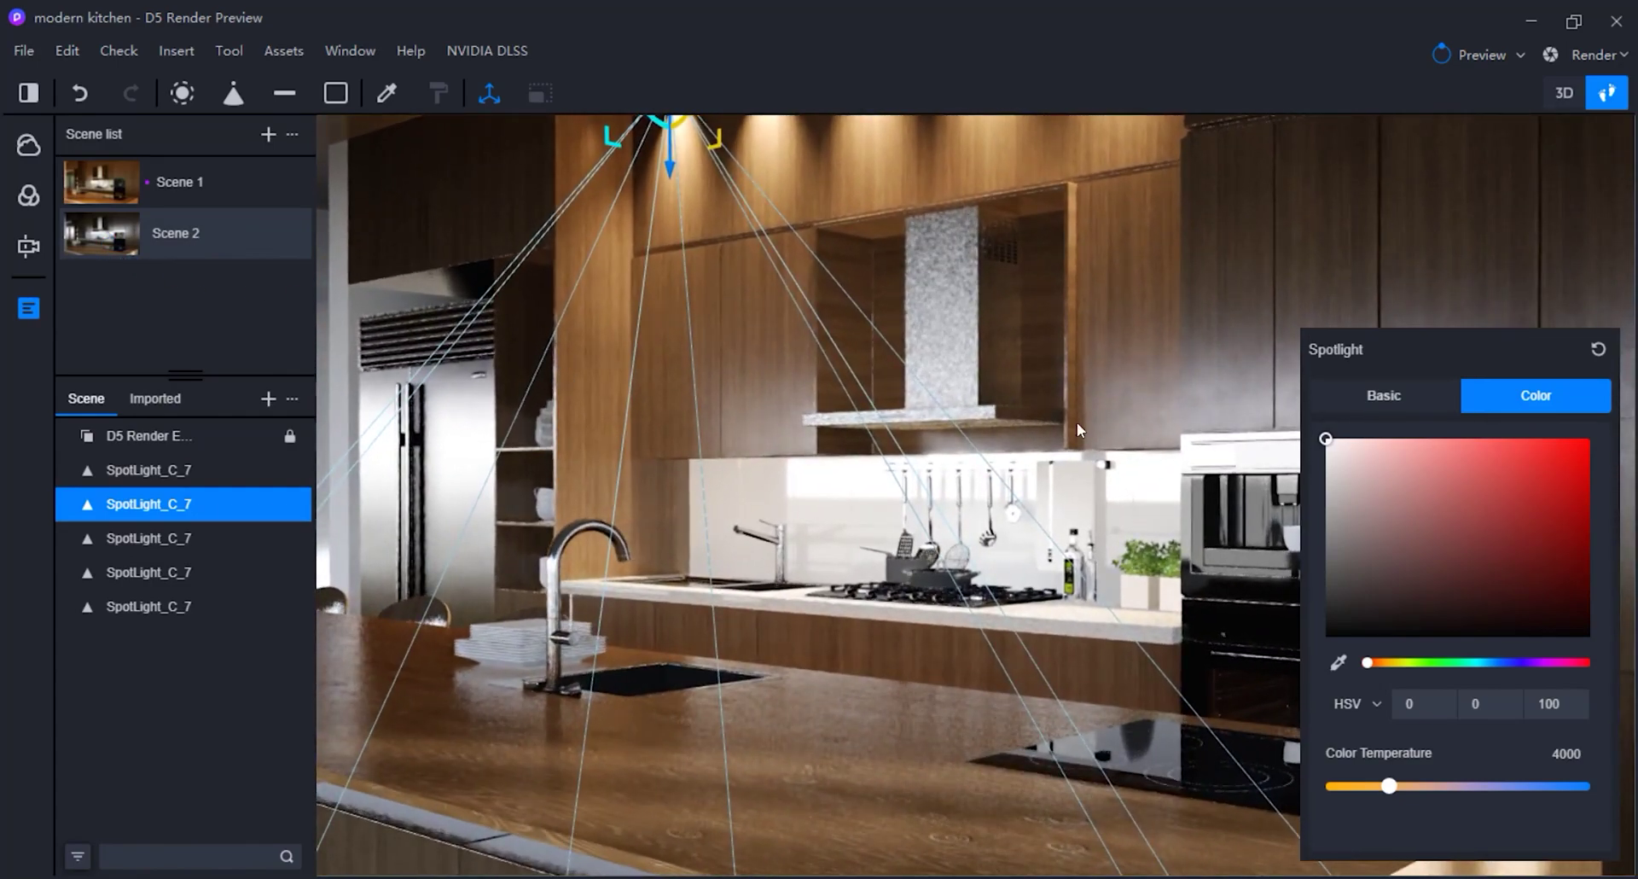
left_click(1161, 323)
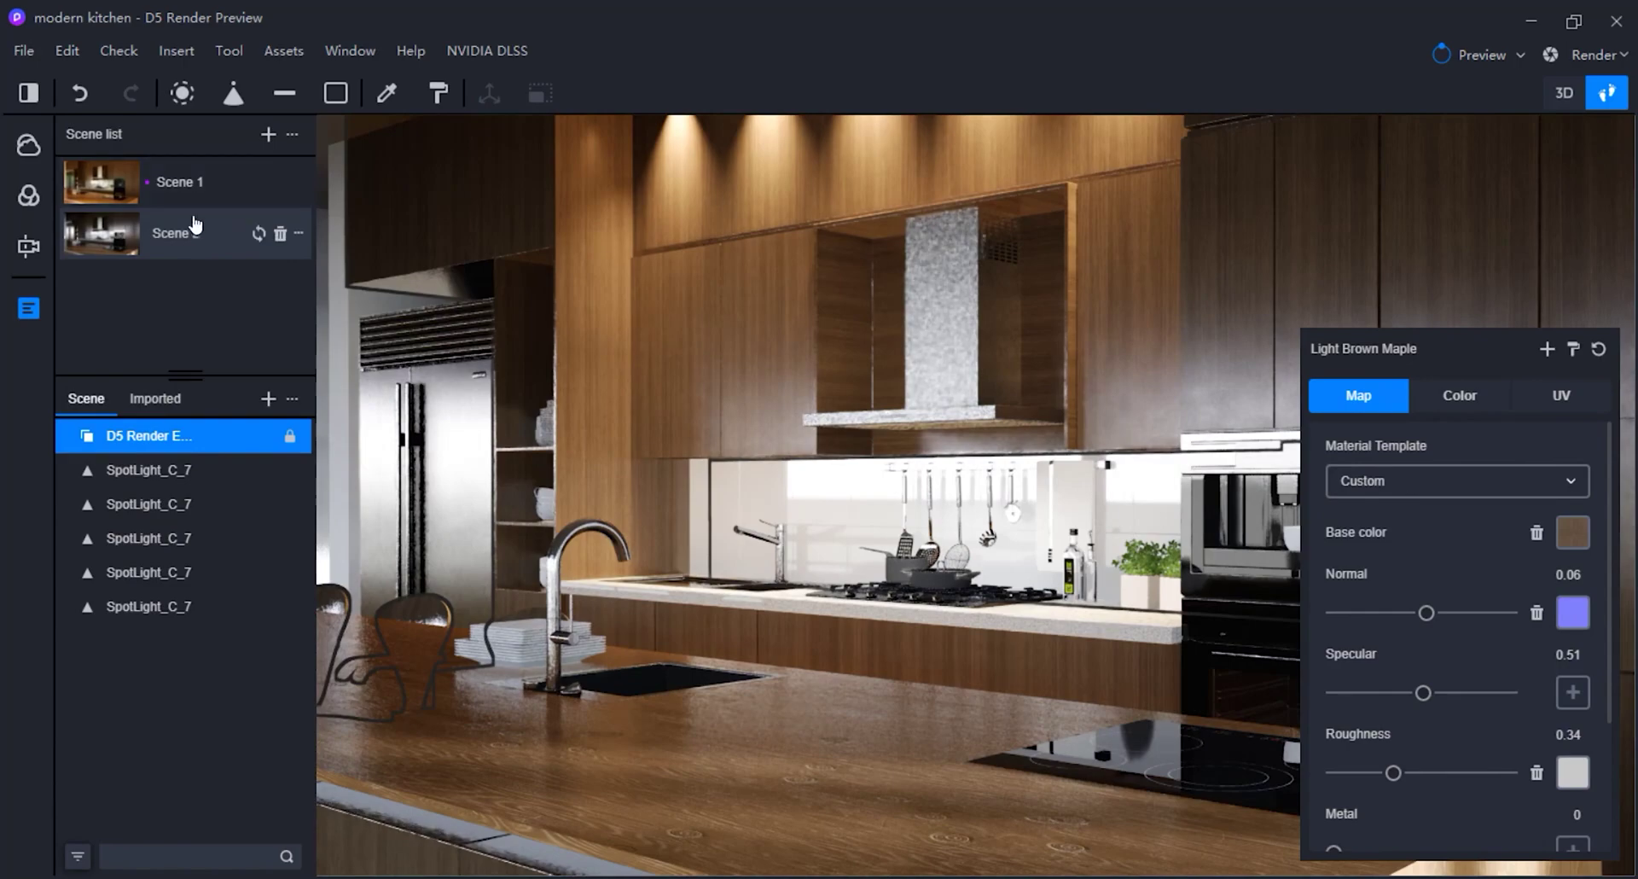
left_click(258, 233)
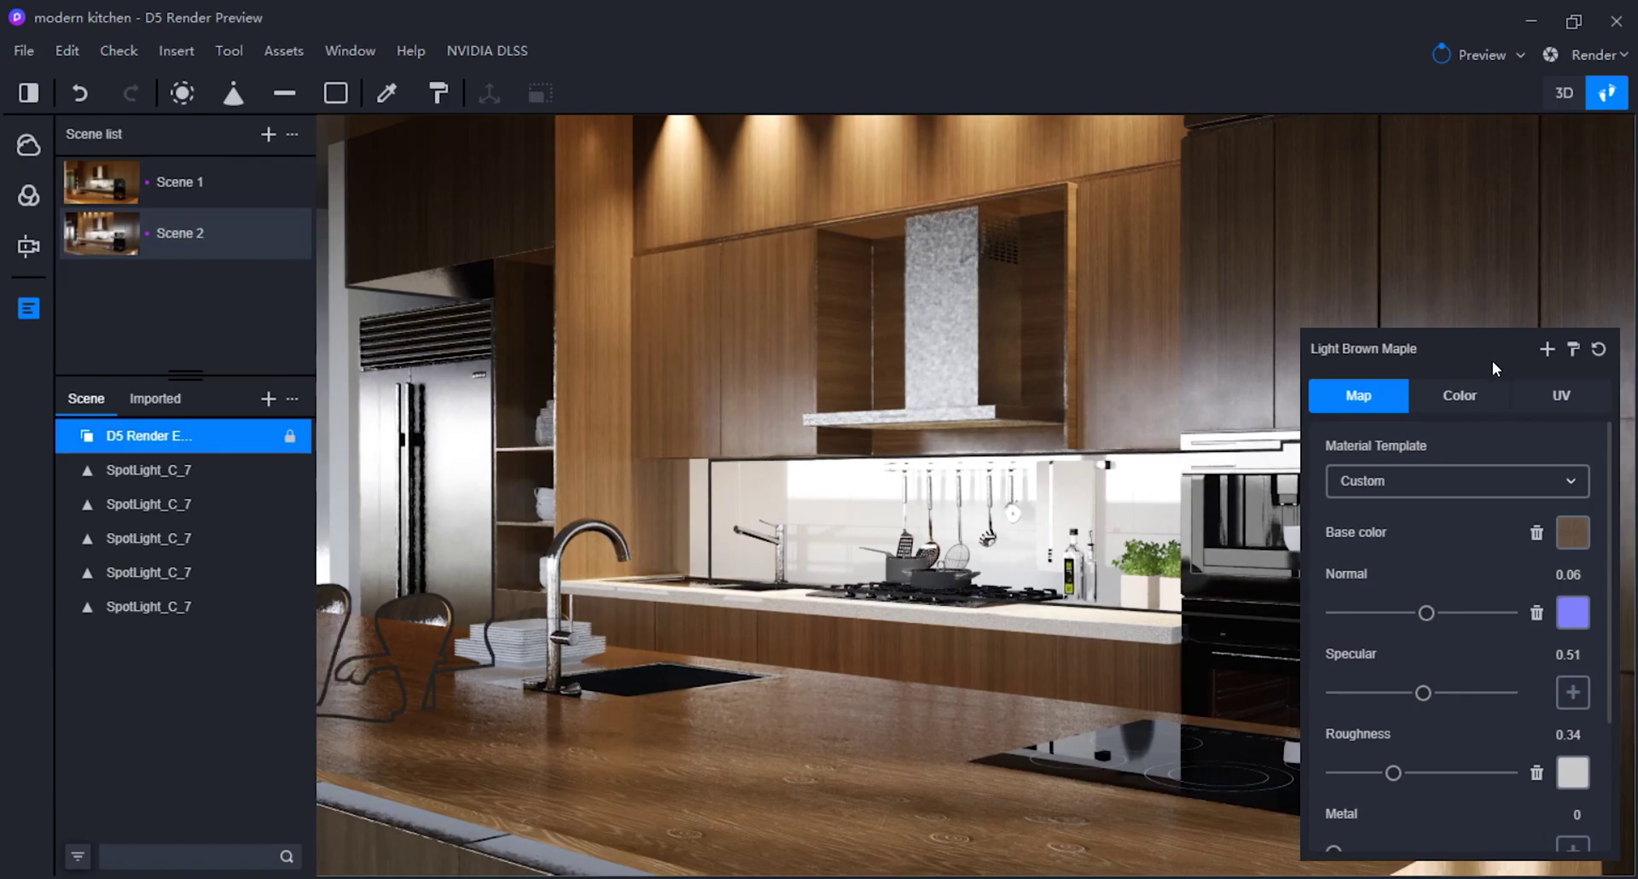
key("Escape")
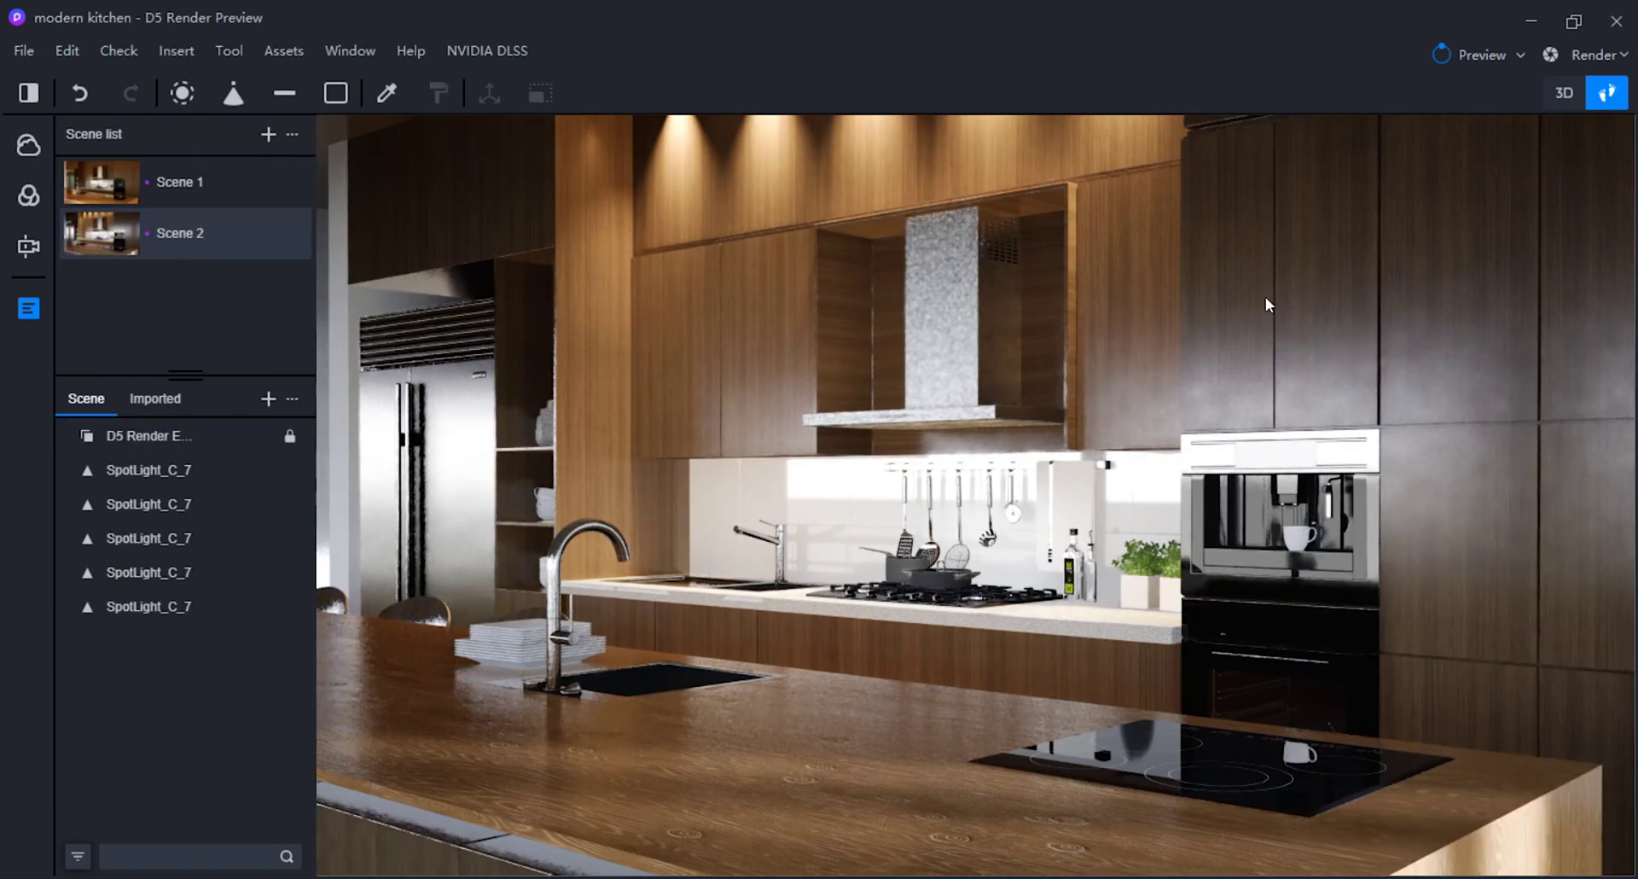
Place a strip light on the open wood floor beside the island chairs and rotate it 90° on Y.
left_click(1560, 92)
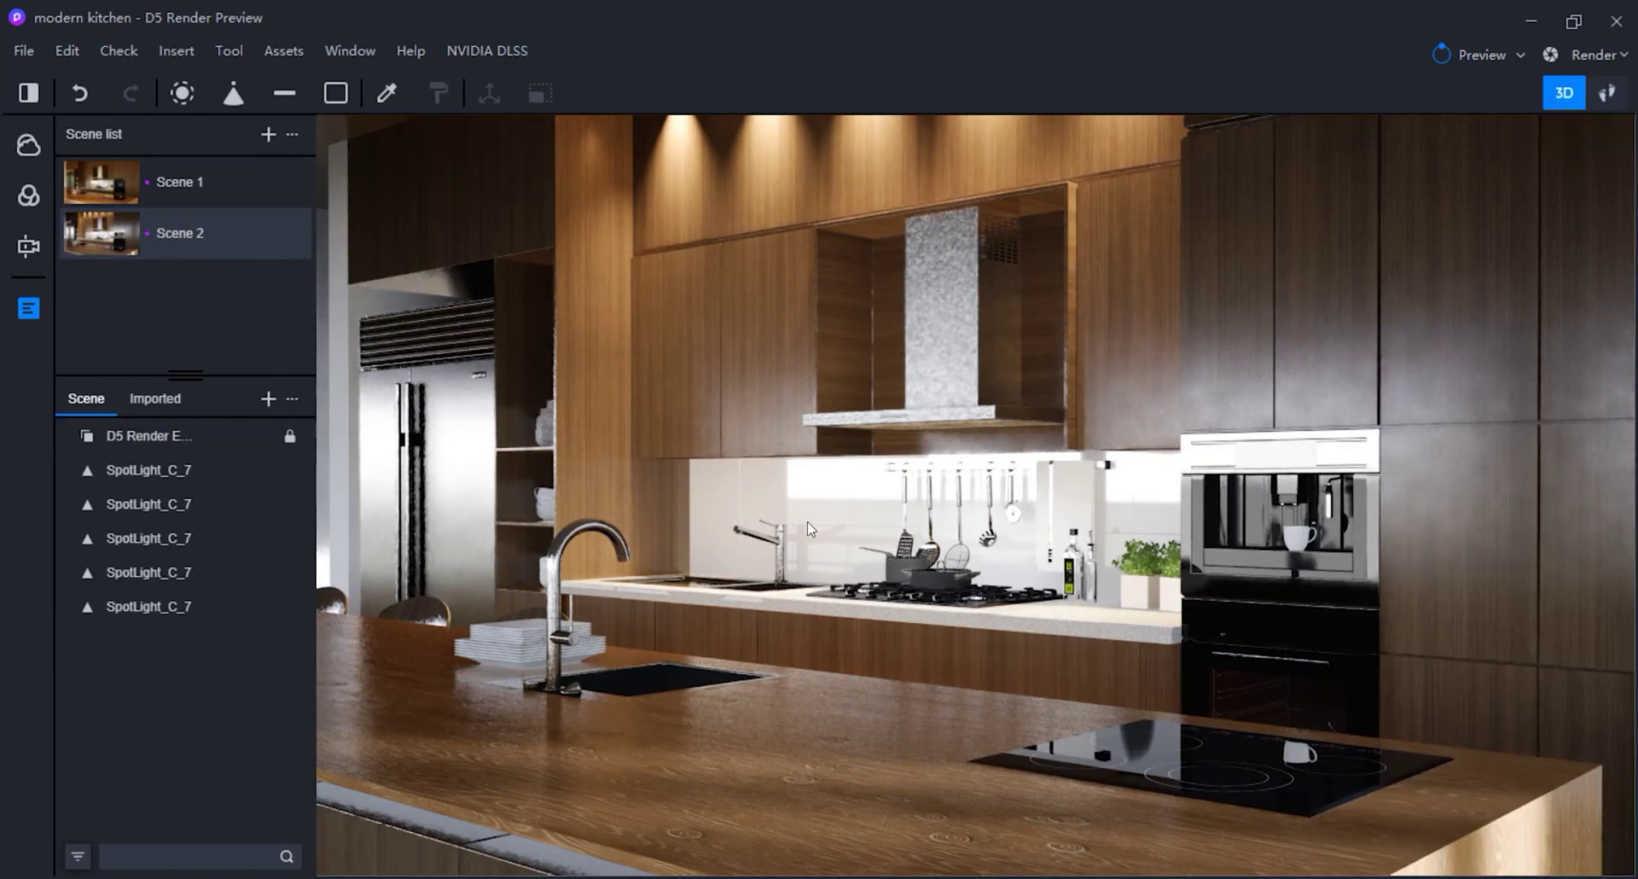
scroll(618, 534, "down", 4)
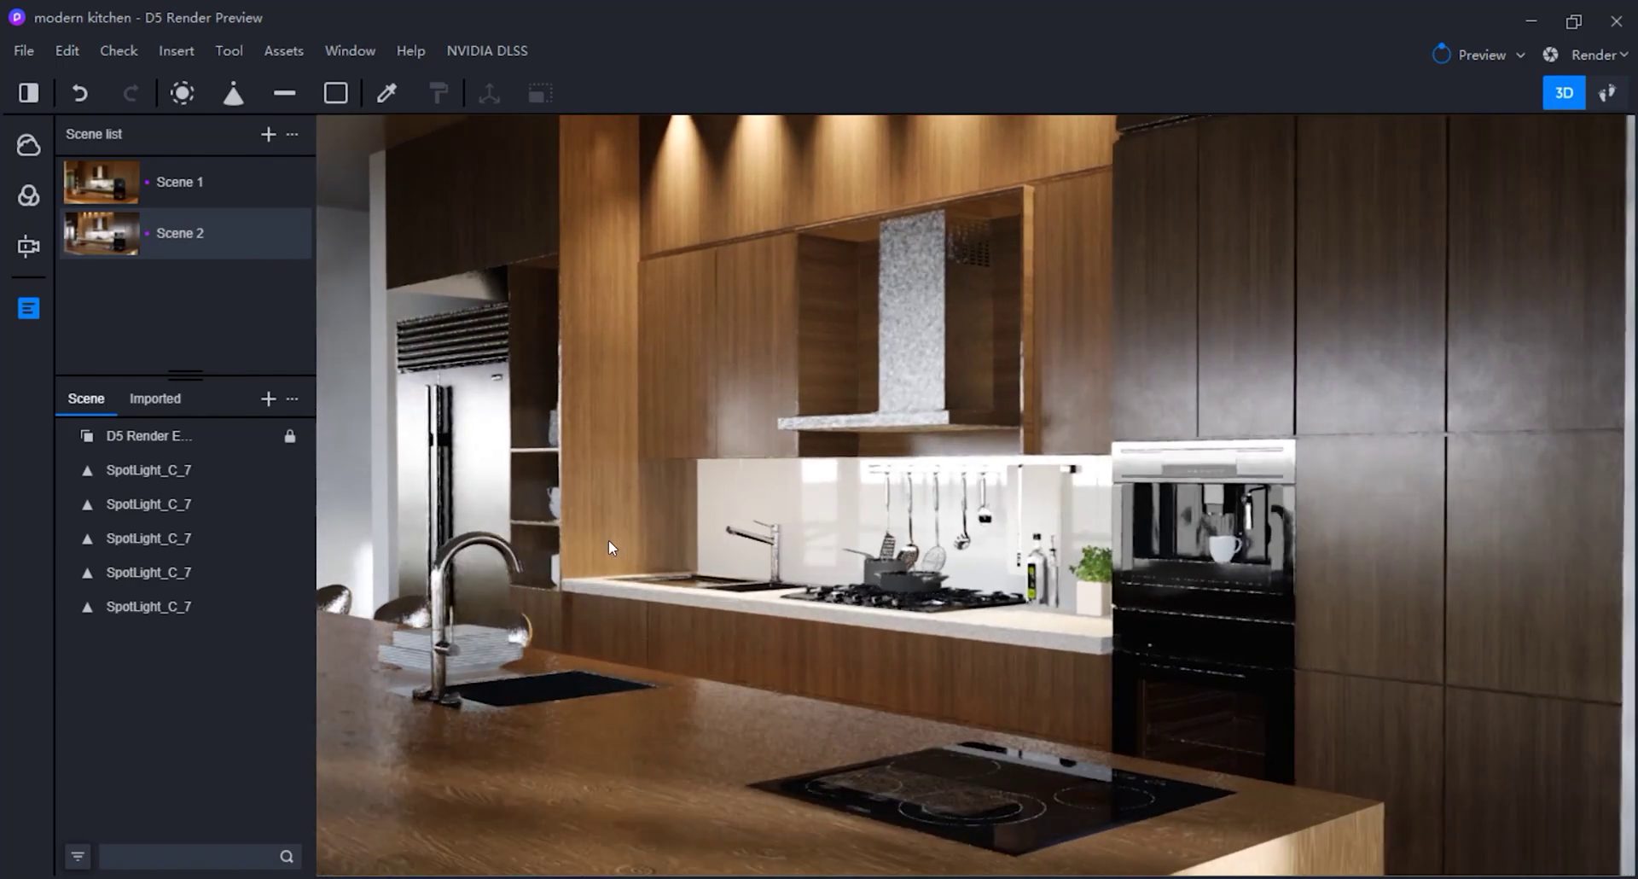
left_click(1605, 93)
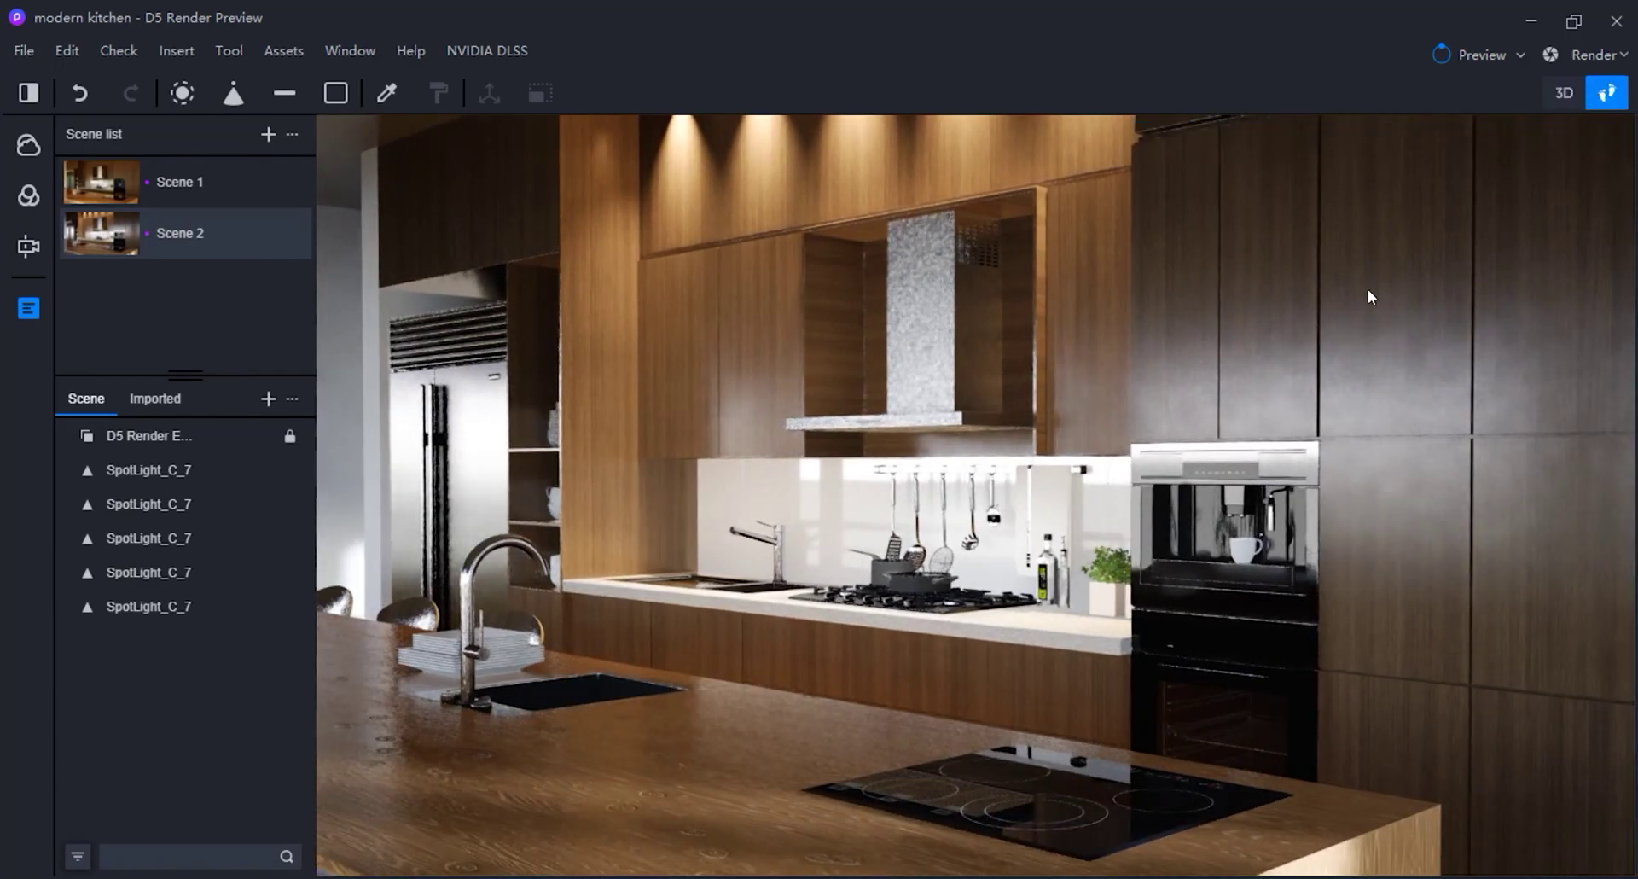
right_click_drag(789, 494, 24, 545)
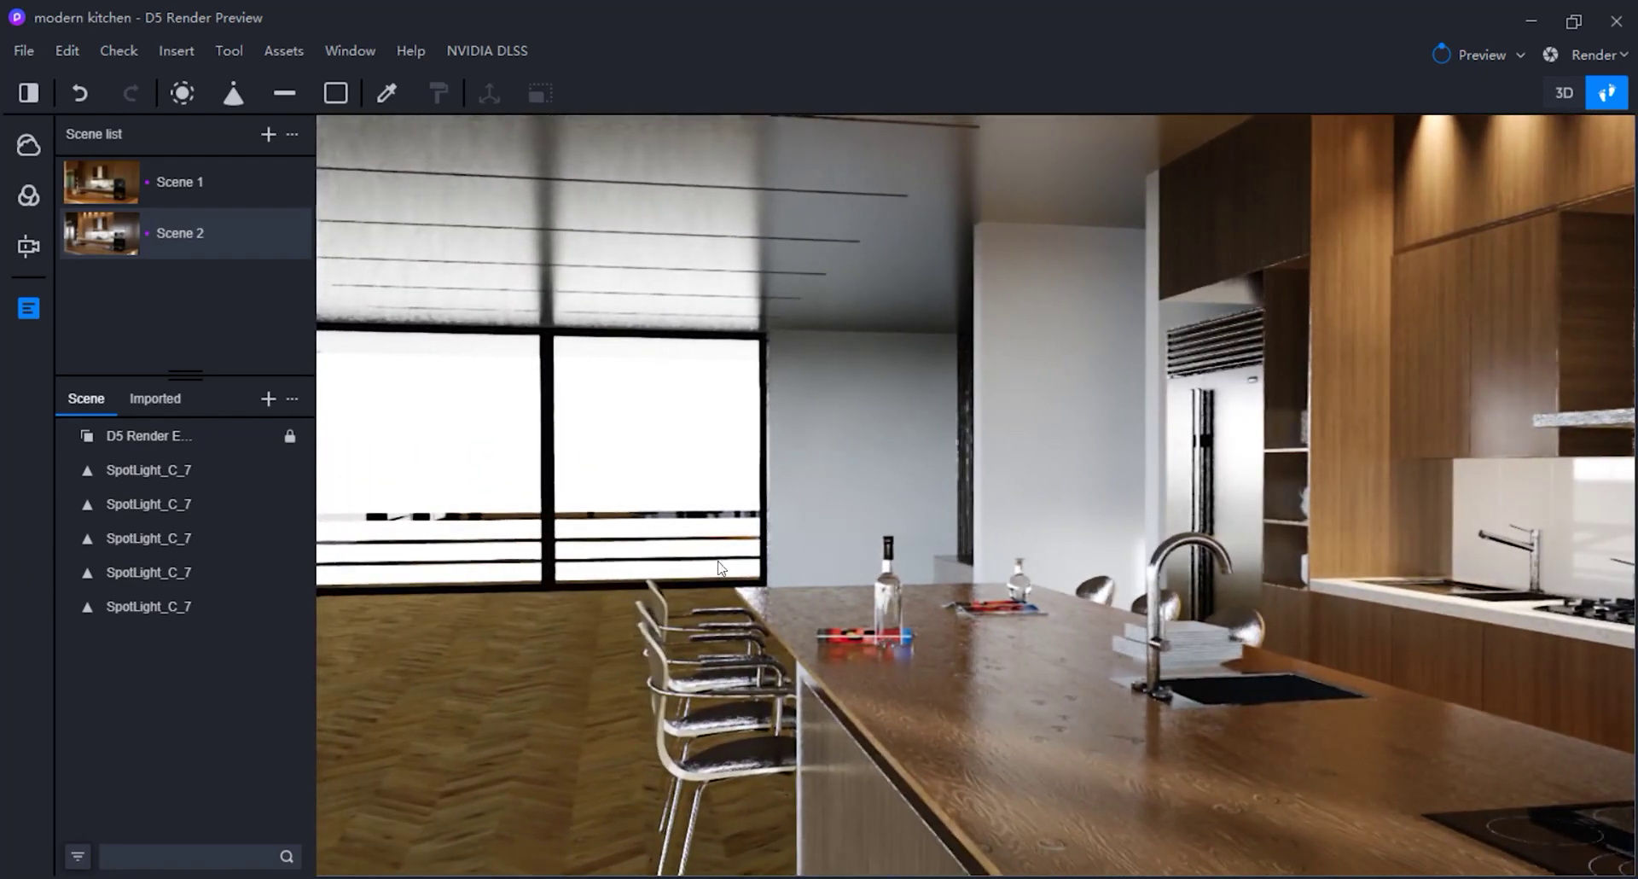
key("w")
right_click_drag(644, 577, 606, 574)
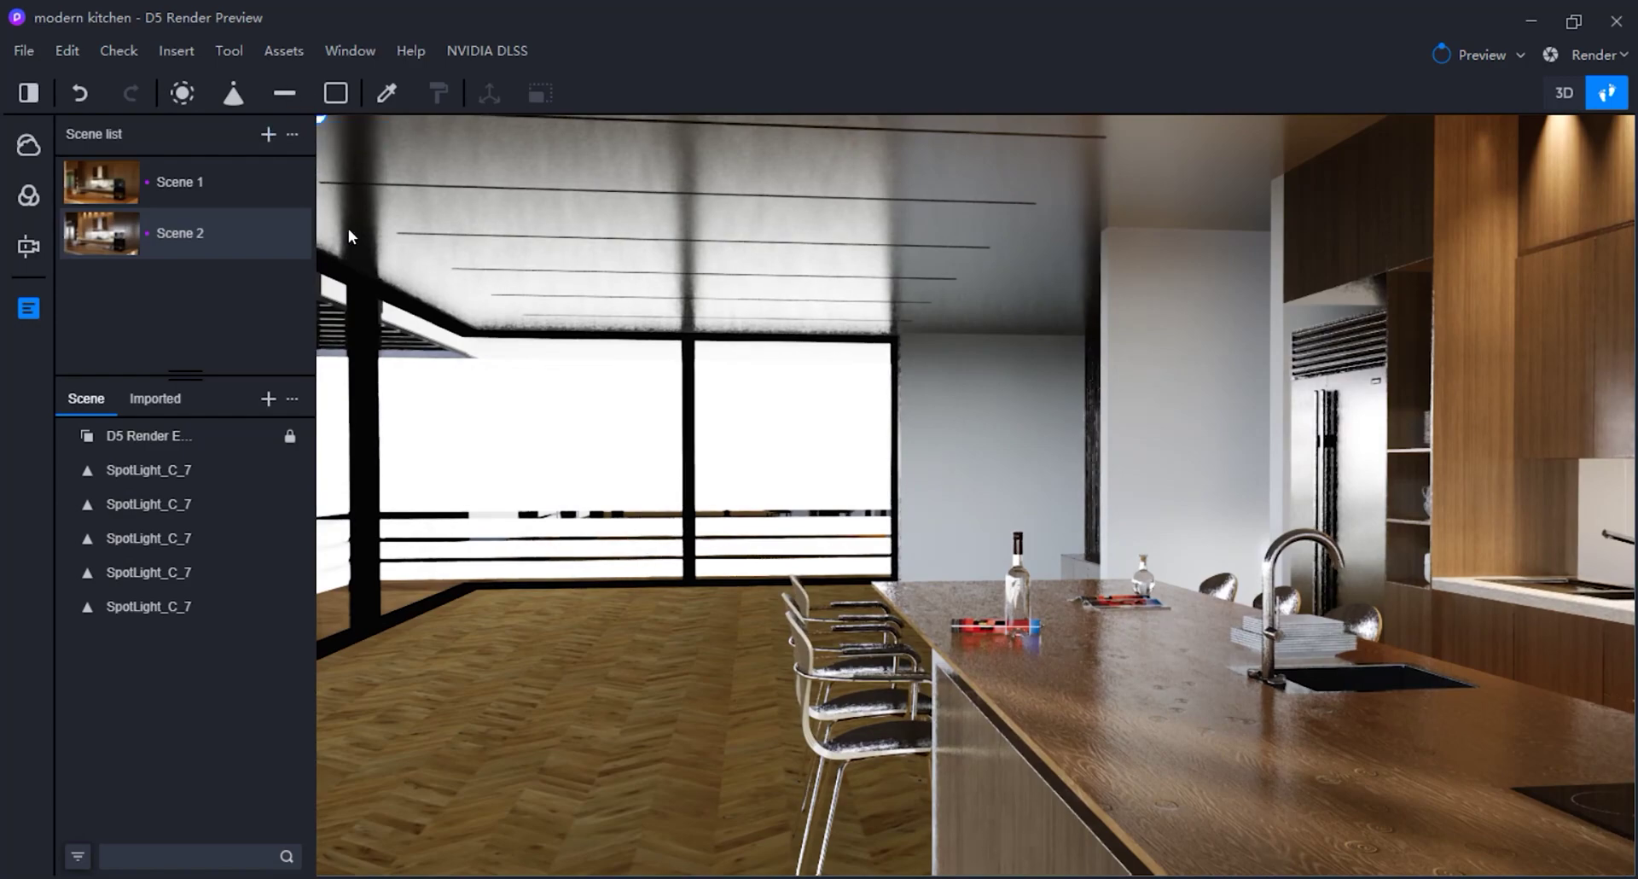
left_click(594, 698)
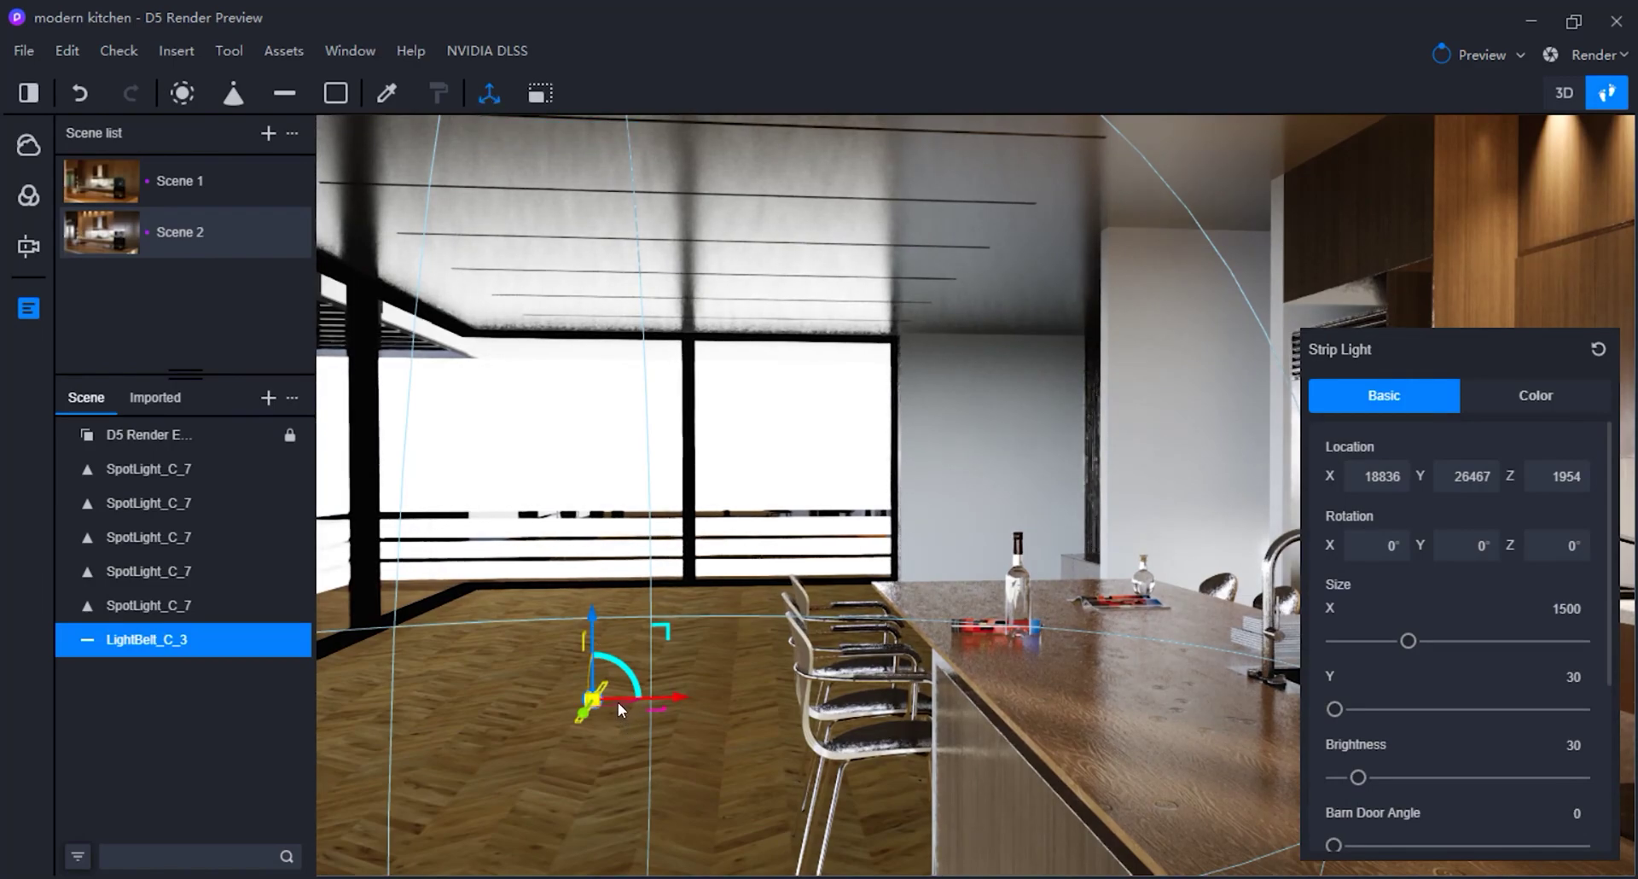
left_click_drag(618, 701, 358, 729)
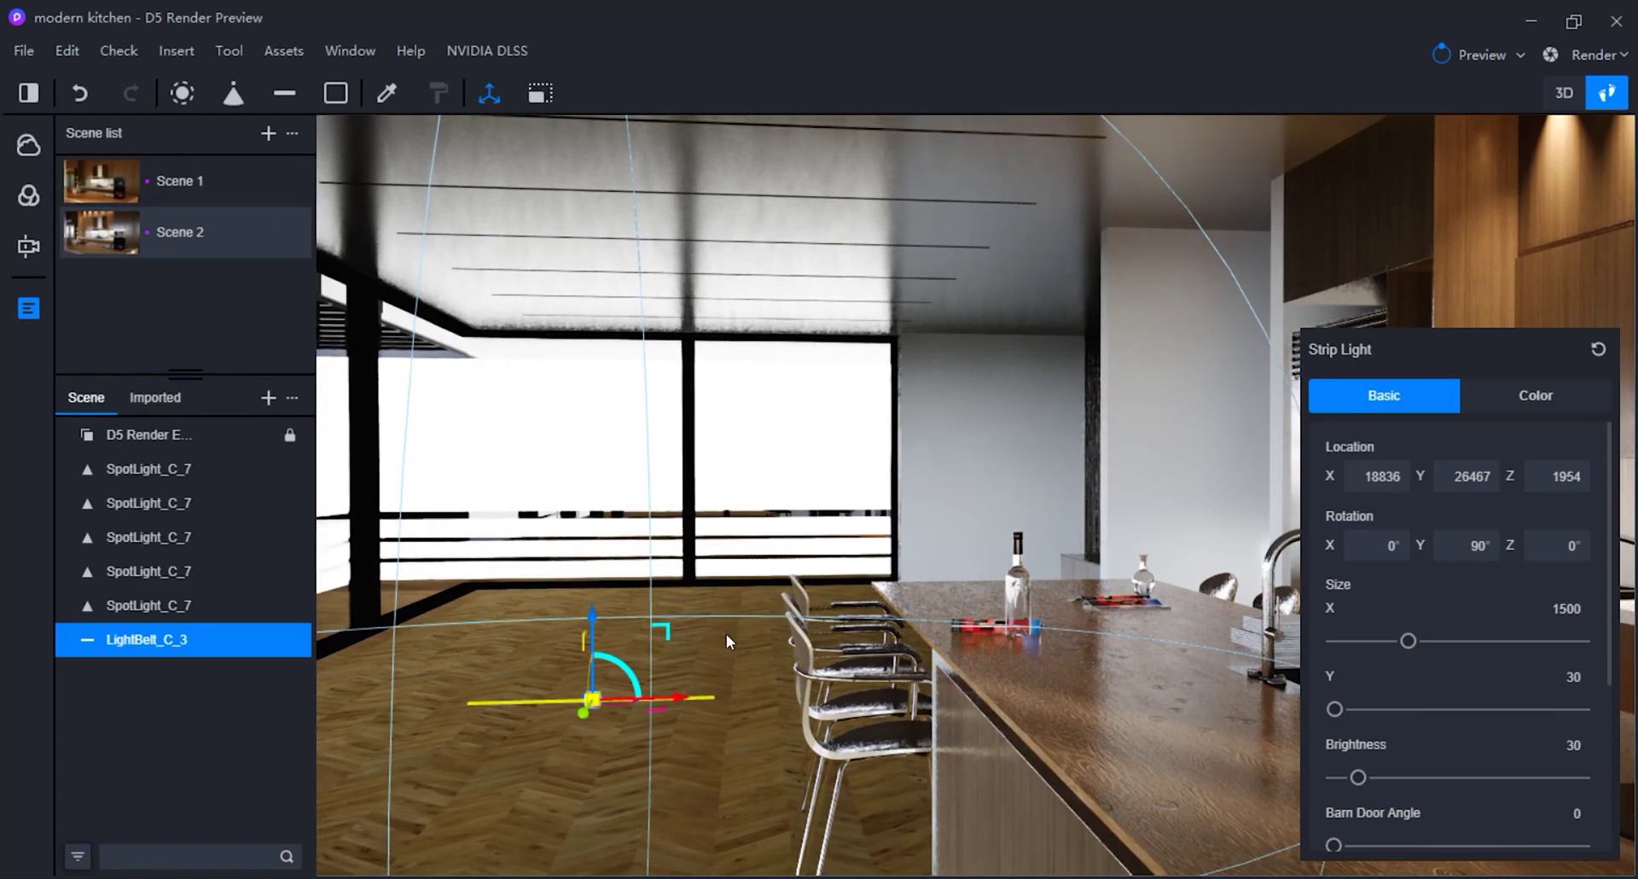
Stretch the strip light along its length to an X size of about 3617.
left_click(540, 93)
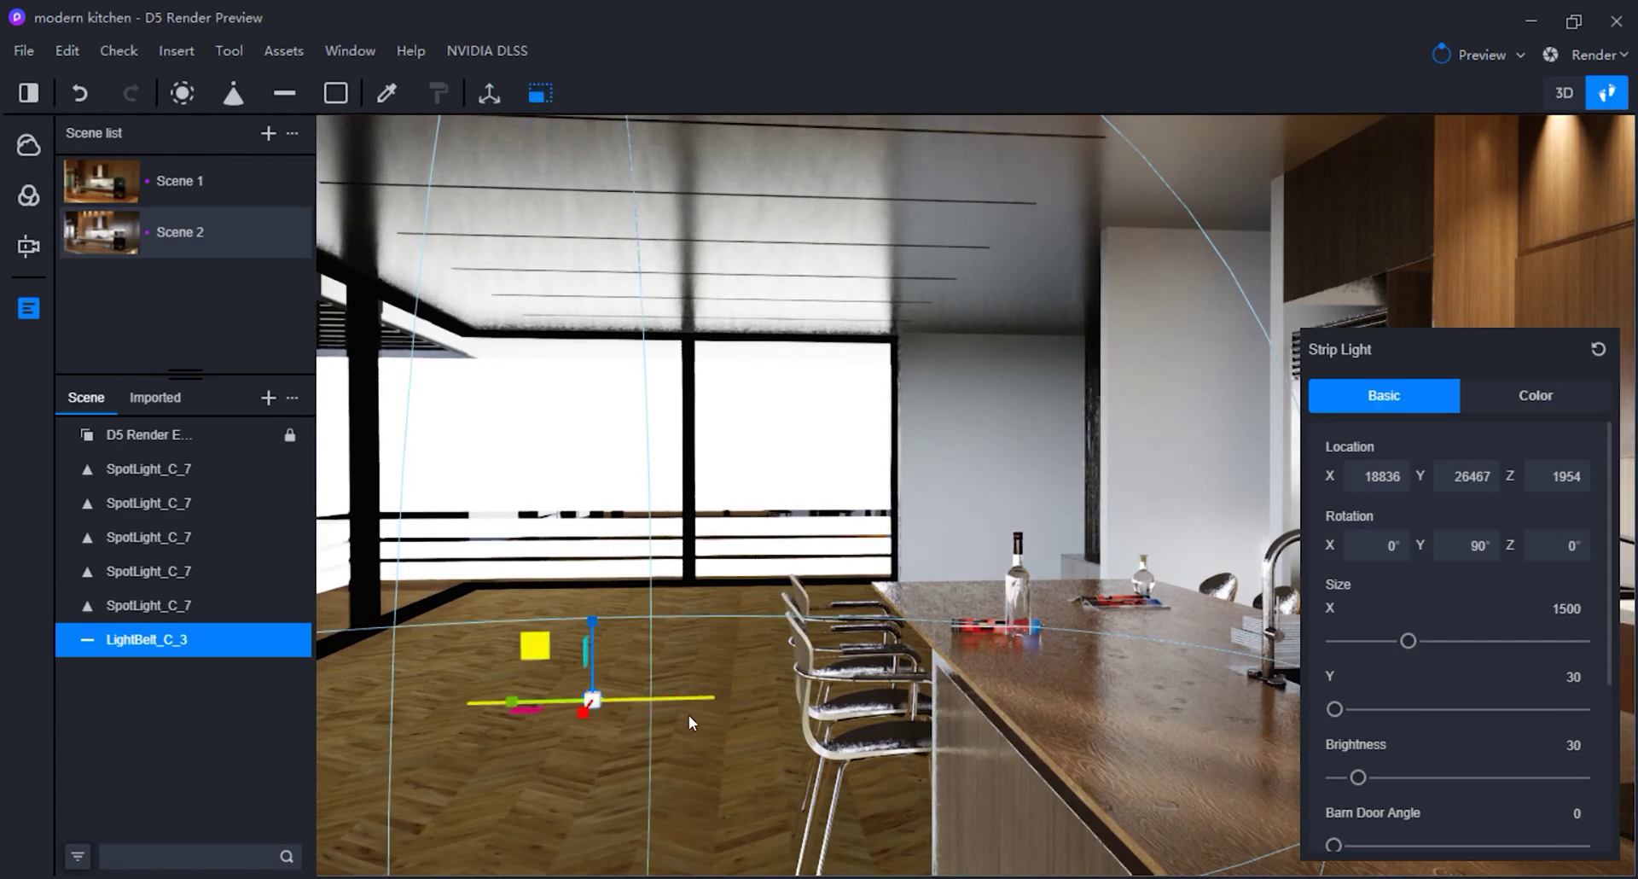
left_click_drag(515, 696, 315, 705)
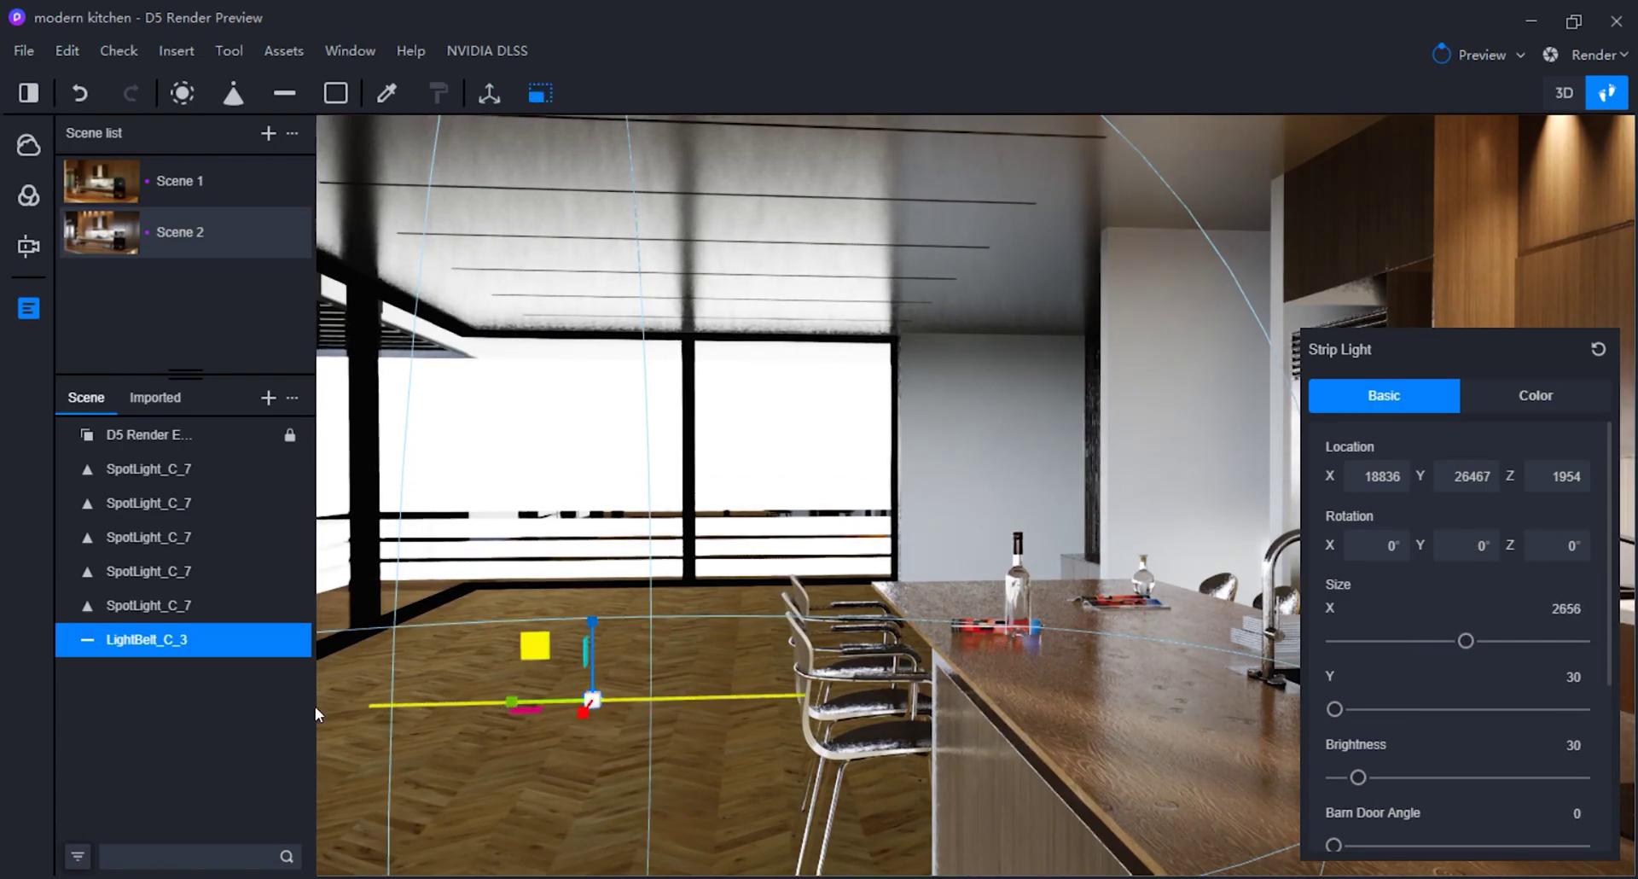
right_click_drag(607, 720, 691, 732)
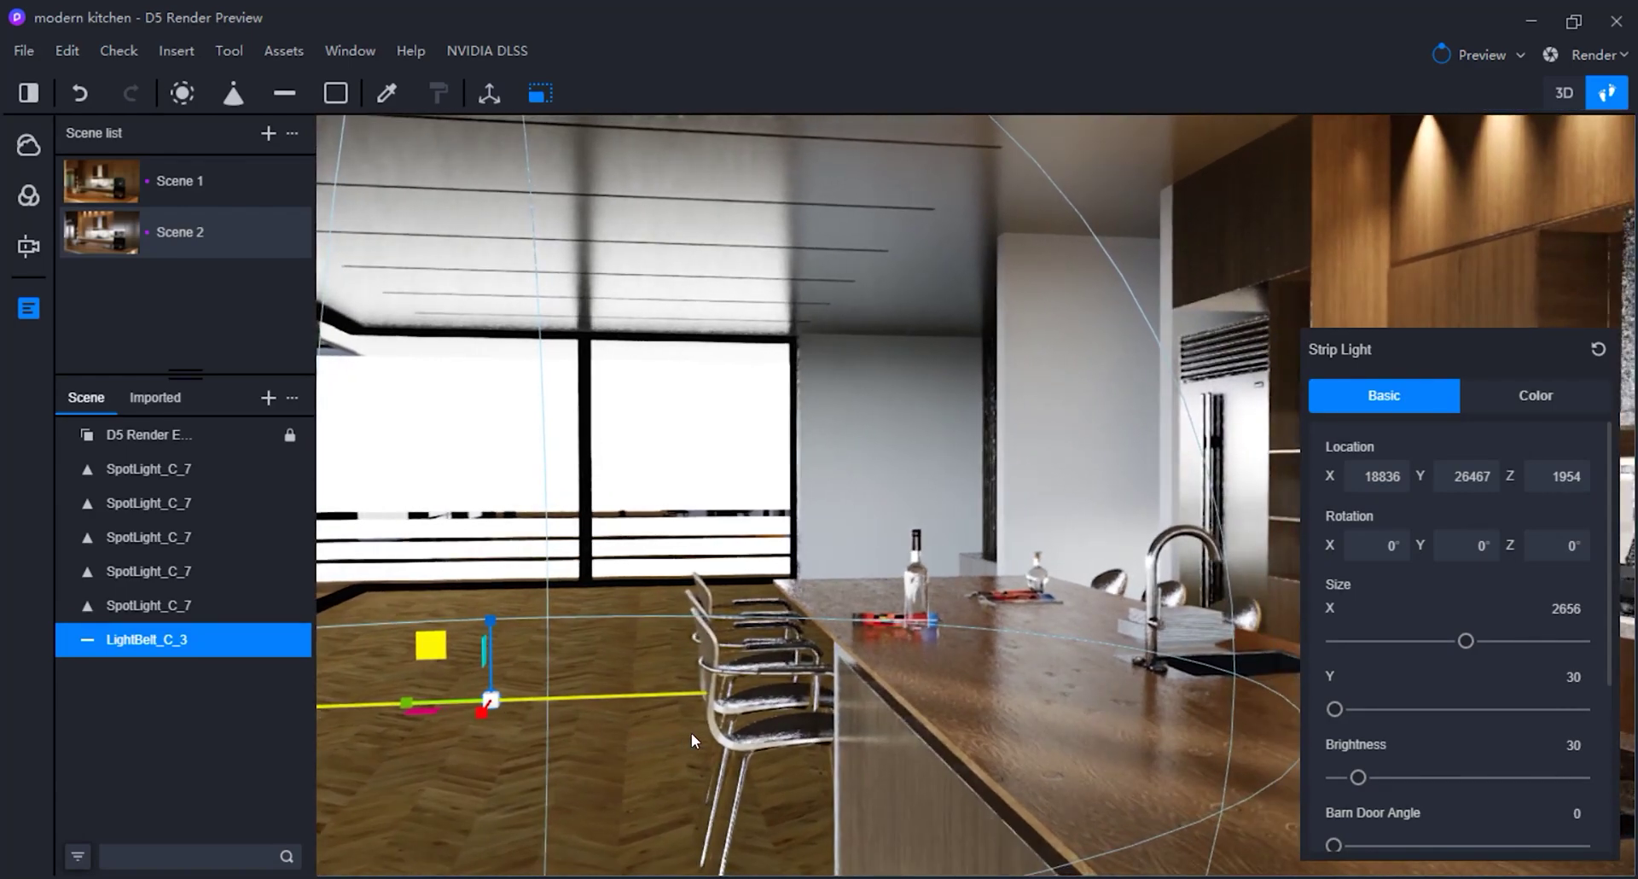
middle_click_drag(691, 732, 756, 734)
left_click_drag(701, 701, 539, 709)
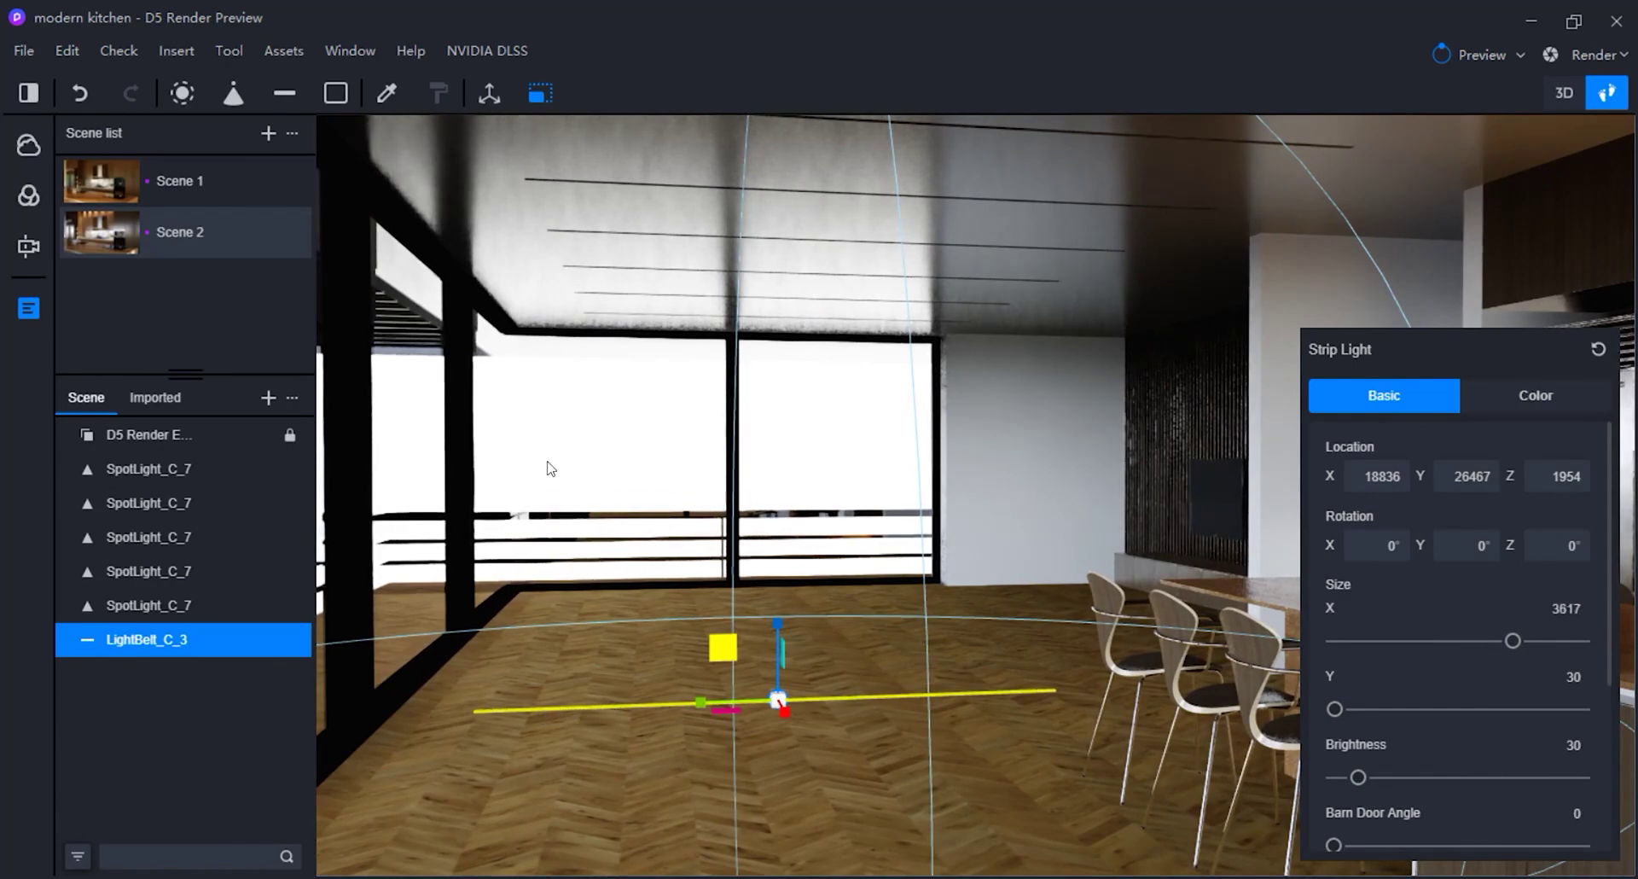
Move the strip light to about X 19209, Y 22892, Z 1732 and lengthen it to an X size of about 4455.
left_click(490, 91)
left_click_drag(692, 699, 761, 703)
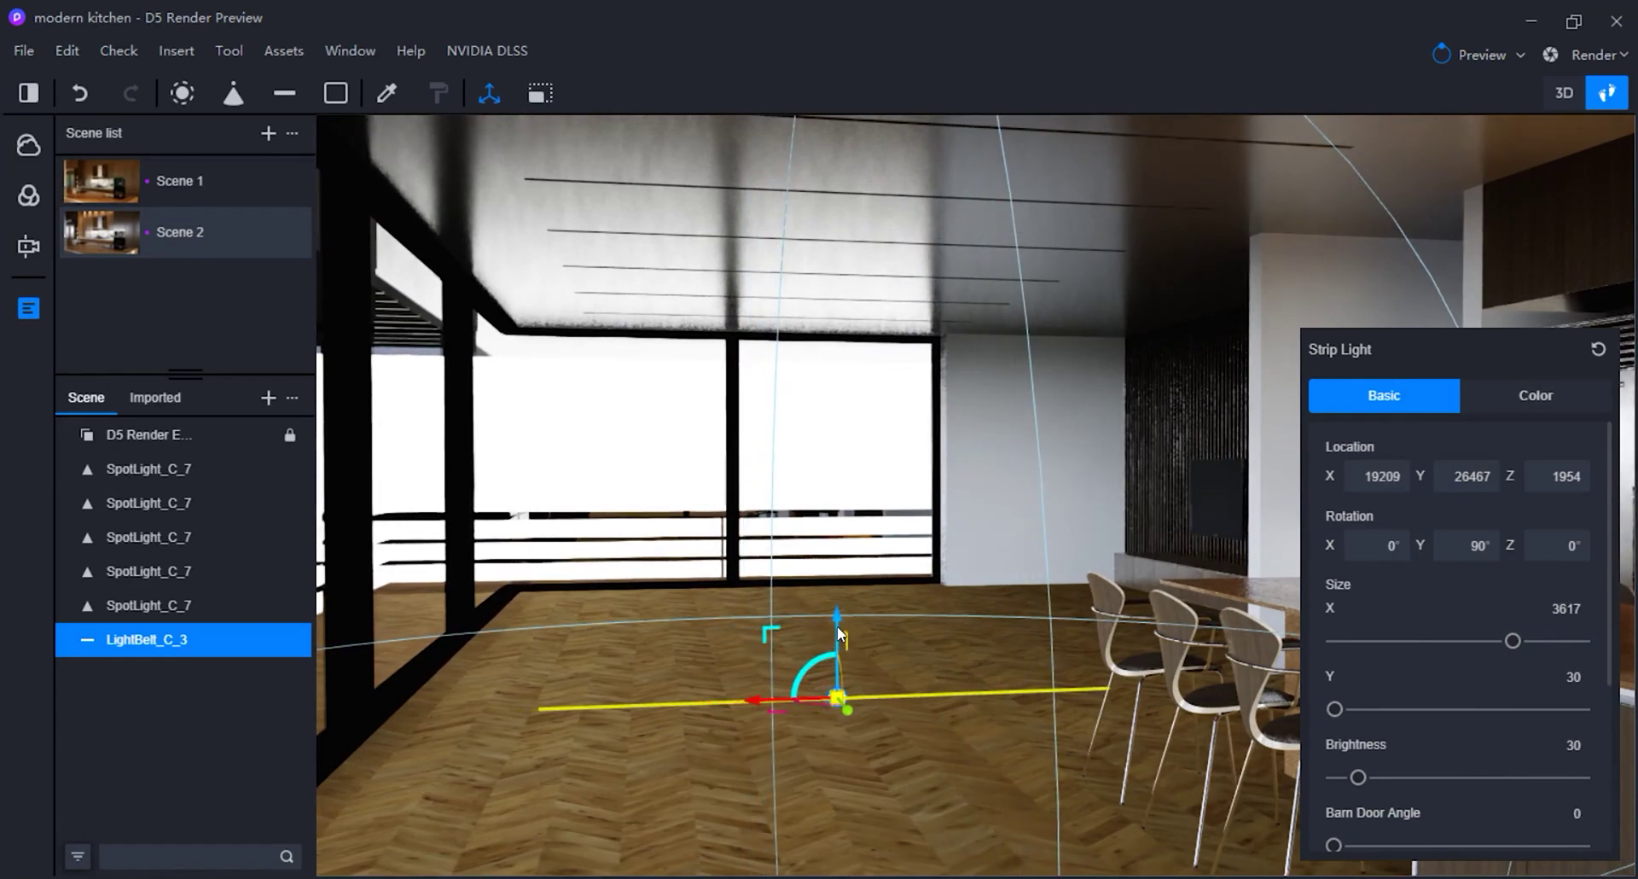
left_click_drag(836, 623, 781, 554)
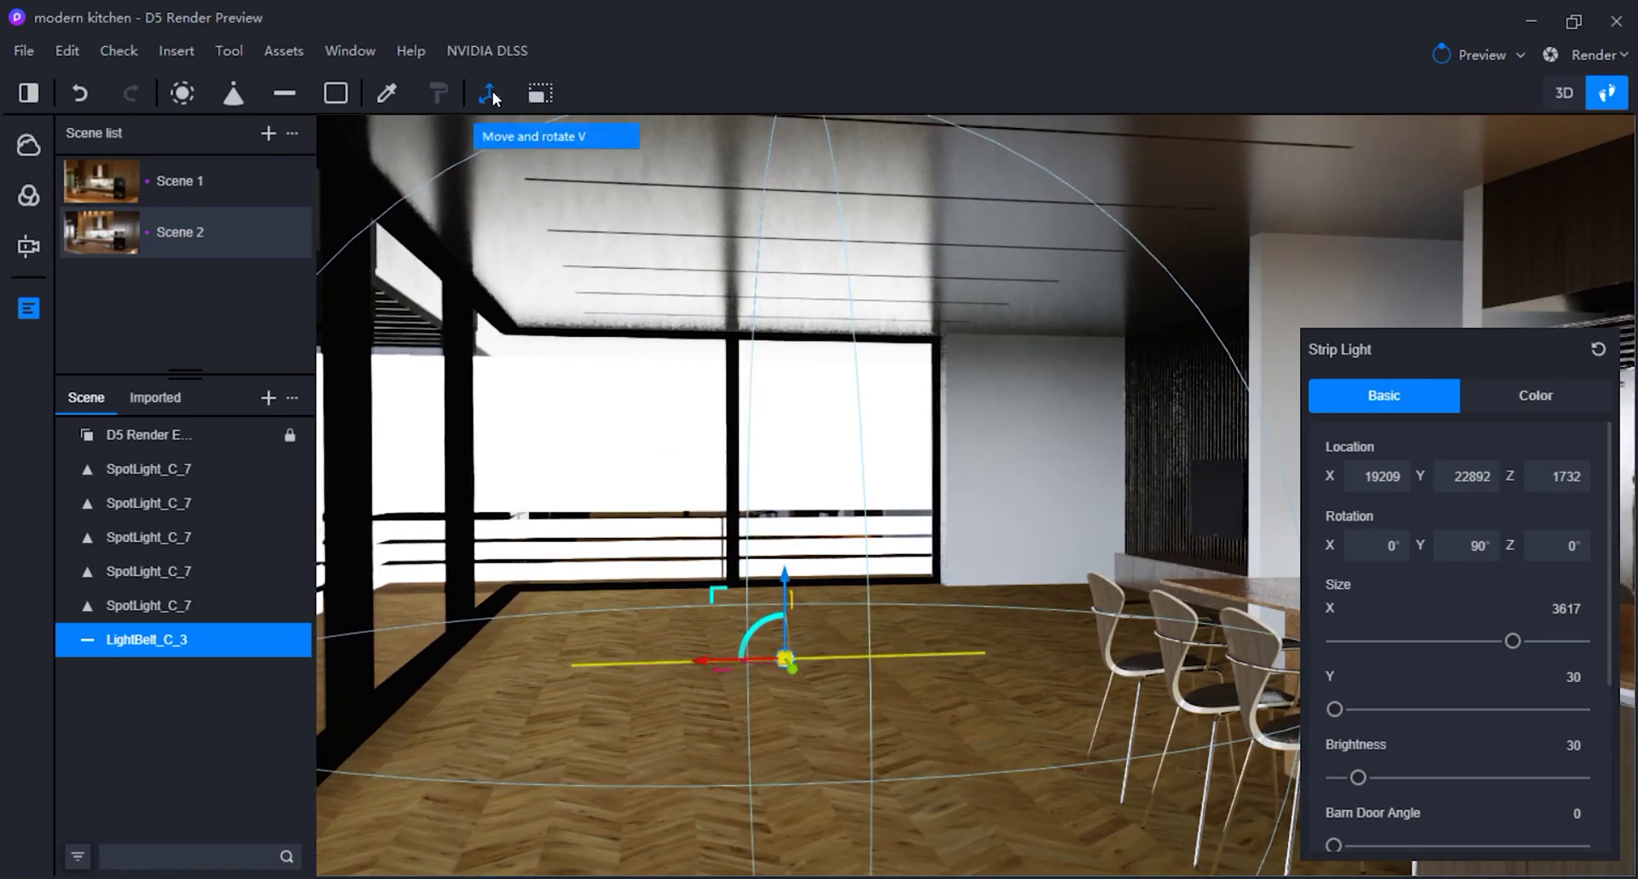
left_click(540, 93)
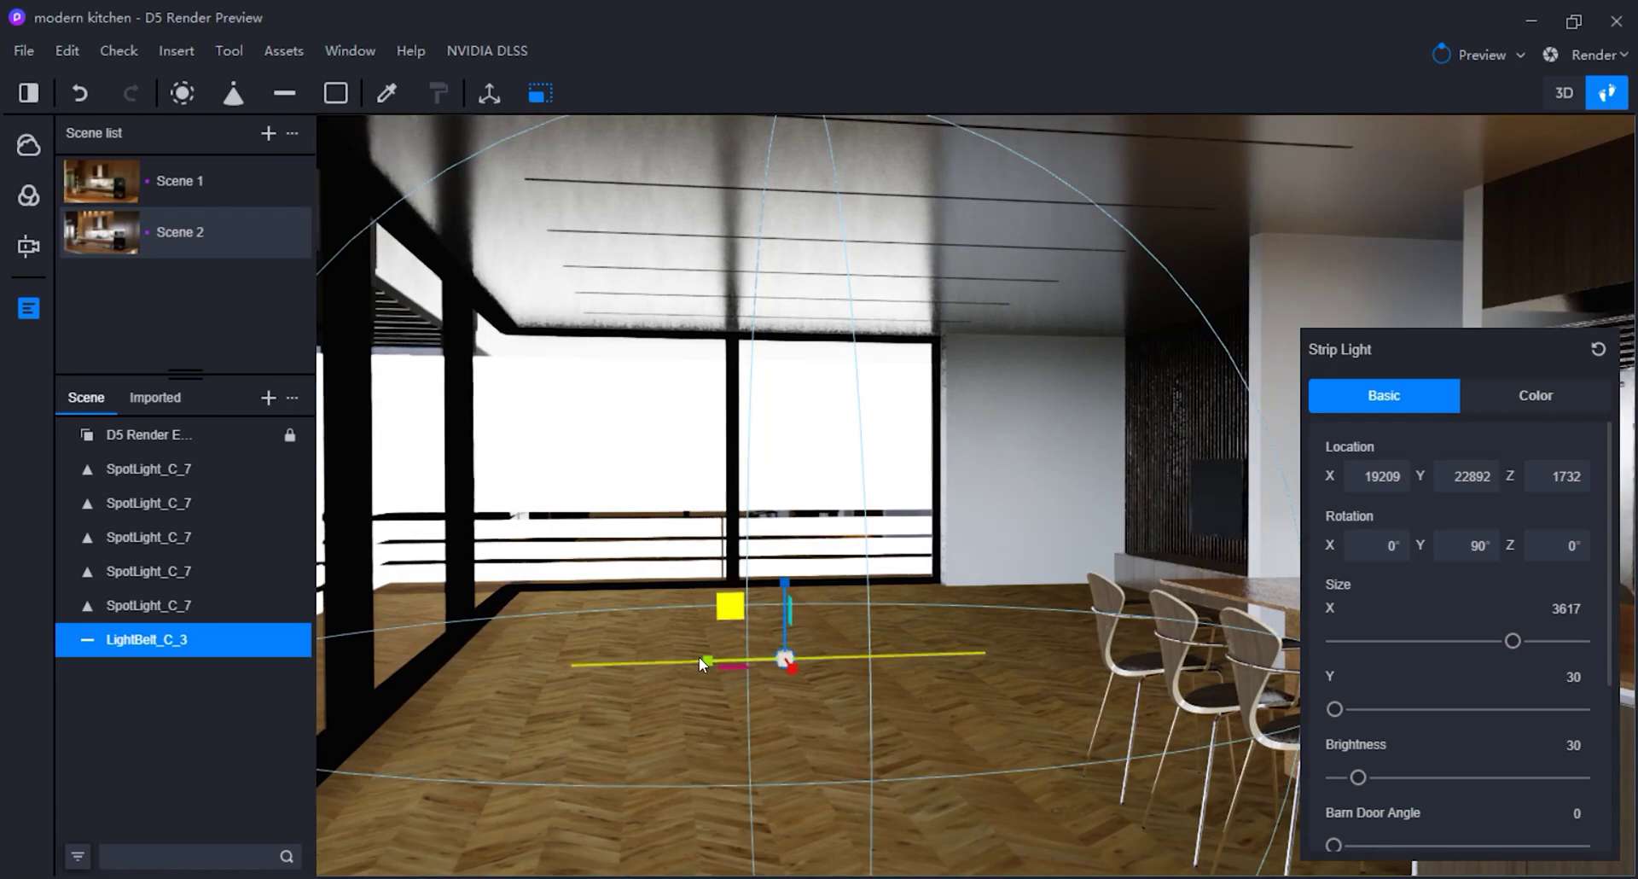
left_click_drag(700, 657, 610, 672)
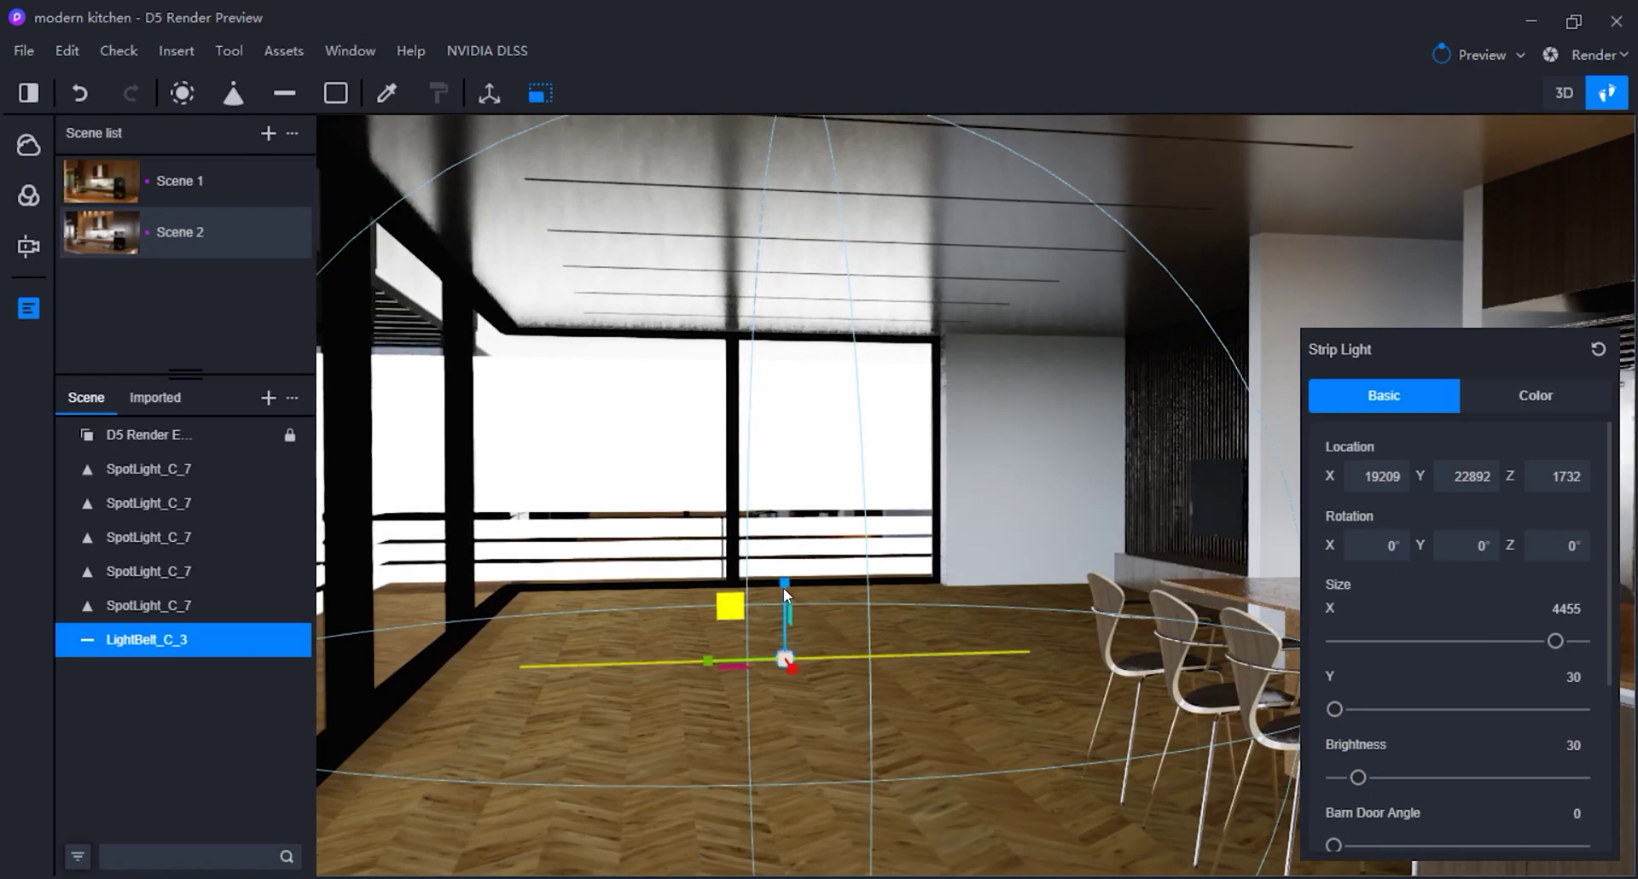
Raise the strip light toward the ceiling to about Z 3823 and shift it along the room to about Y 26184.
left_click(488, 93)
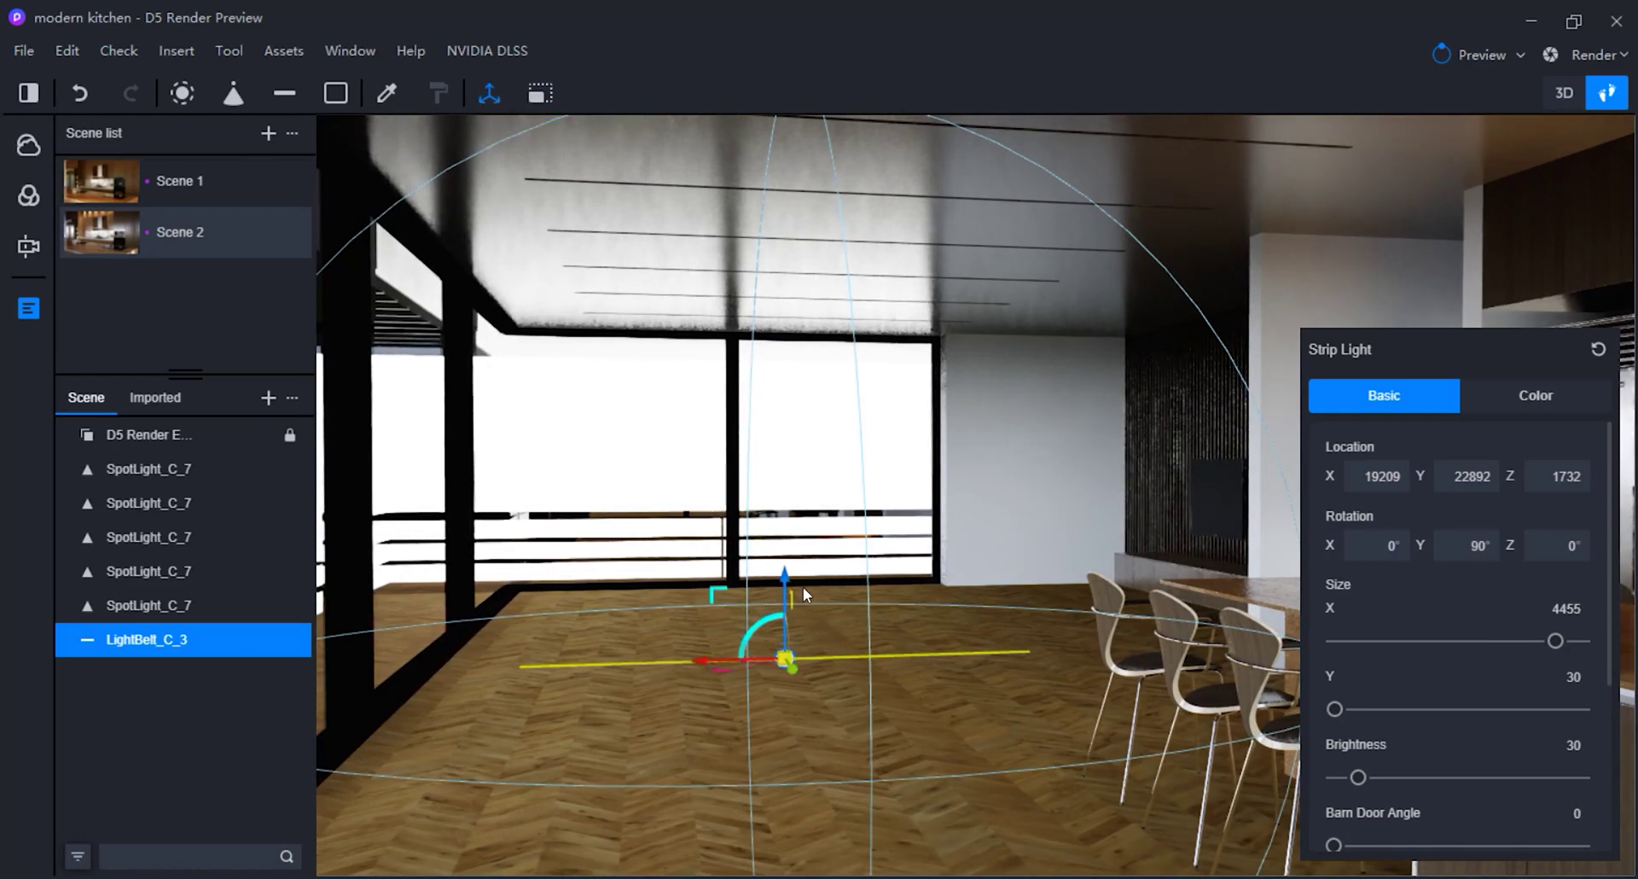
left_click_drag(786, 580, 807, 344)
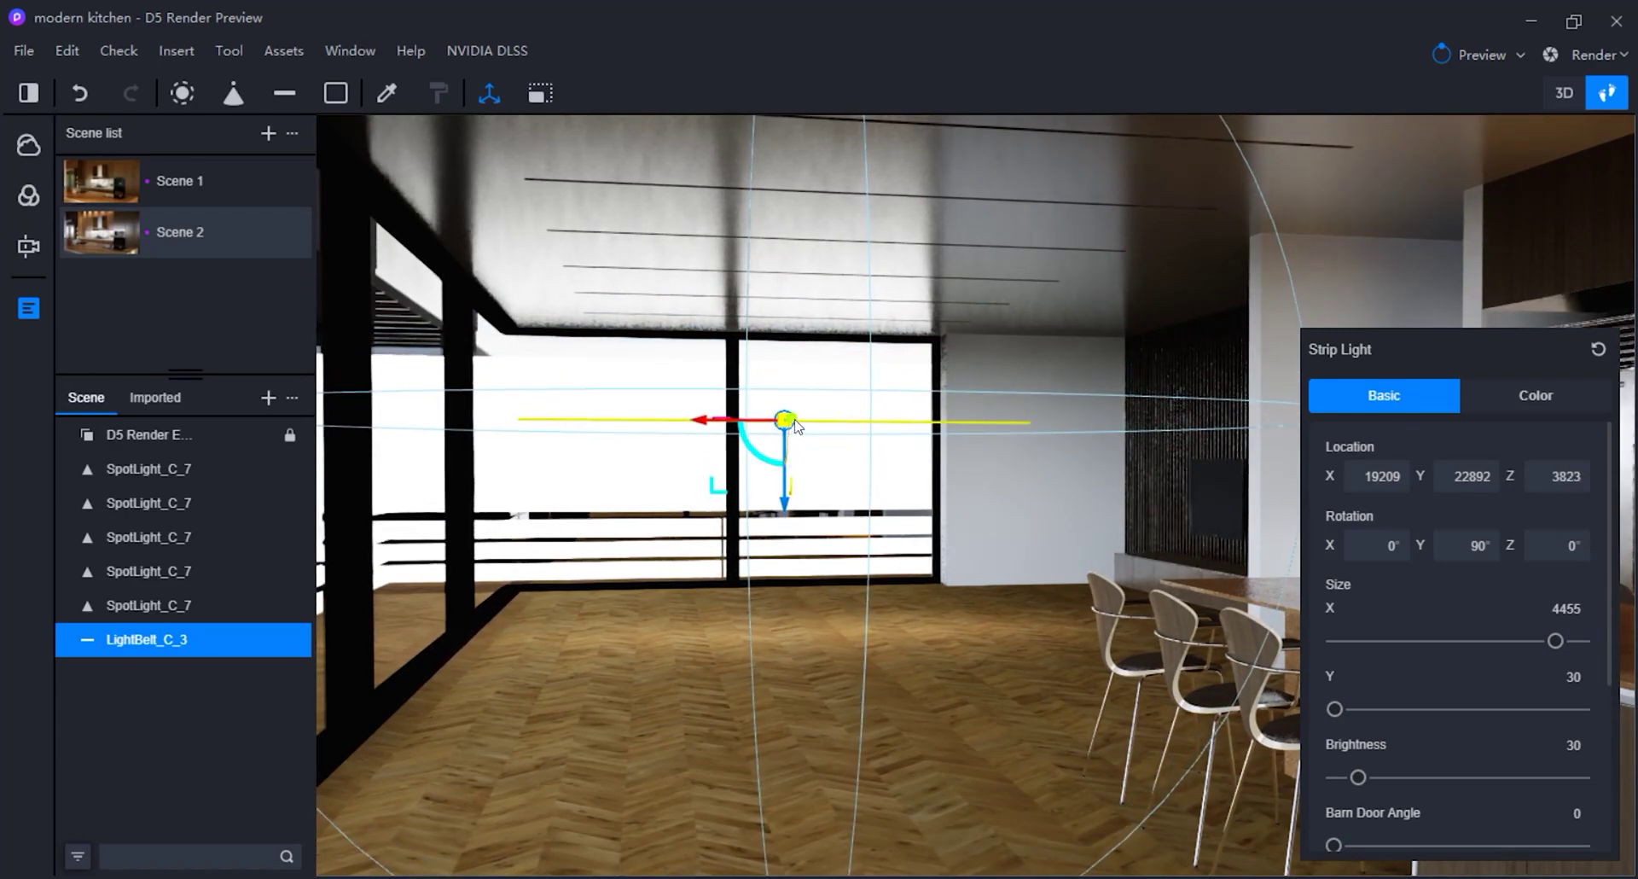
left_click_drag(786, 419, 856, 394)
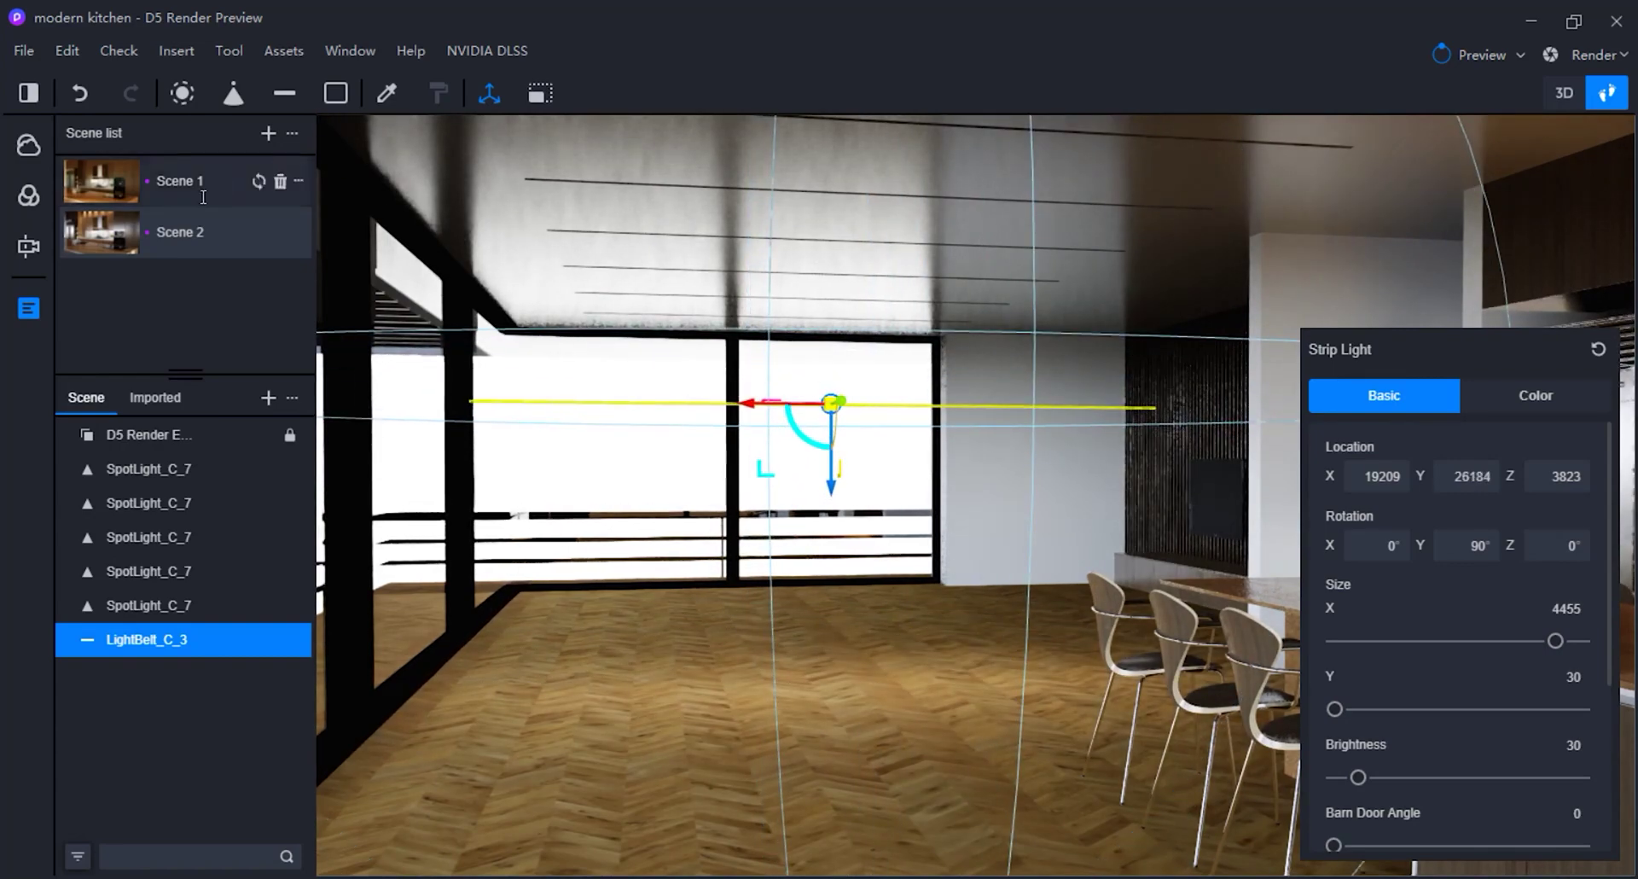
In the Top wireframe view, move the strip light to about X 19735, Y 37994 and duplicate it in a row along the room to about Y 19769.
left_click(31, 248)
left_click(203, 170)
left_click(158, 268)
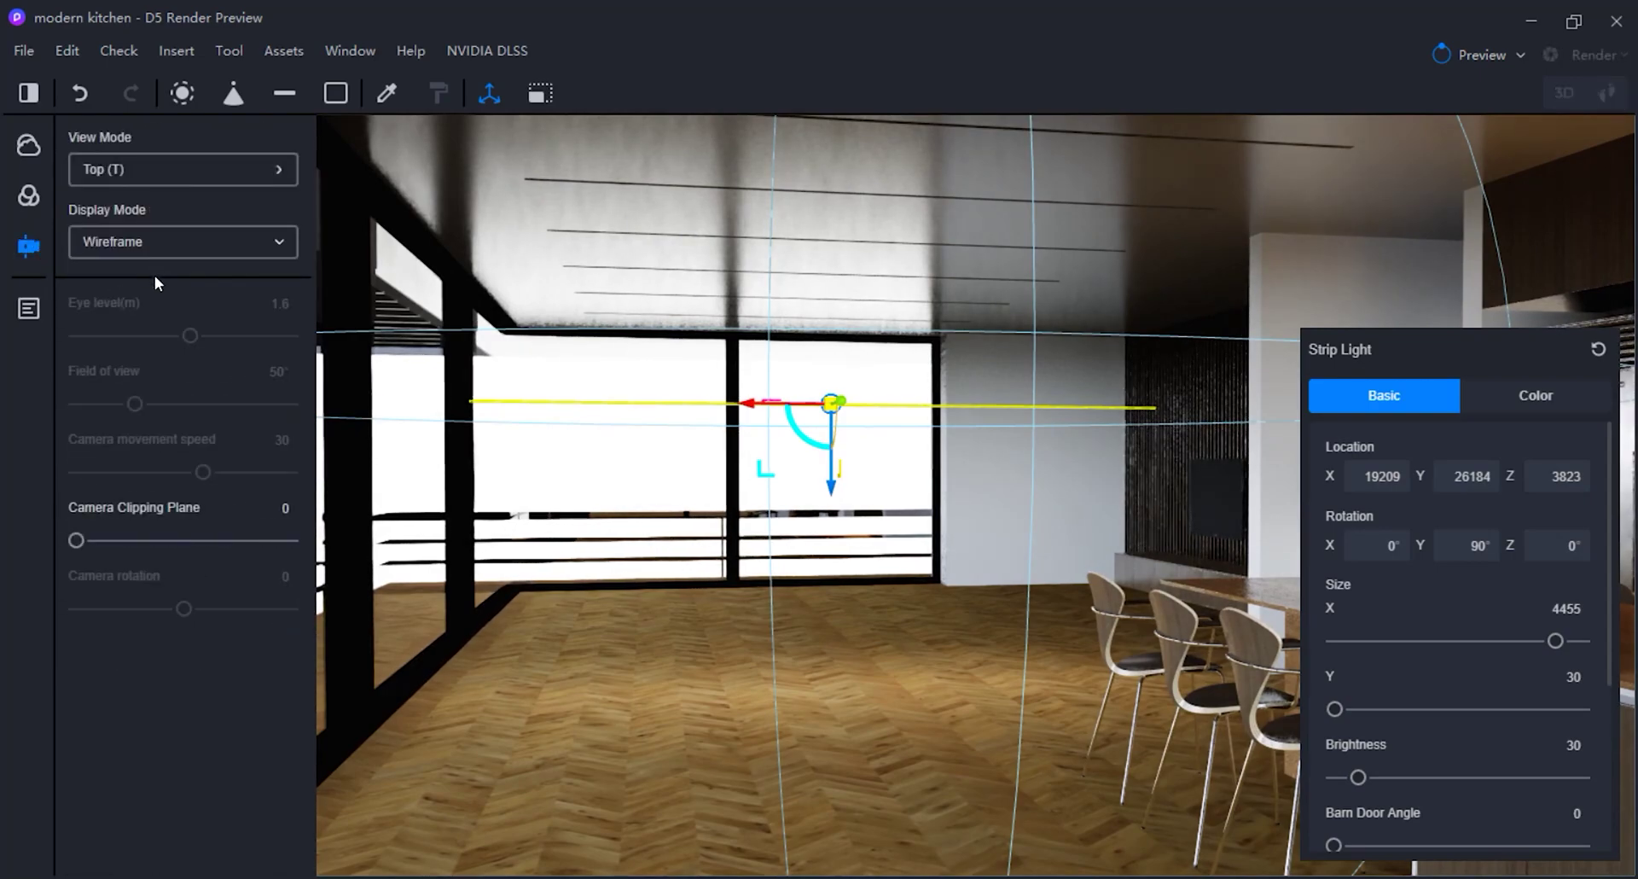
right_click_drag(612, 569, 1065, 570)
middle_click_drag(1064, 570, 1026, 574)
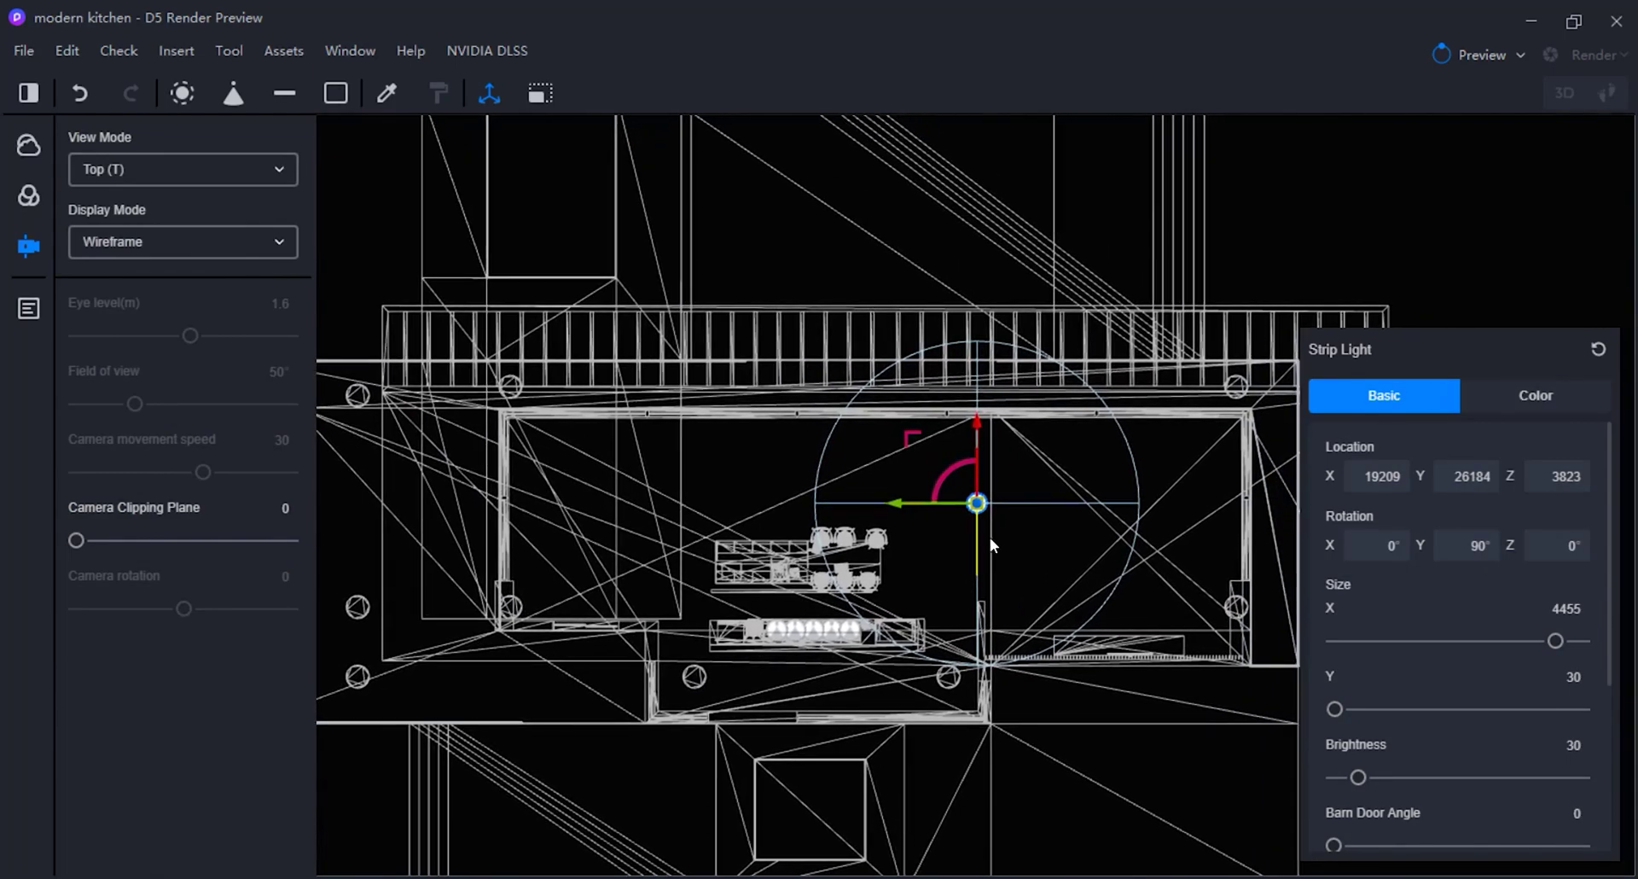
left_click_drag(931, 509, 529, 529)
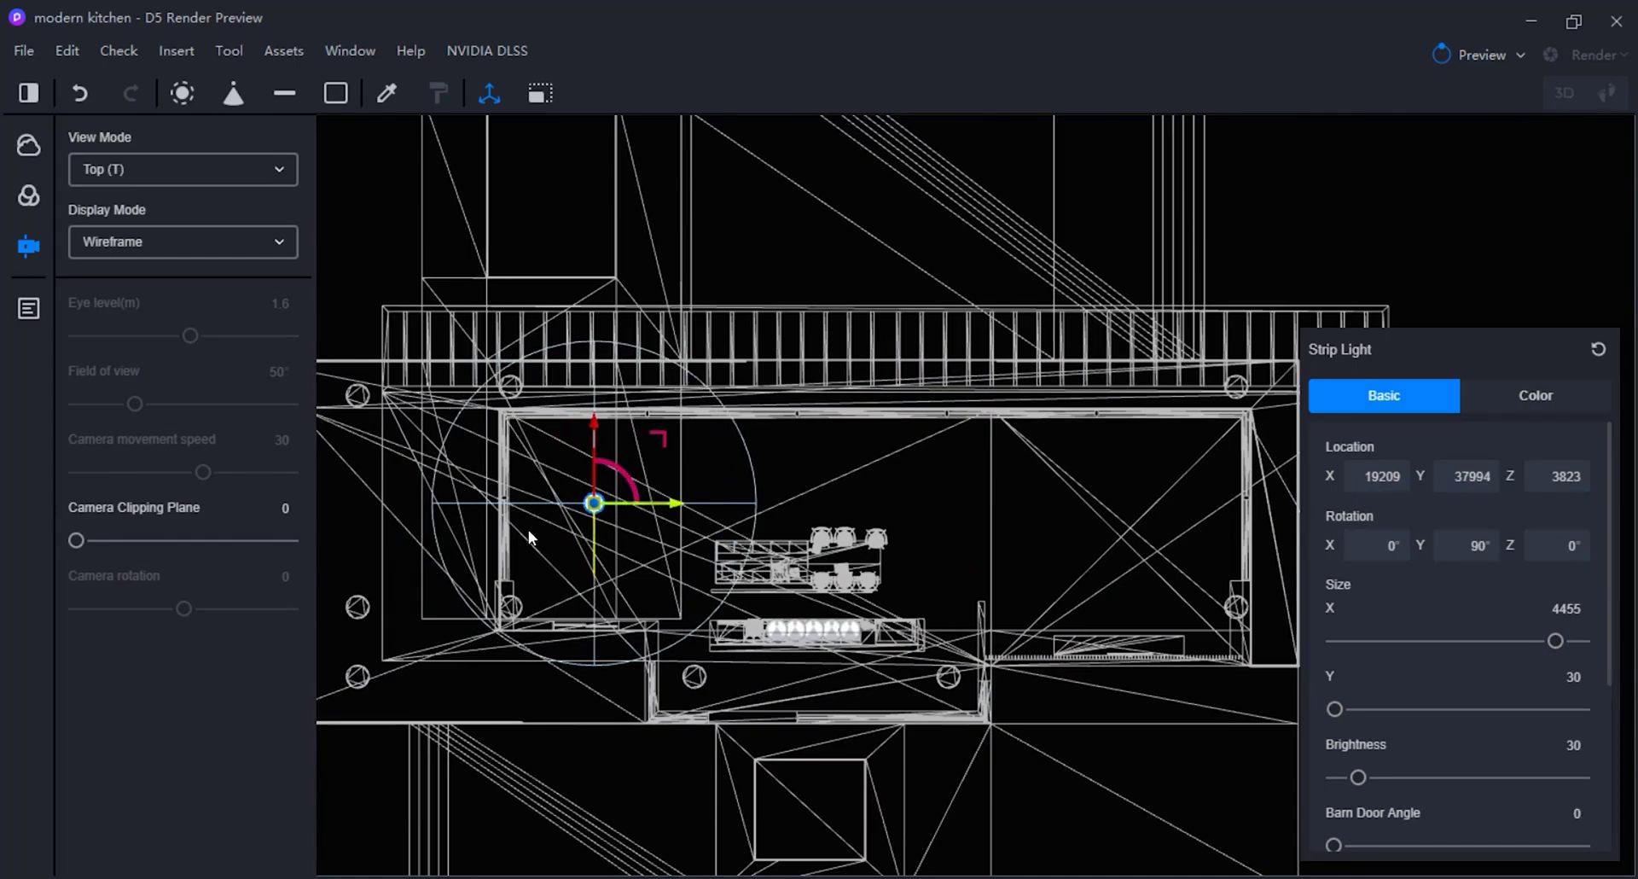
left_click_drag(592, 428, 598, 452)
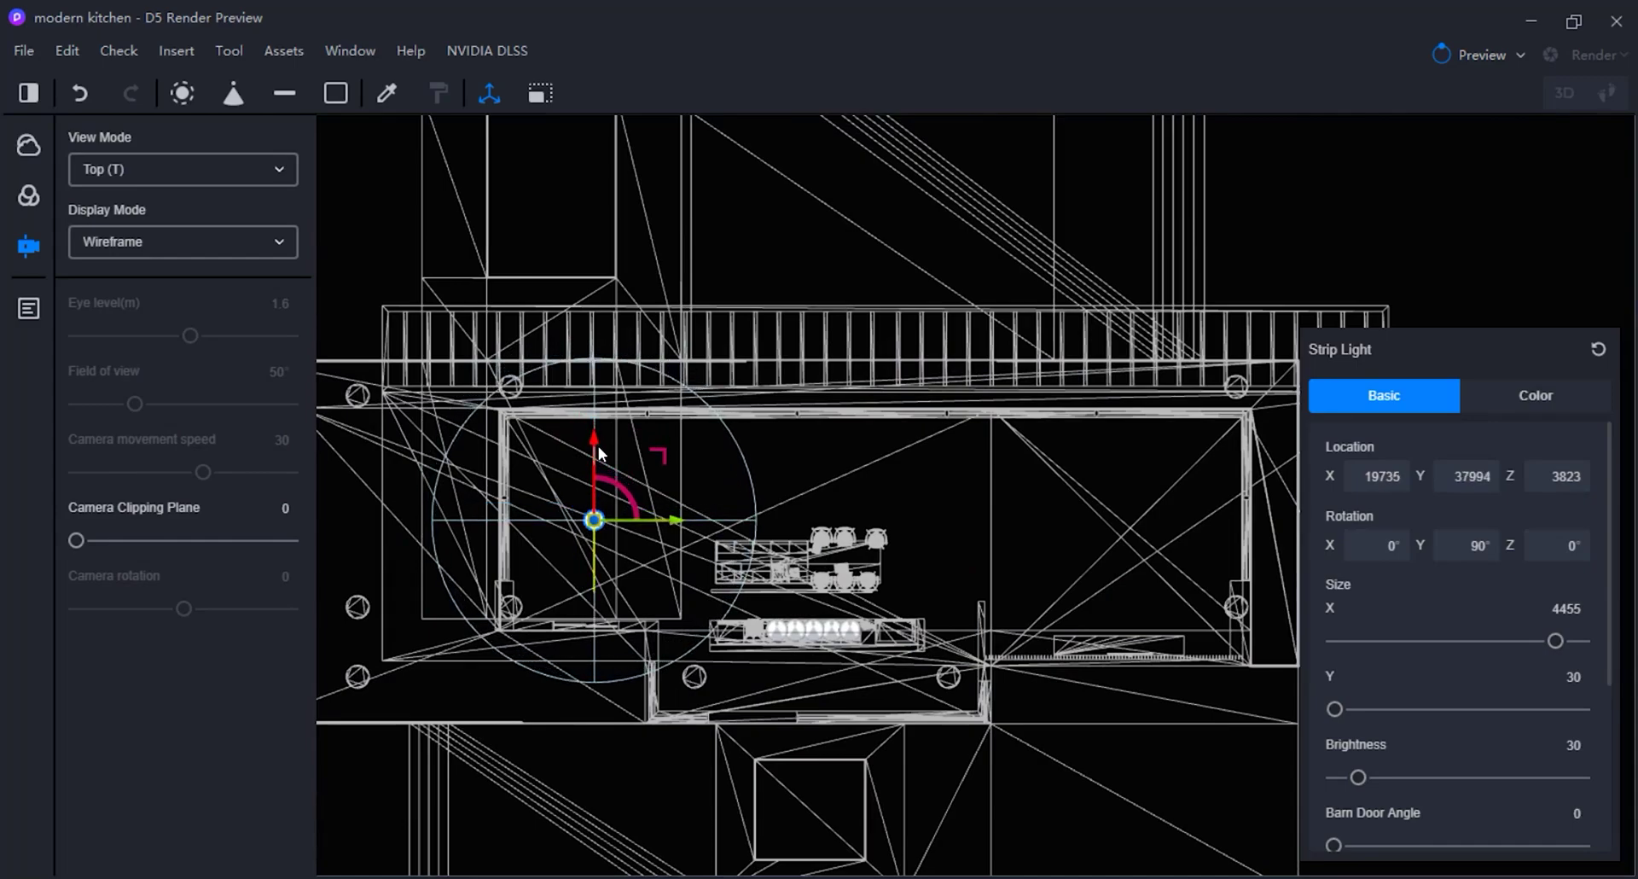
left_click_drag(663, 519, 1102, 527)
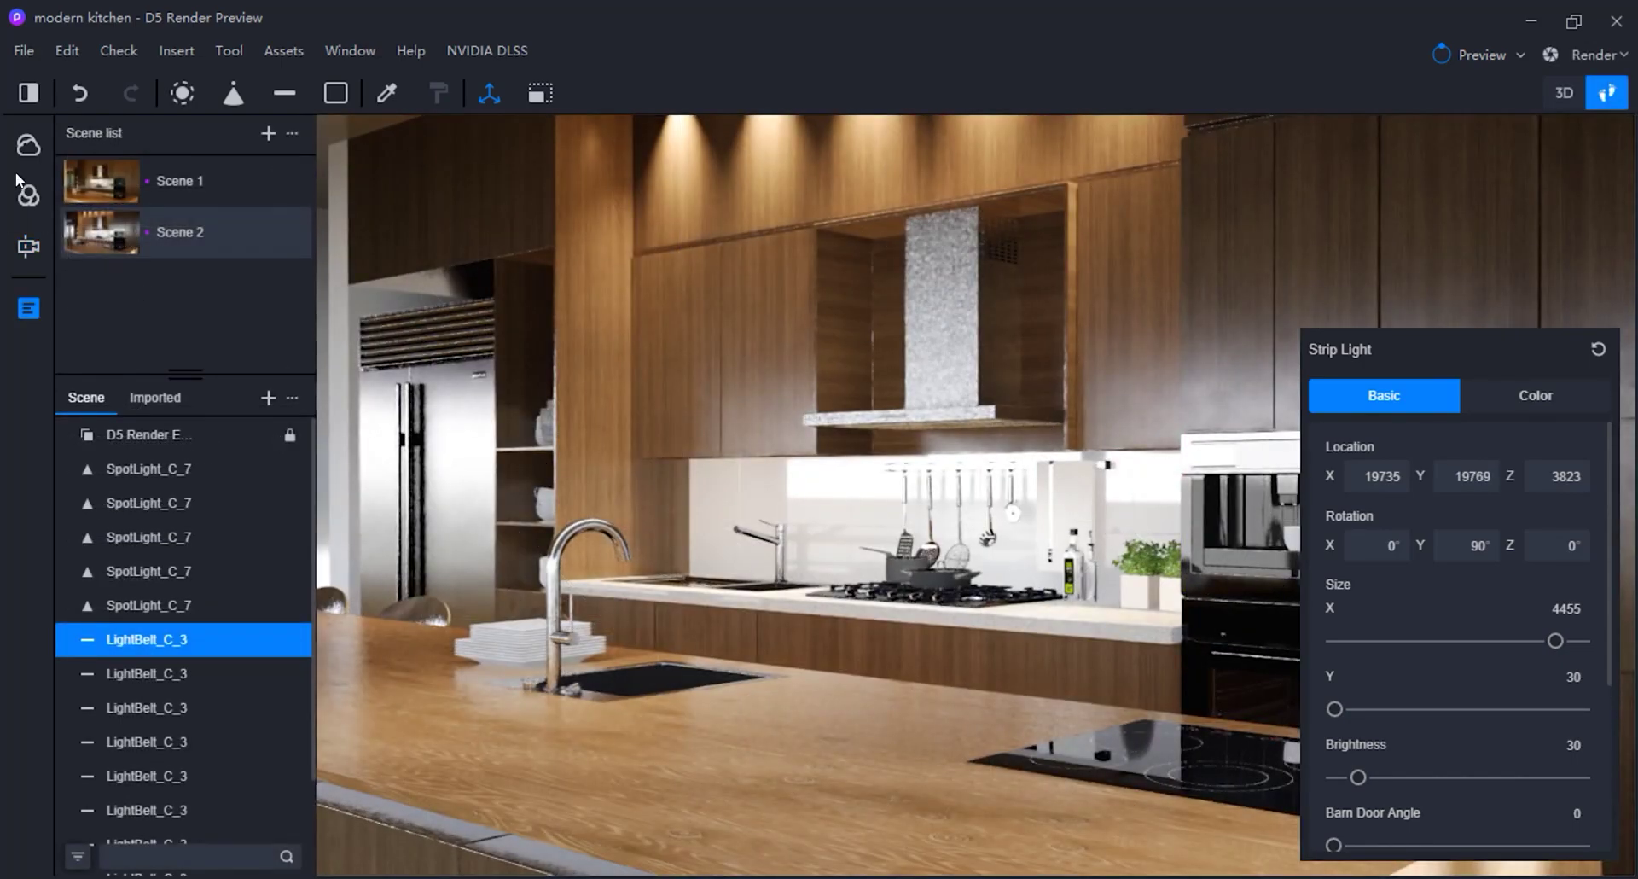
Lower the HDRI sky light intensity to 0.05 and switch the environment to Geo and Sky at about 05:26 PM.
left_click(29, 145)
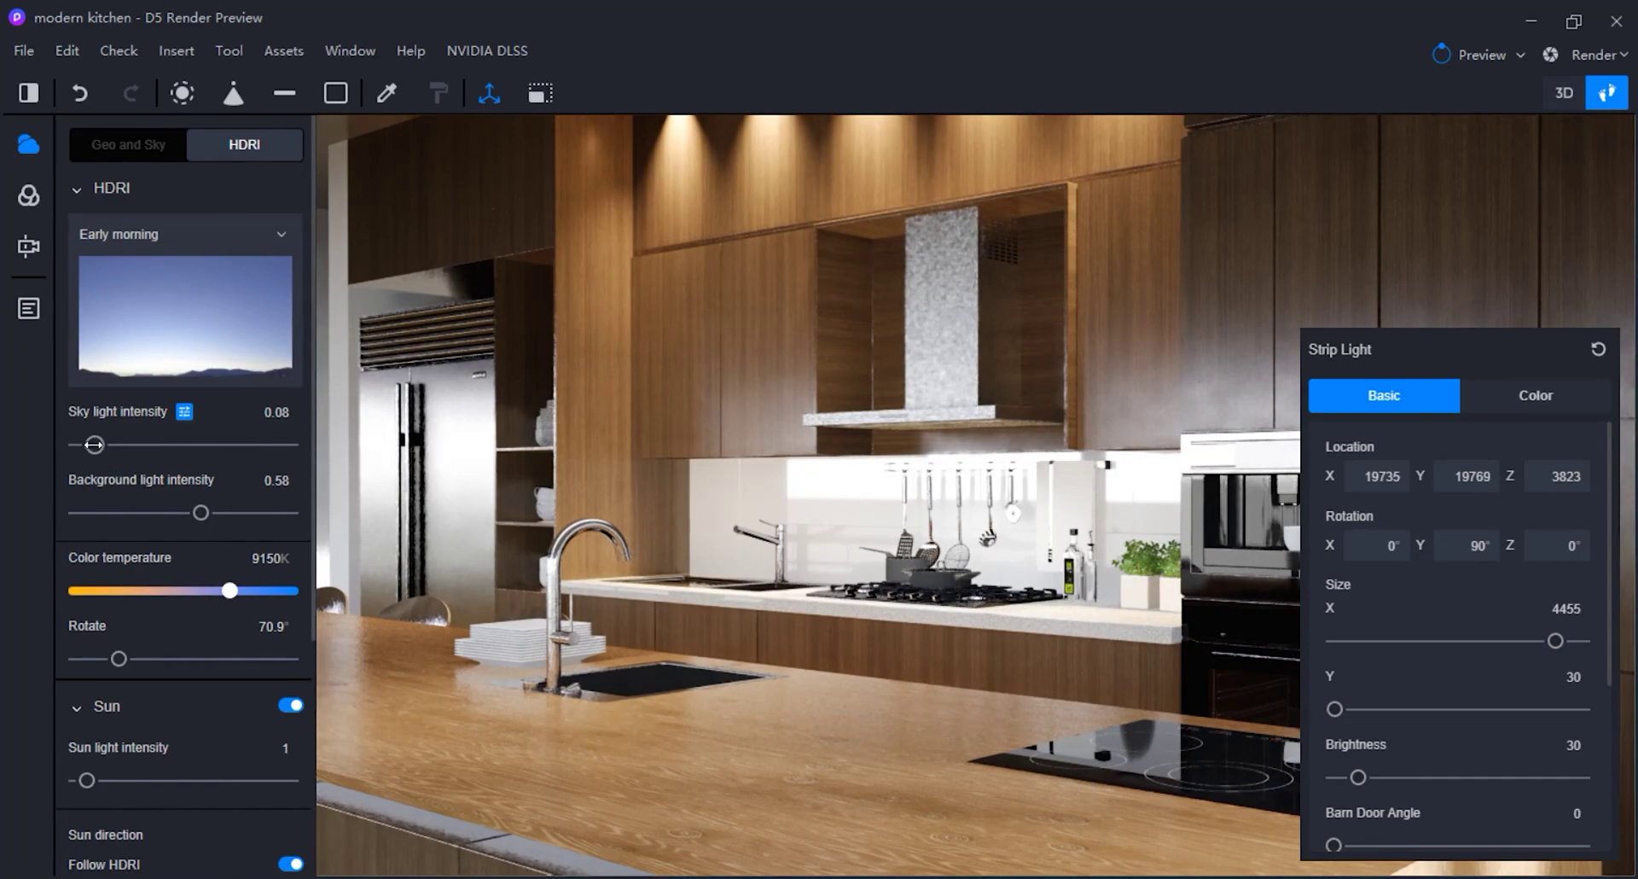
left_click_drag(88, 444, 88, 445)
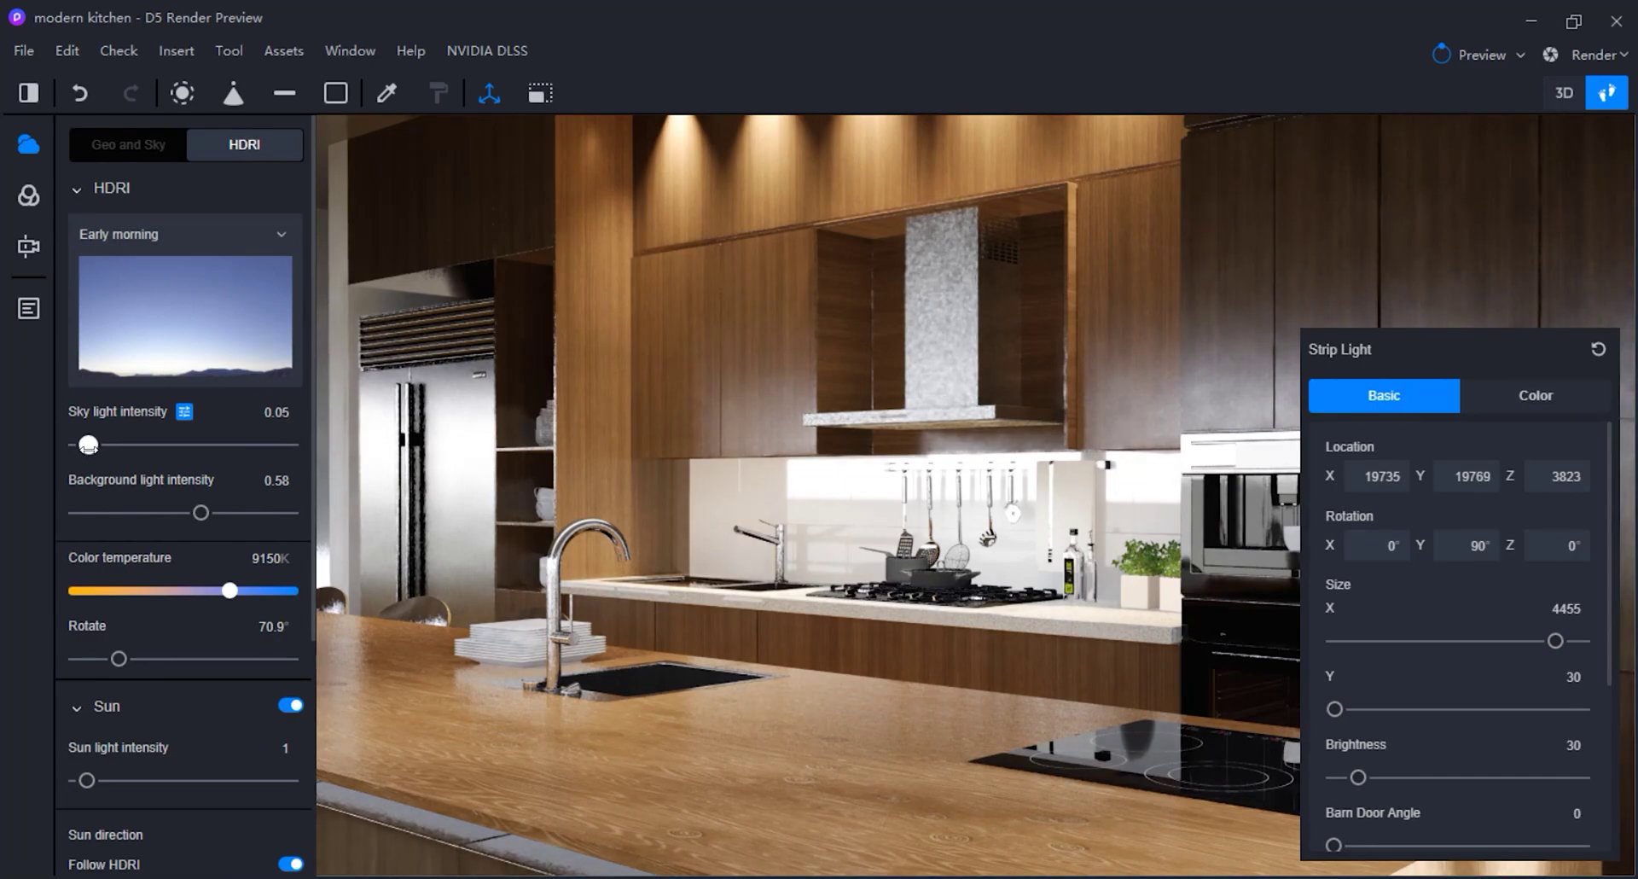
left_click(141, 138)
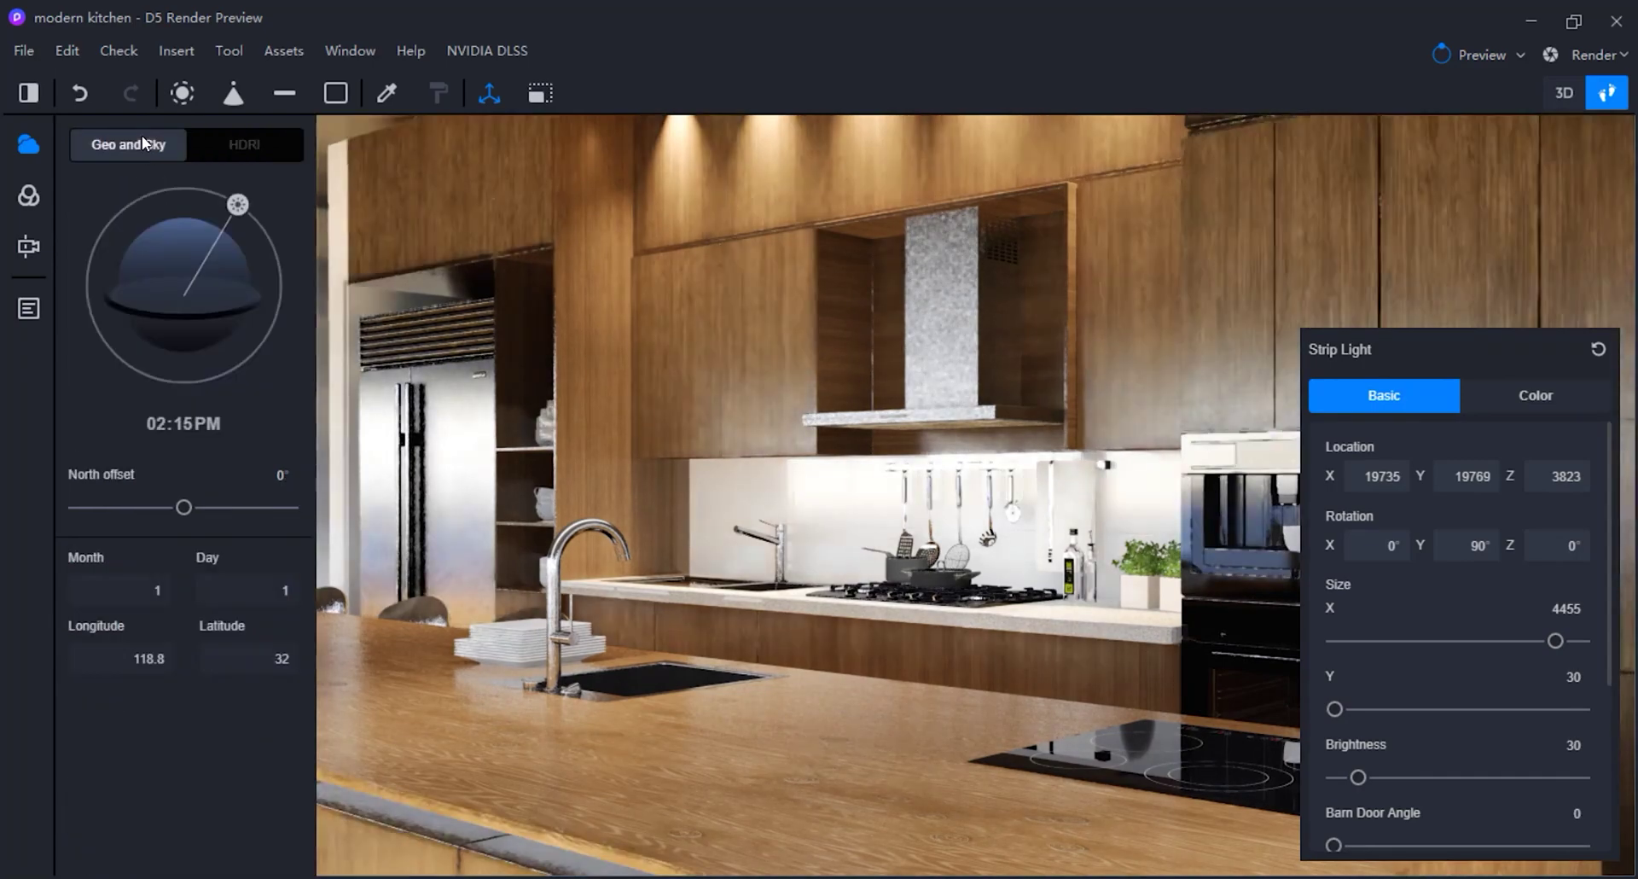
left_click_drag(216, 234, 292, 264)
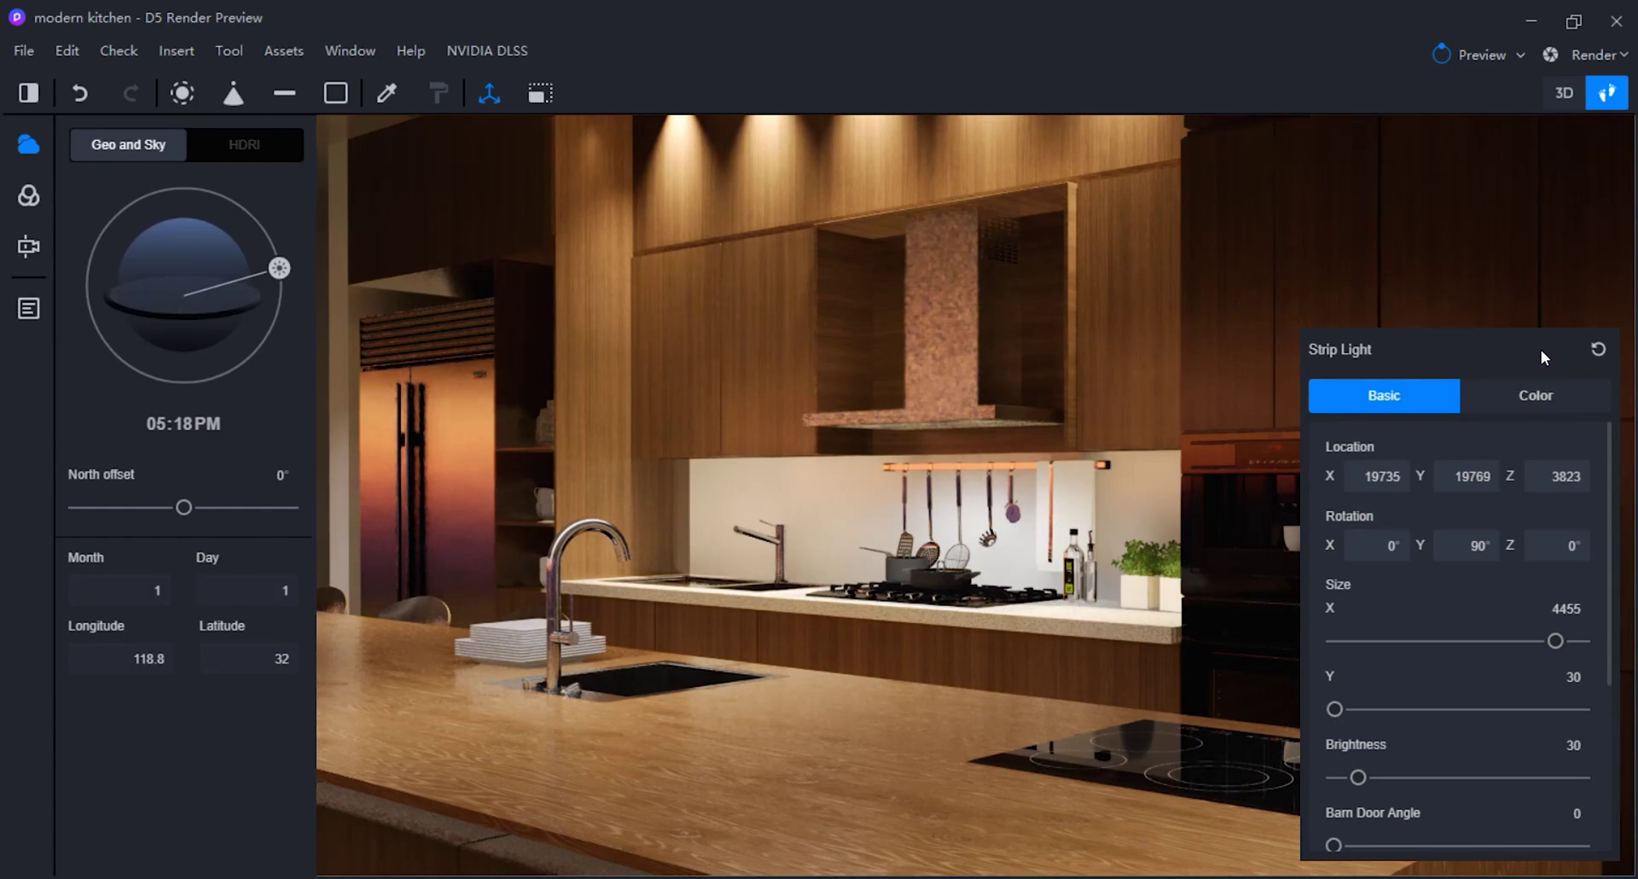
left_click(1442, 300)
key("Escape")
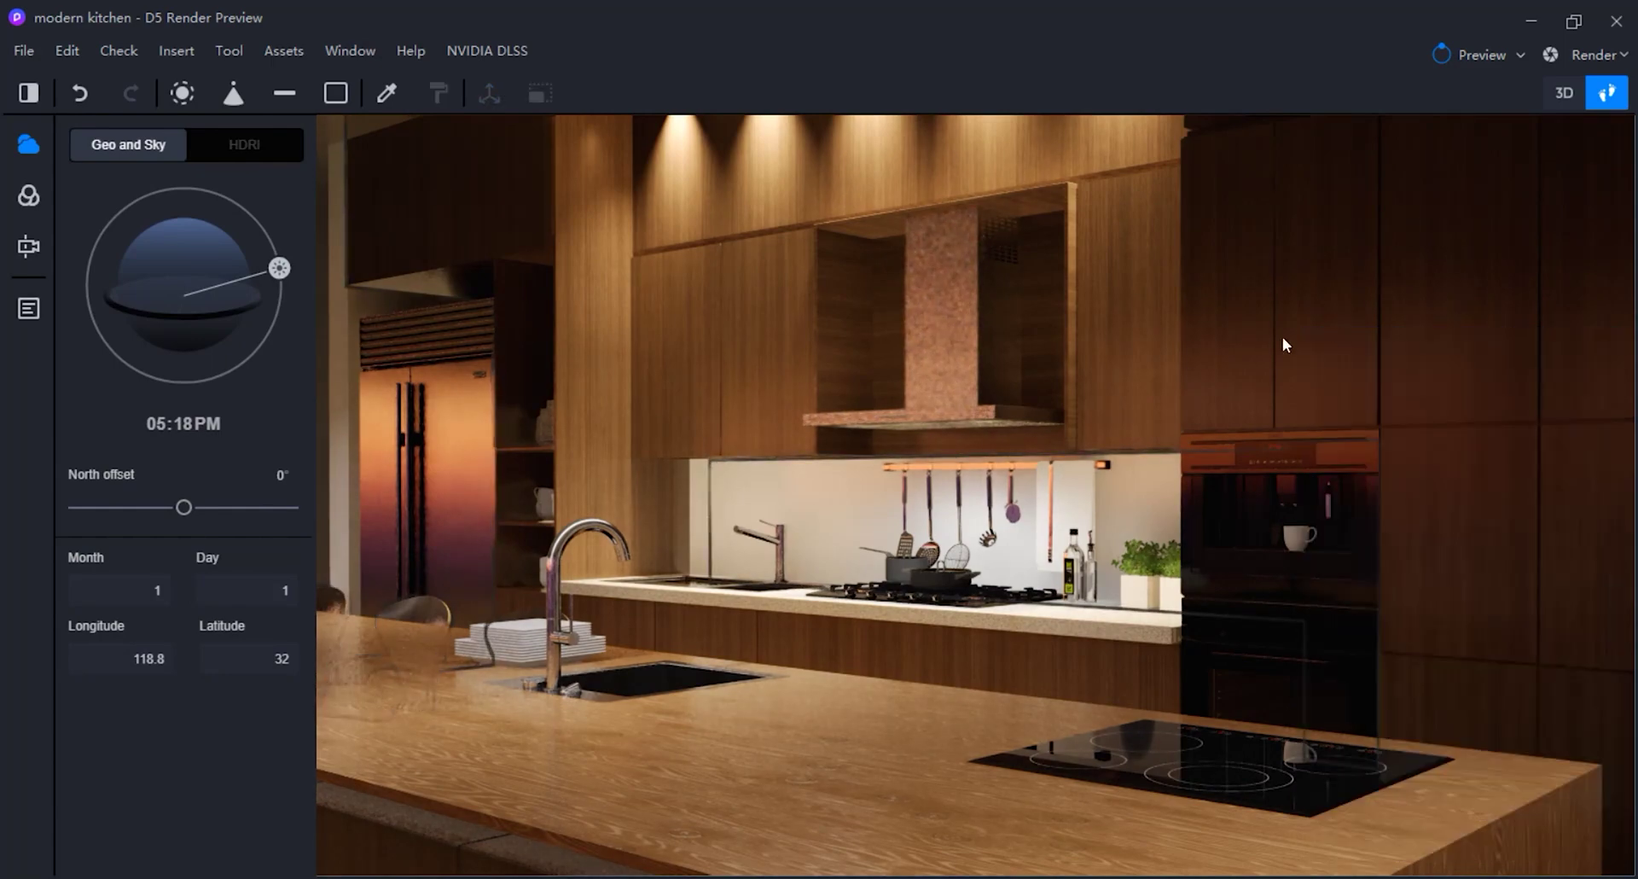
left_click_drag(284, 275, 284, 270)
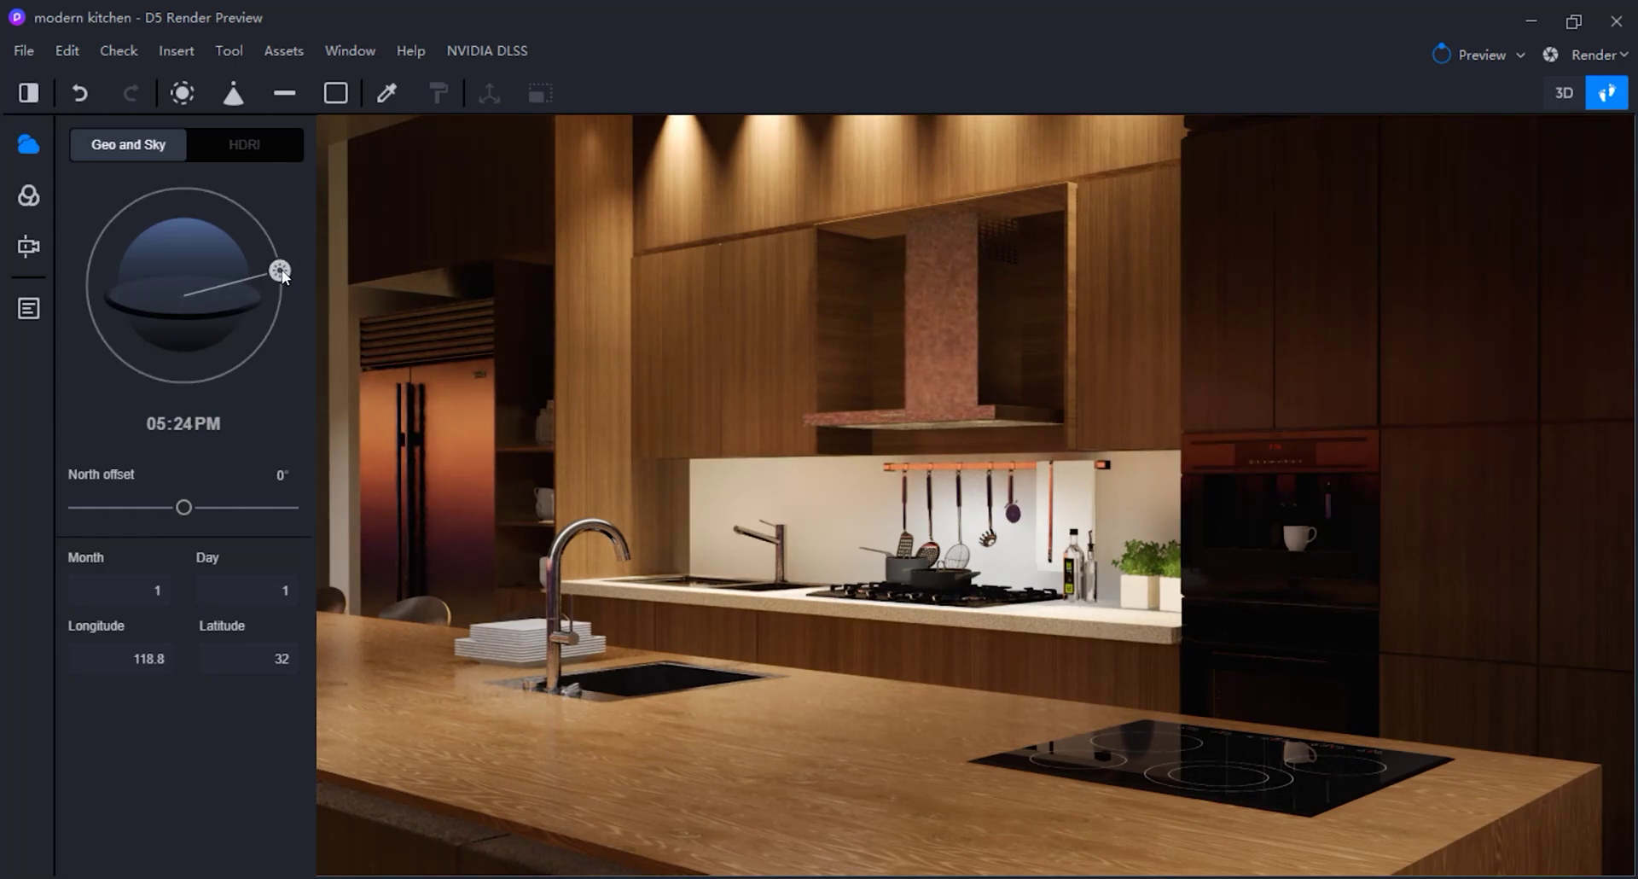
left_click_drag(279, 273, 290, 274)
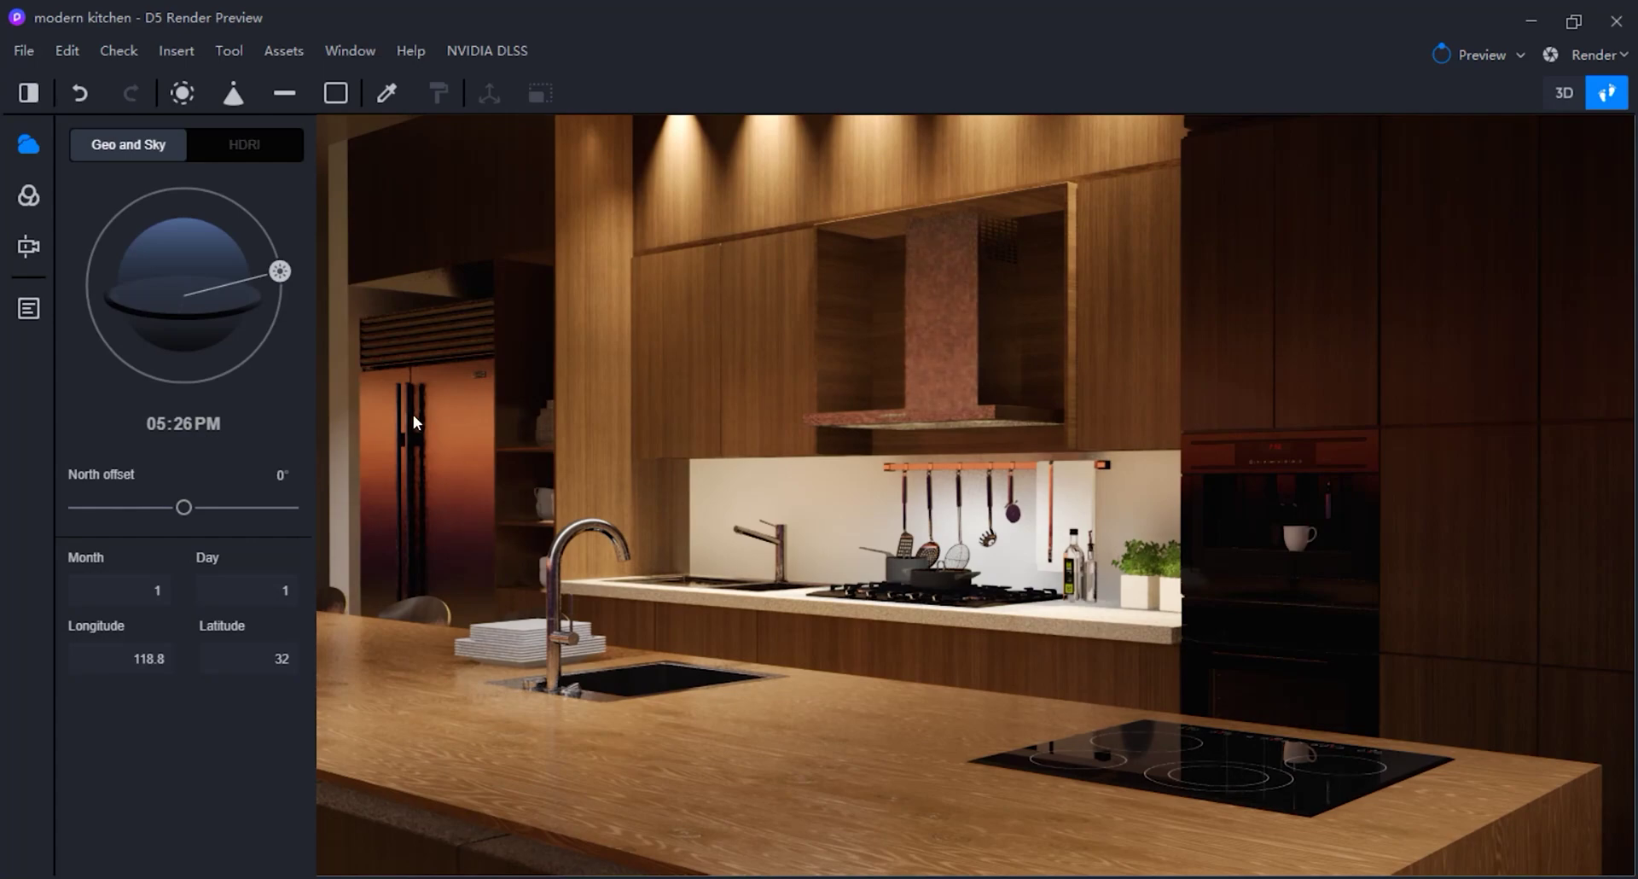
Select all the LightBelt_C_3 strip lights together and move them to about X 19996, Y 30127, Z 4913.
left_click(28, 308)
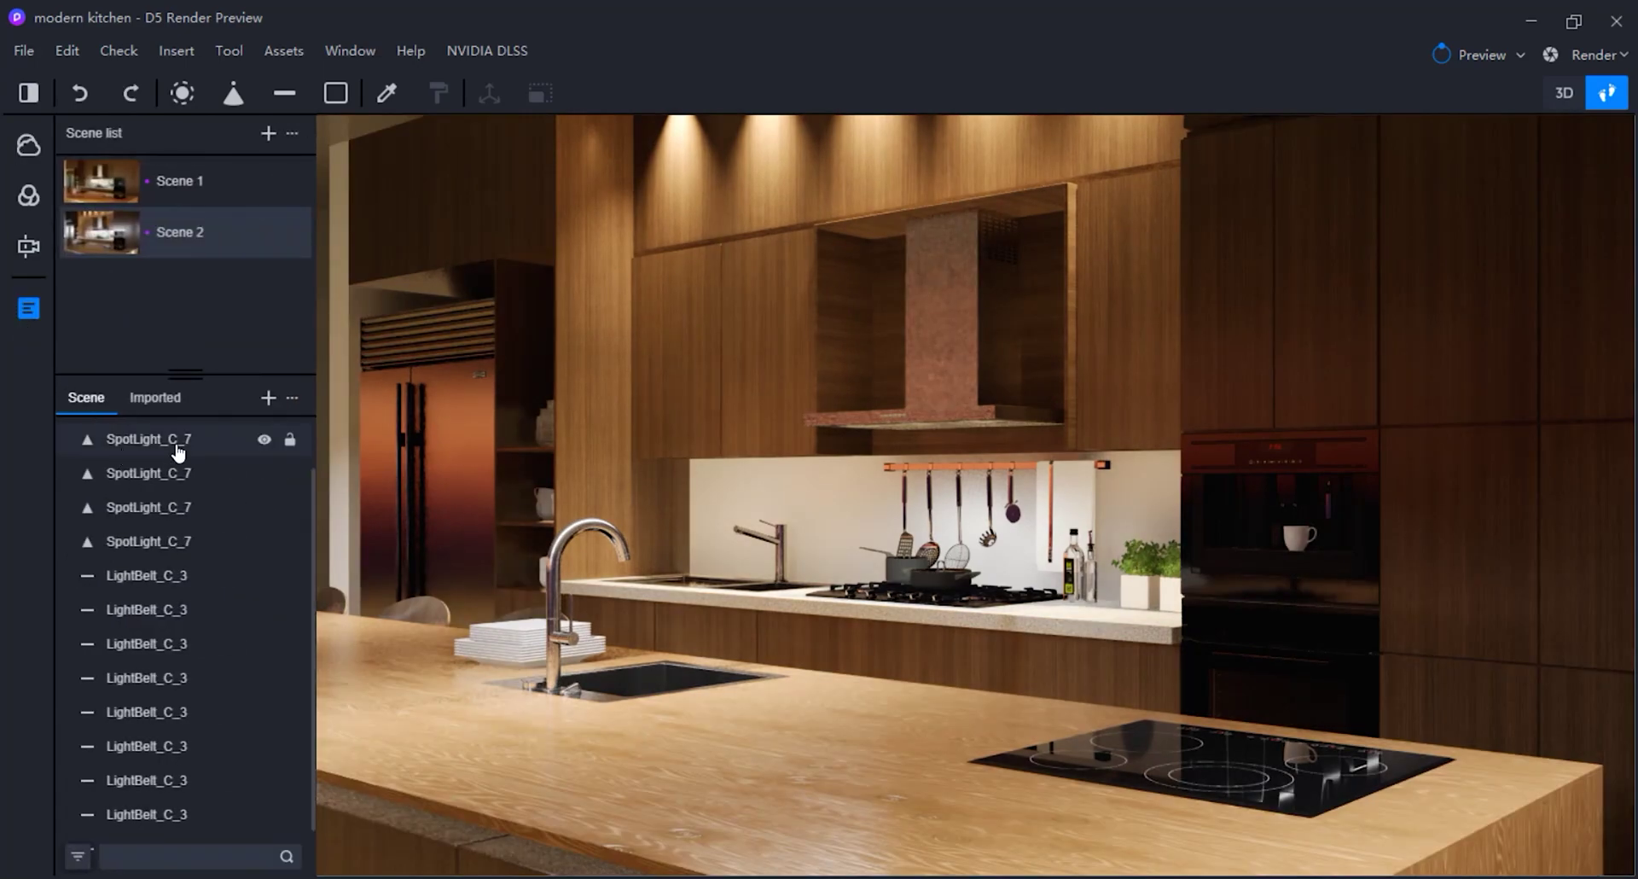
scroll(218, 516, "down", 1)
left_click(202, 527)
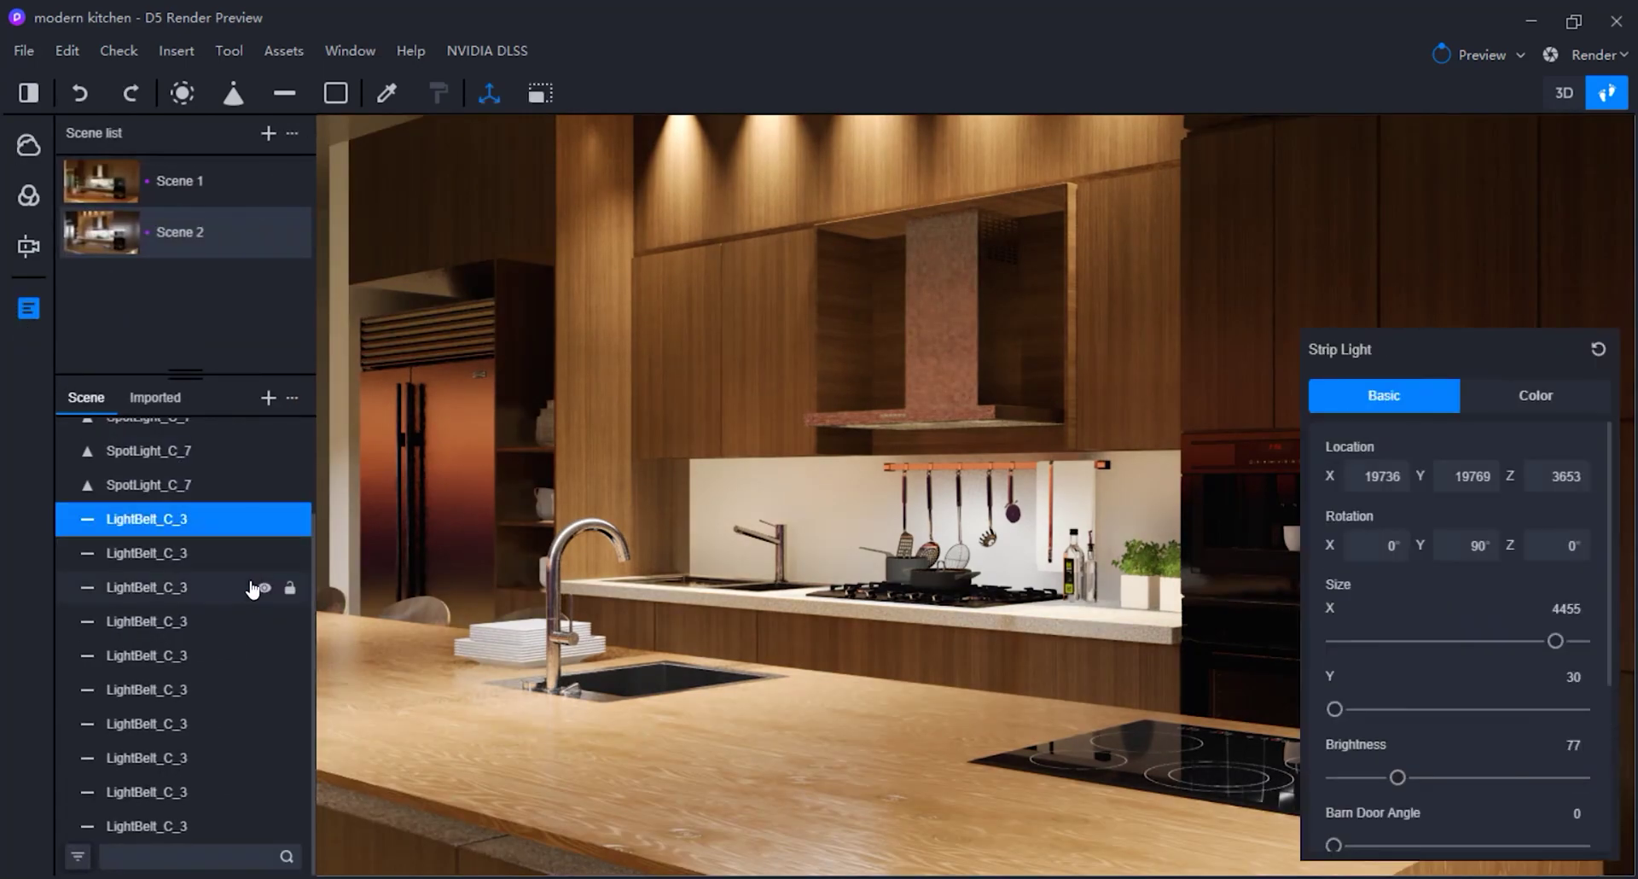
left_click(226, 826, "shift")
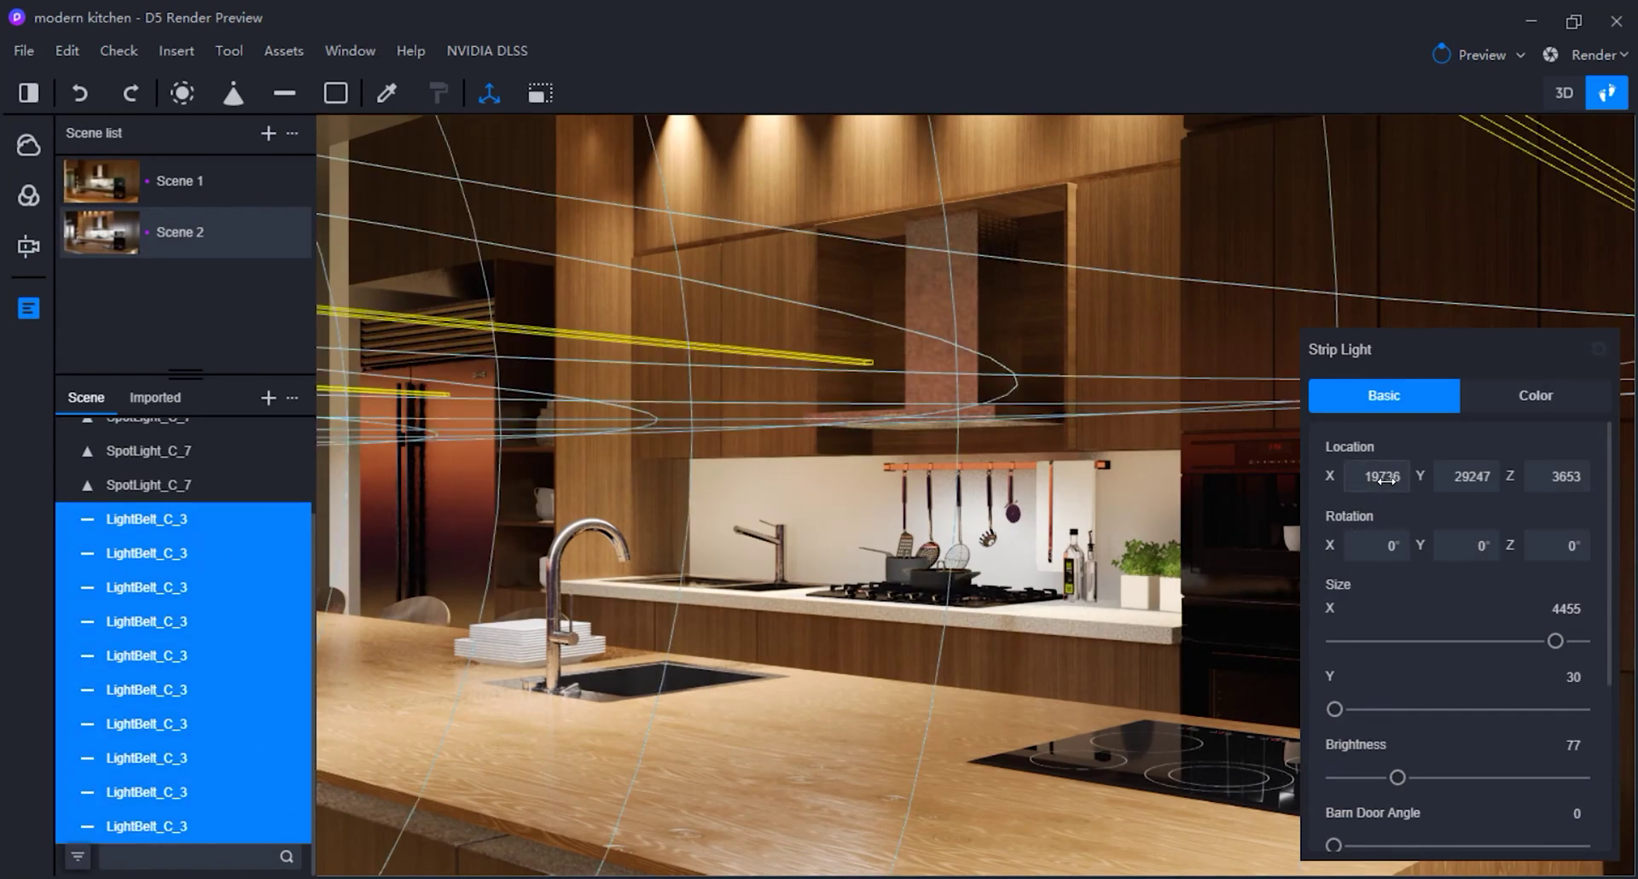
left_click_drag(1380, 481, 1450, 474)
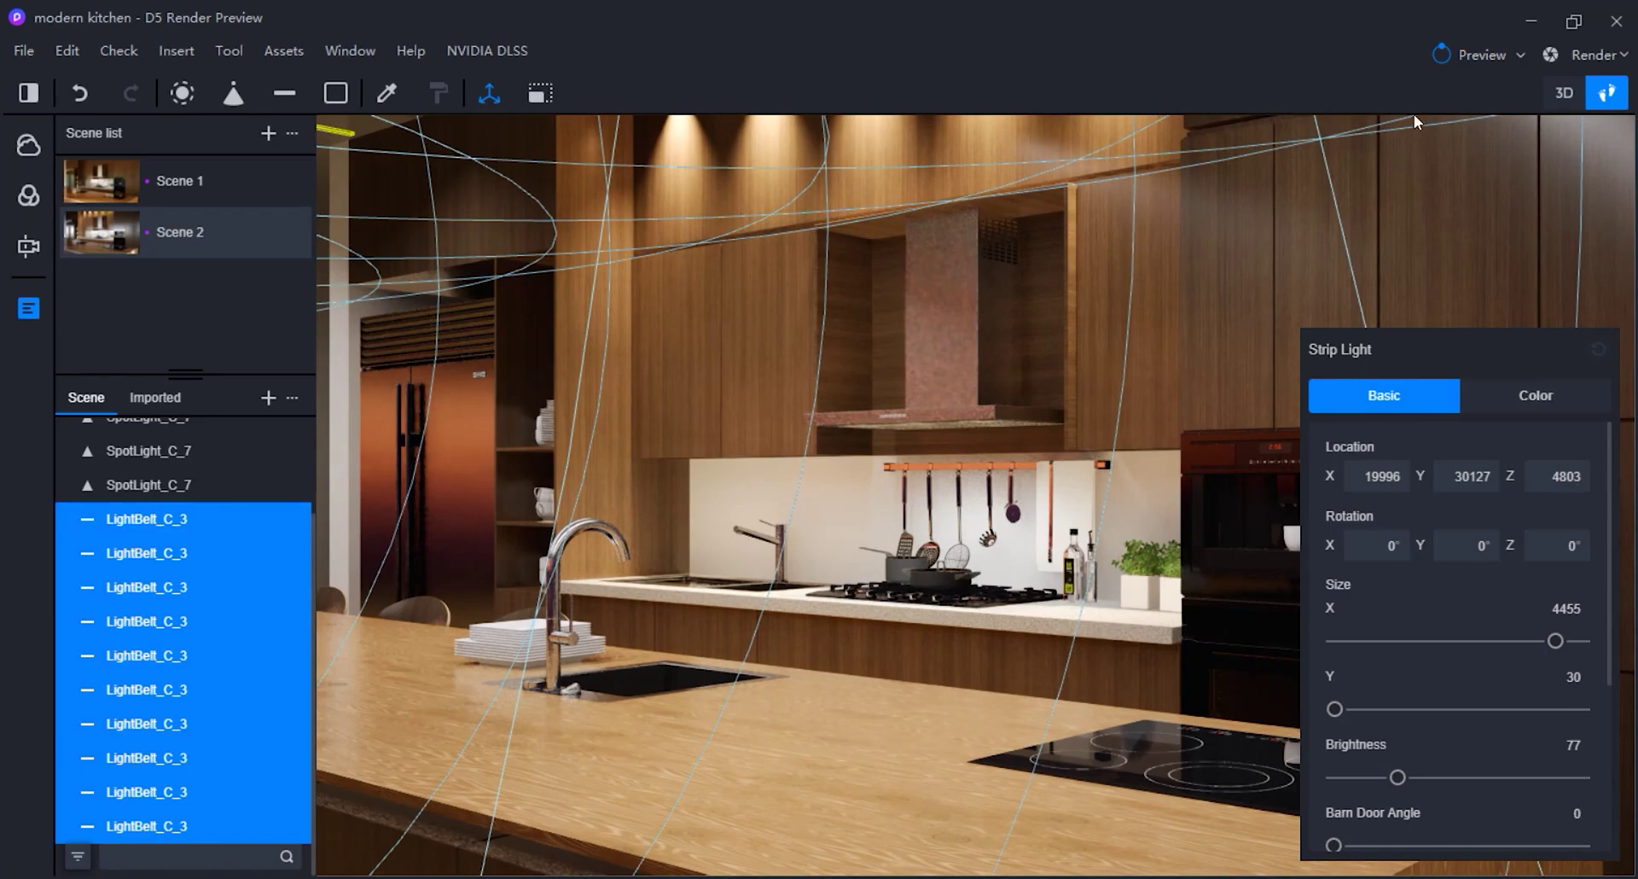
mouse_move(1560, 478)
left_mouse_down()
mouse_move(1600, 480)
mouse_move(1501, 479)
mouse_move(1574, 477)
left_mouse_up()
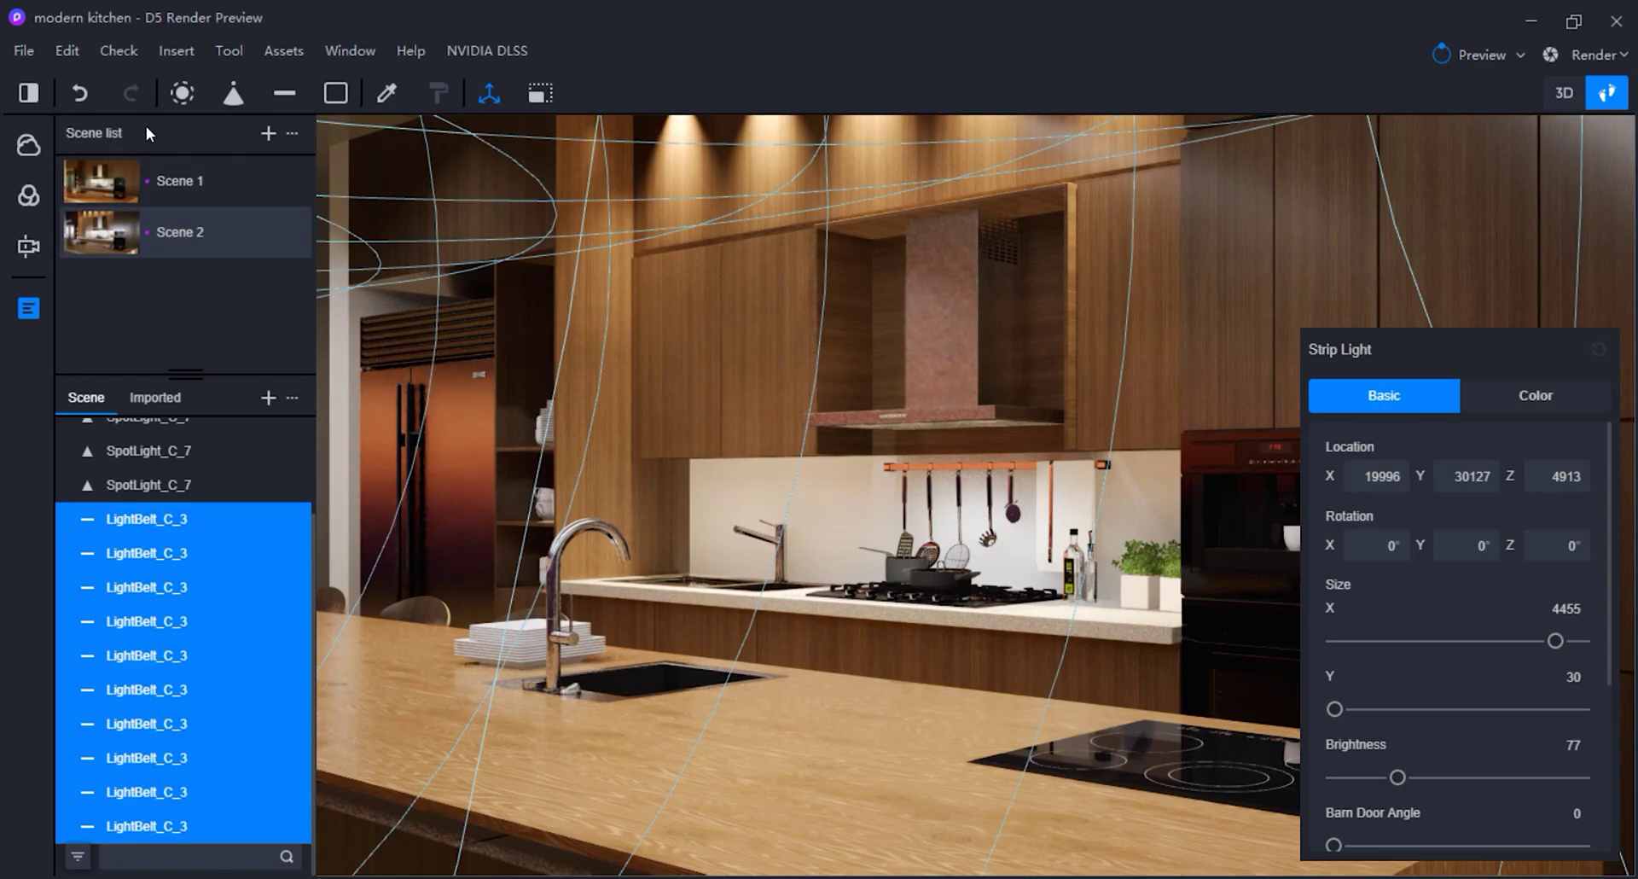
In the Back wireframe view, raise the selected strip lights to about Z 4958 and return to the Perspective view.
left_click(28, 246)
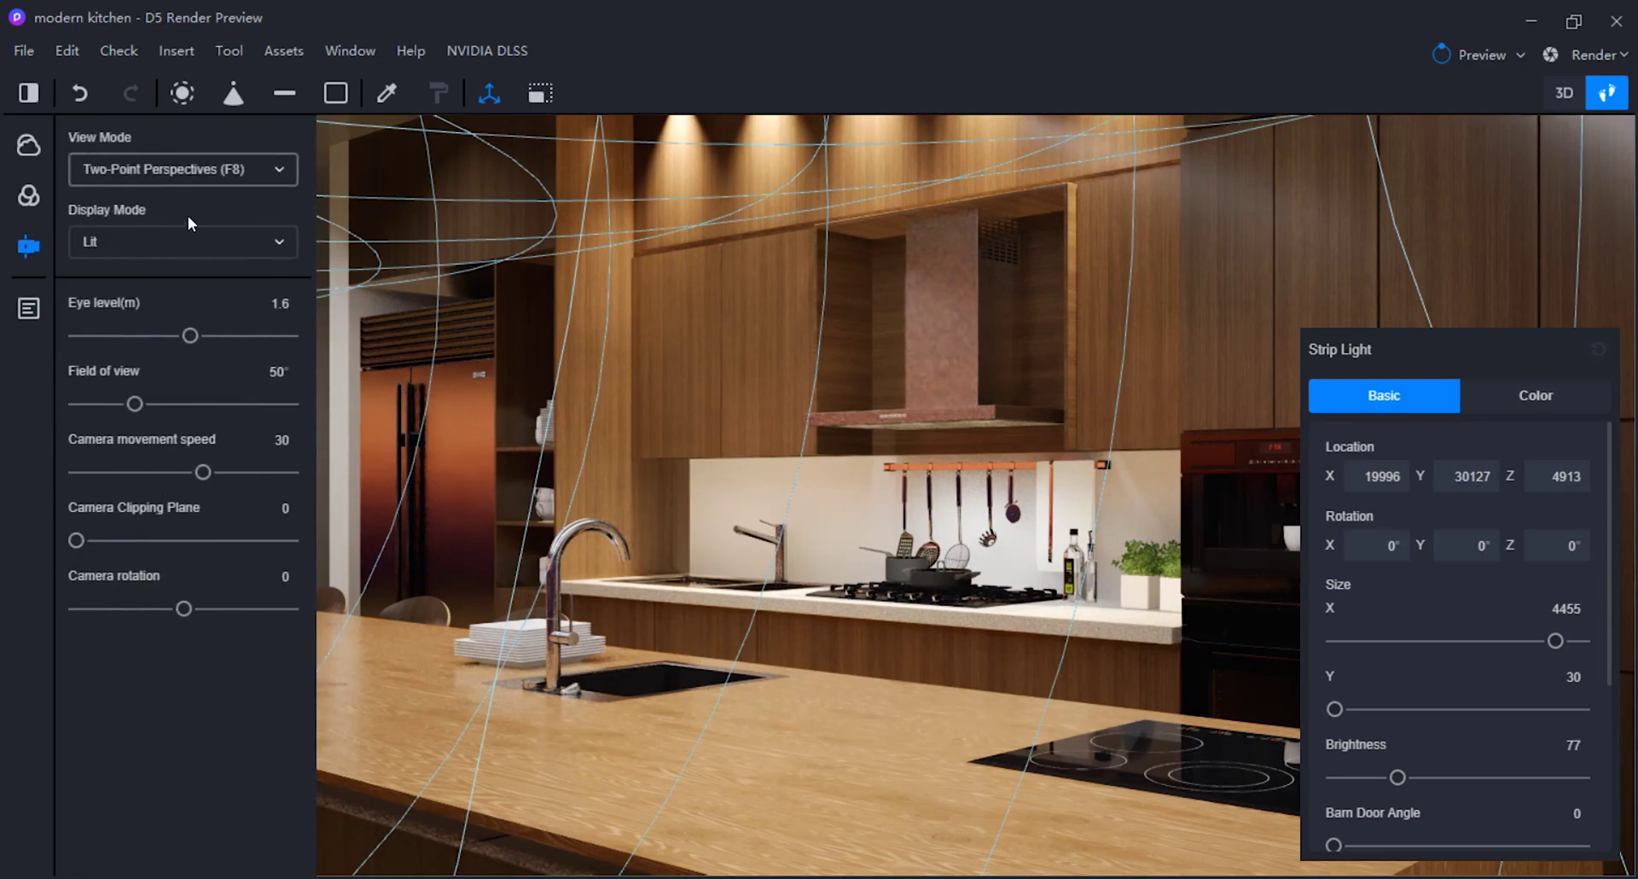
left_click(269, 170)
left_click(191, 365)
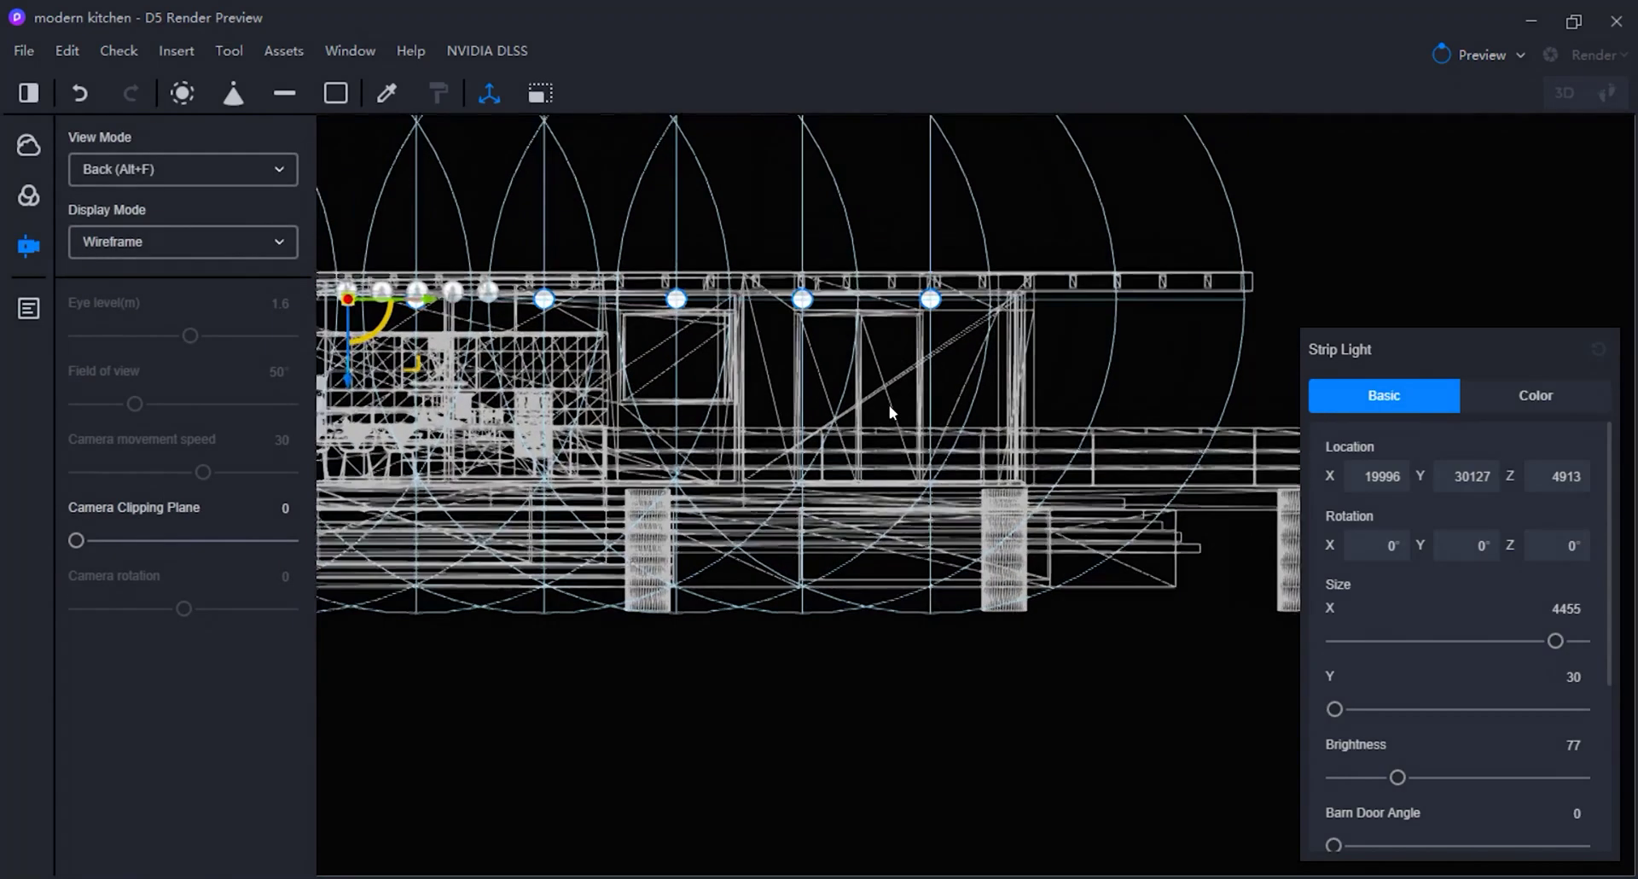
scroll(938, 452, "up", 5)
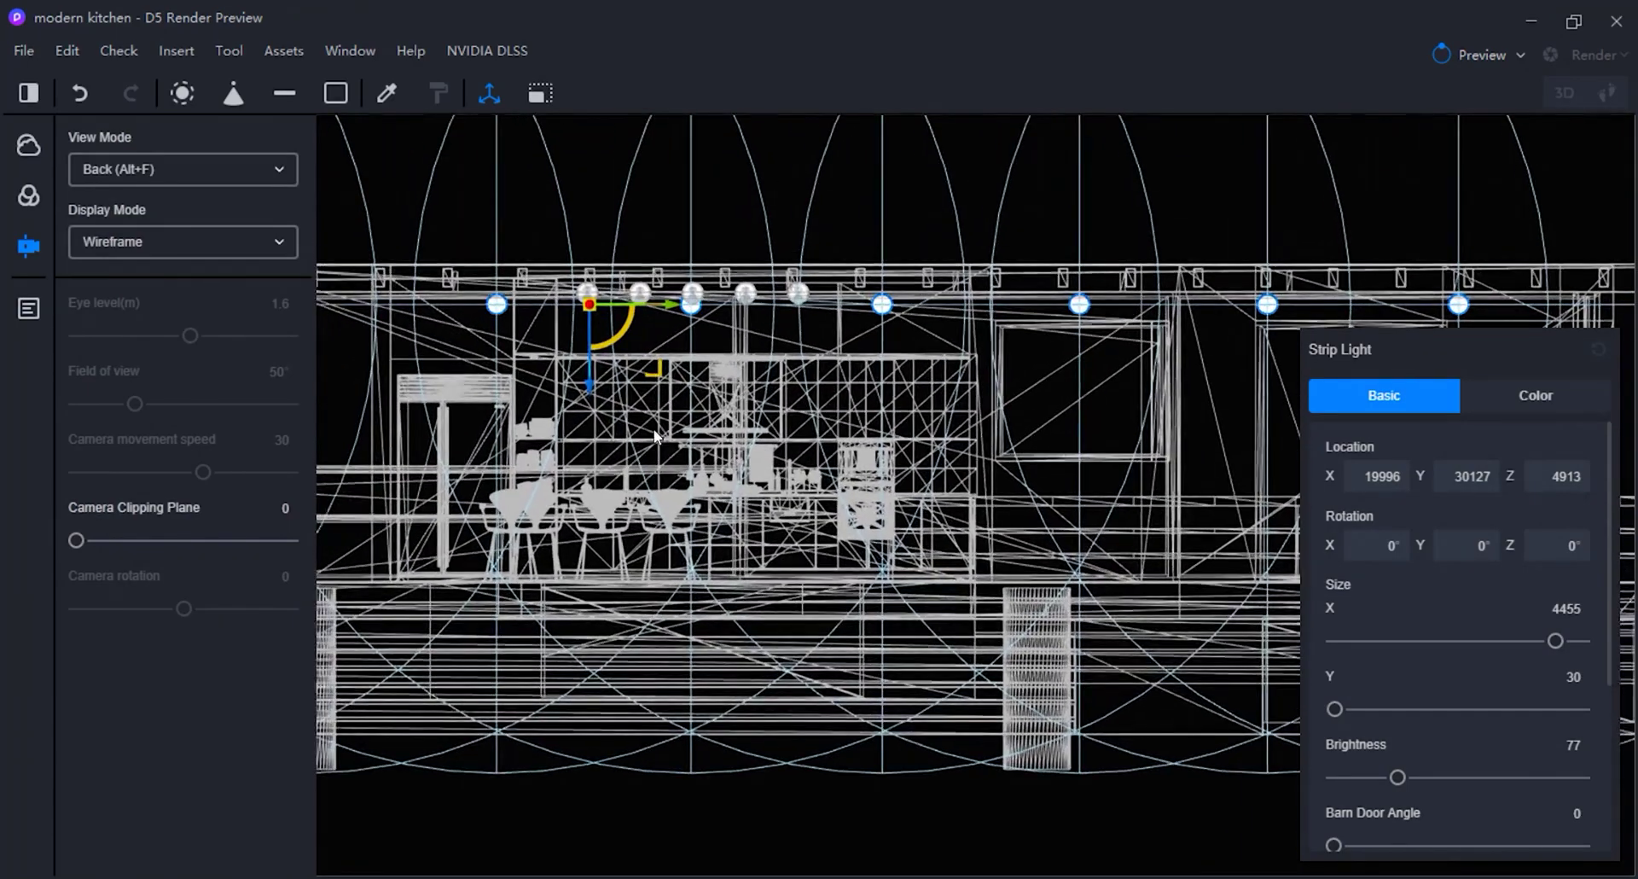
scroll(732, 460, "up", 5)
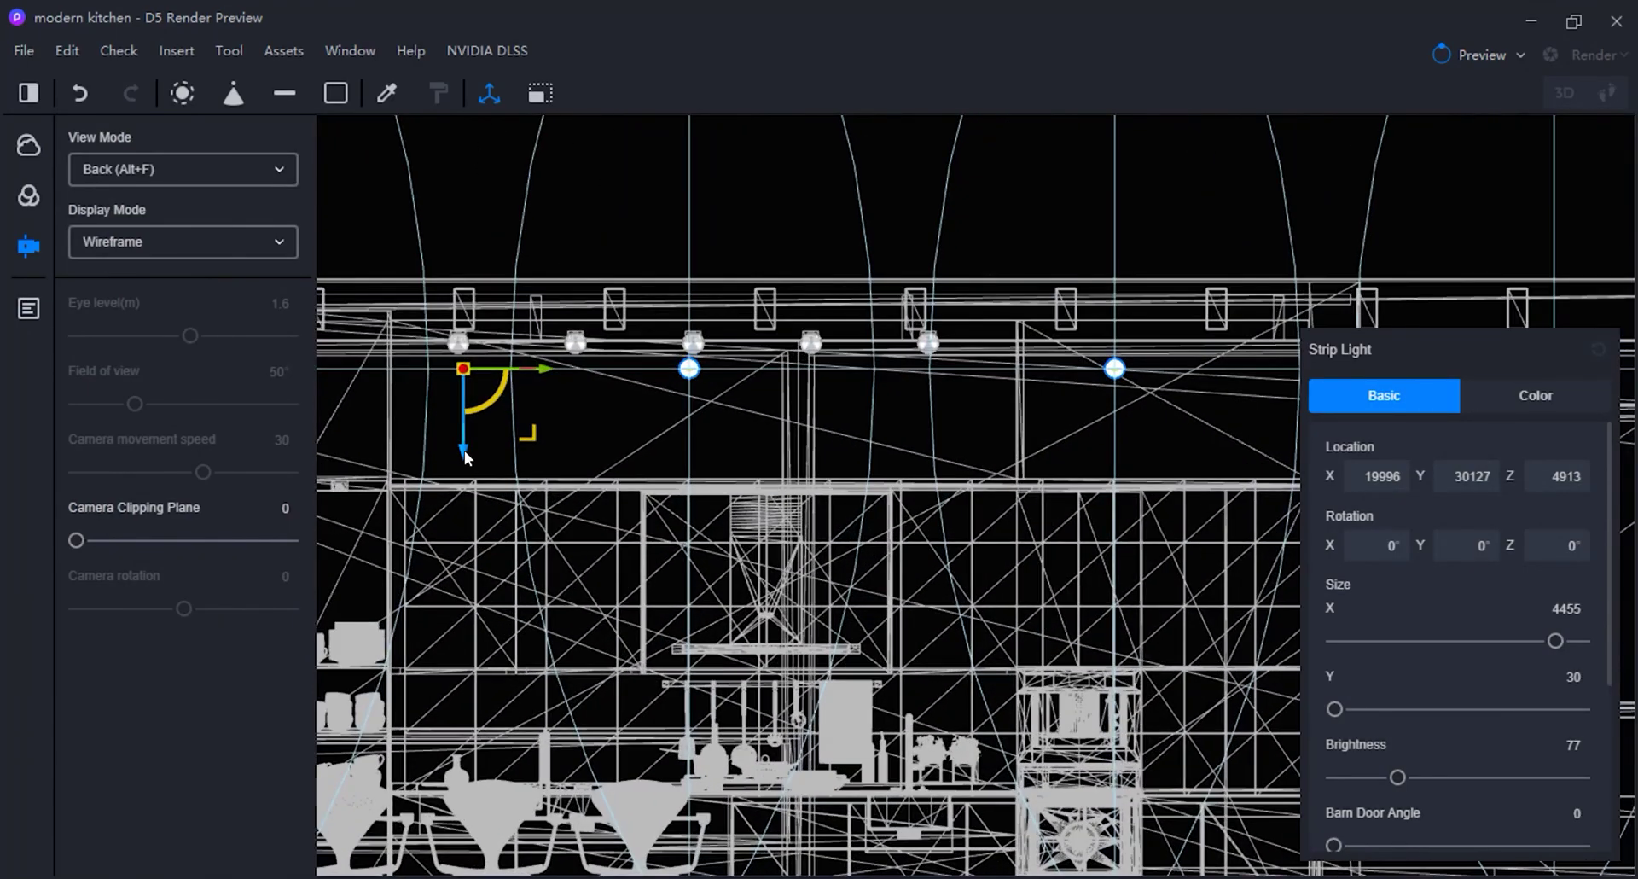
scroll(520, 410, "up", 2)
middle_click_drag(520, 410, 708, 561)
left_click_drag(694, 572, 694, 555)
left_click(219, 190)
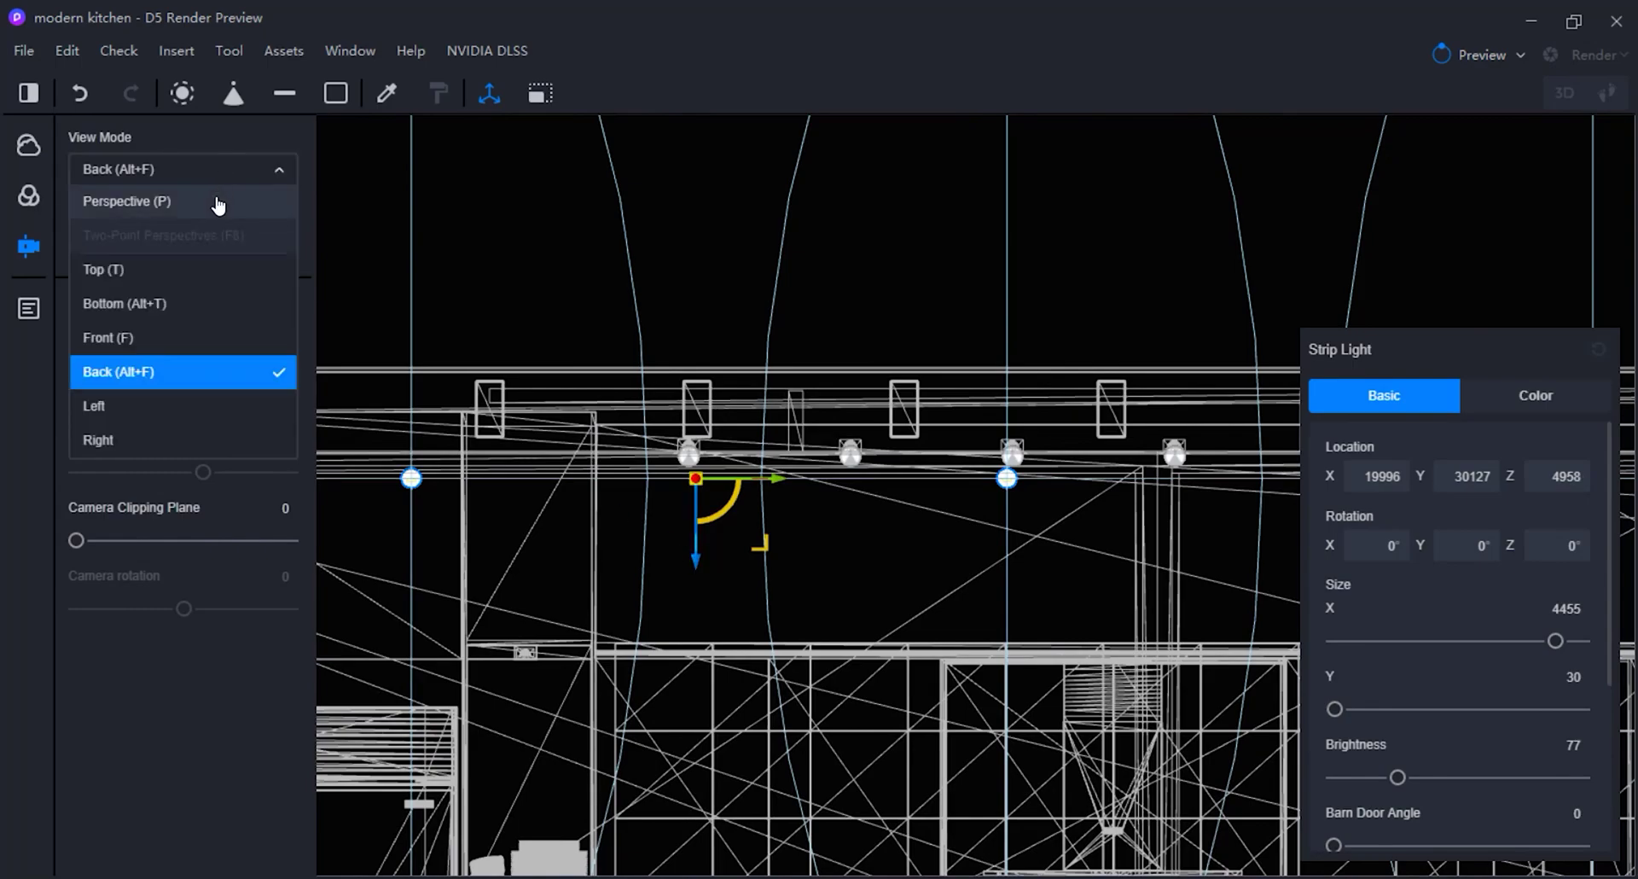
left_click(219, 203)
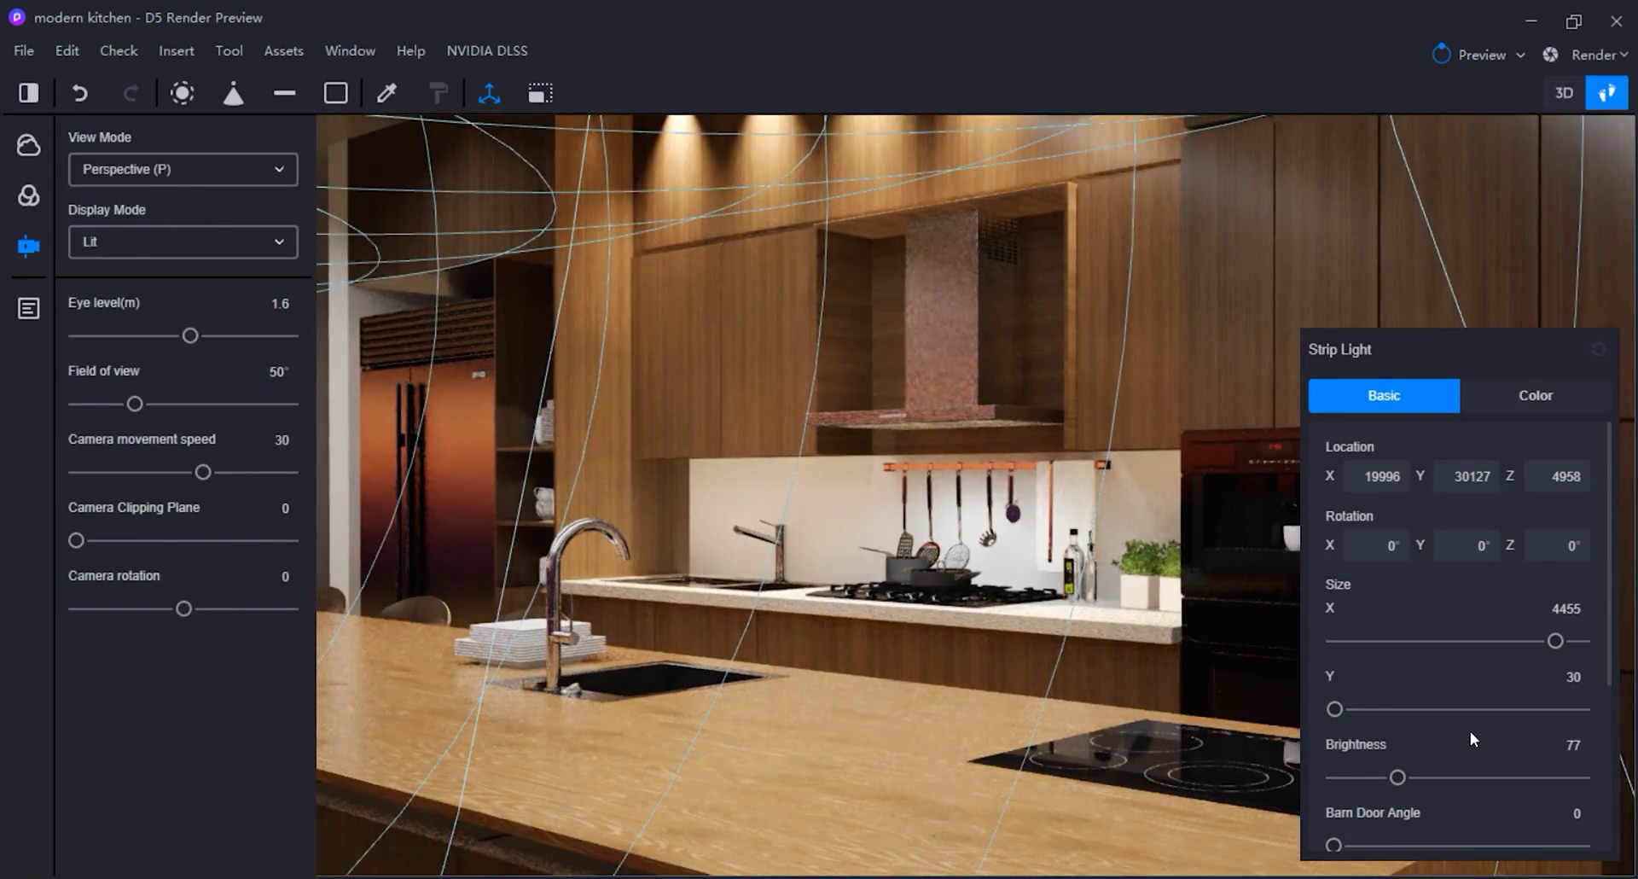
Set the selected strip lights' brightness to about 71.7 and their barn door length to 4.
scroll(1434, 689, "down", 3)
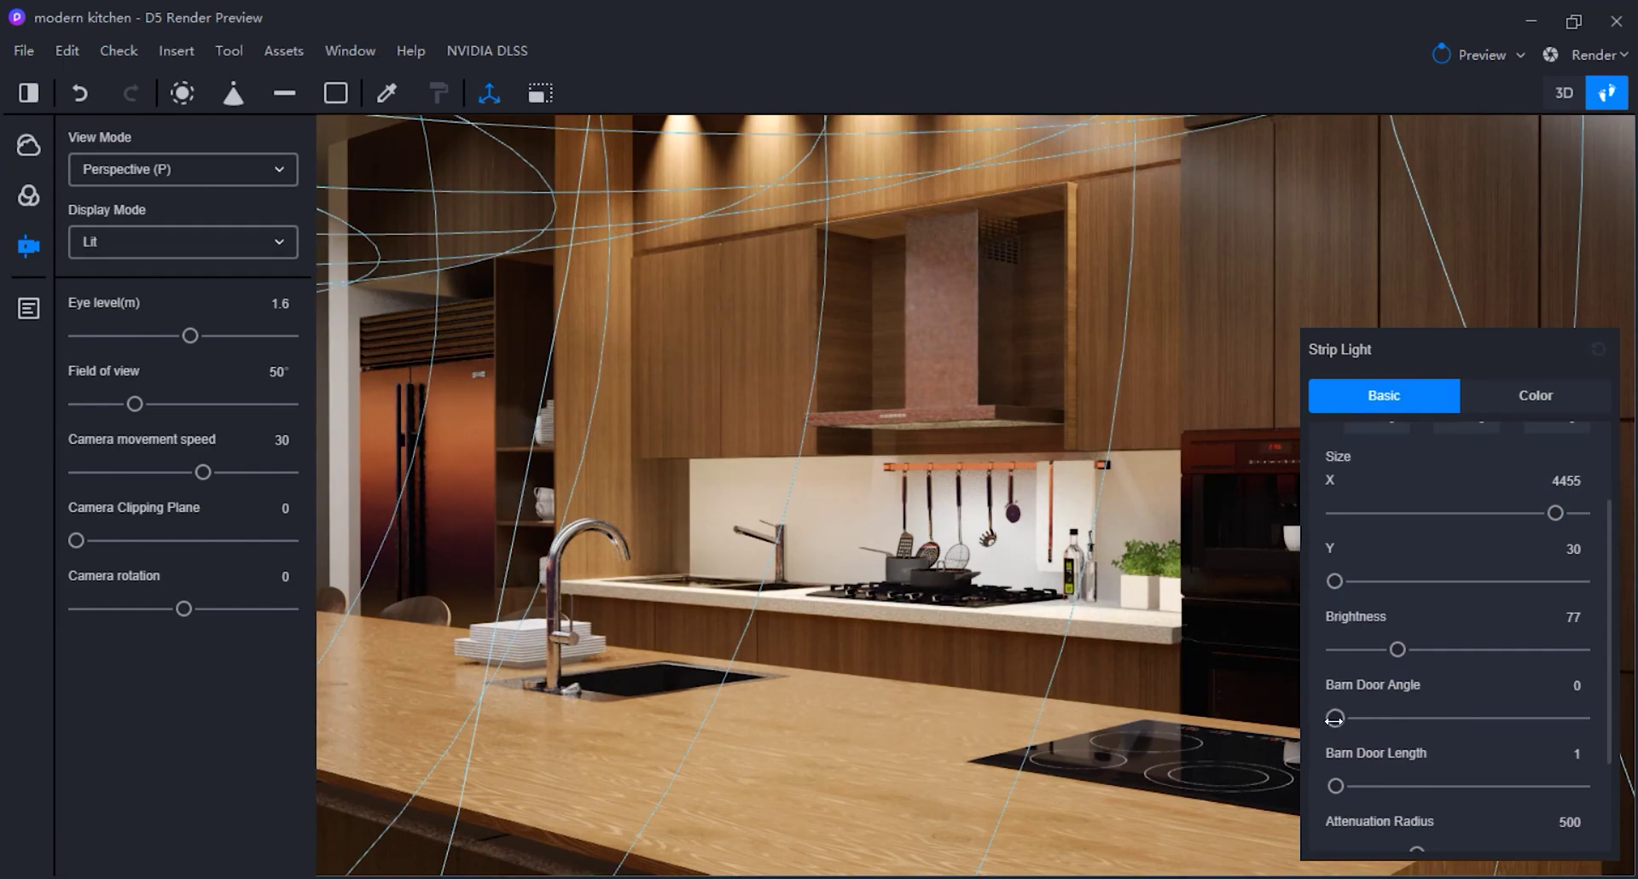
mouse_move(1398, 649)
left_mouse_down()
mouse_move(1470, 660)
mouse_move(1364, 657)
mouse_move(1394, 652)
left_mouse_up()
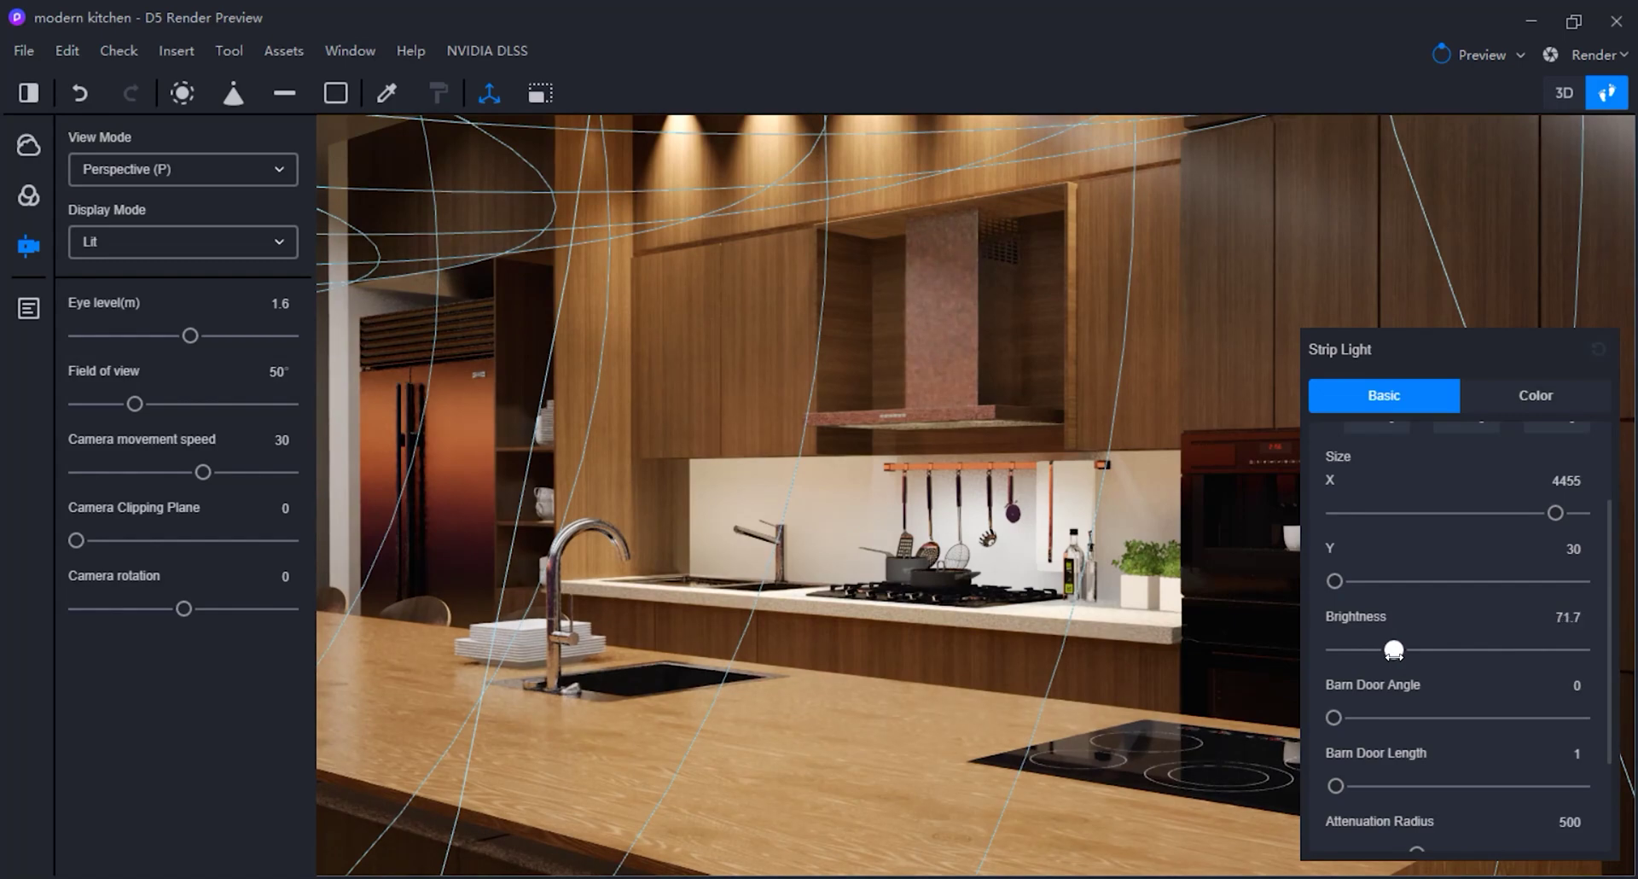
left_click_drag(1344, 719, 1287, 715)
scroll(1414, 750, "down", 3)
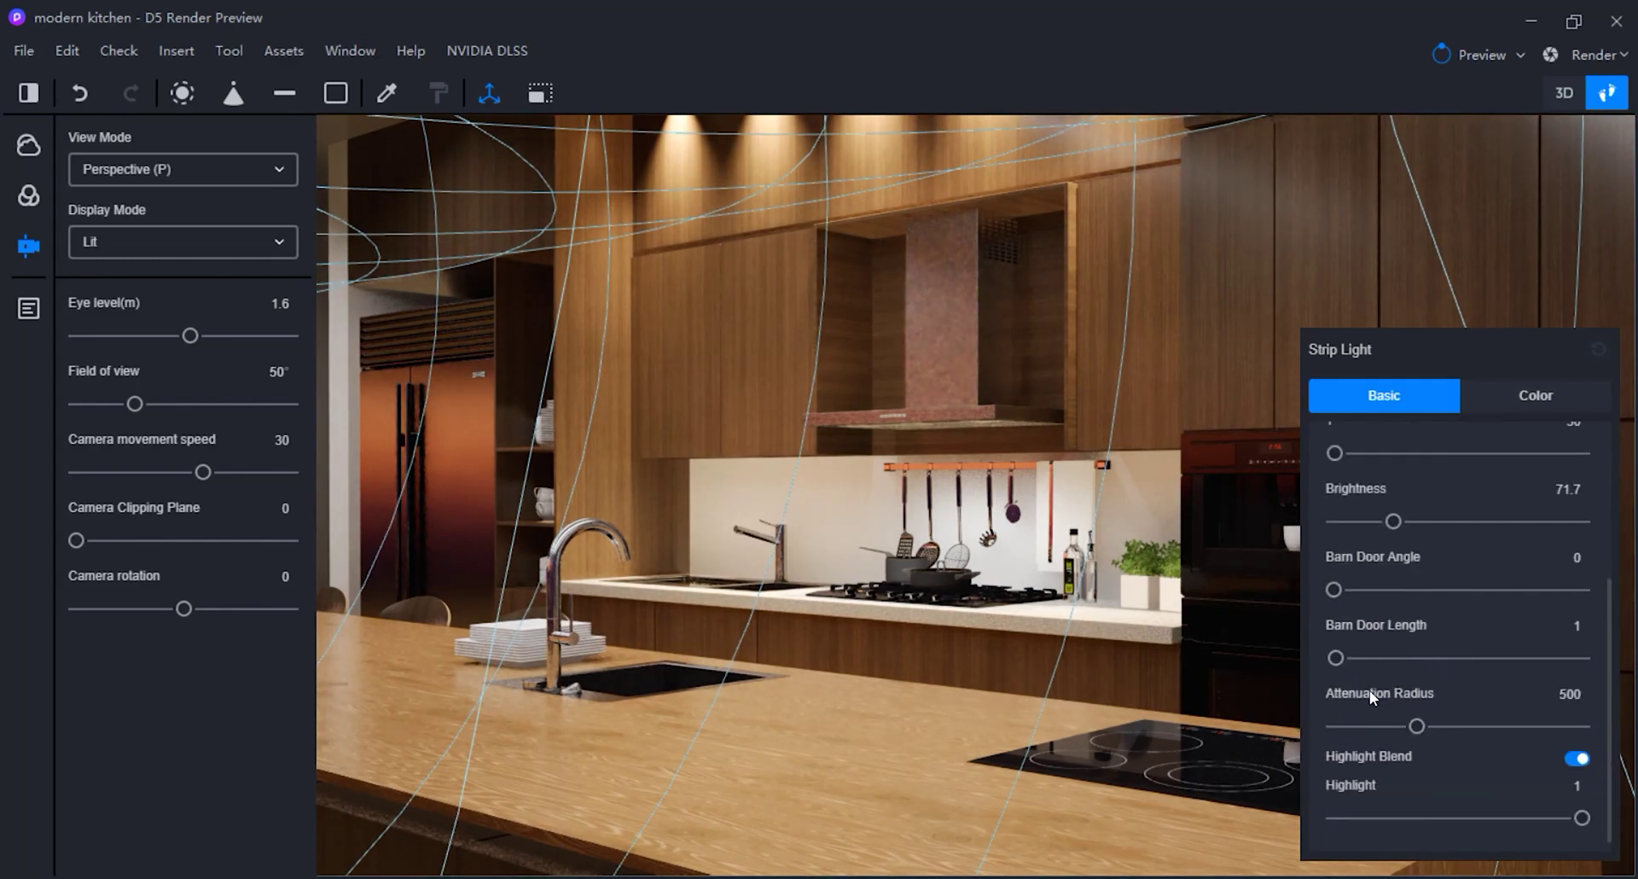
mouse_move(1336, 658)
left_mouse_down()
mouse_move(1442, 658)
mouse_move(1335, 658)
mouse_move(1352, 658)
left_mouse_up()
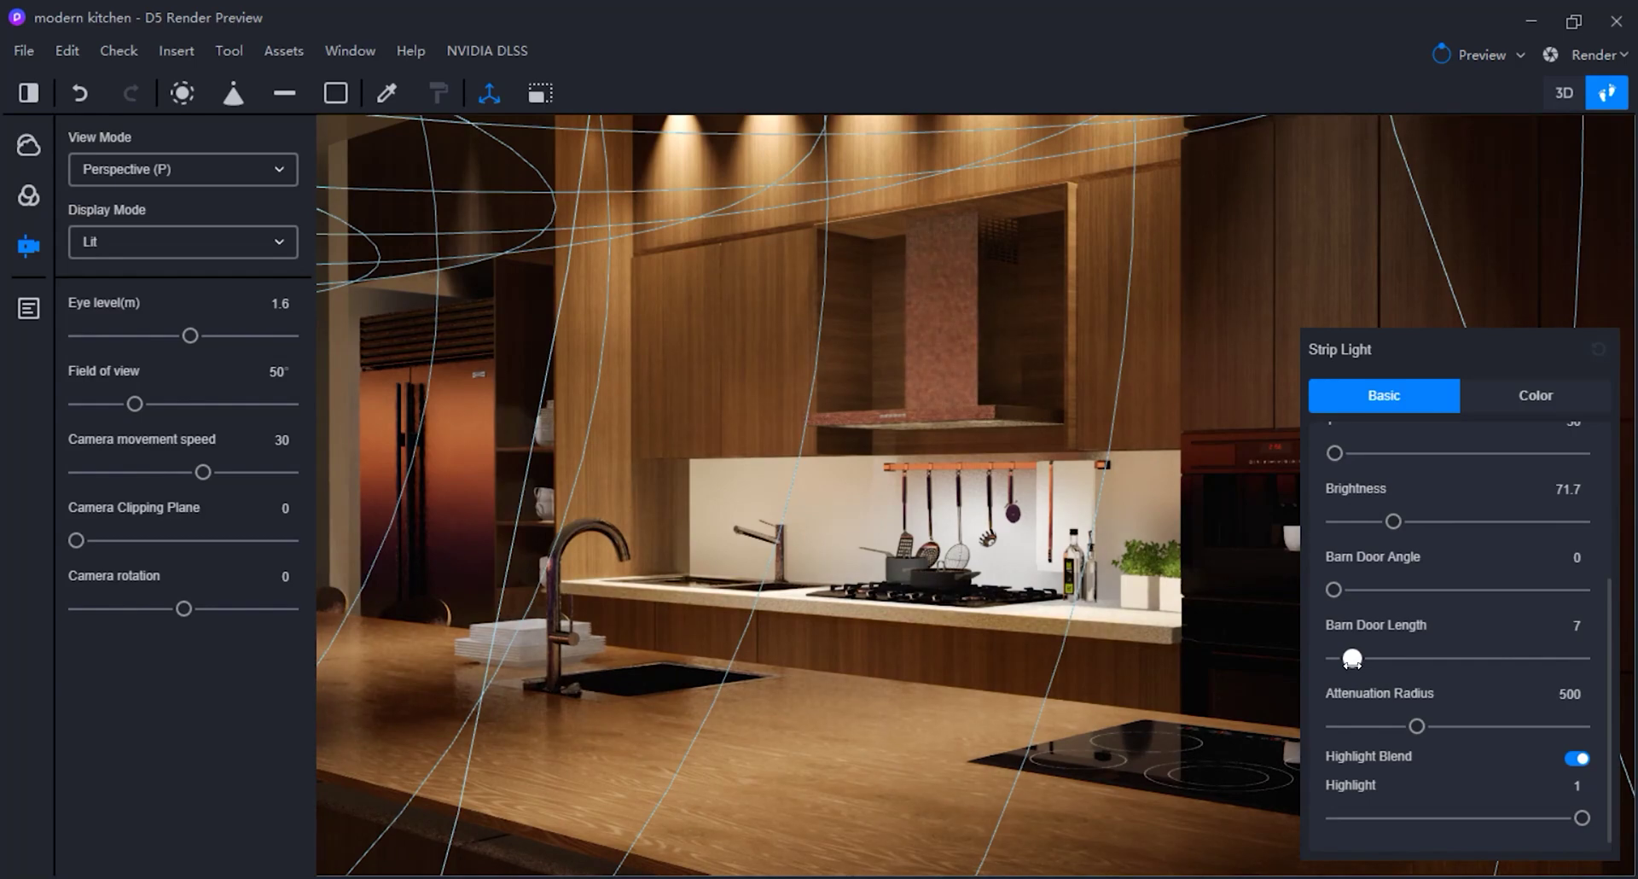
left_click_drag(1352, 657, 1348, 658)
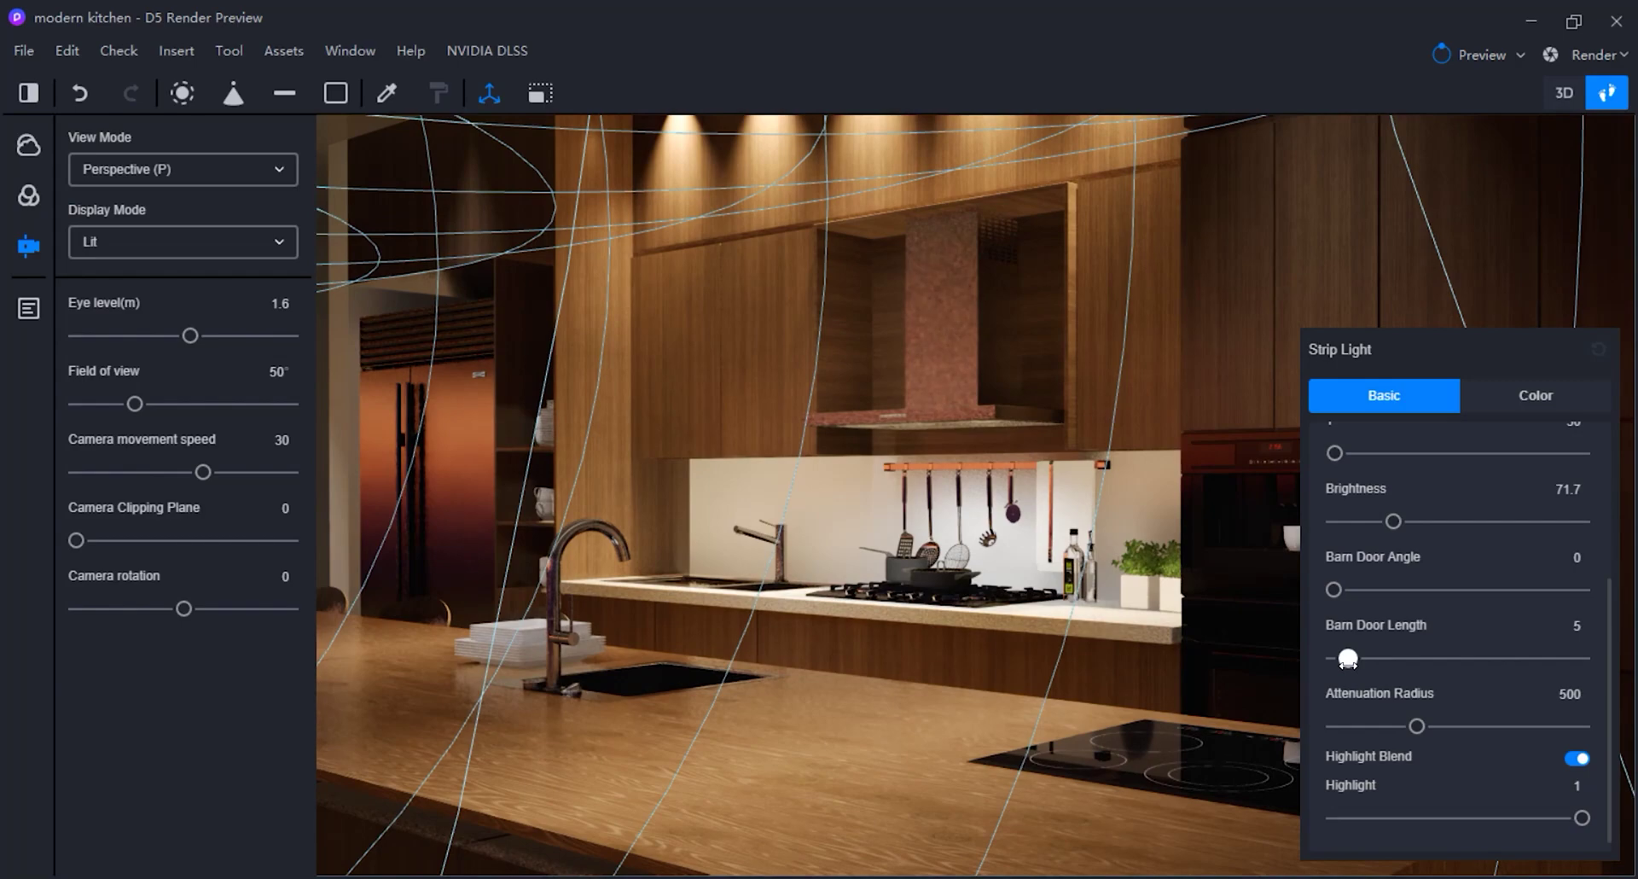
left_click_drag(1347, 658, 1343, 667)
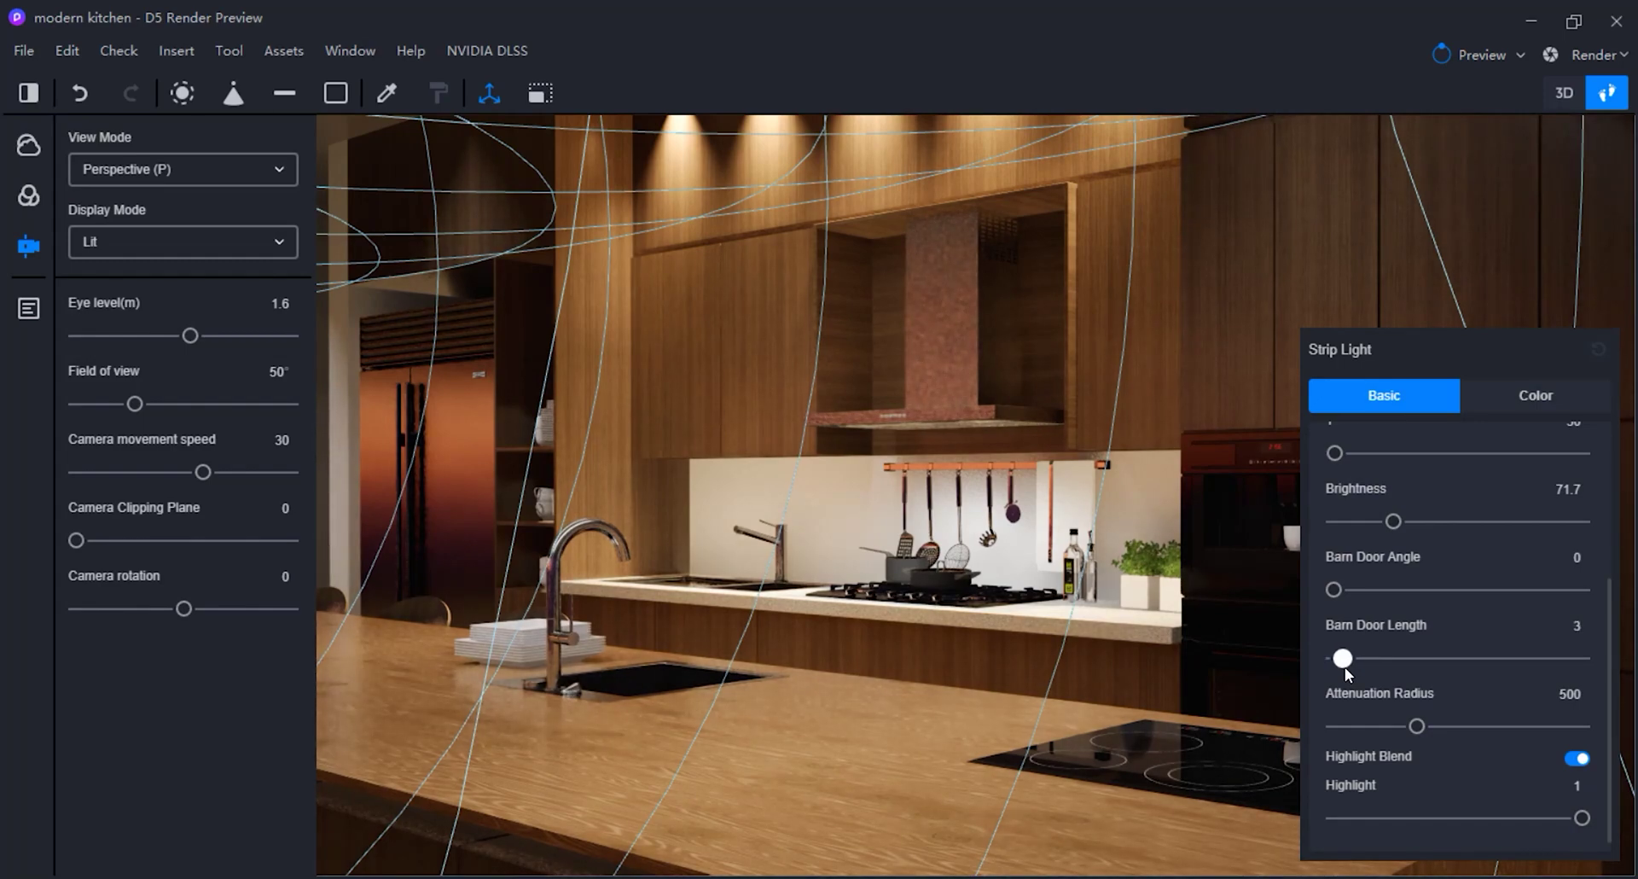
left_click(1344, 667)
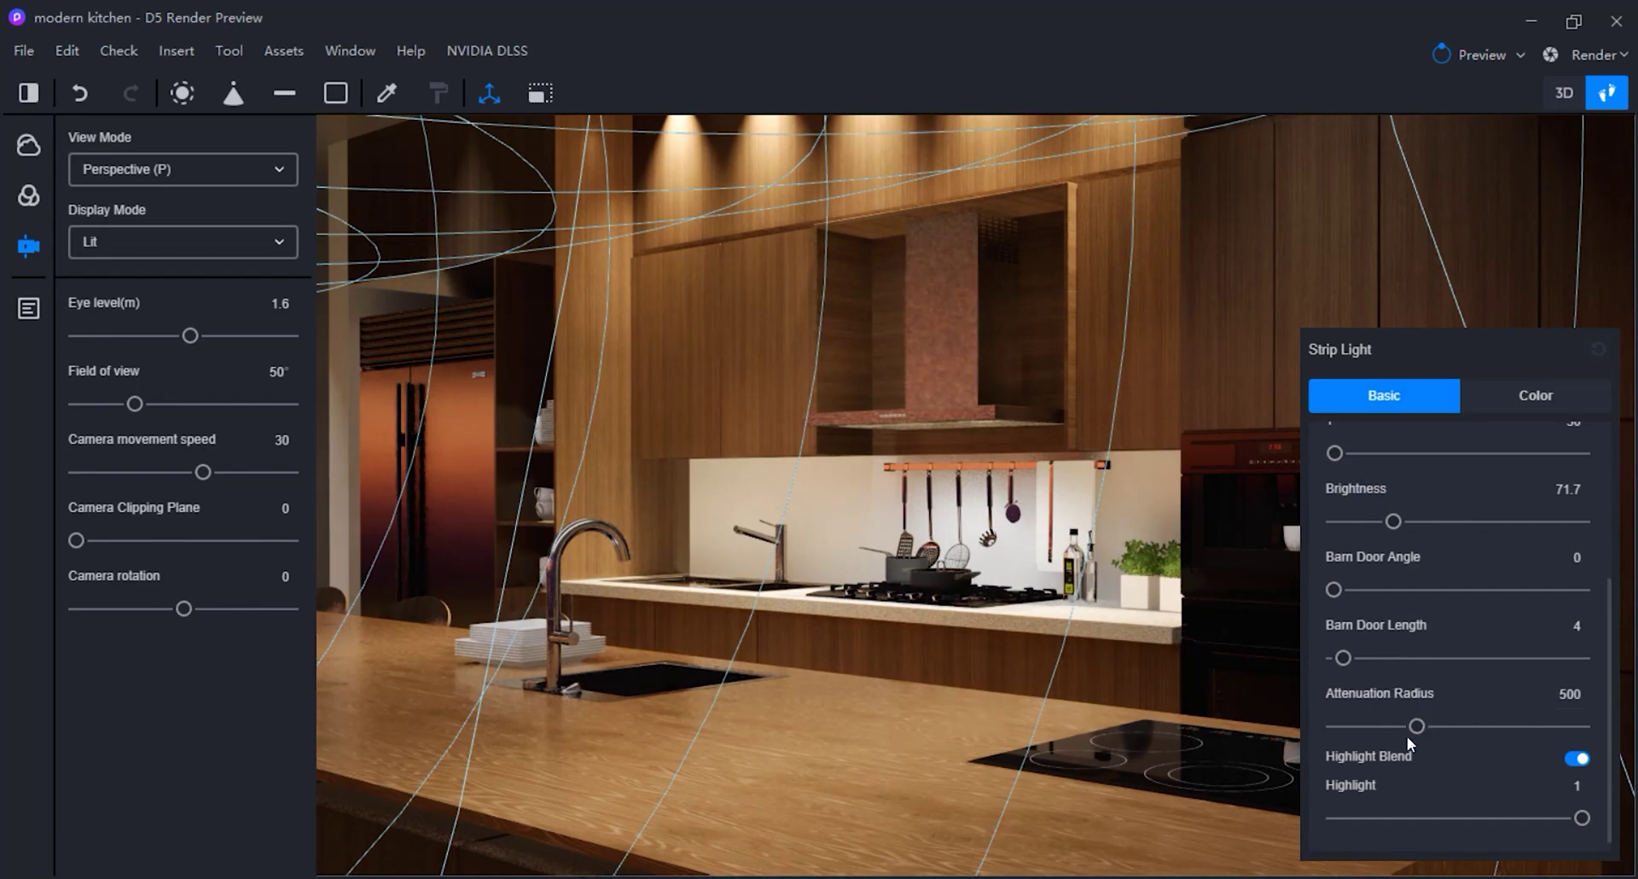
Set the selected strip lights' attenuation radius to 550 and keep the highlight at 1.
mouse_move(1416, 725)
left_mouse_down()
mouse_move(1386, 726)
mouse_move(1459, 726)
mouse_move(1374, 726)
mouse_move(1420, 726)
left_mouse_up()
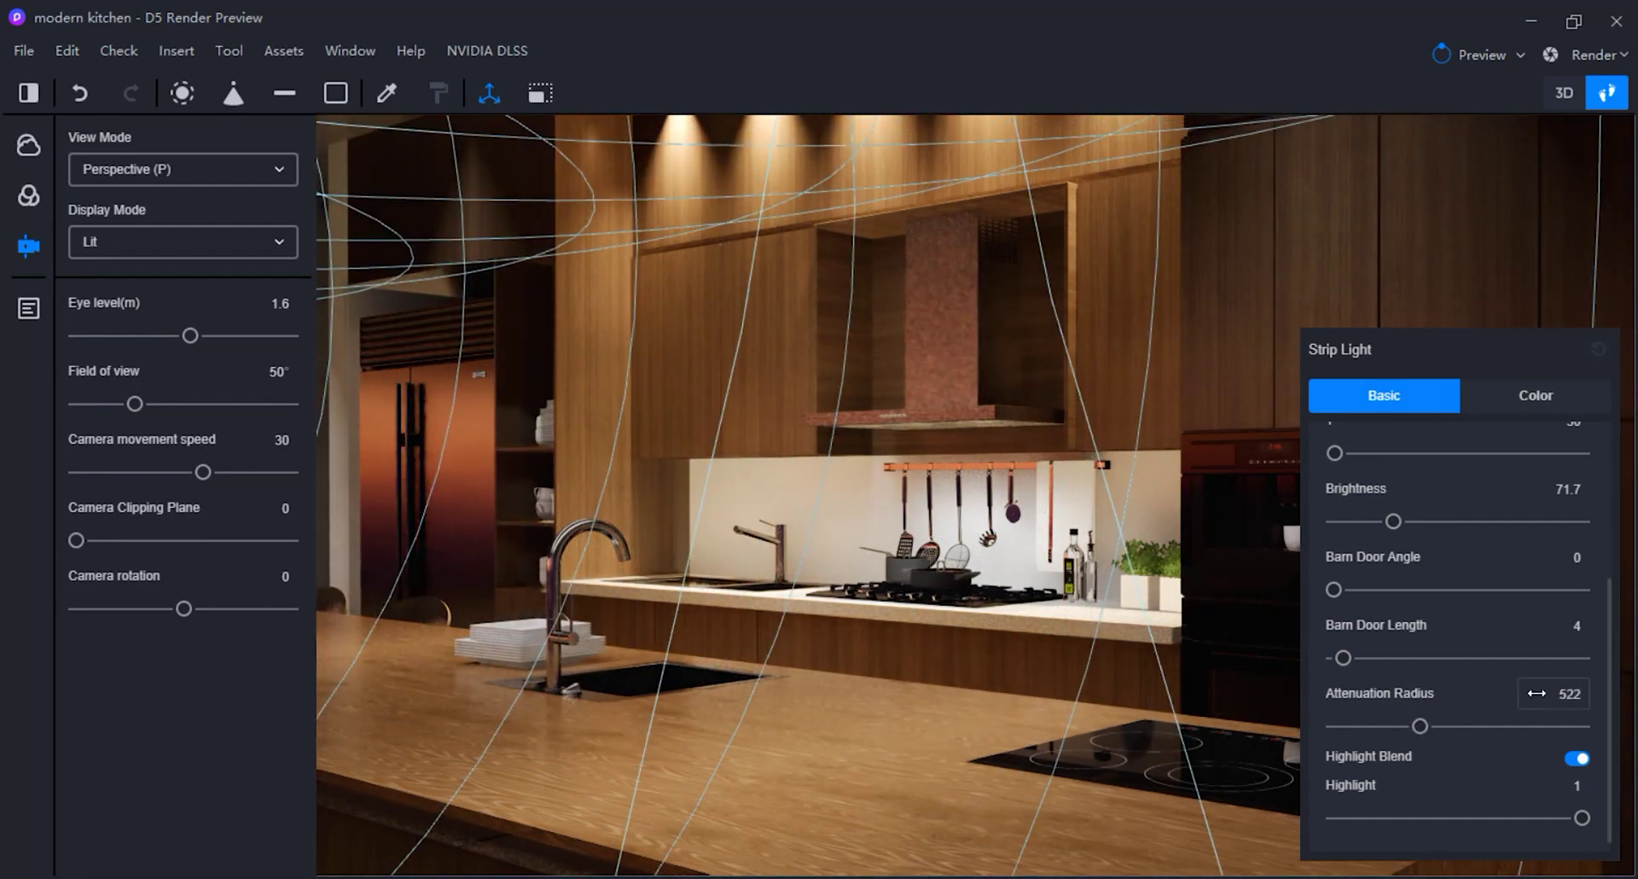
left_click(1569, 694)
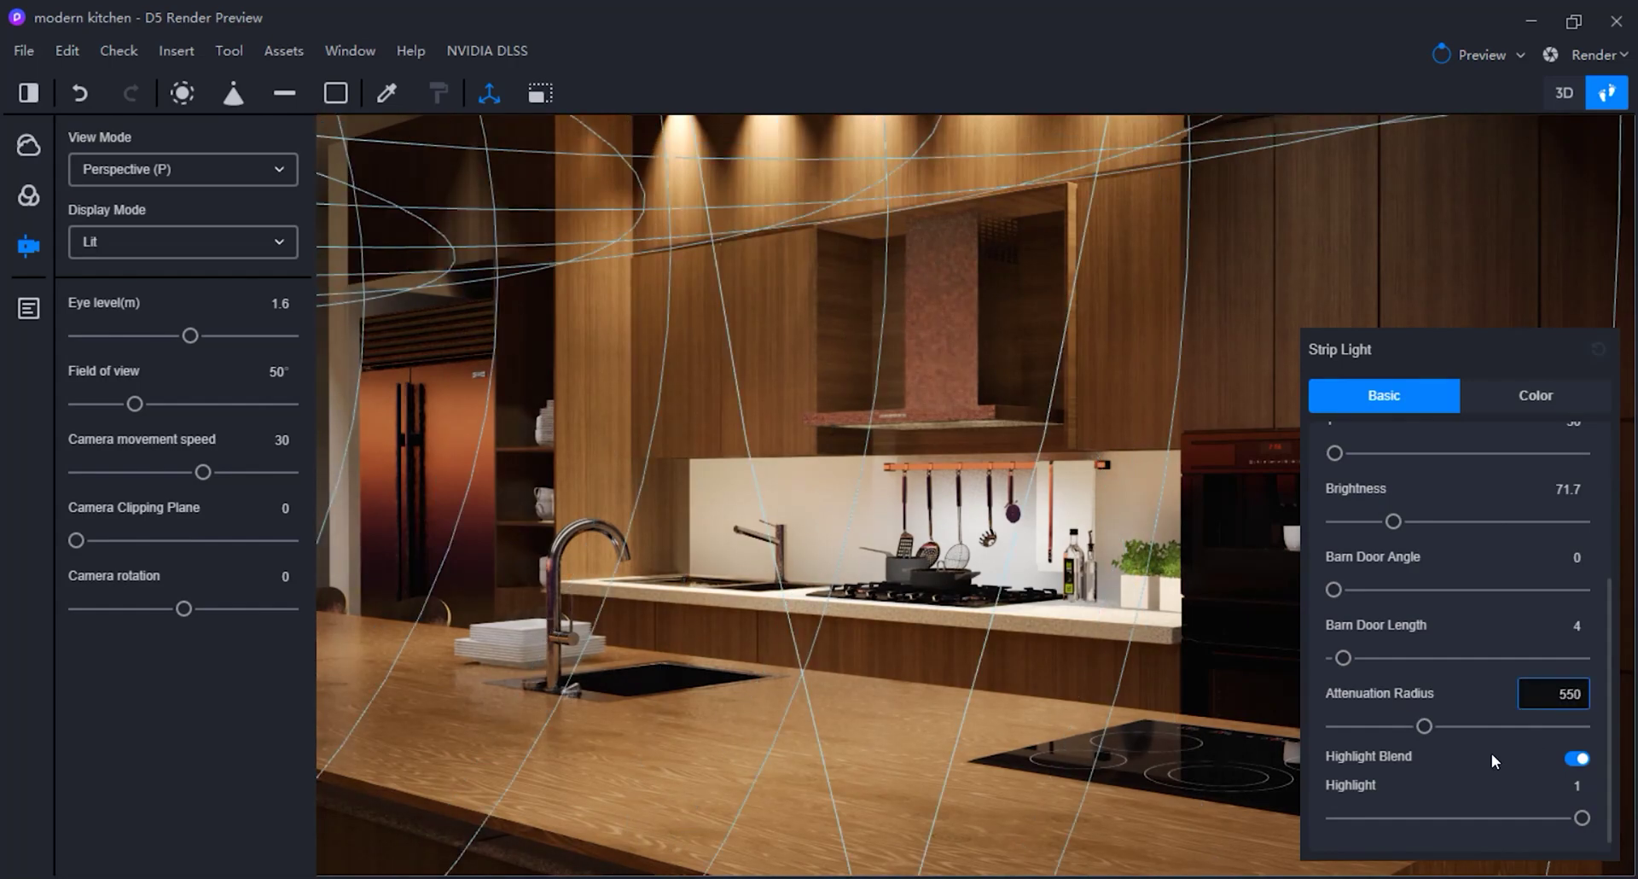
scroll(1469, 801, "down", 1)
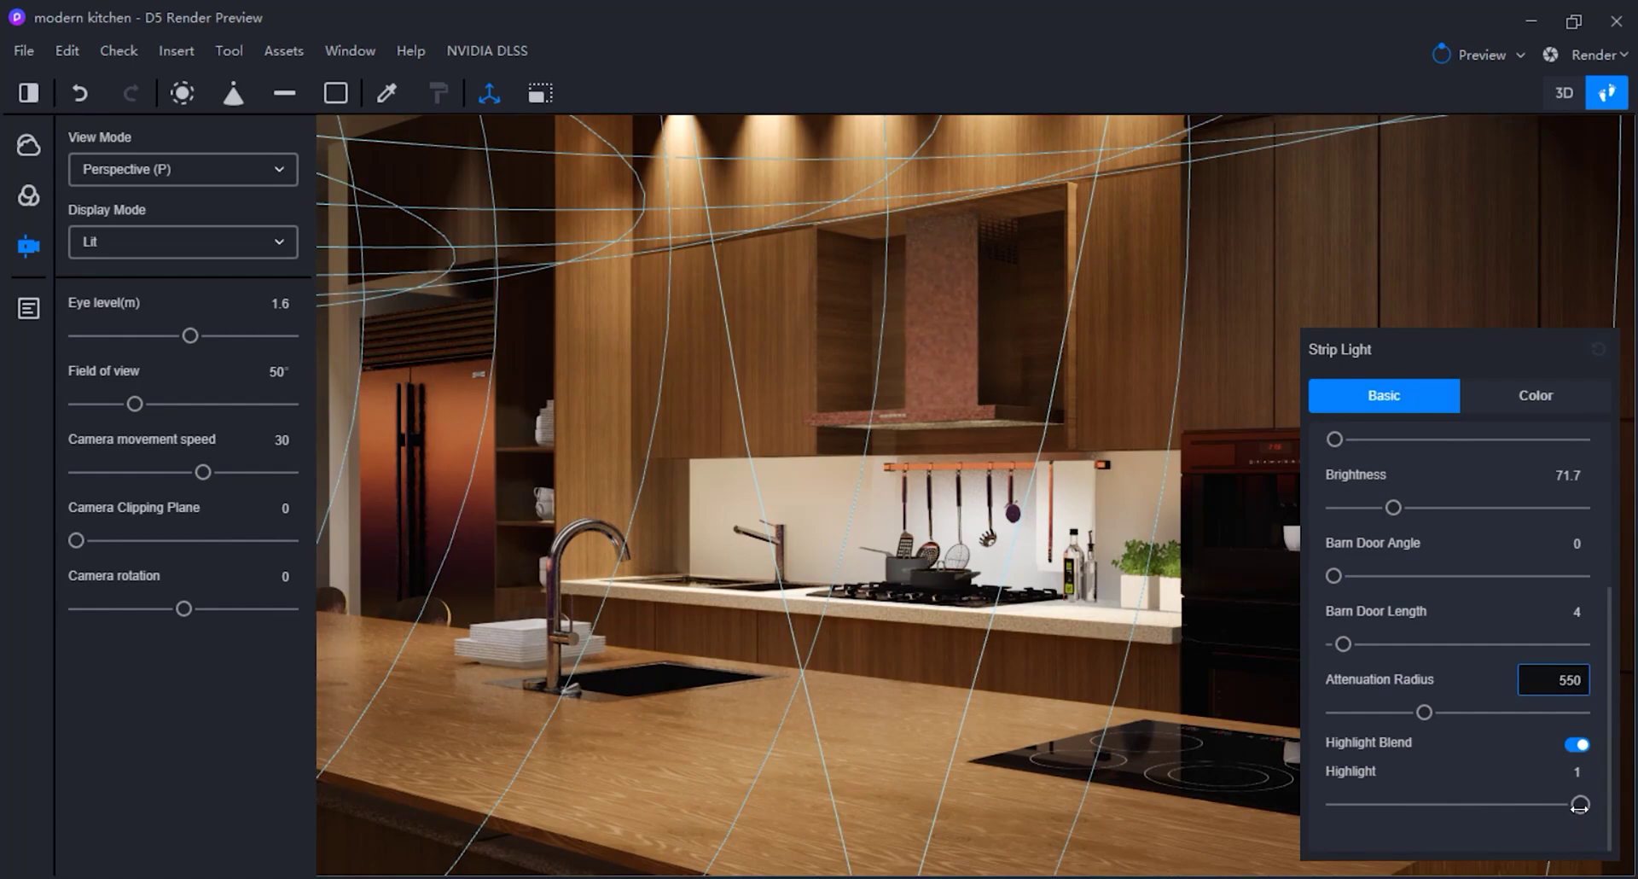
left_click_drag(1578, 804, 1614, 818)
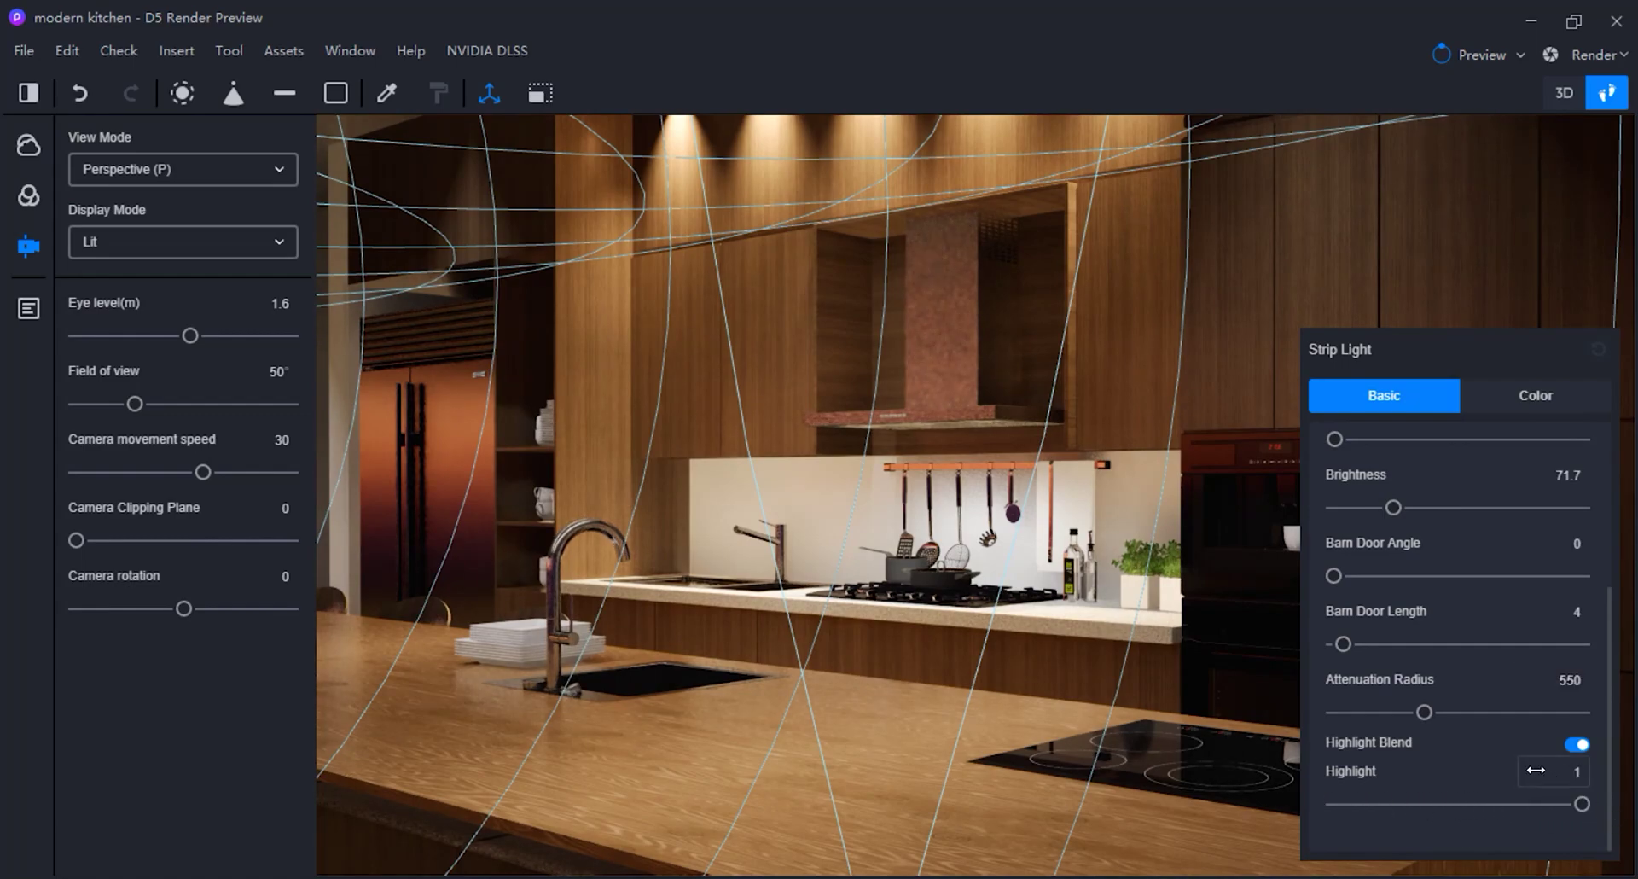
left_click(1552, 681)
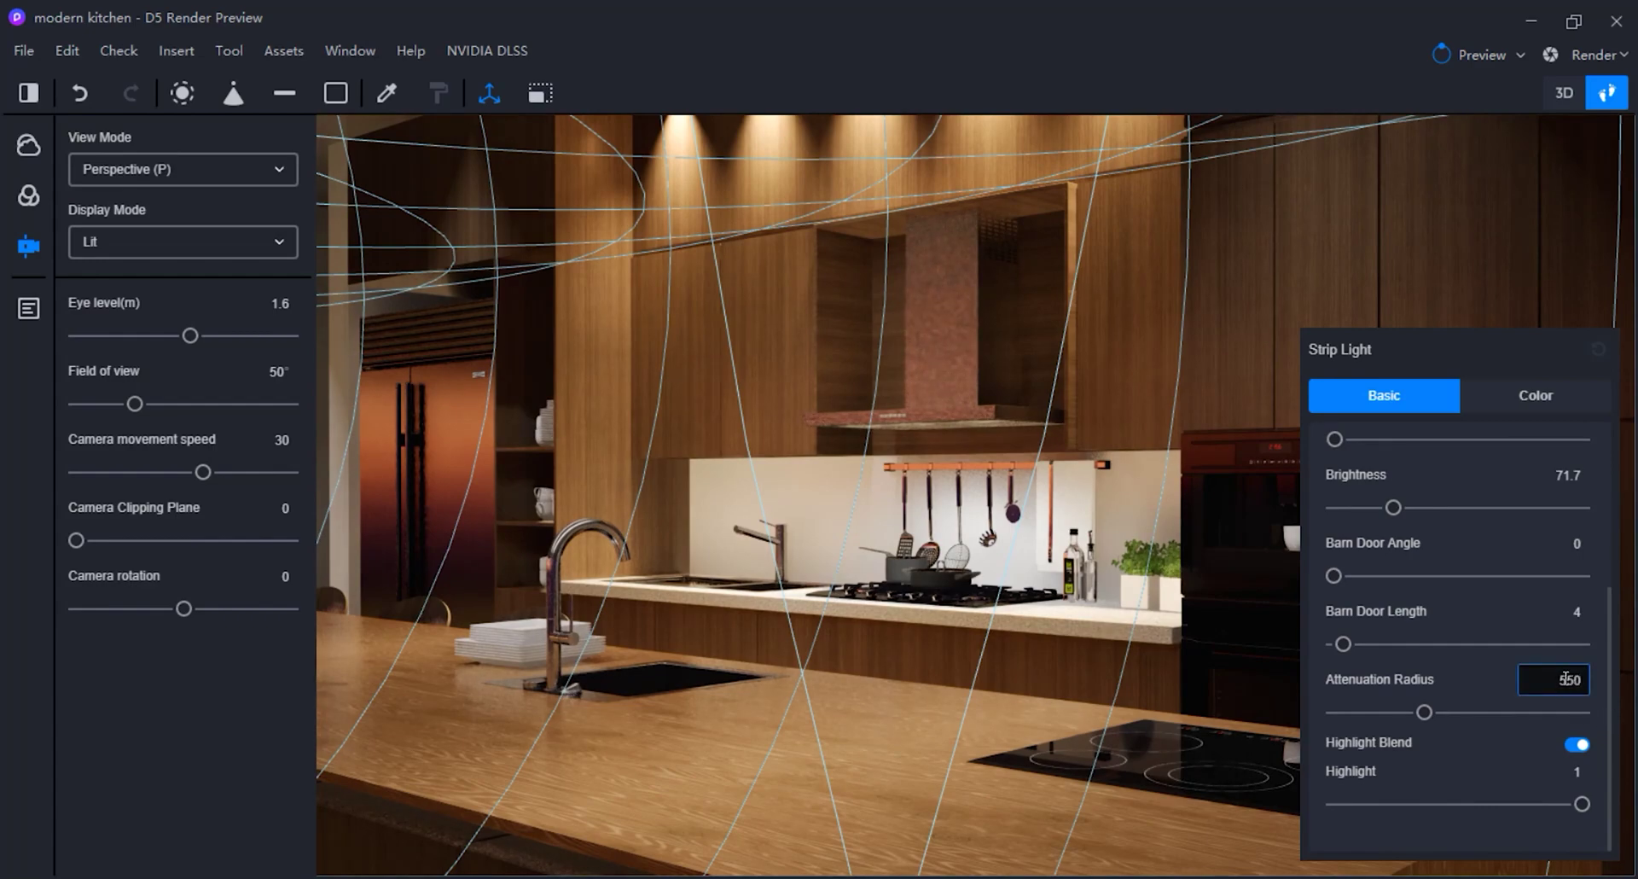
left_click(1487, 679)
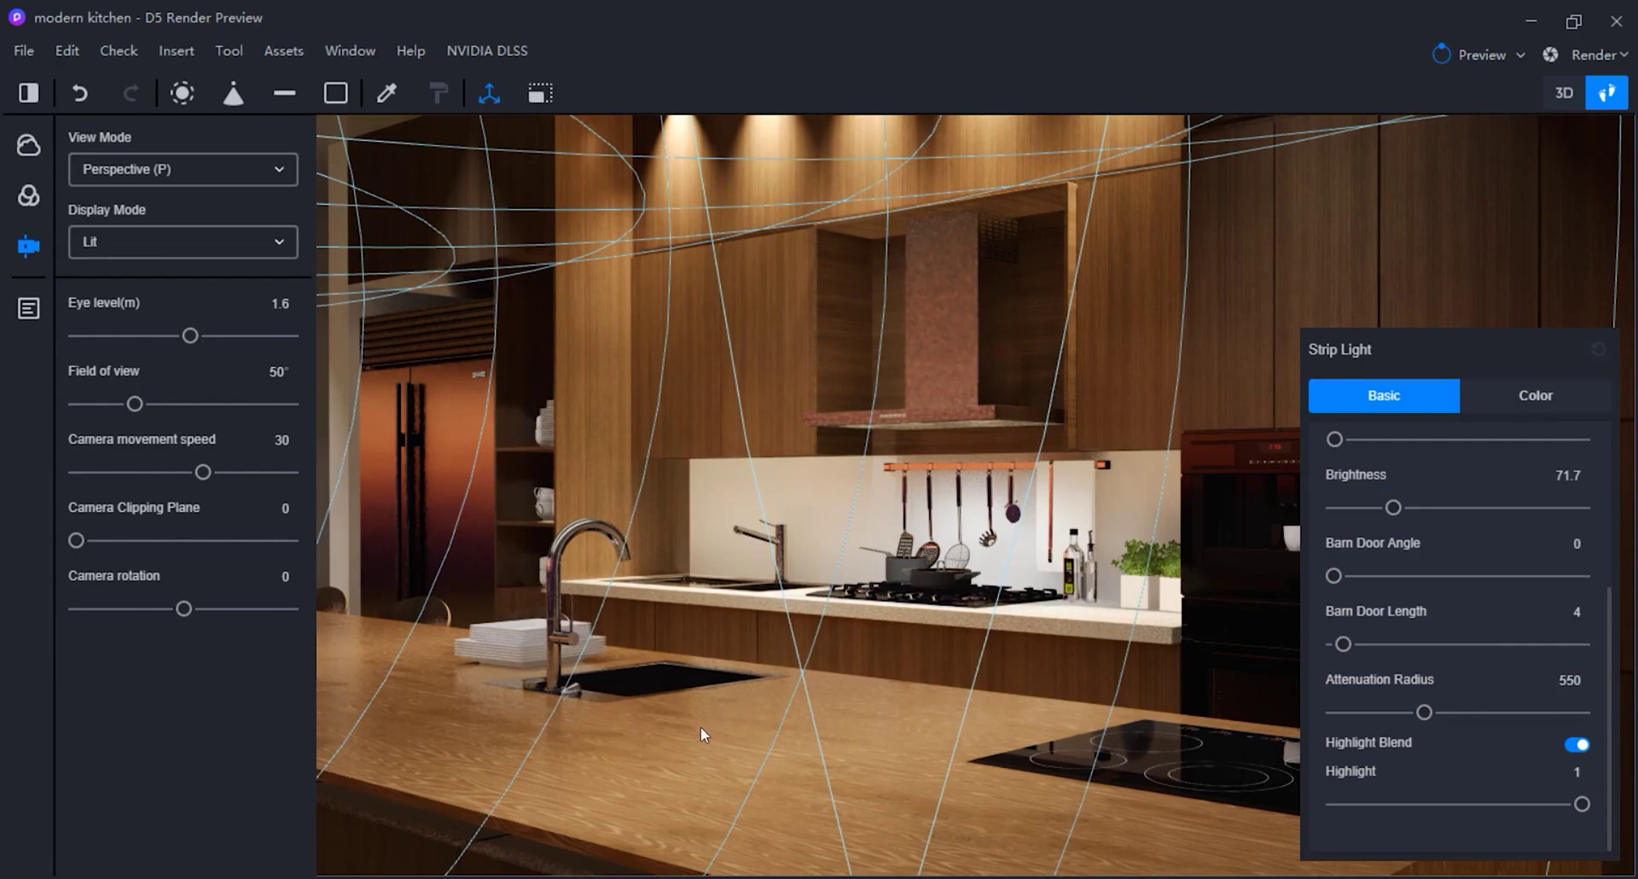
Return to the scene's object list and clear the strip light selection.
left_click(29, 308)
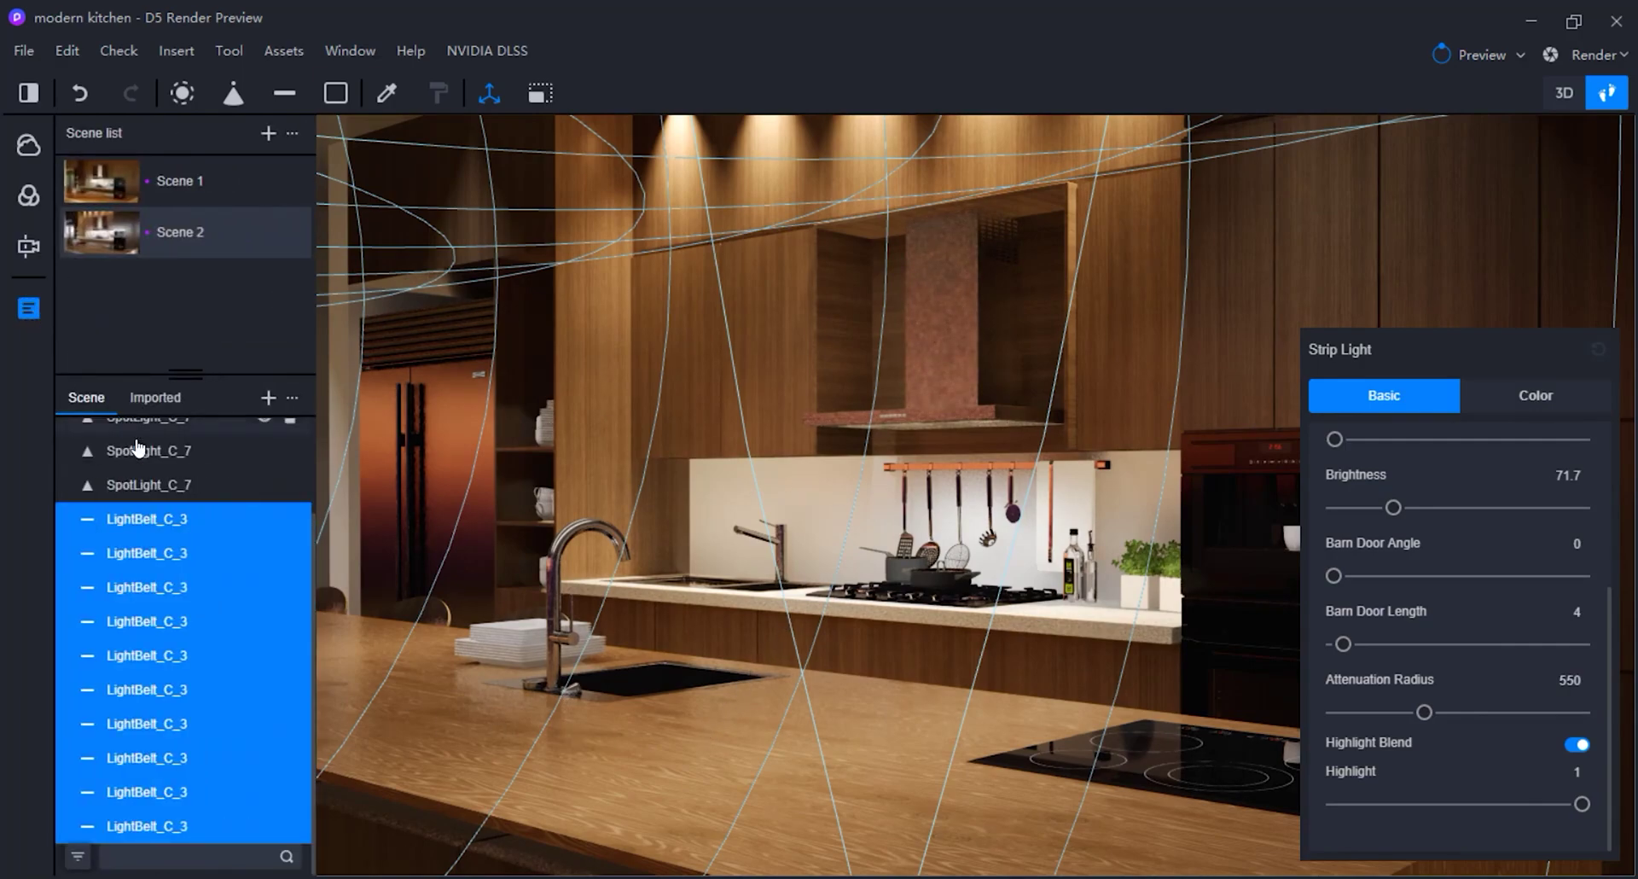
scroll(162, 734, "up", 3)
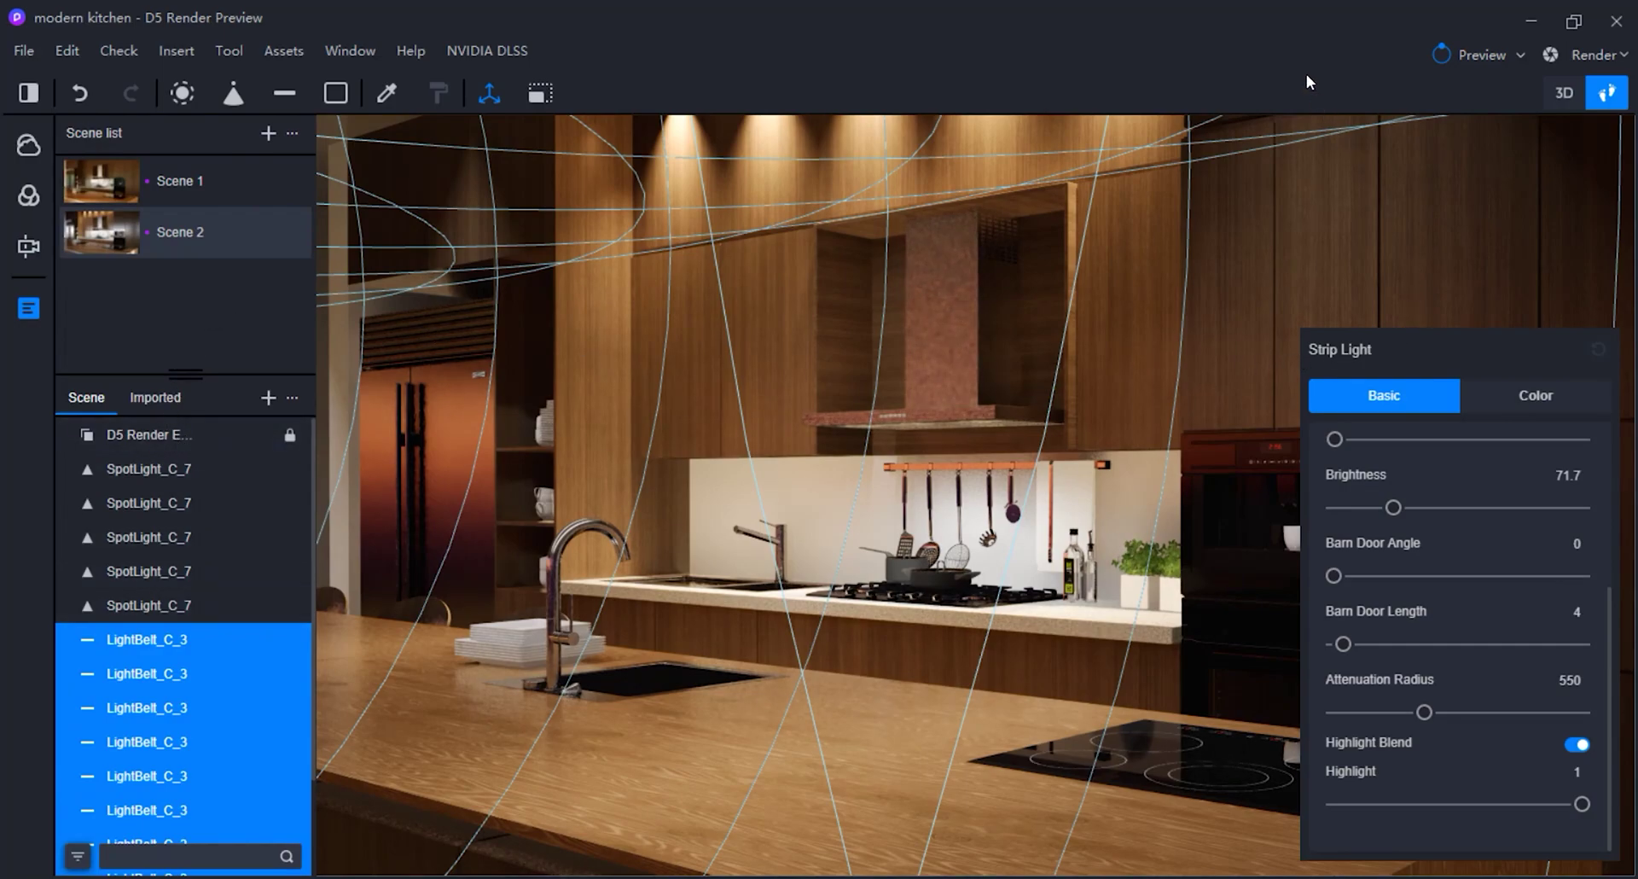
left_click(1324, 191)
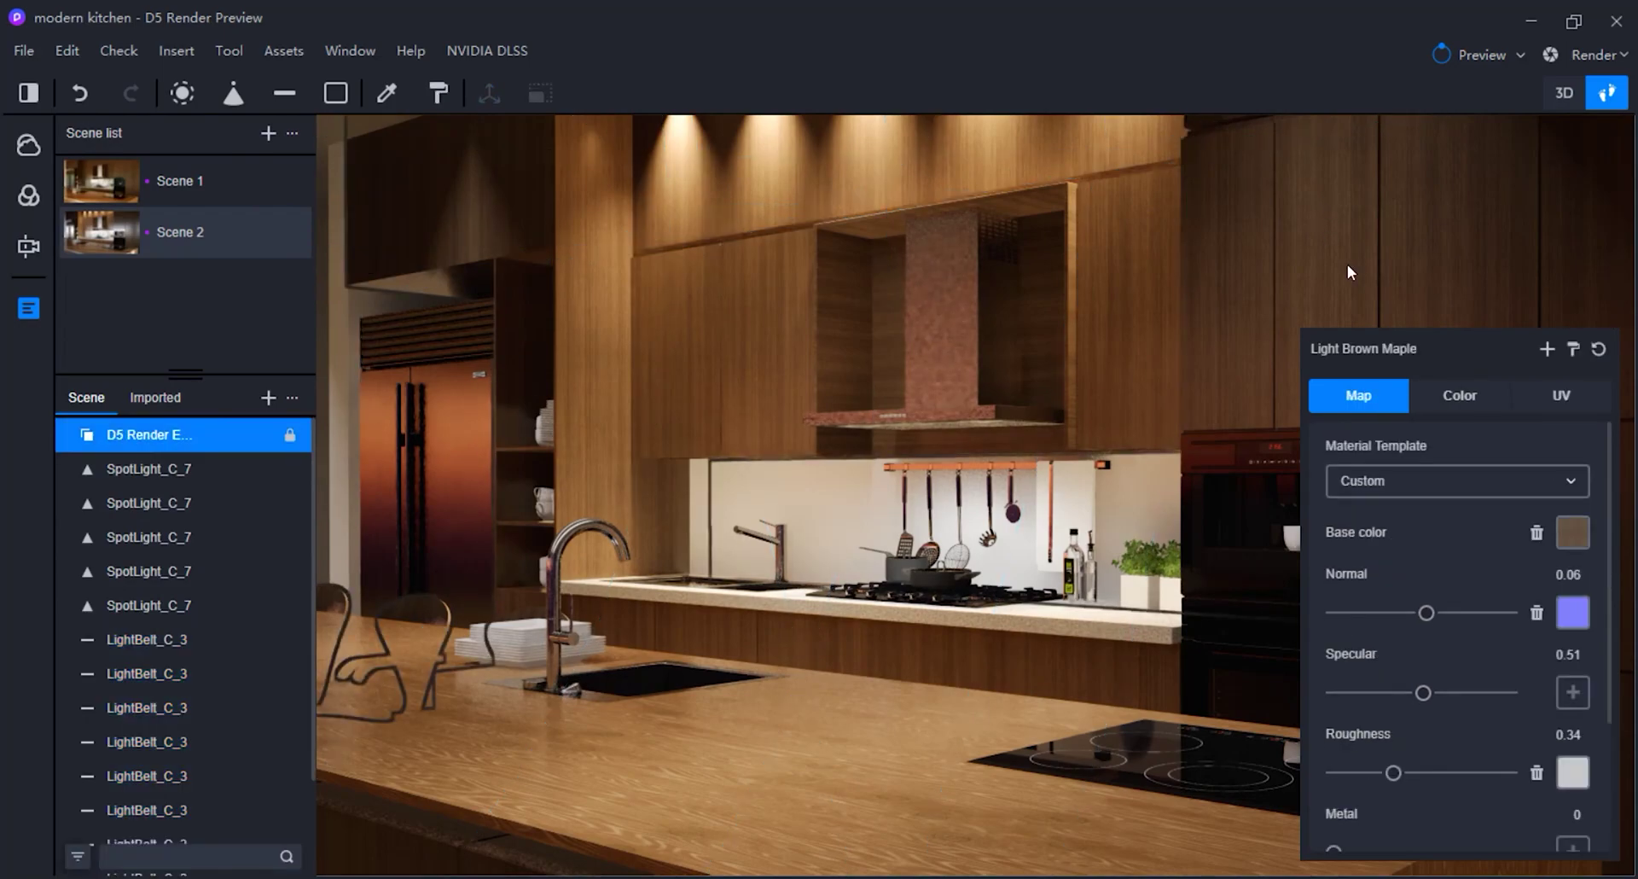
key("Escape")
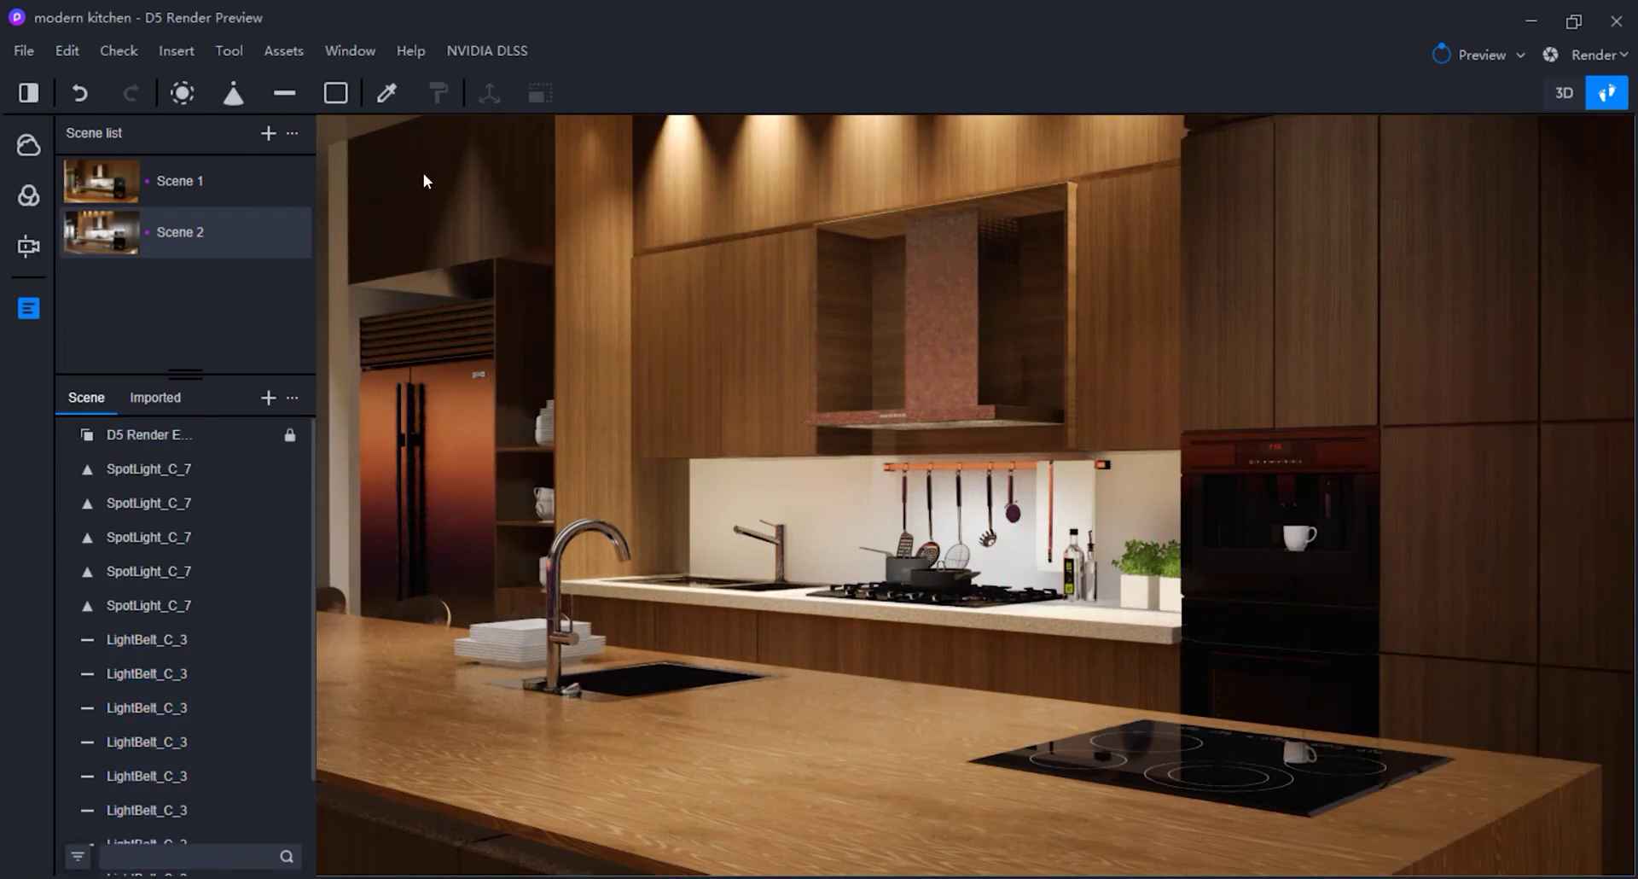
Place a rectangular light on the kitchen island countertop between the sink and the cooktop.
left_click(336, 93)
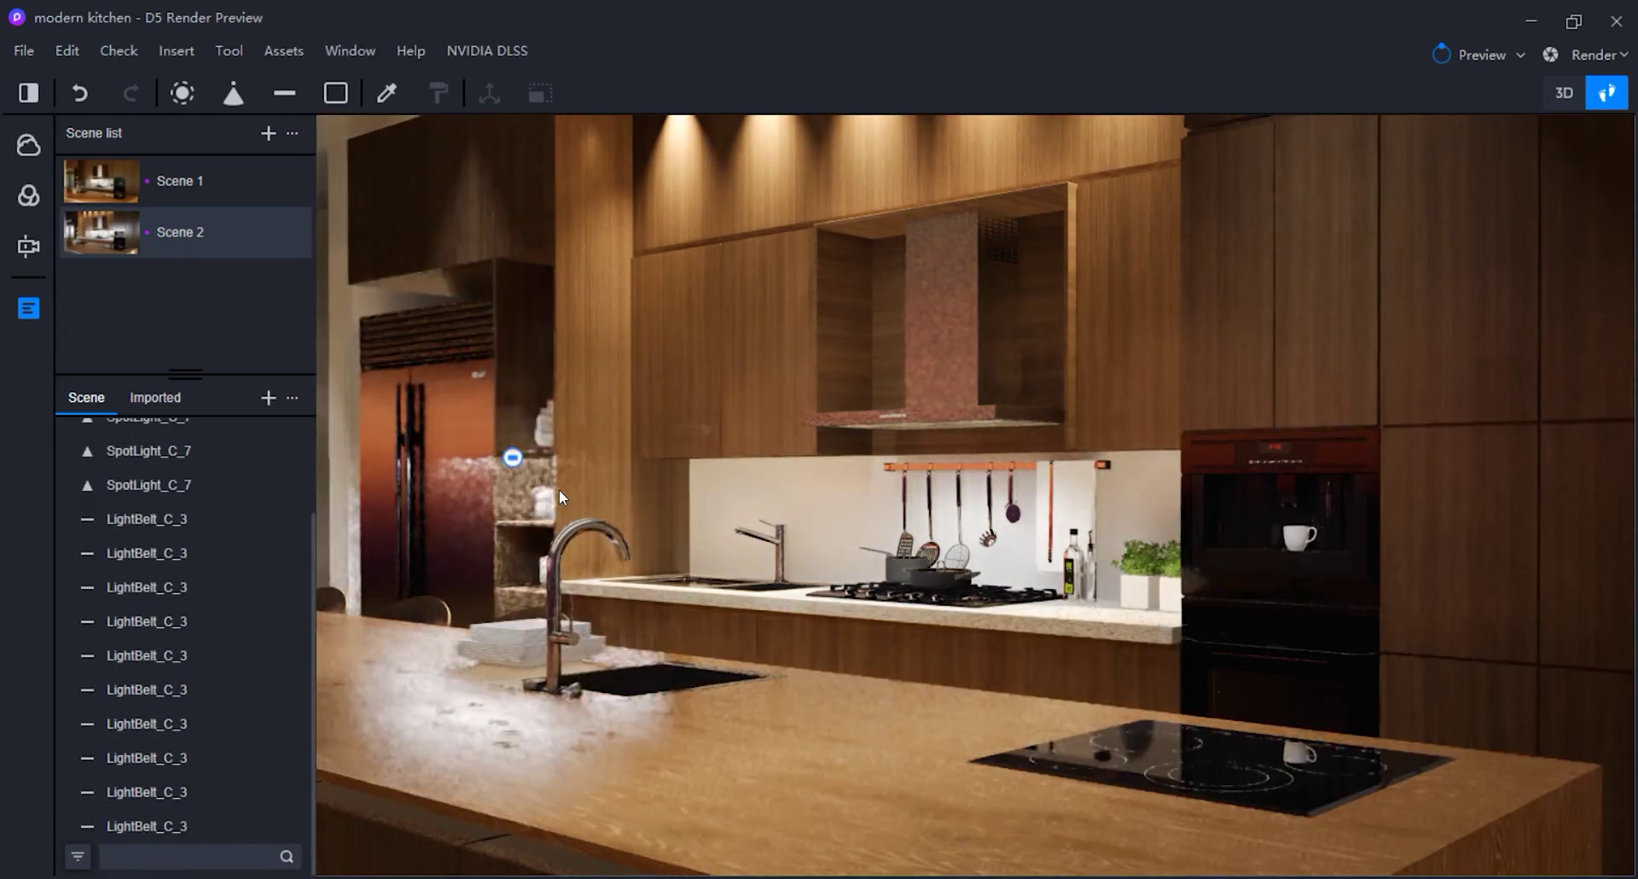
left_click(838, 462)
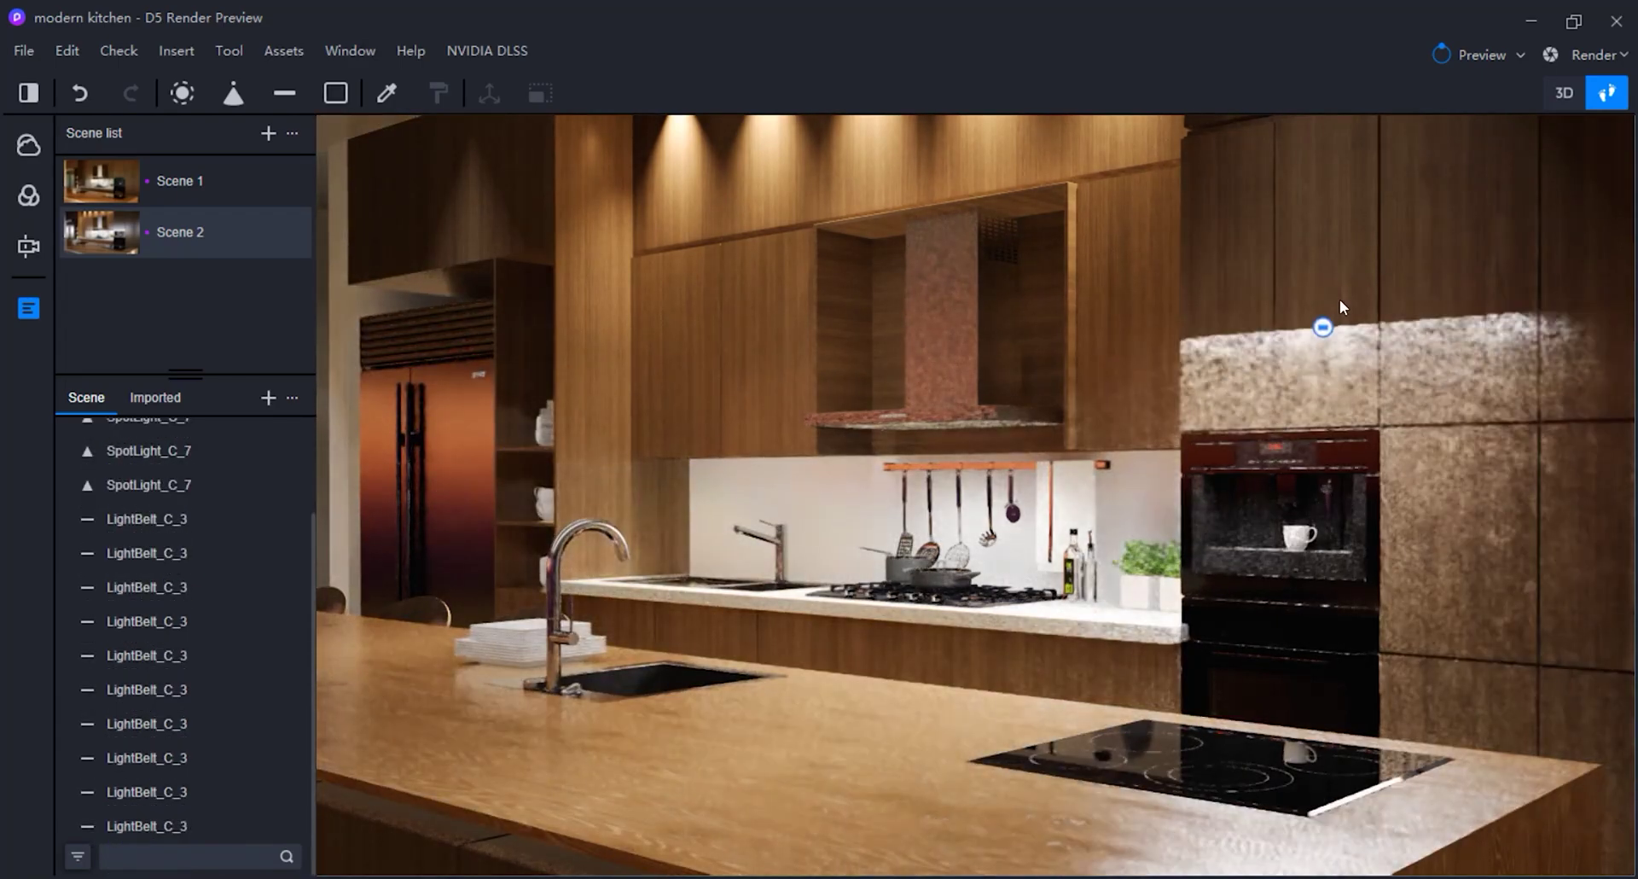
left_click(1329, 157)
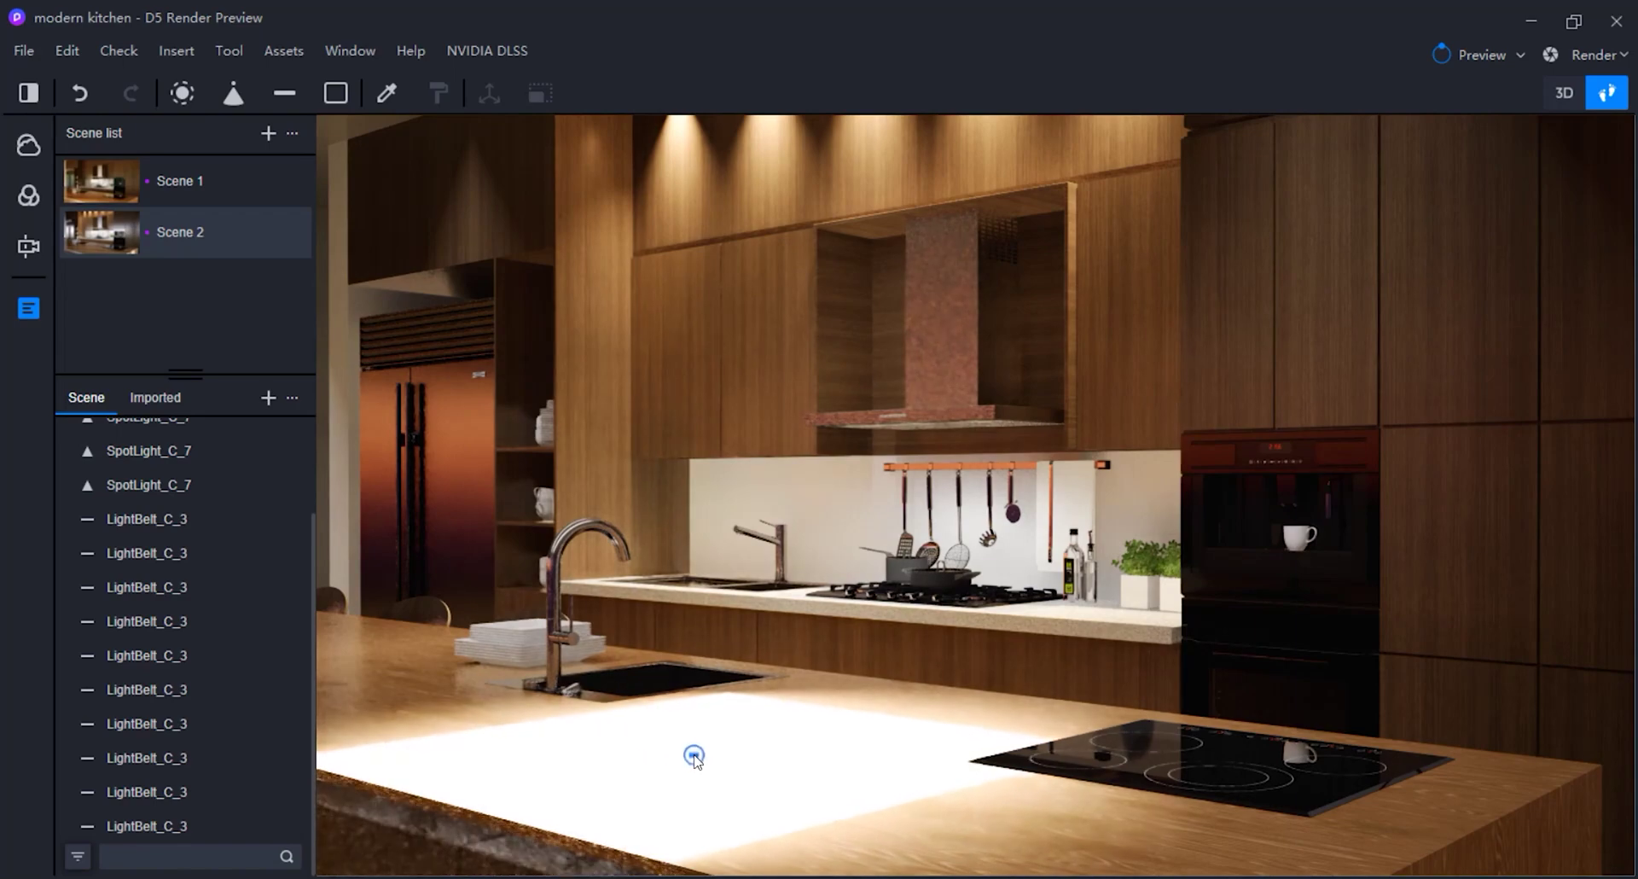
left_click(692, 758)
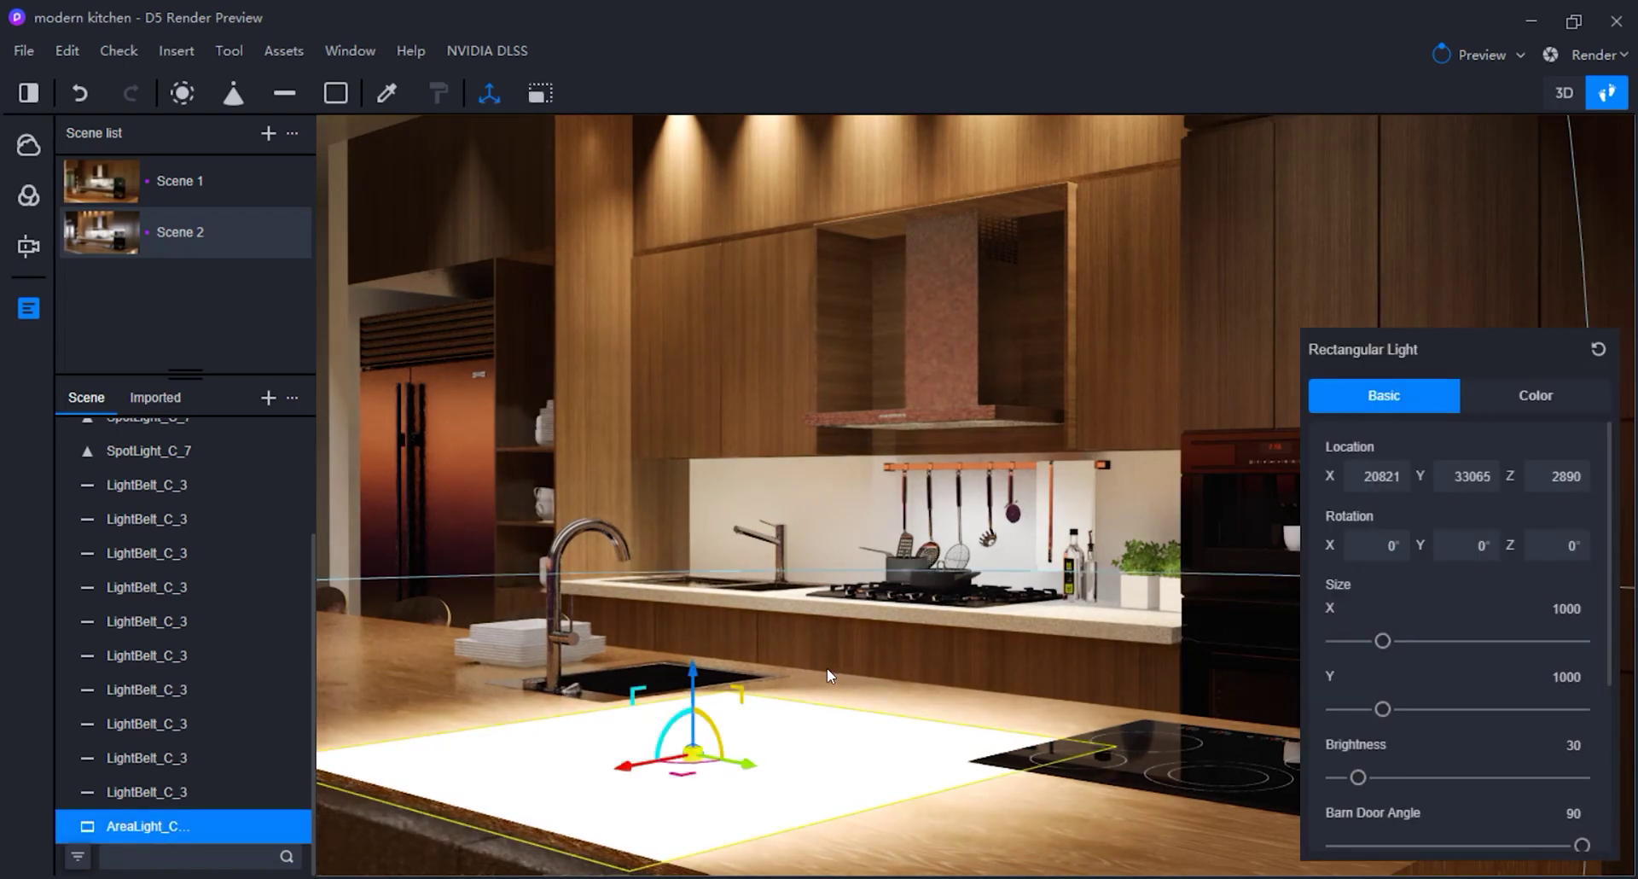
Raise the rectangular light to about Z 4398 near the ceiling and shift it along X to about 19958.
scroll(820, 670, "down", 3)
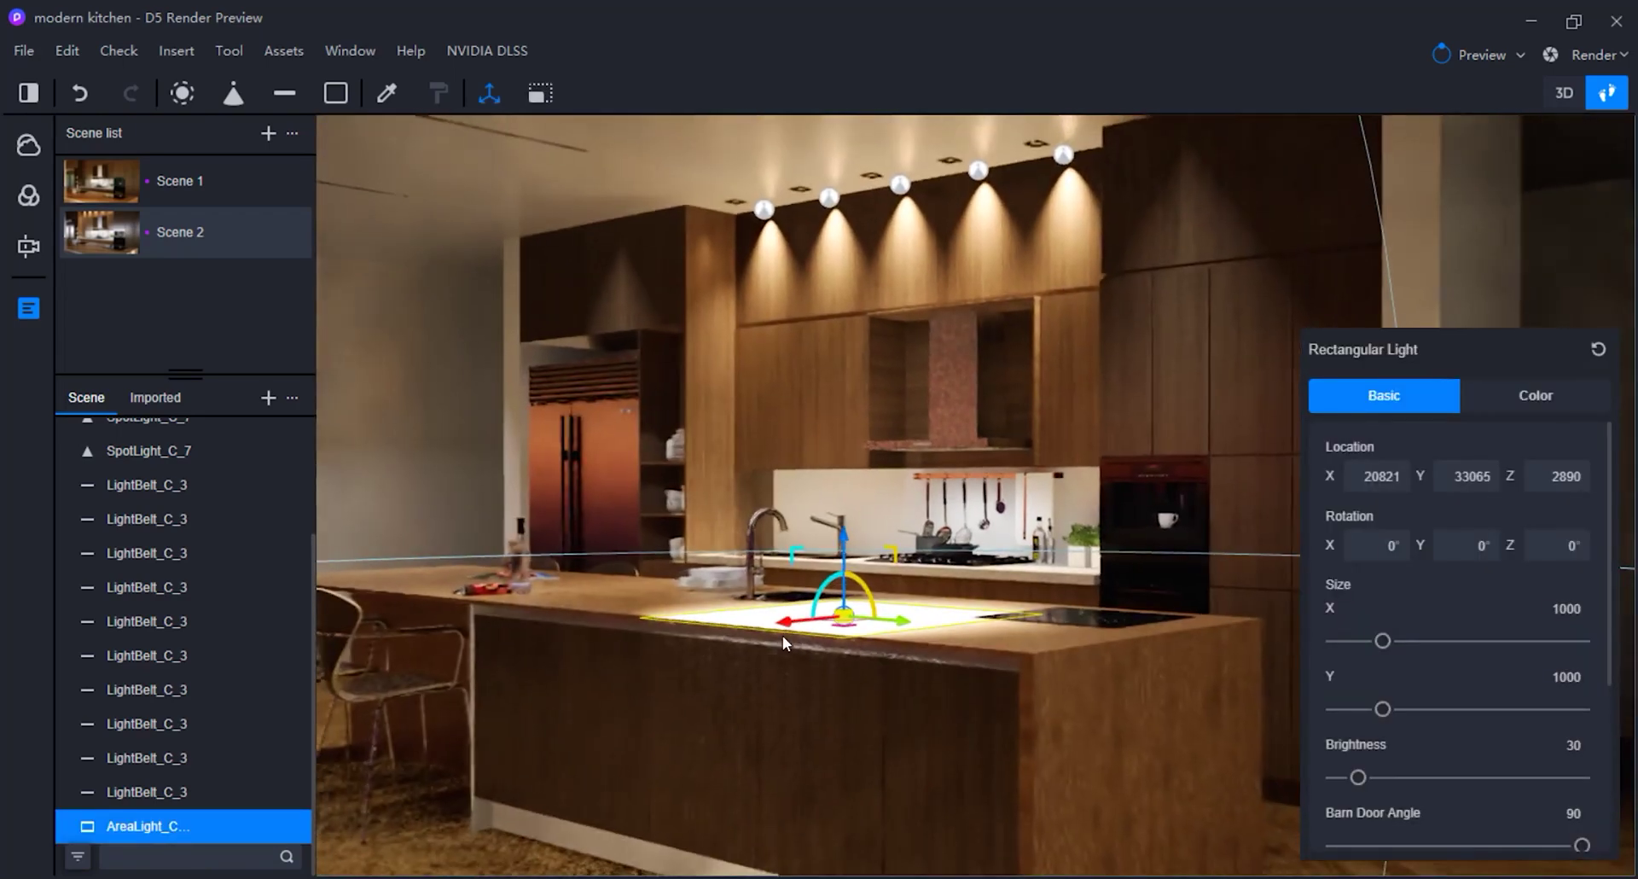
scroll(781, 634, "down", 3)
left_click_drag(849, 512, 821, 78)
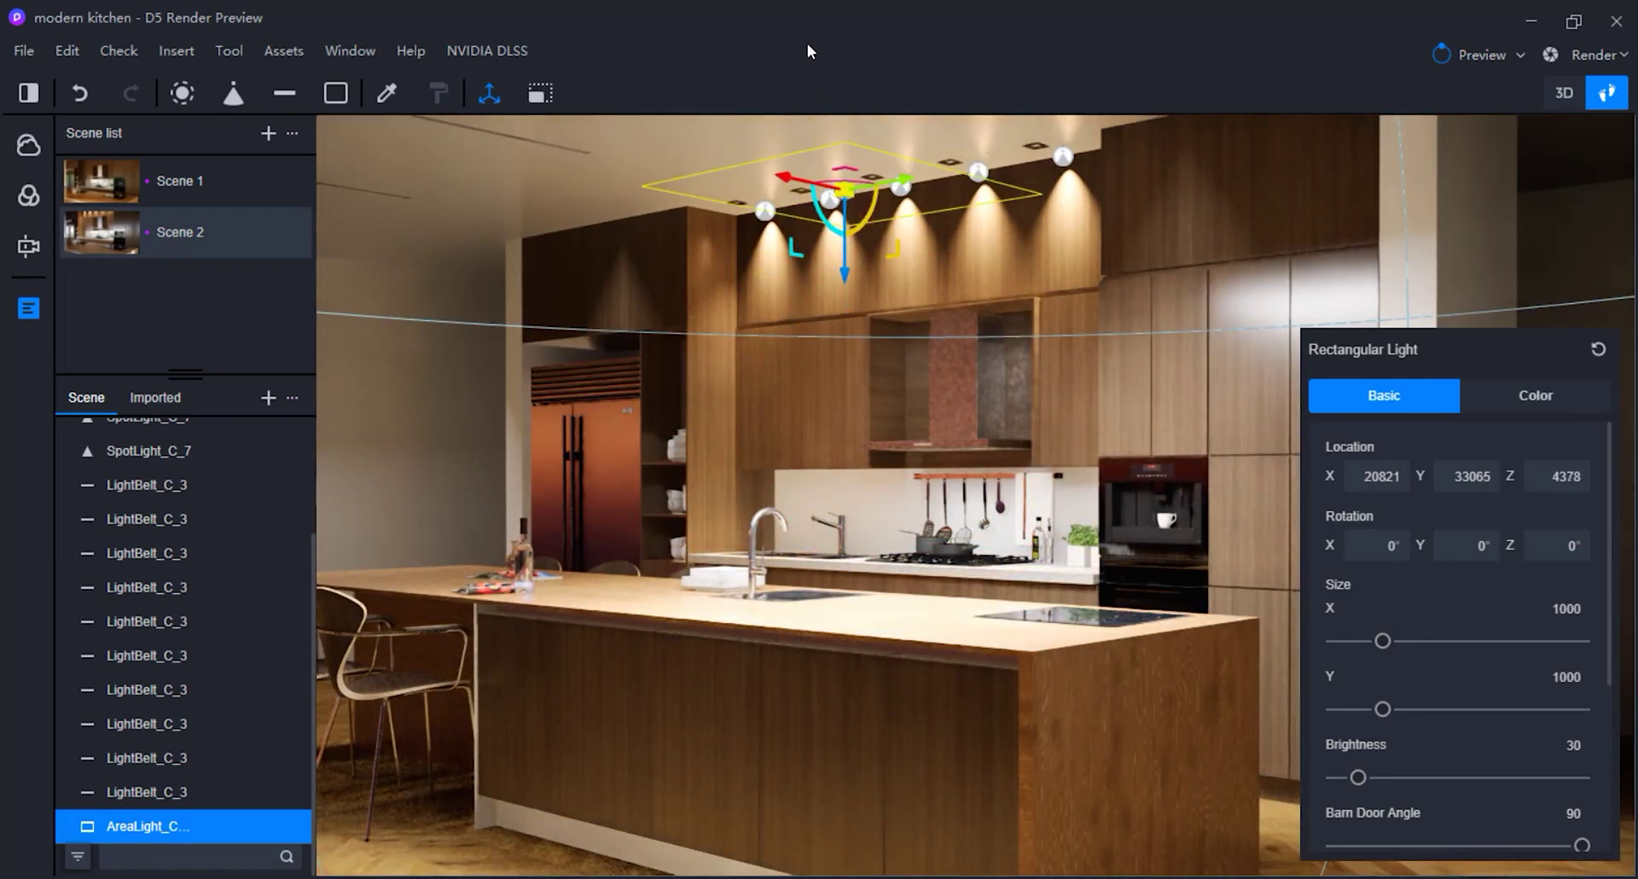
left_click_drag(795, 186, 579, 169)
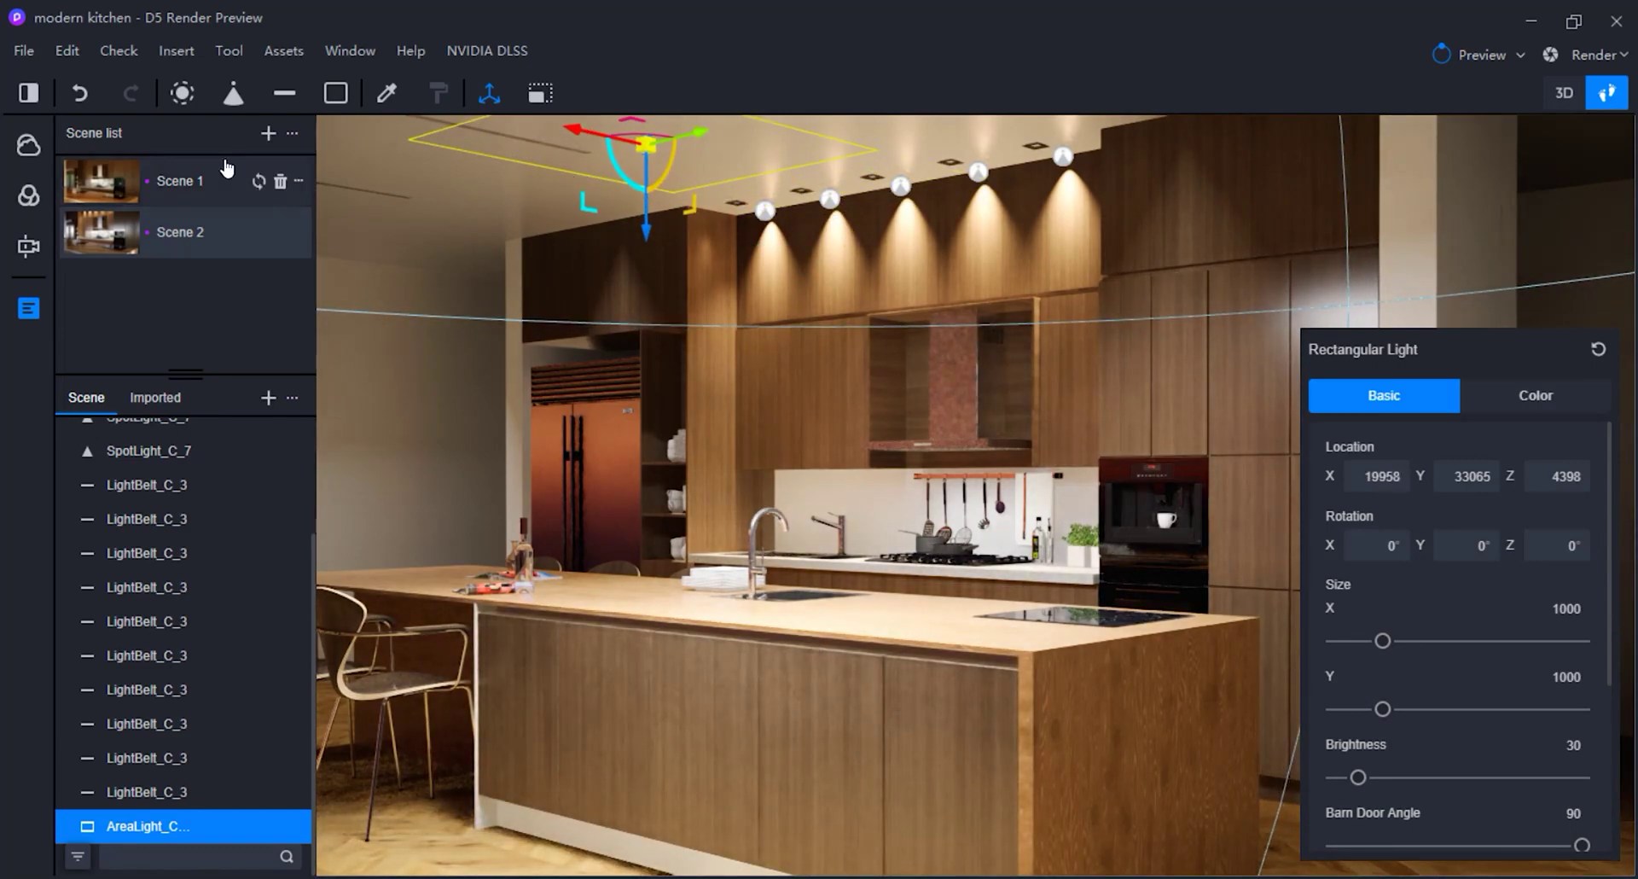
In the Top wireframe view, move the rectangular light away from the island to about Y 24051.
left_click(28, 247)
left_click(135, 171)
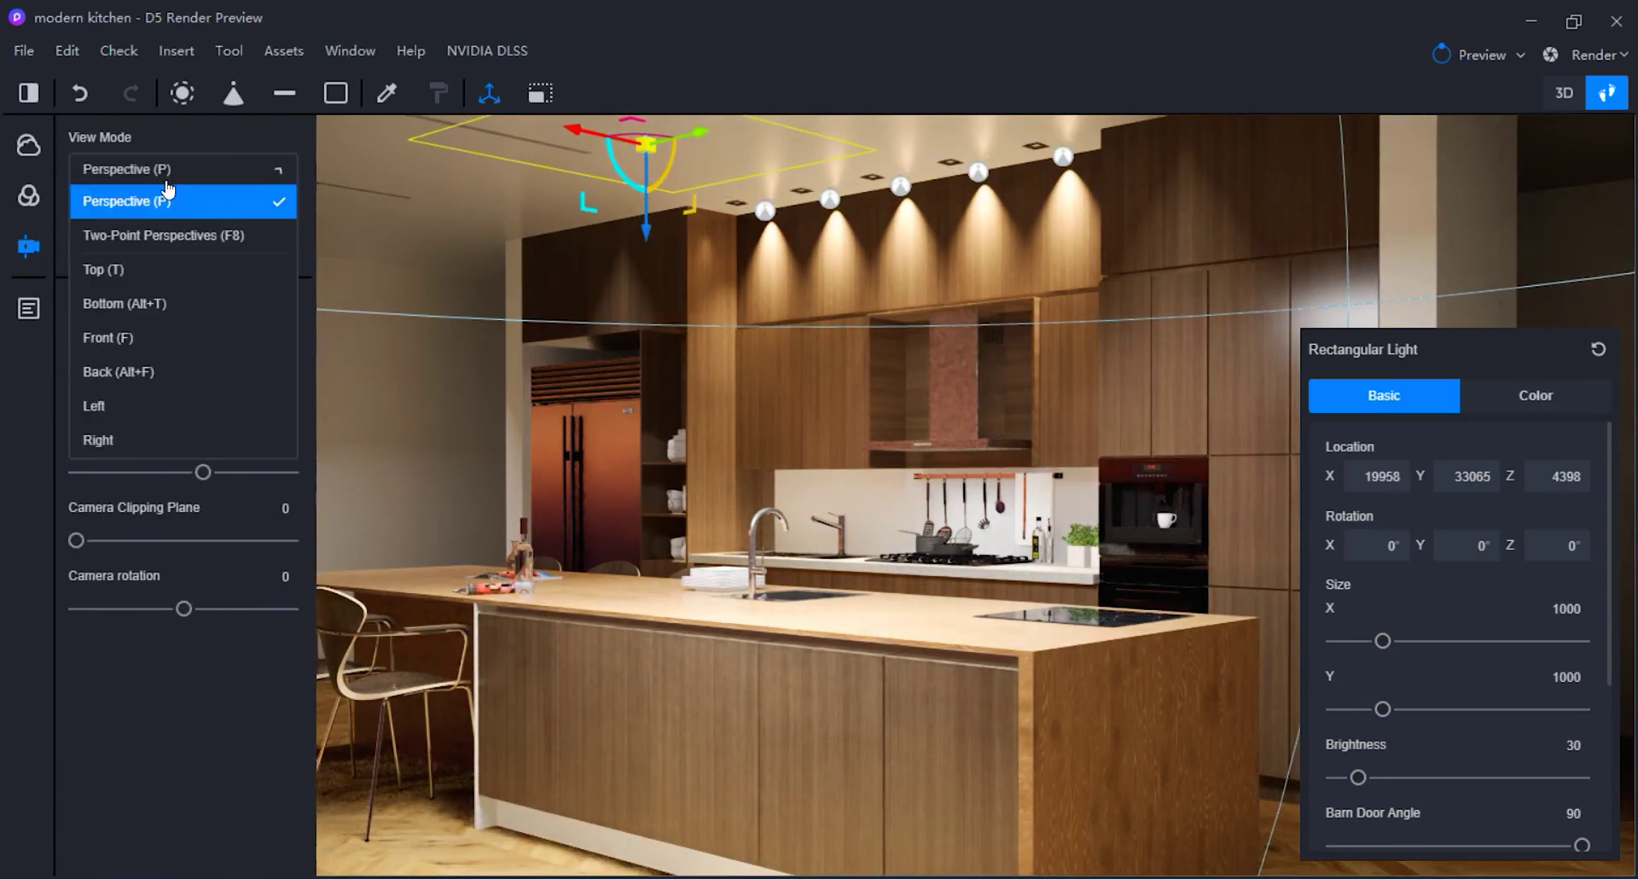
left_click(168, 271)
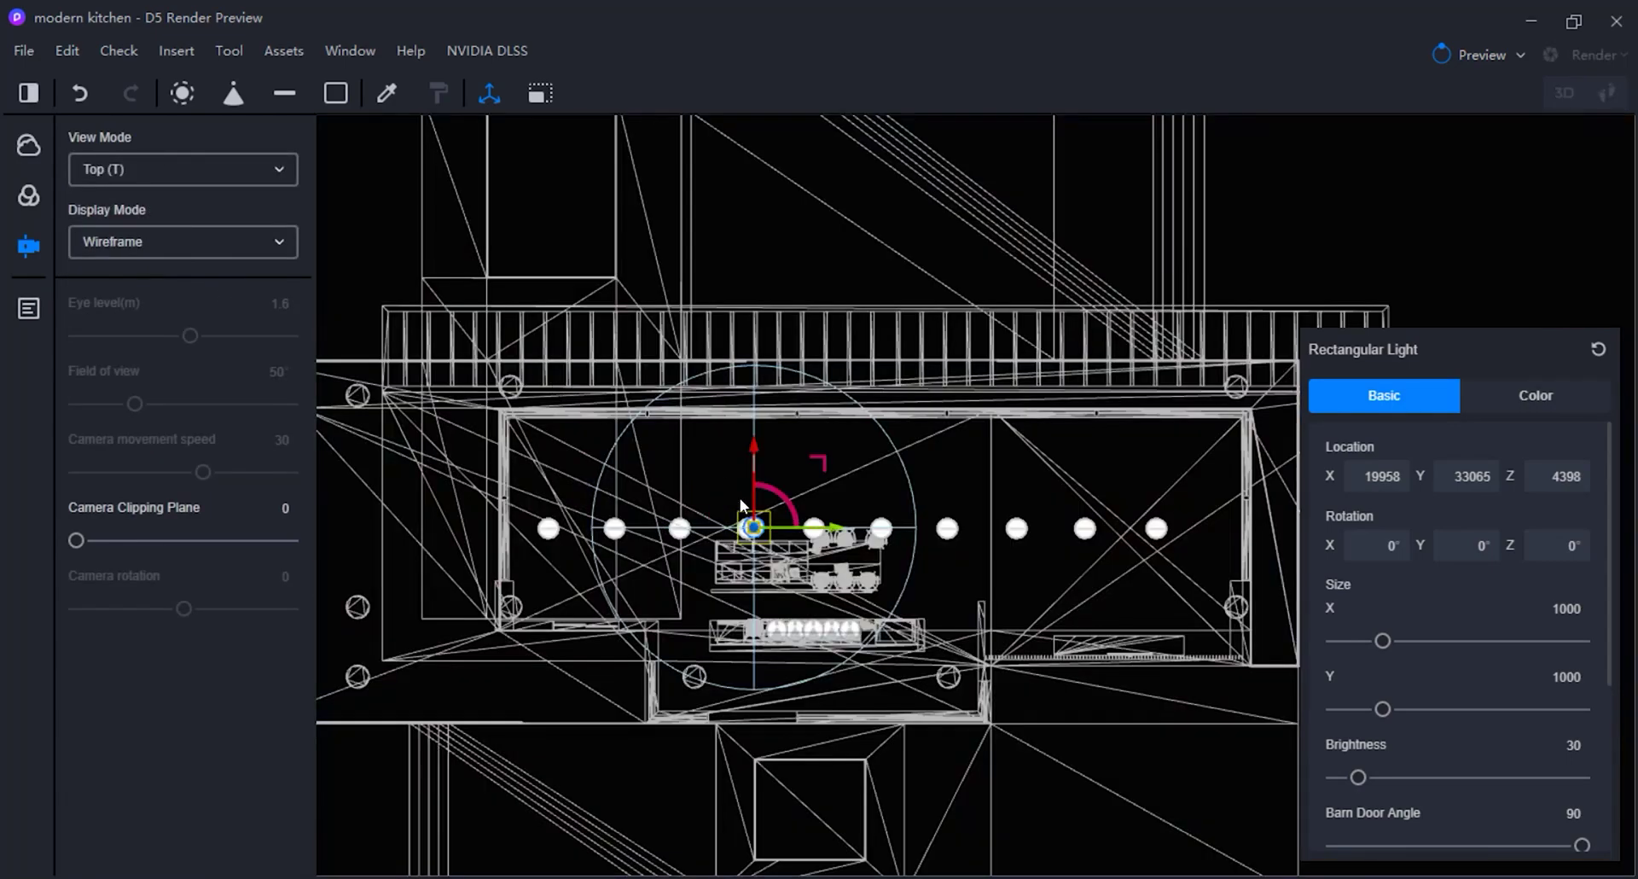
left_click_drag(815, 473, 1129, 546)
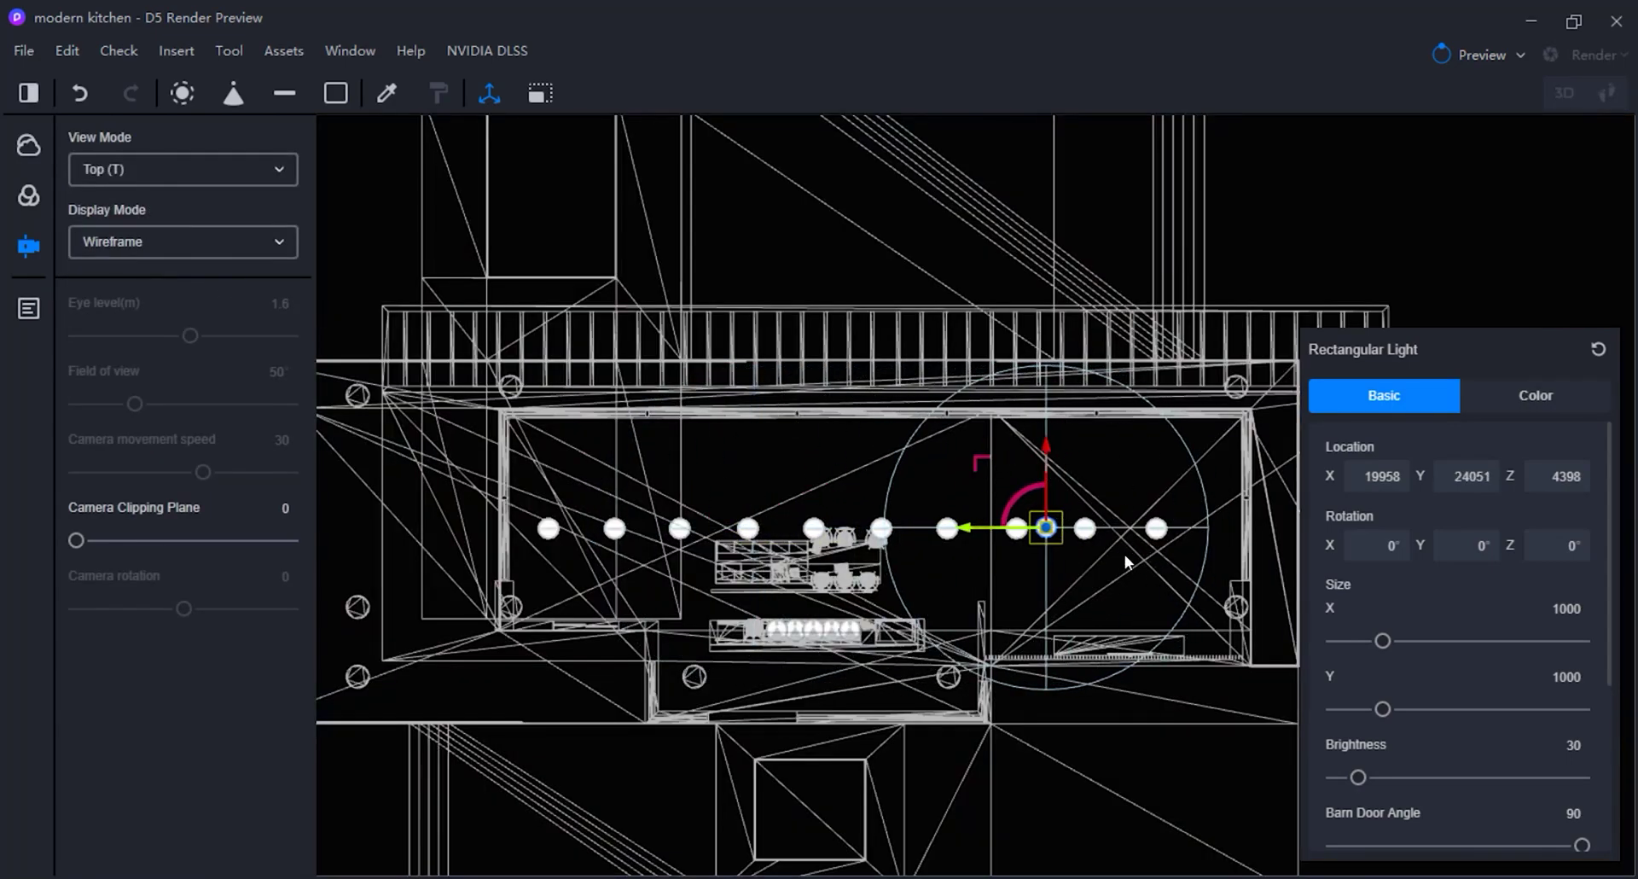
Enlarge the rectangular light to about 4892 by 1681 and position it over the island at about X 21142, Y 31815.
left_click_drag(1383, 640, 1510, 639)
left_click_drag(1383, 708, 1416, 708)
left_click_drag(1510, 640, 1546, 640)
left_click_drag(966, 528, 720, 551)
left_click_drag(1546, 639, 1576, 639)
Reduce the rectangular light's Y size to about 1572 and nudge it along the island to about Y 31733.
scroll(808, 563, "up", 3)
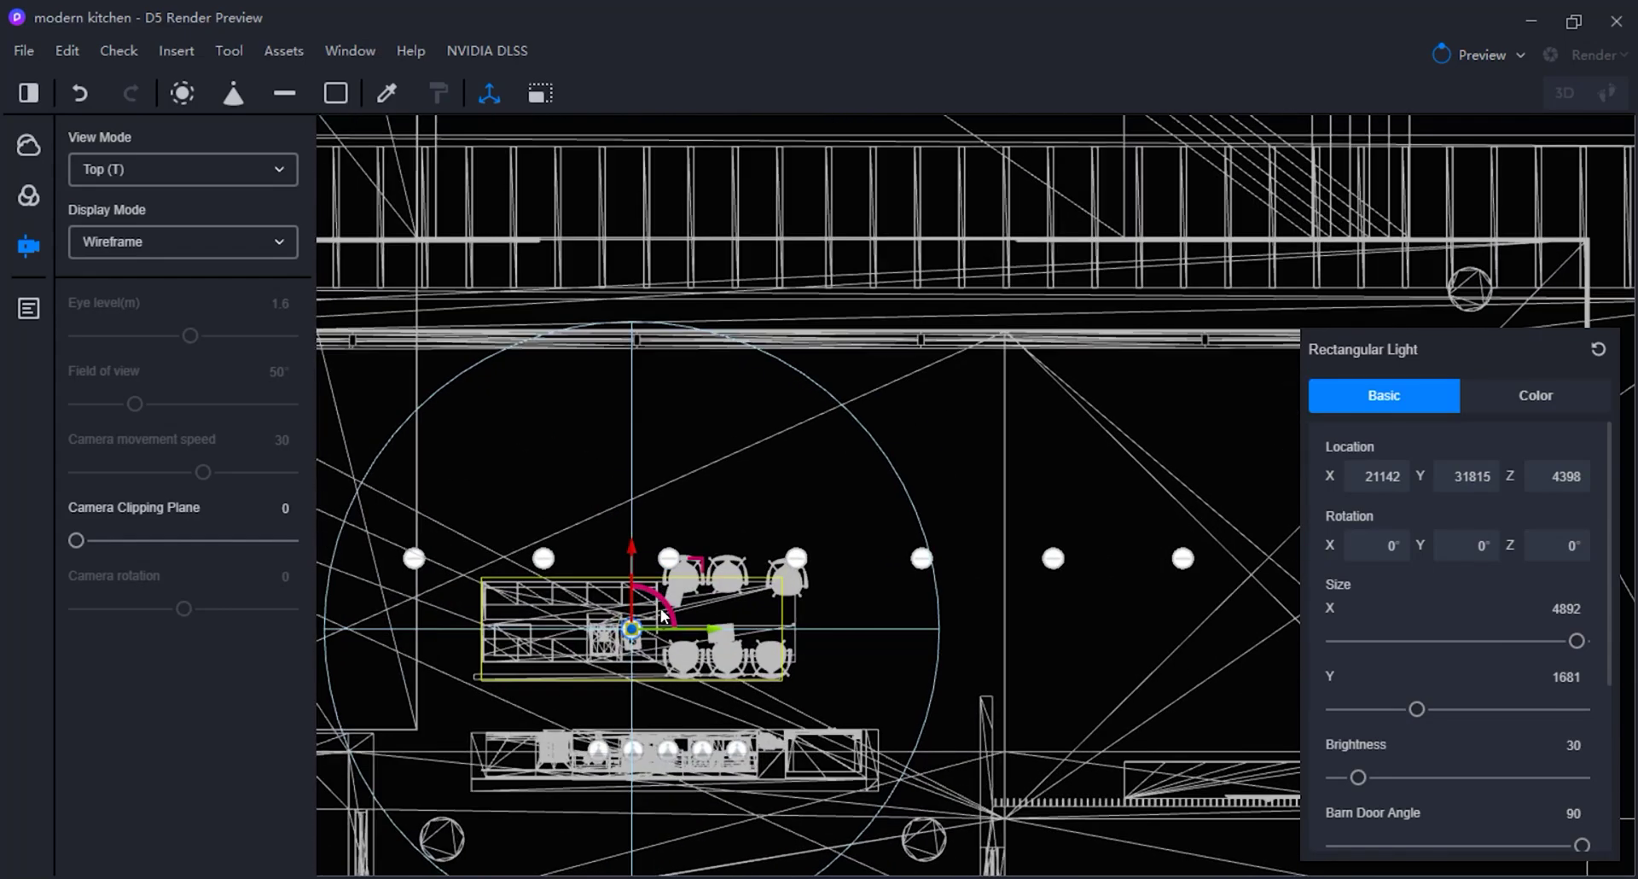
scroll(808, 563, "up", 1)
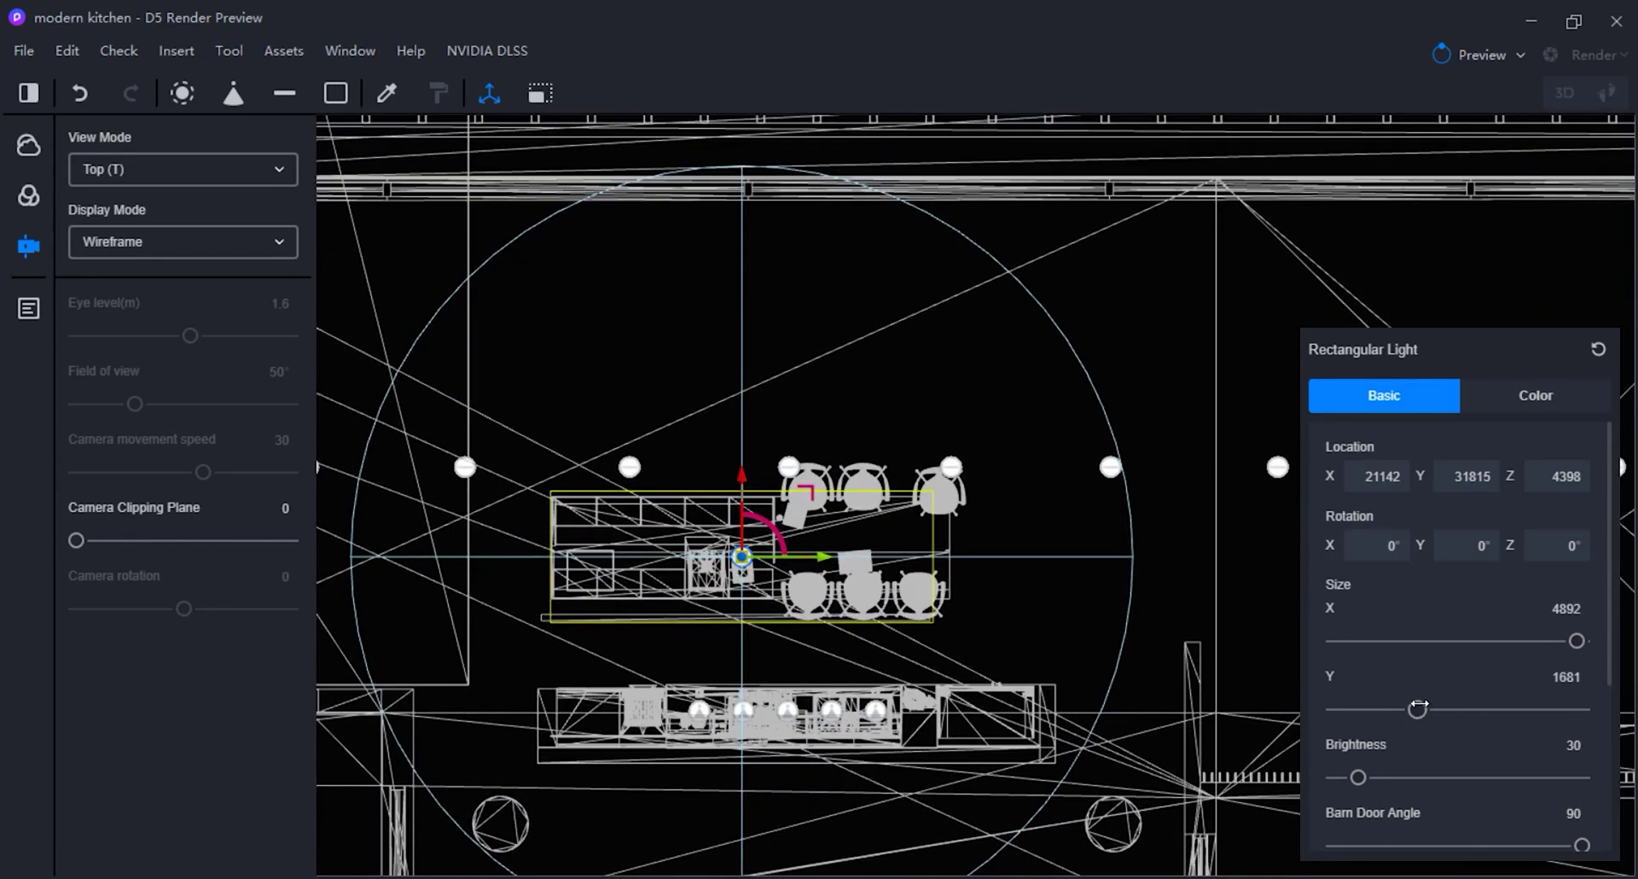
left_click_drag(1417, 709, 1412, 709)
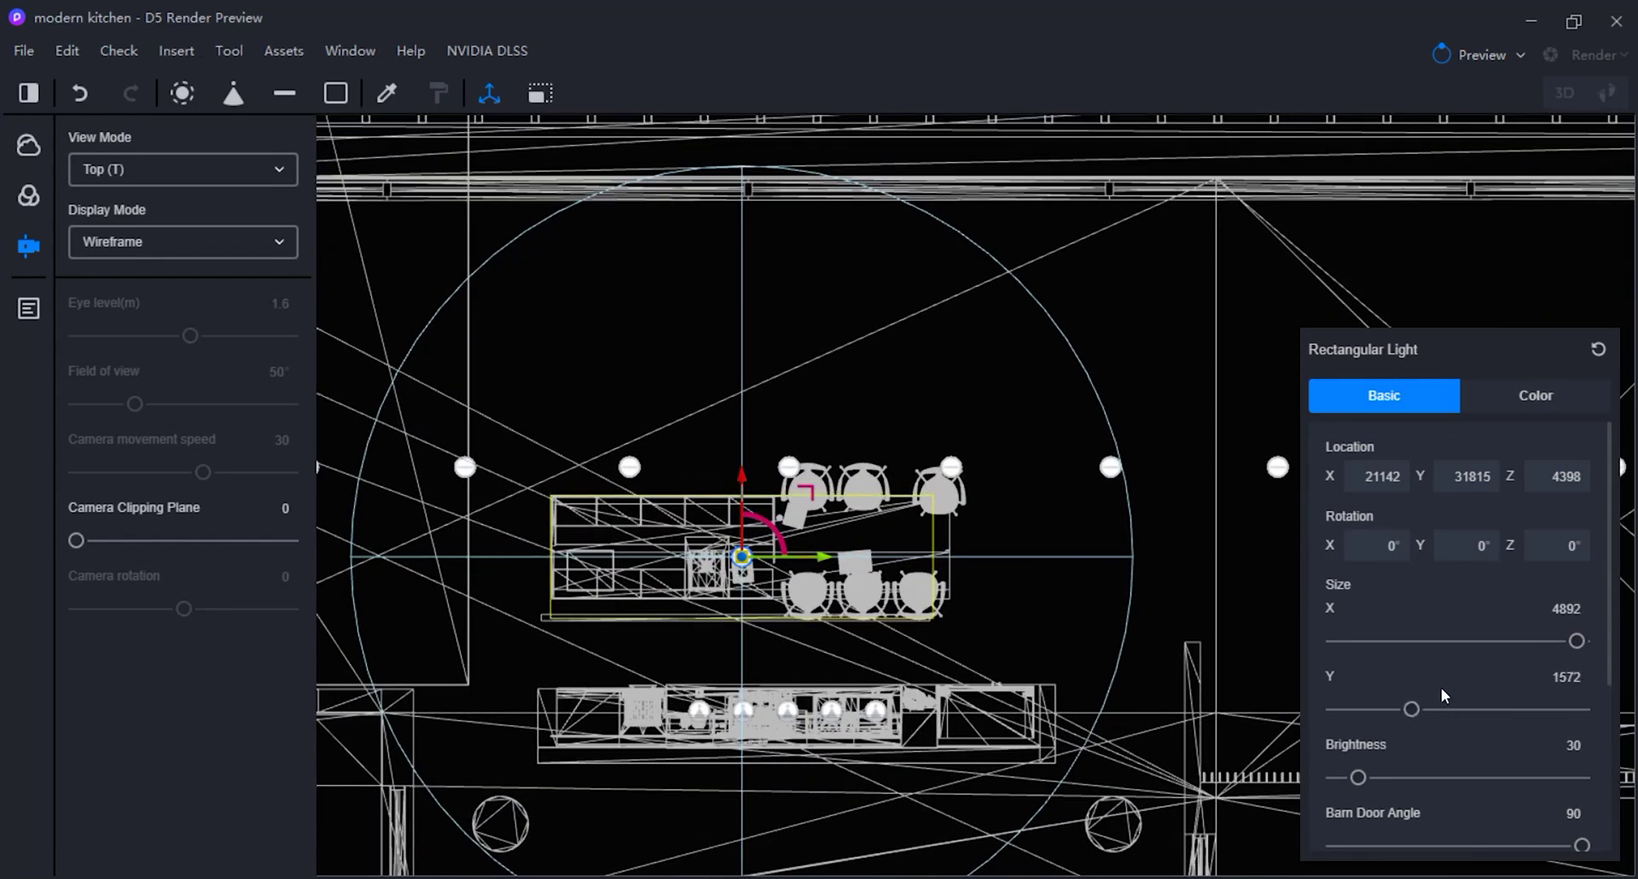
left_click_drag(807, 555, 817, 552)
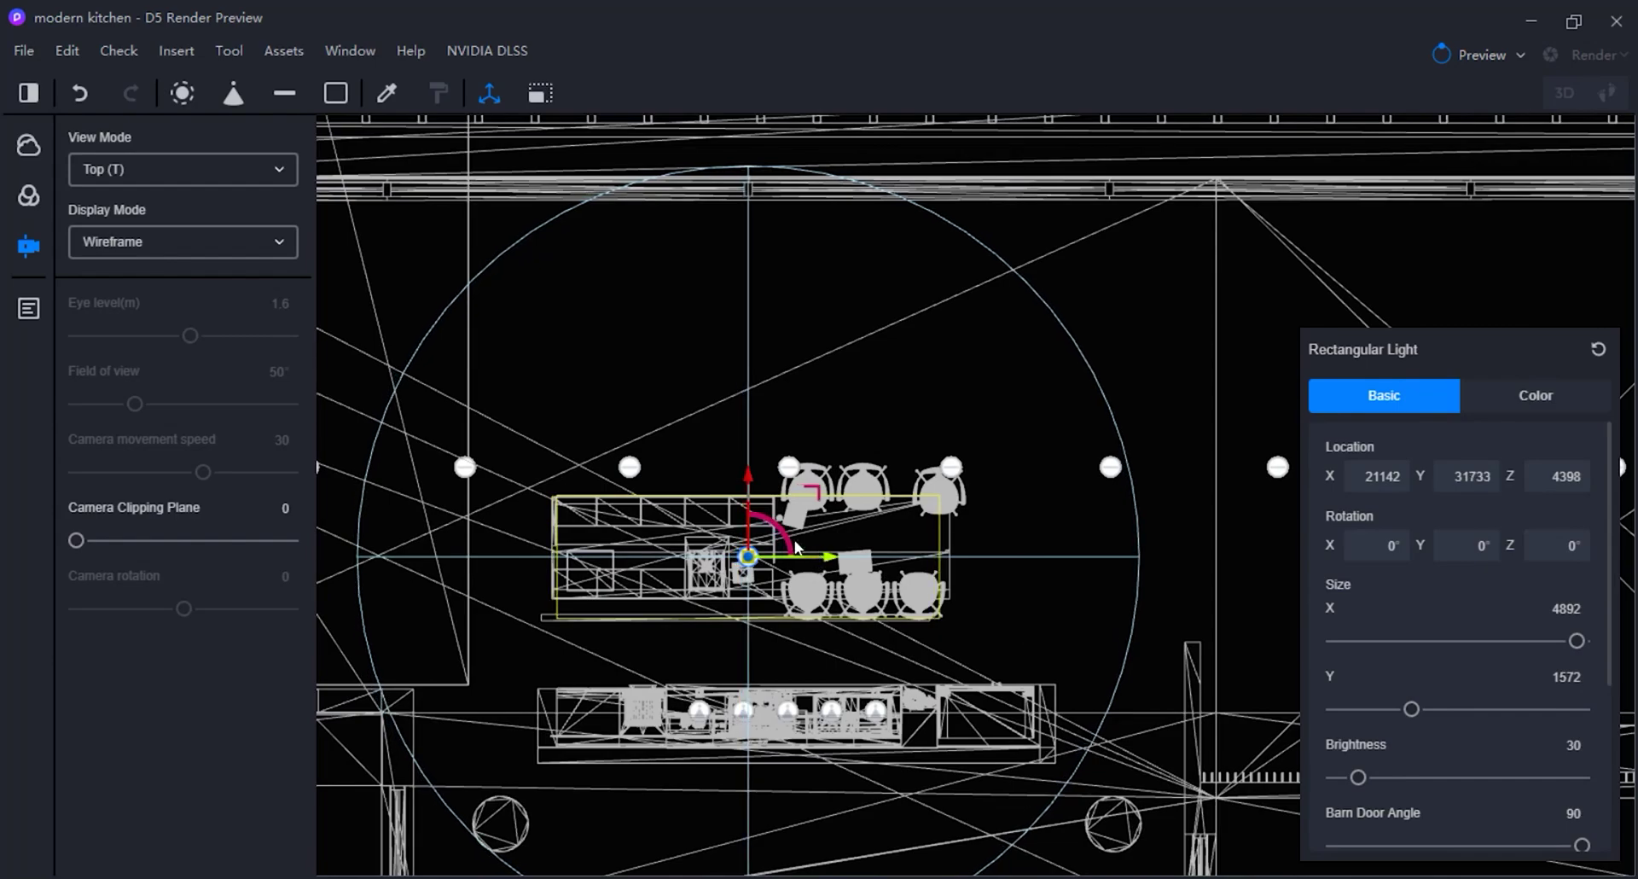
In the Back wireframe view, raise the rectangular light to about Z 4708 and return to the Perspective view.
left_click(194, 171)
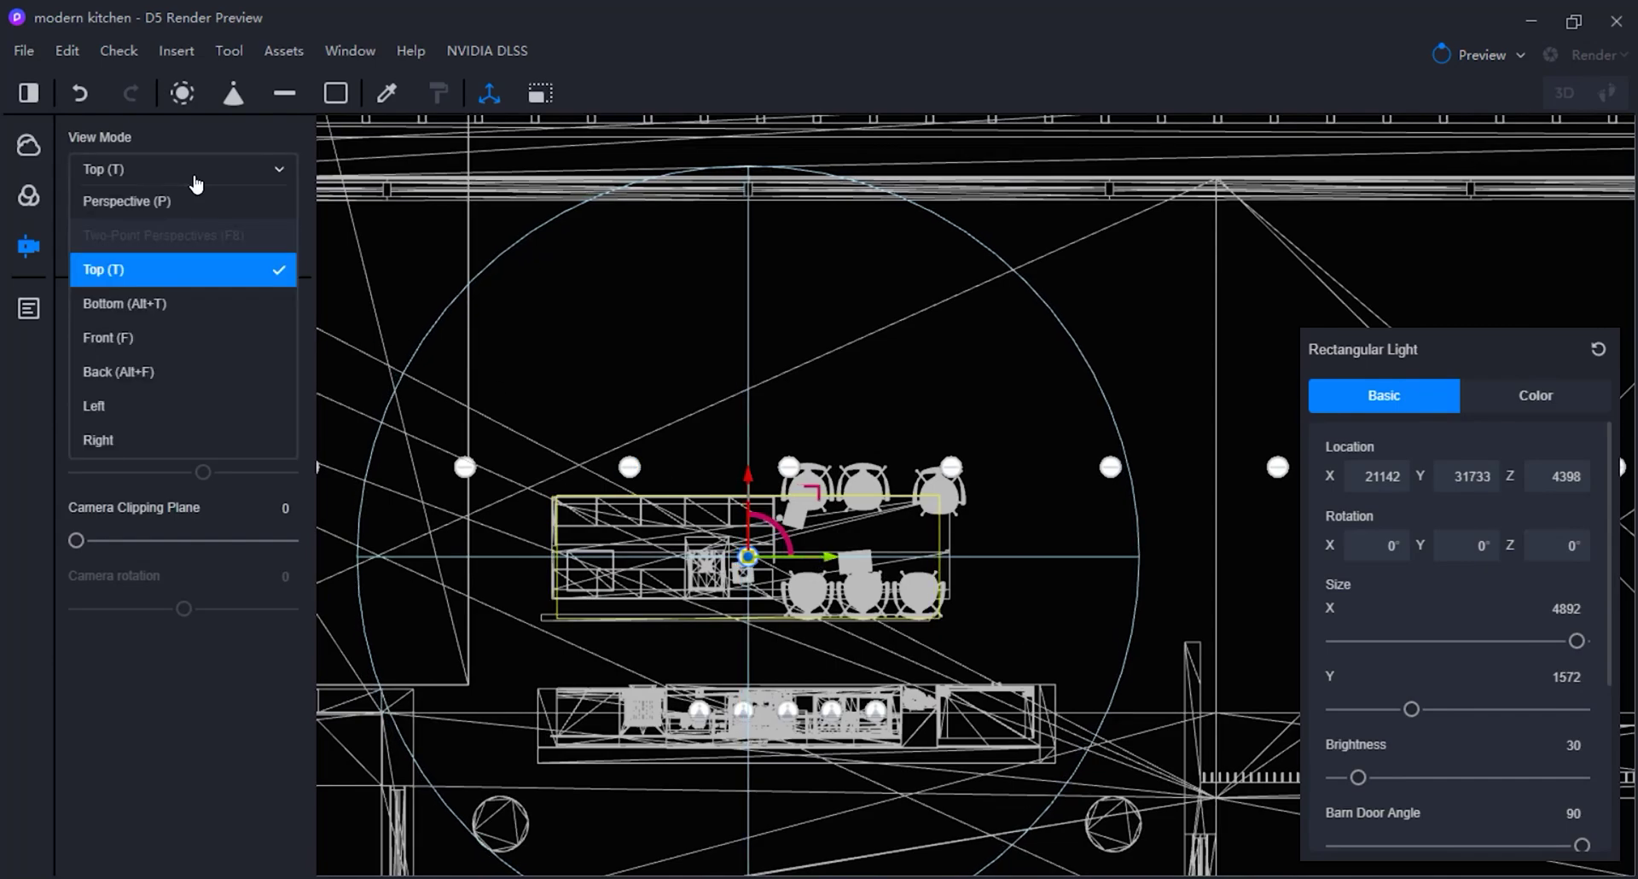
left_click(171, 369)
scroll(811, 511, "down", 6)
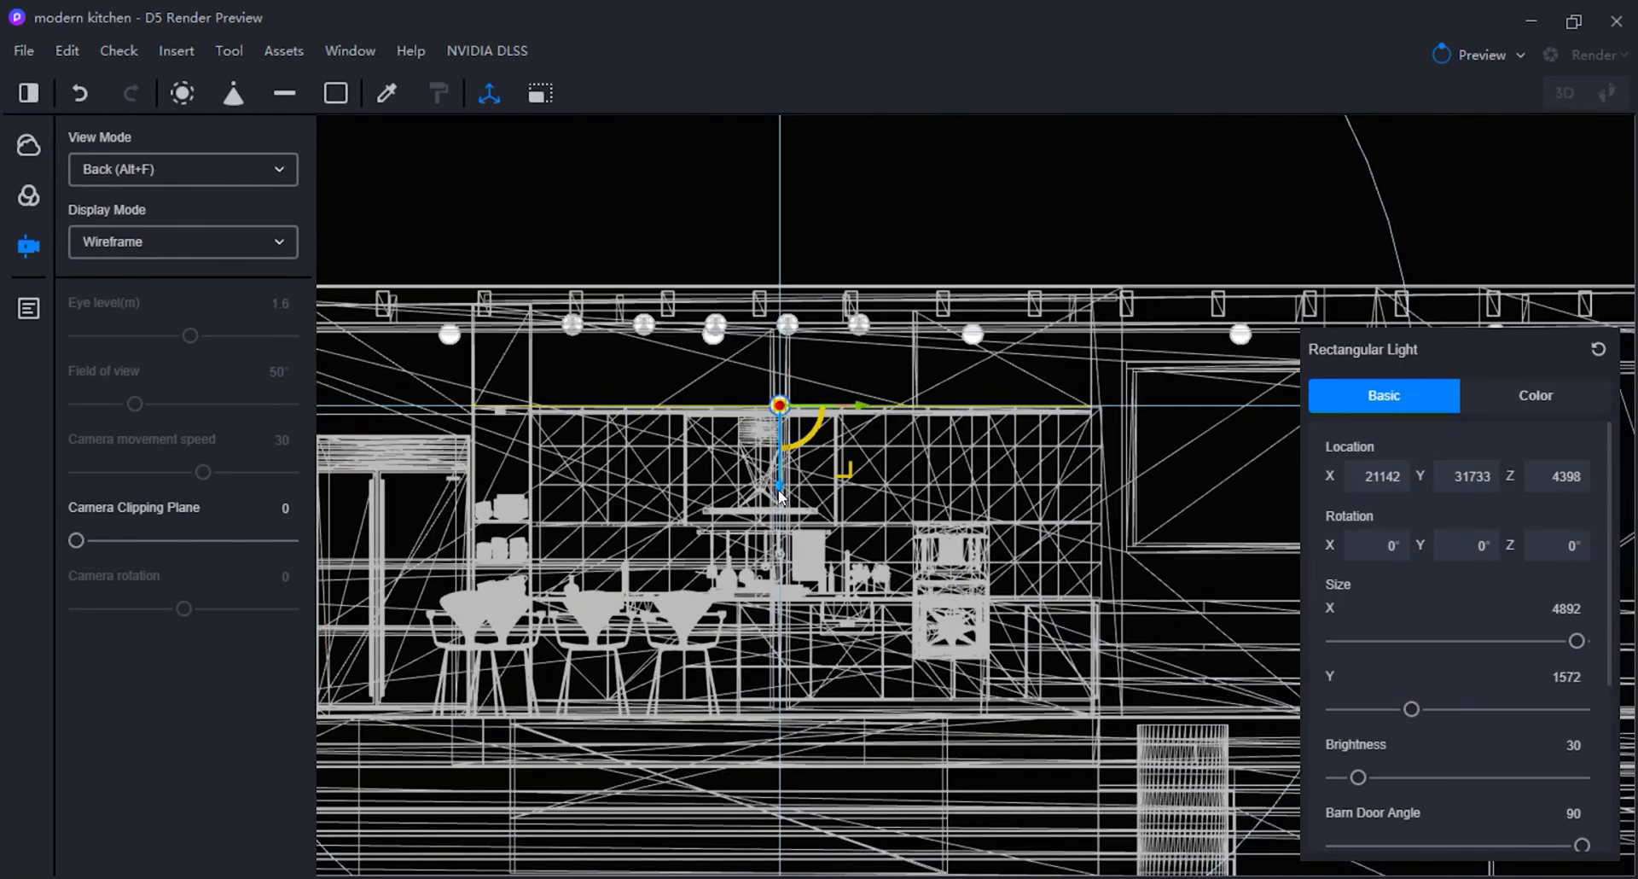
left_click_drag(781, 496, 787, 456)
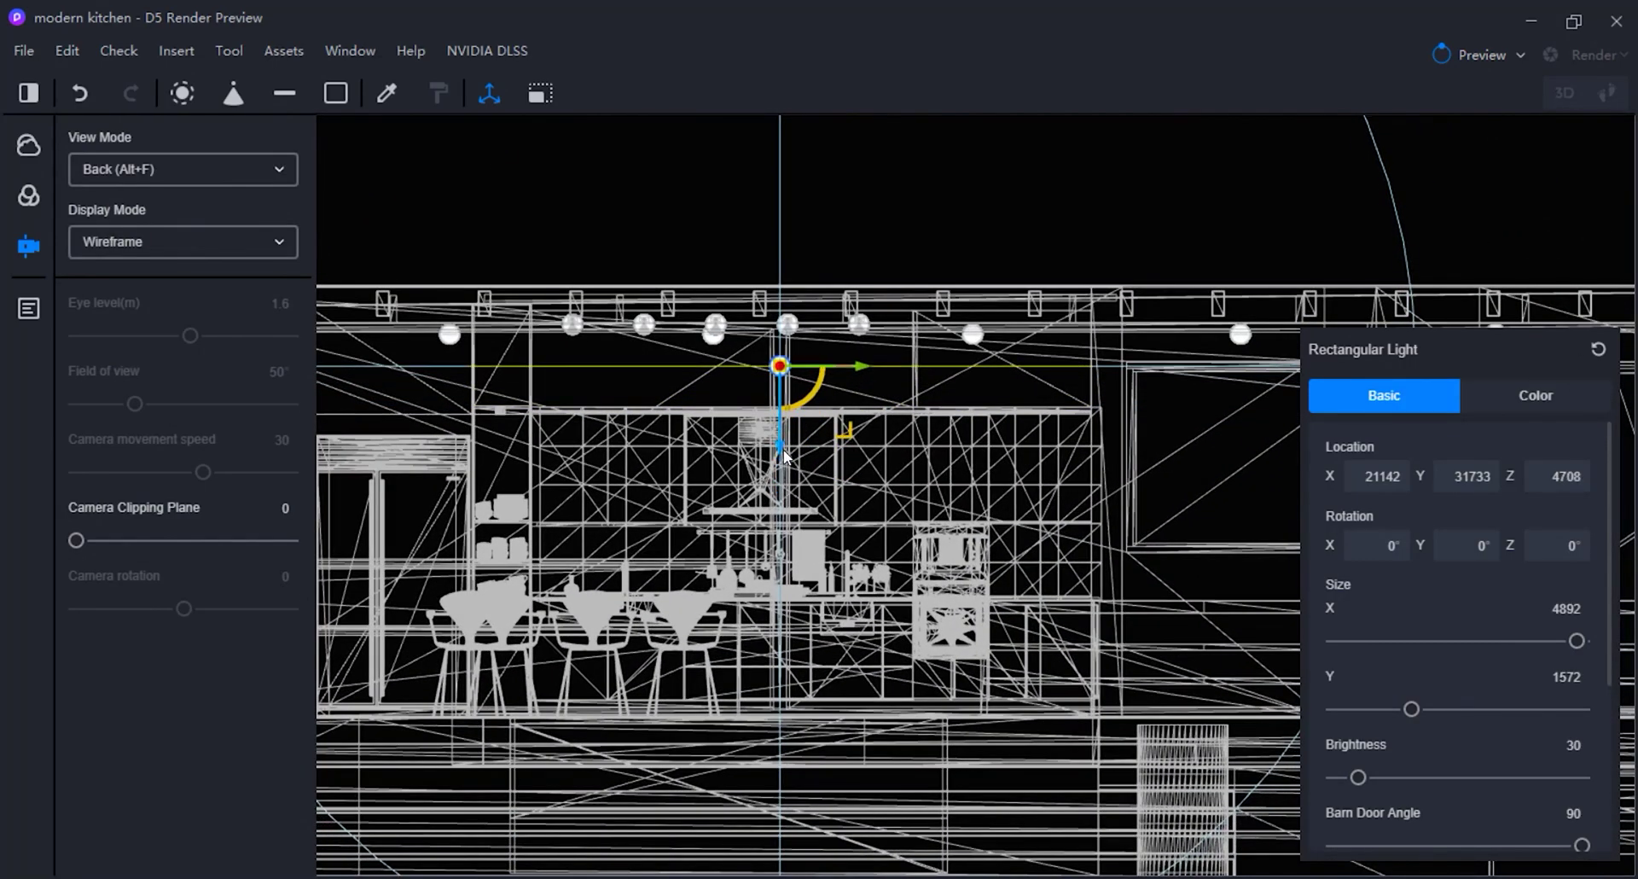
left_click(263, 170)
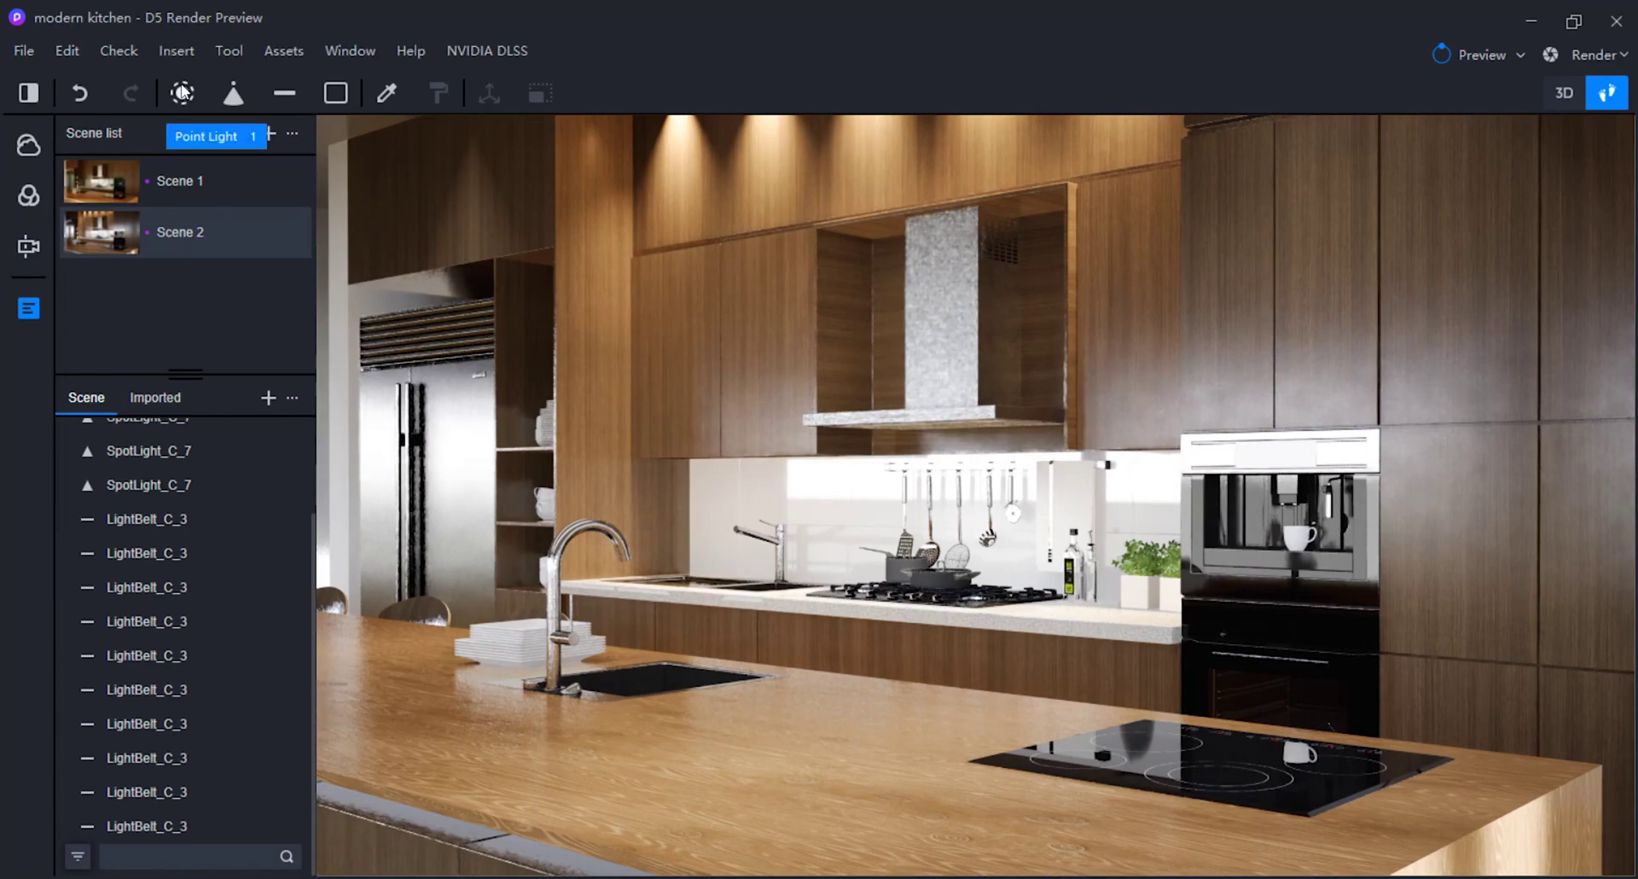
Try a point light above the island, raised to about Z 3953, and delete it.
left_click(182, 91)
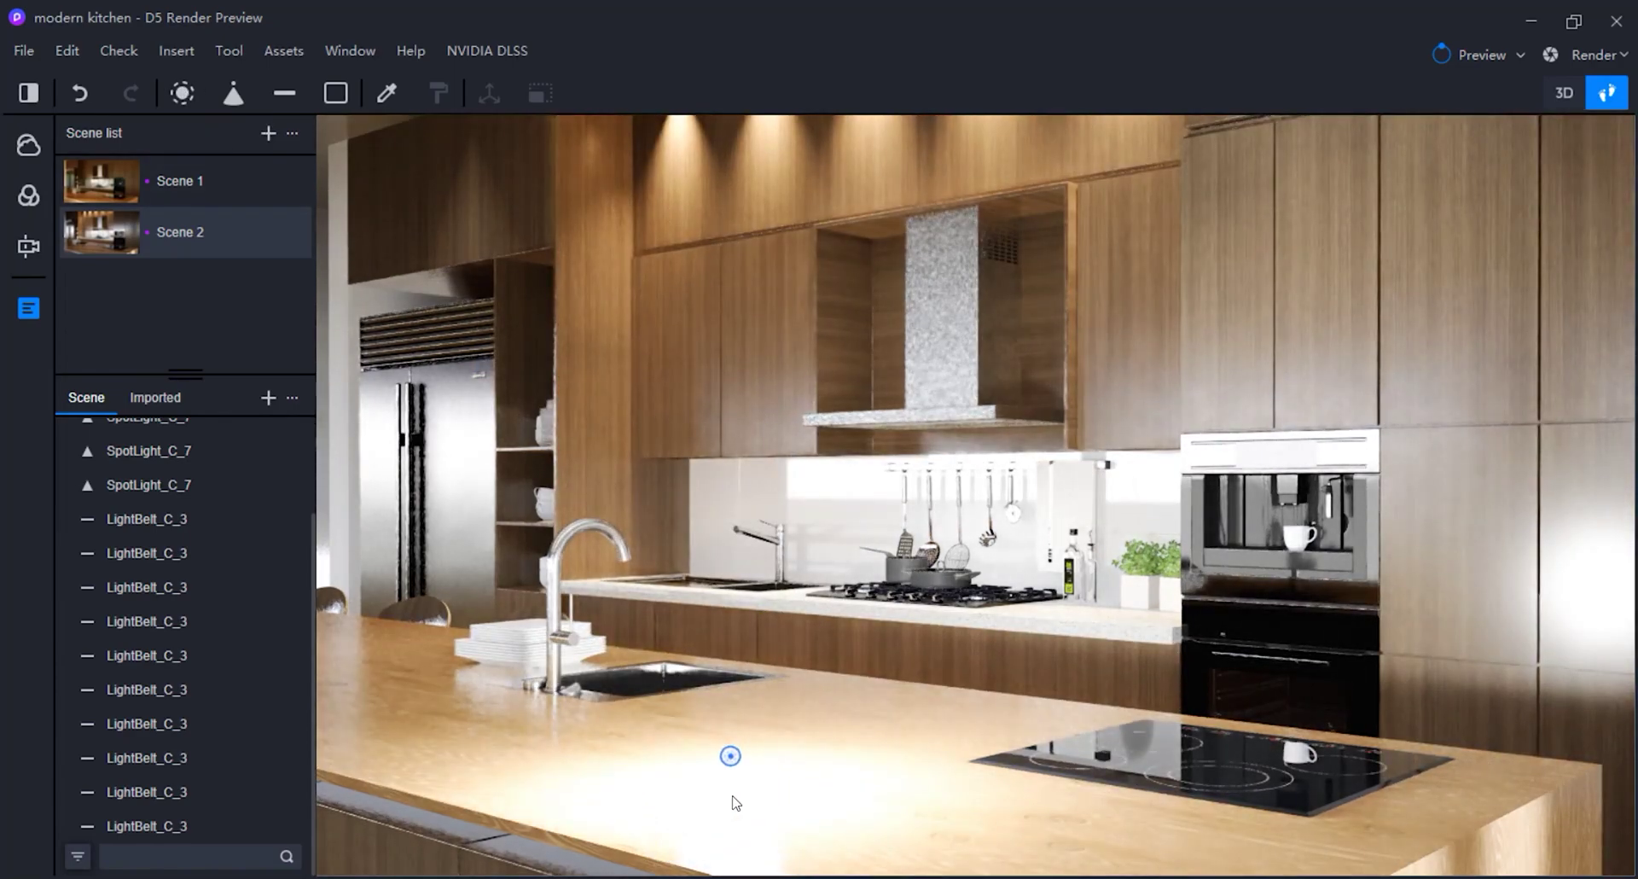
left_click(731, 802)
left_click_drag(731, 793, 422, 276)
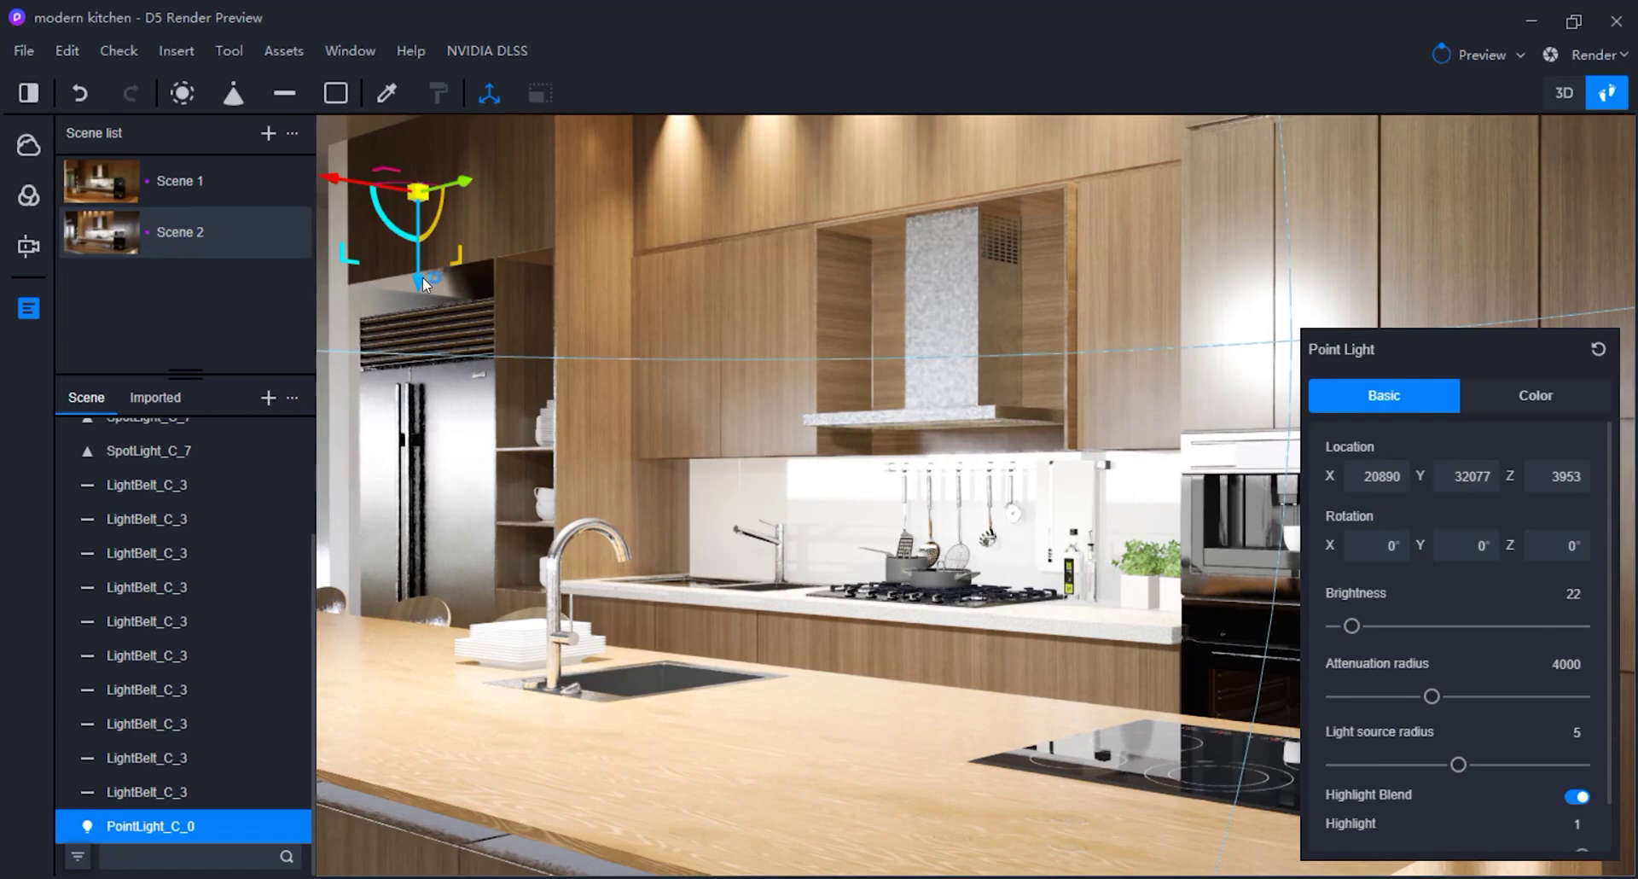
key("Delete")
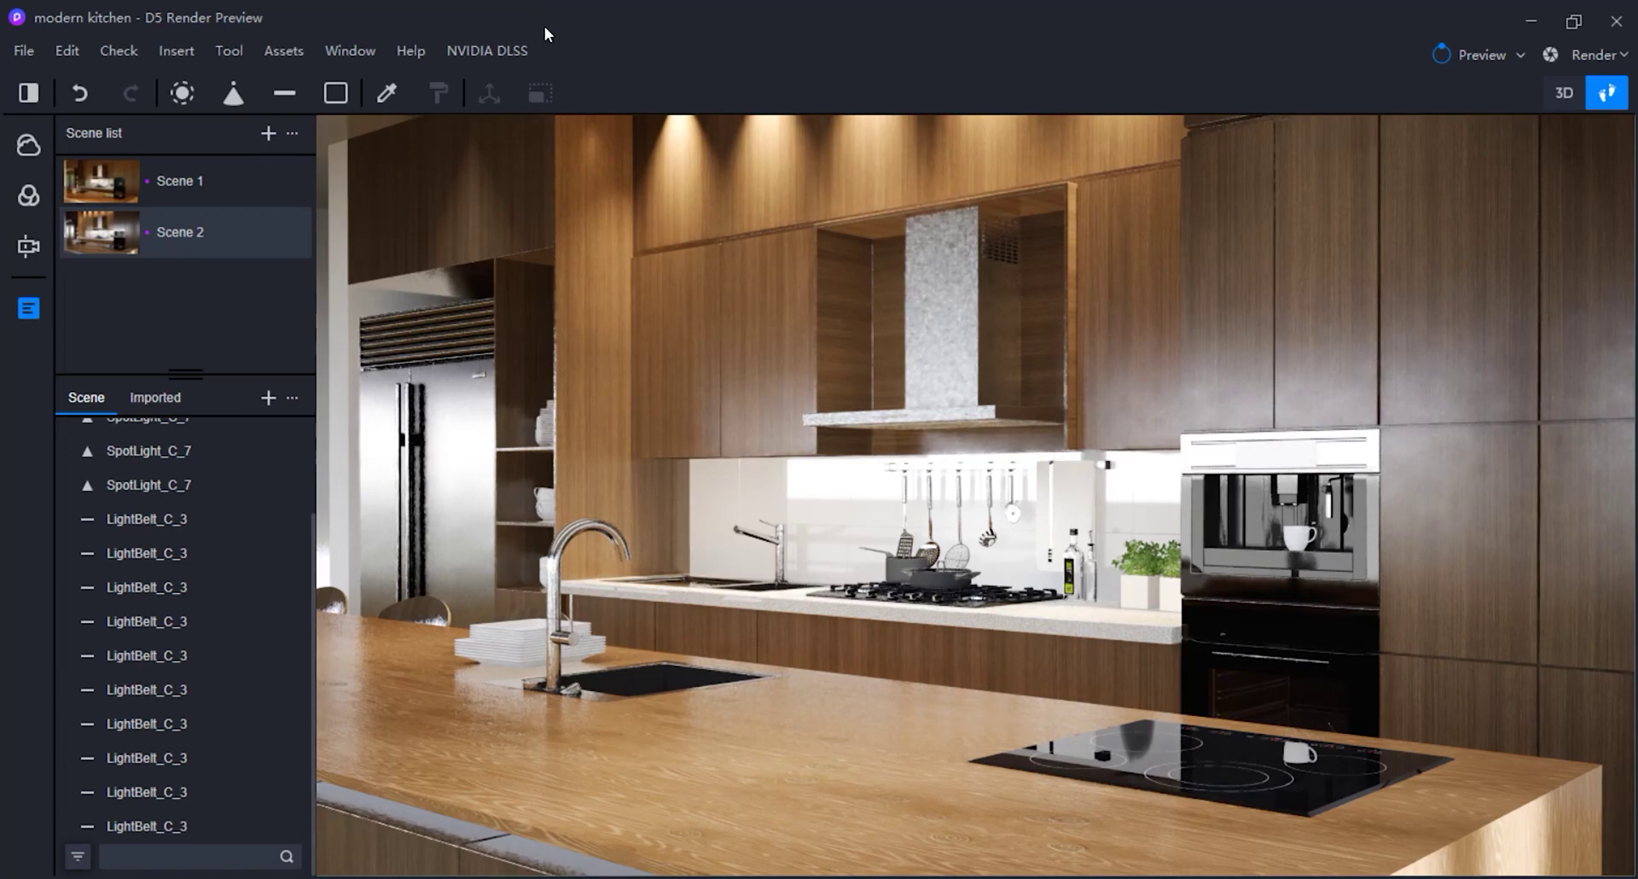
Set the color temperature of all ten strip lights to 4000 and clear the selection.
left_click(155, 527)
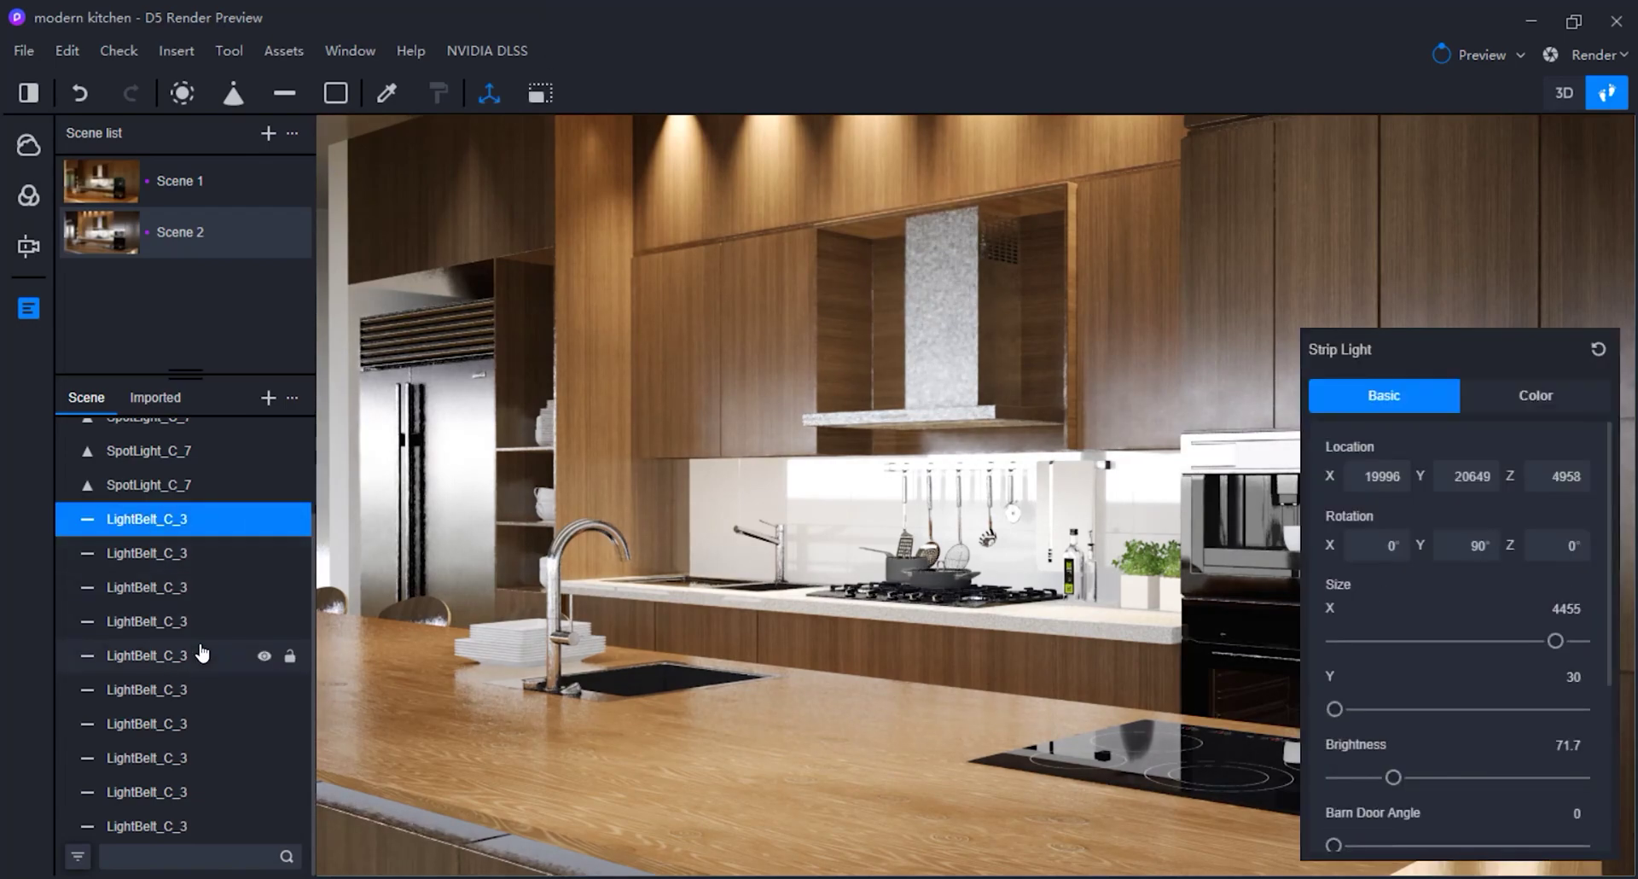
left_click(190, 826, "shift")
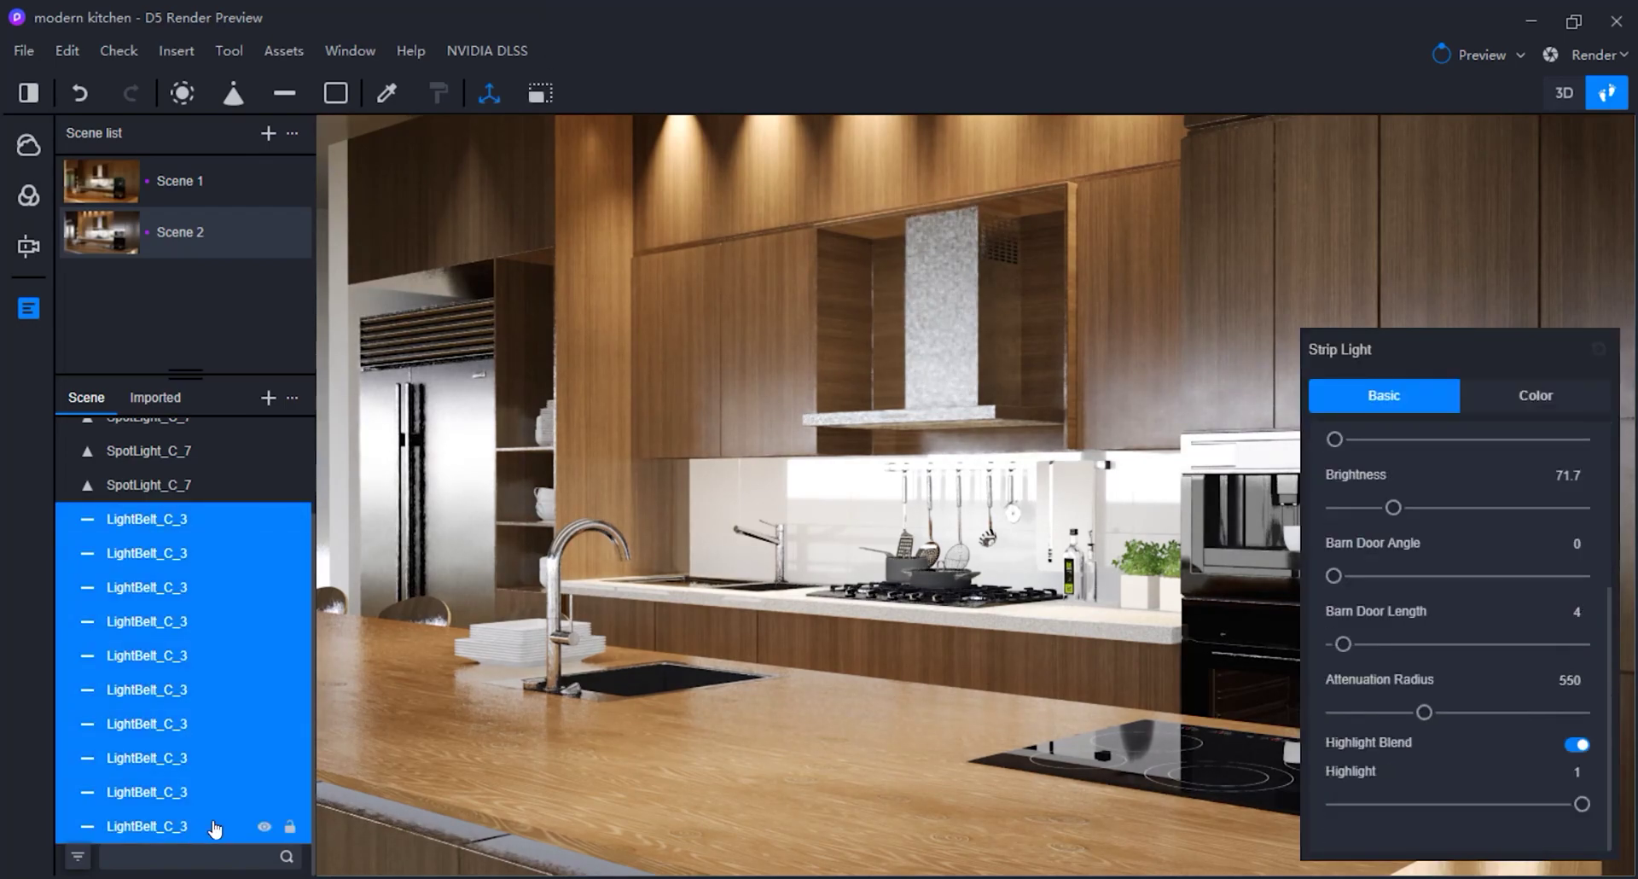
left_click(1529, 399)
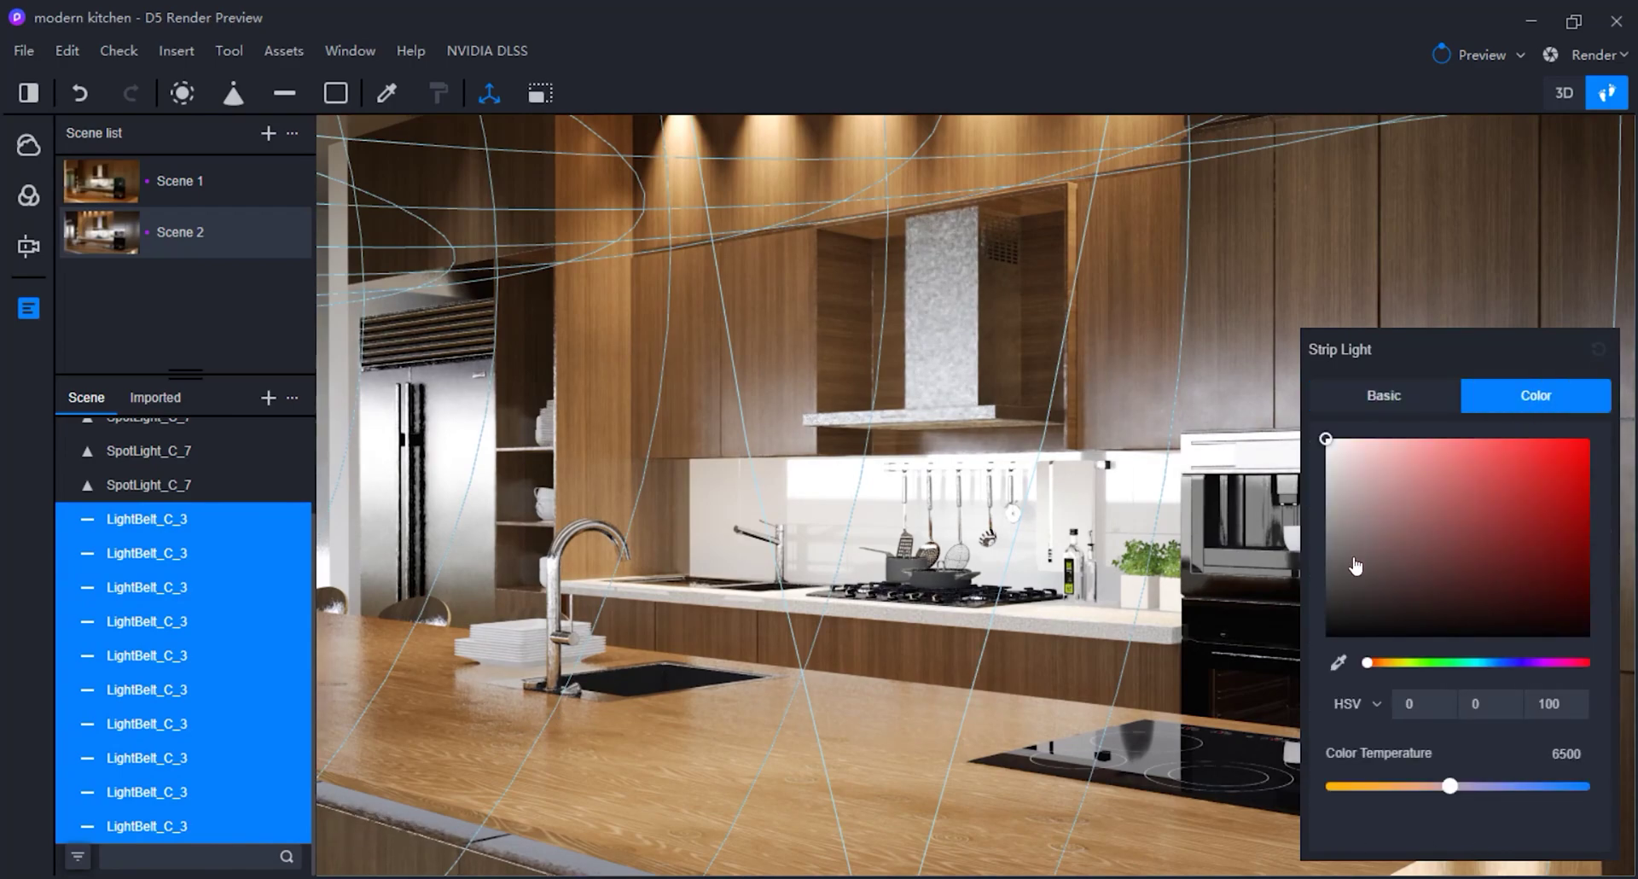
left_click_drag(1447, 787, 1388, 786)
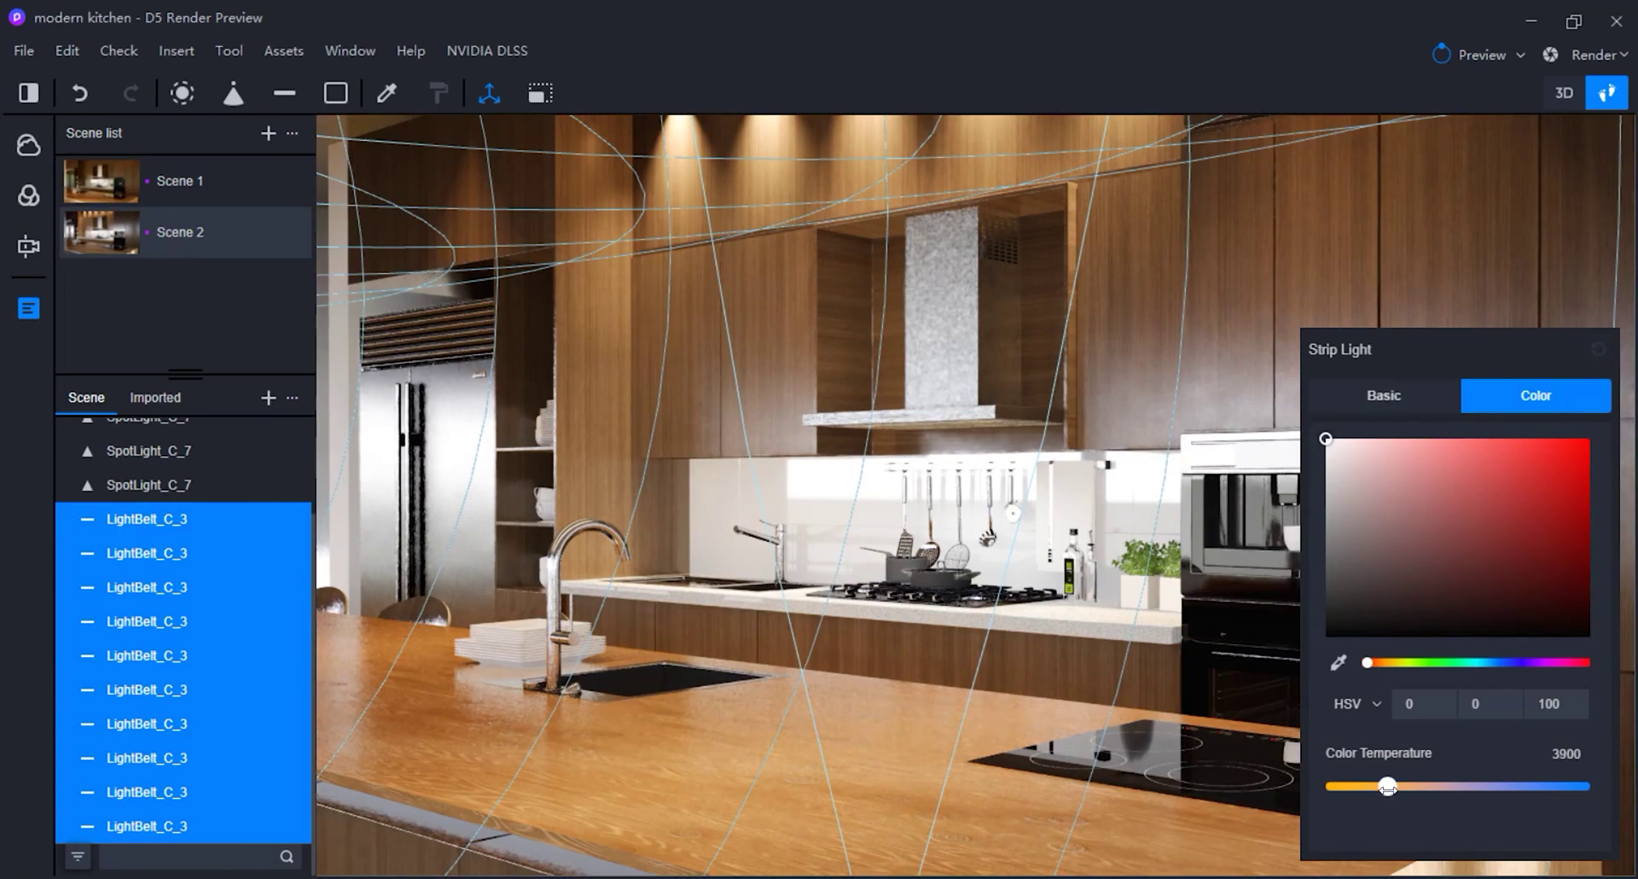
left_click(1562, 756)
type("40")
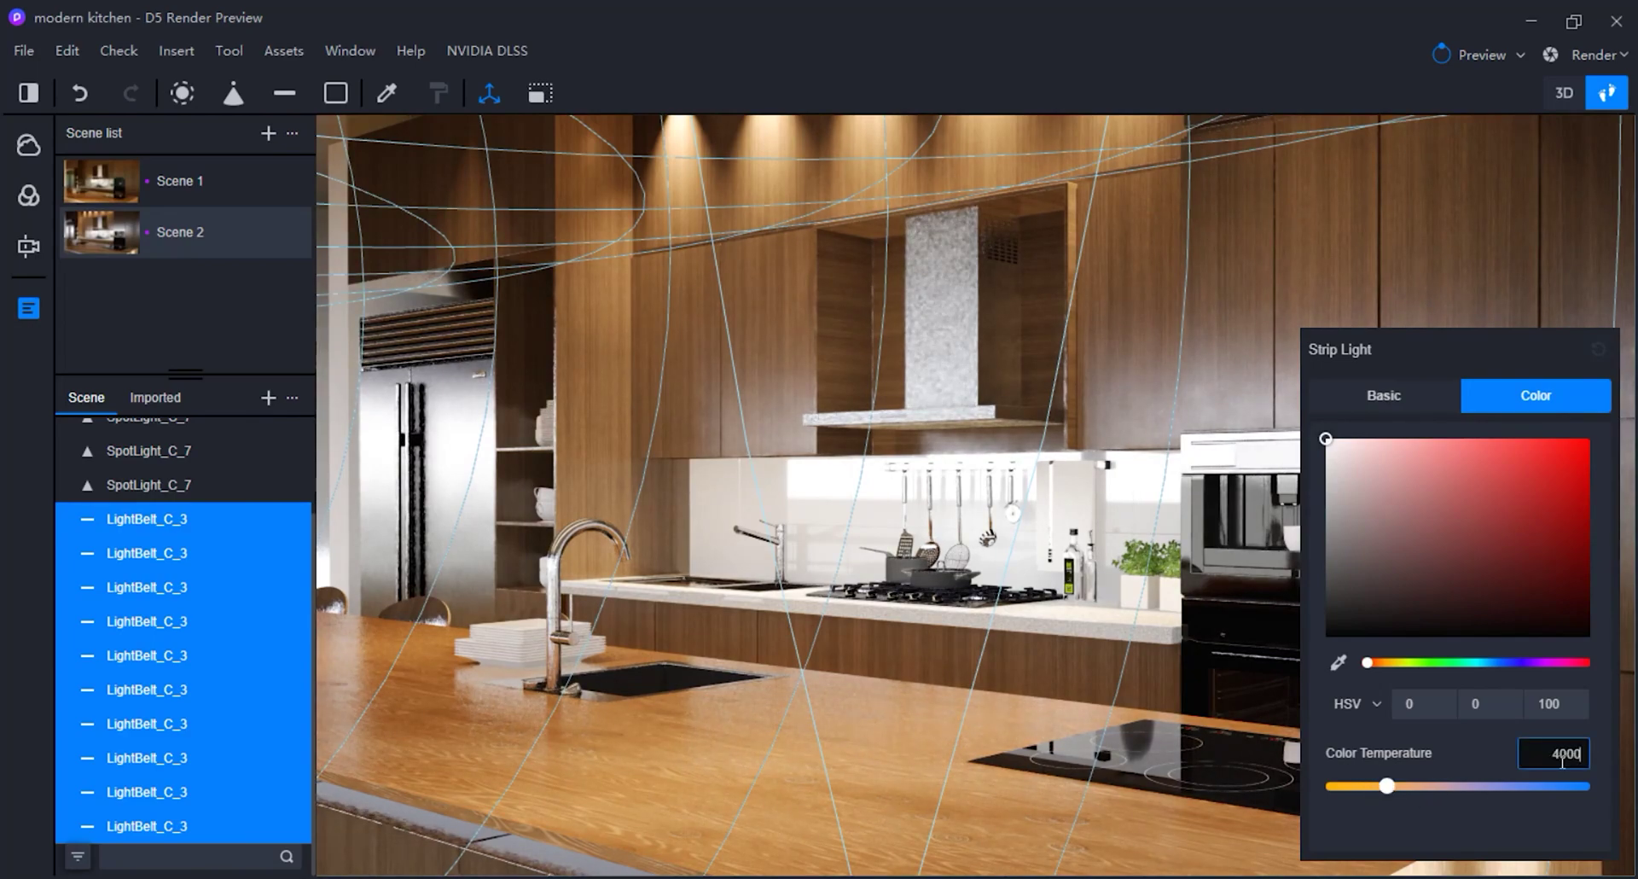
key("Return")
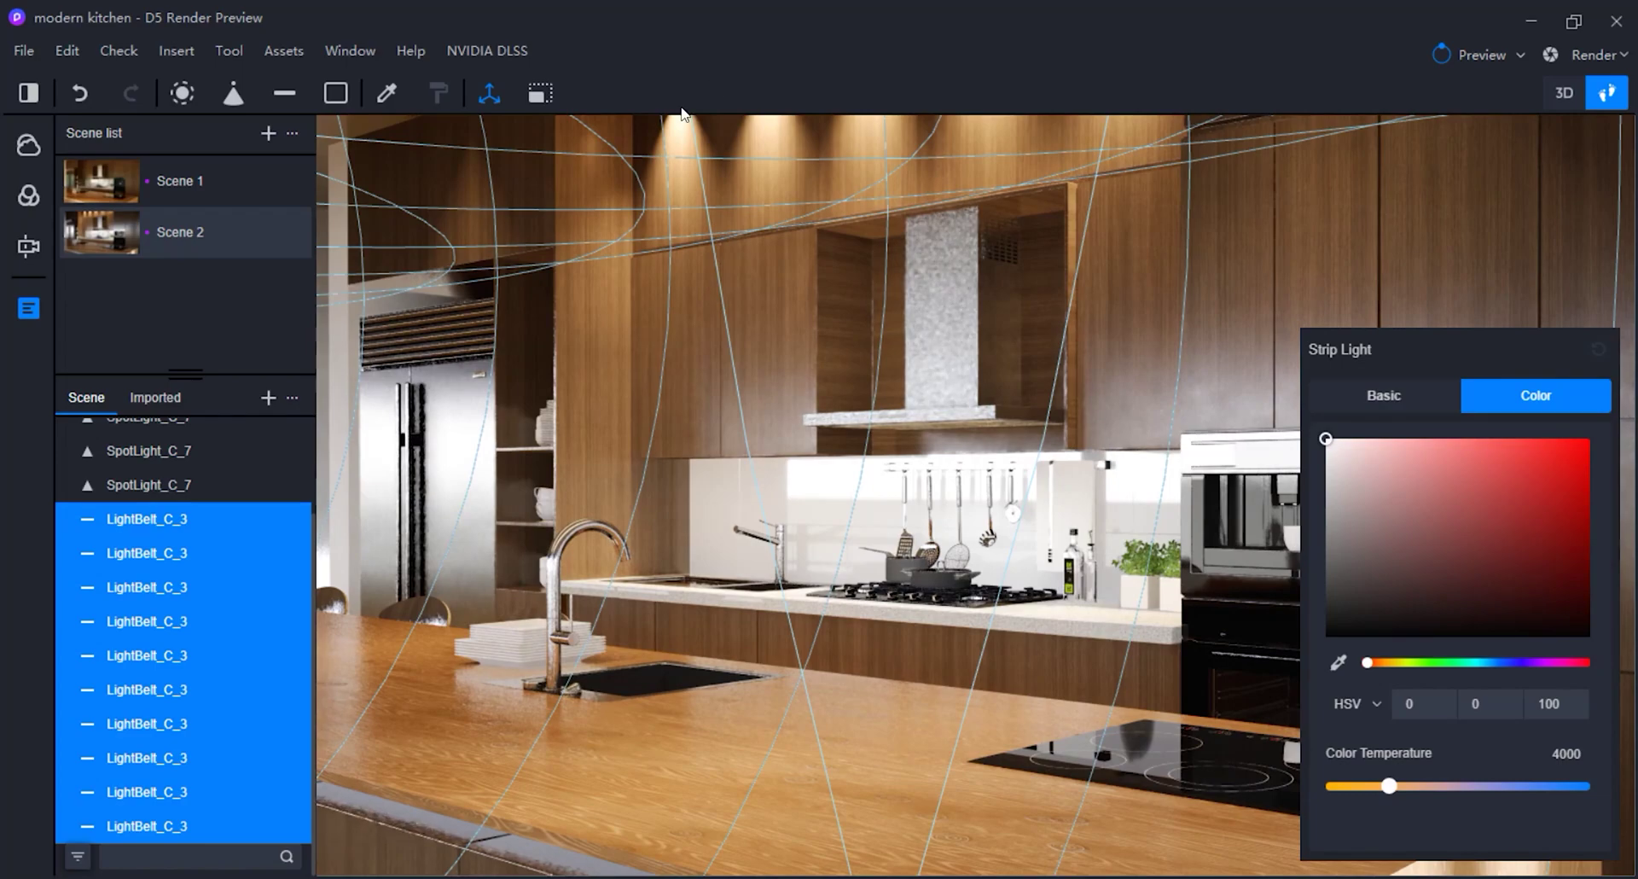
left_click(1317, 294)
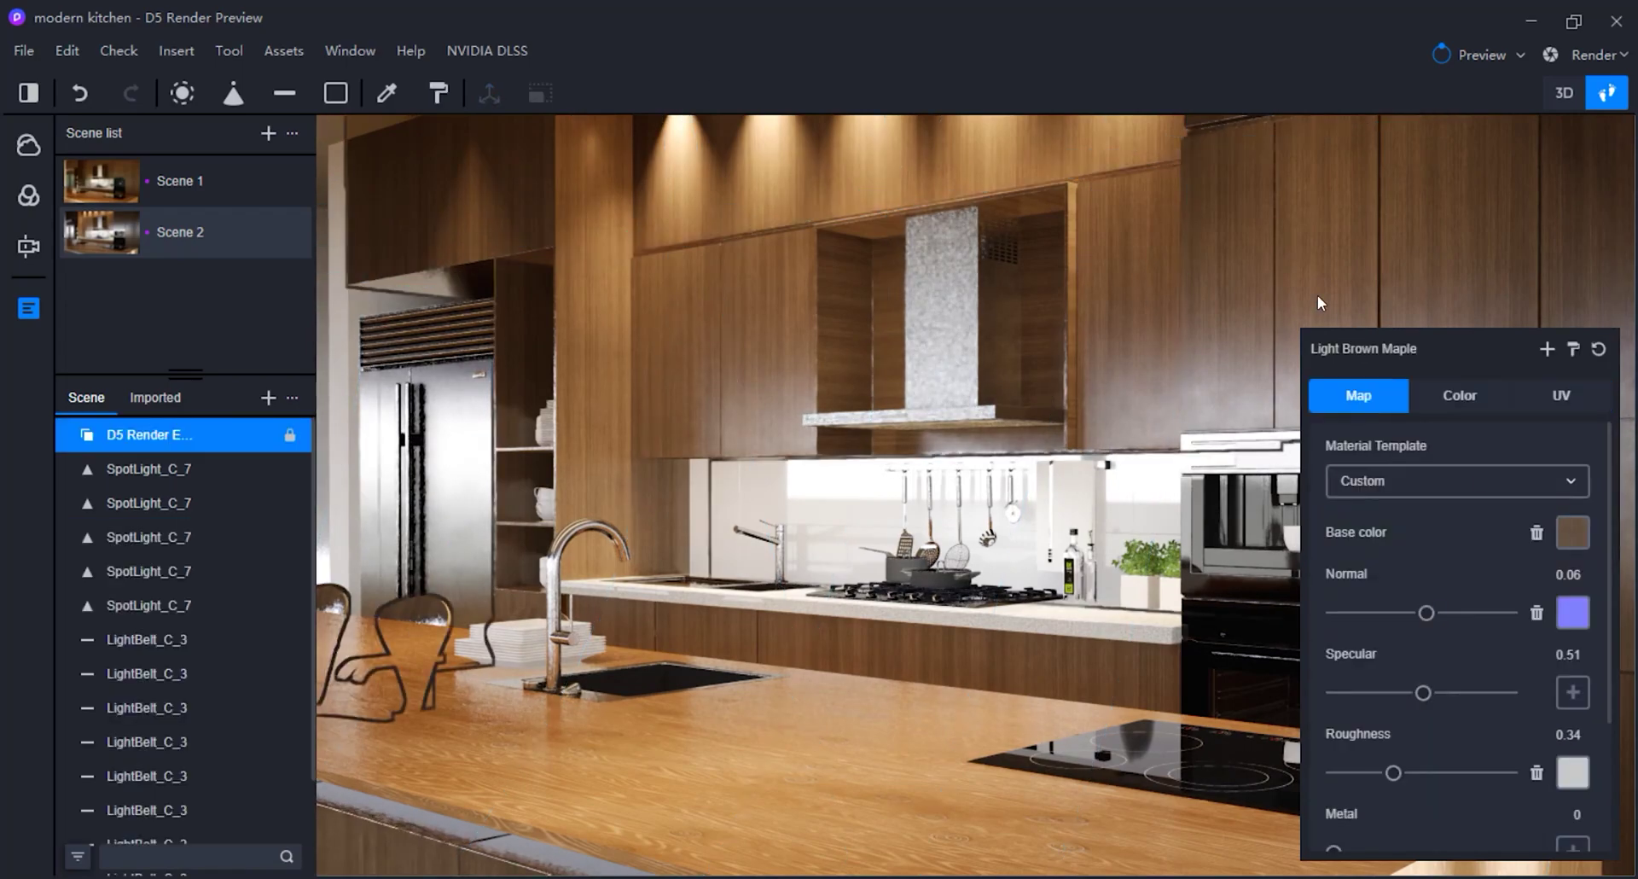
key("Escape")
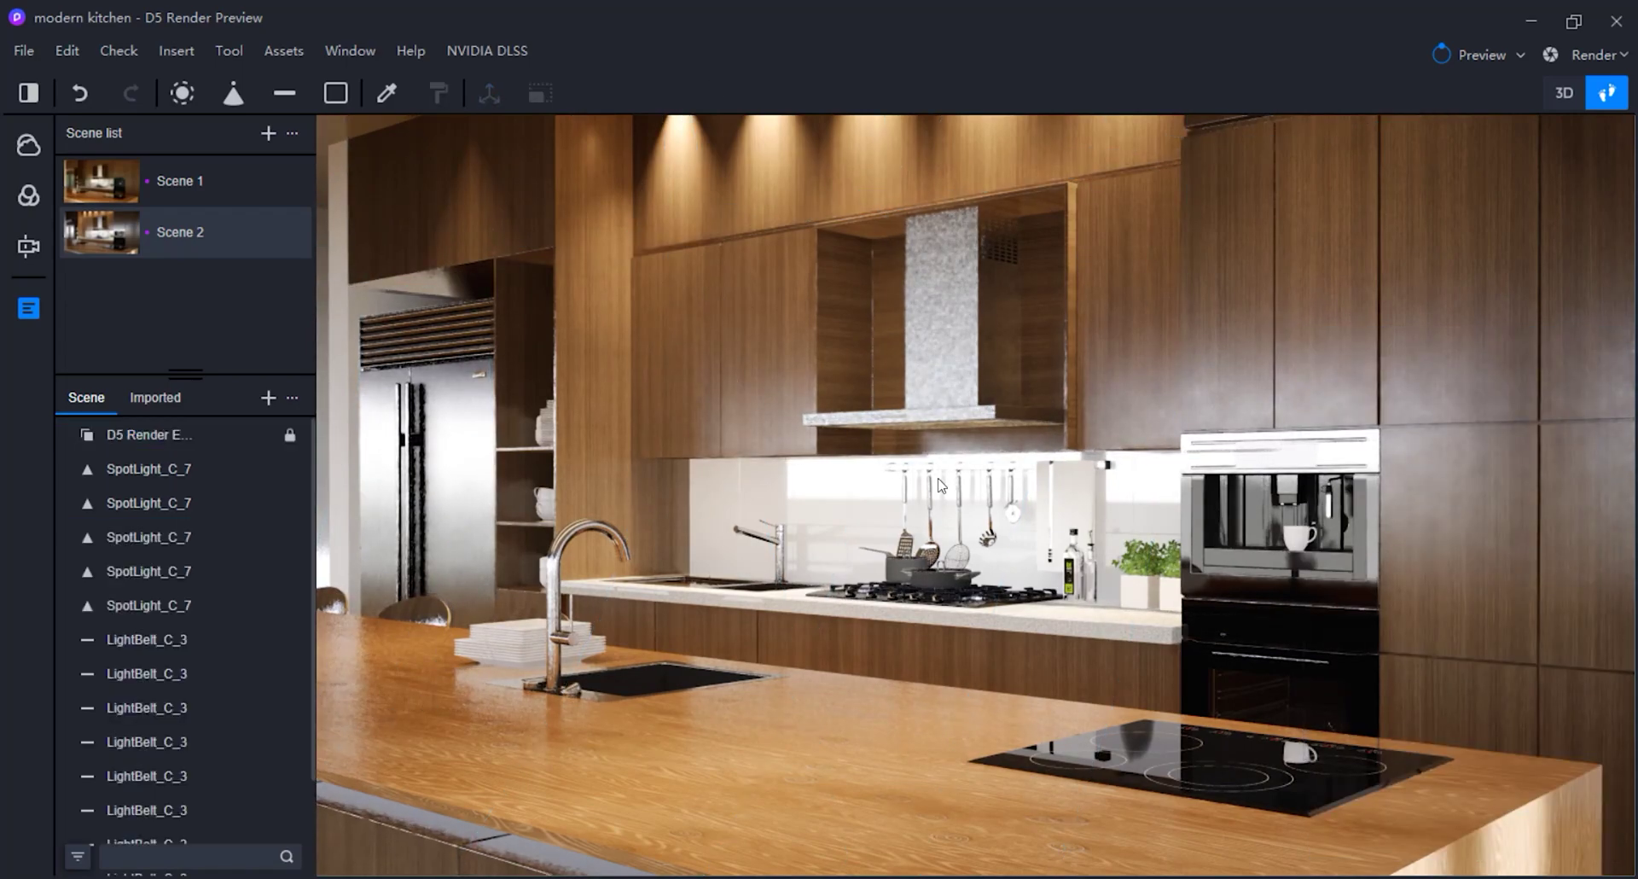